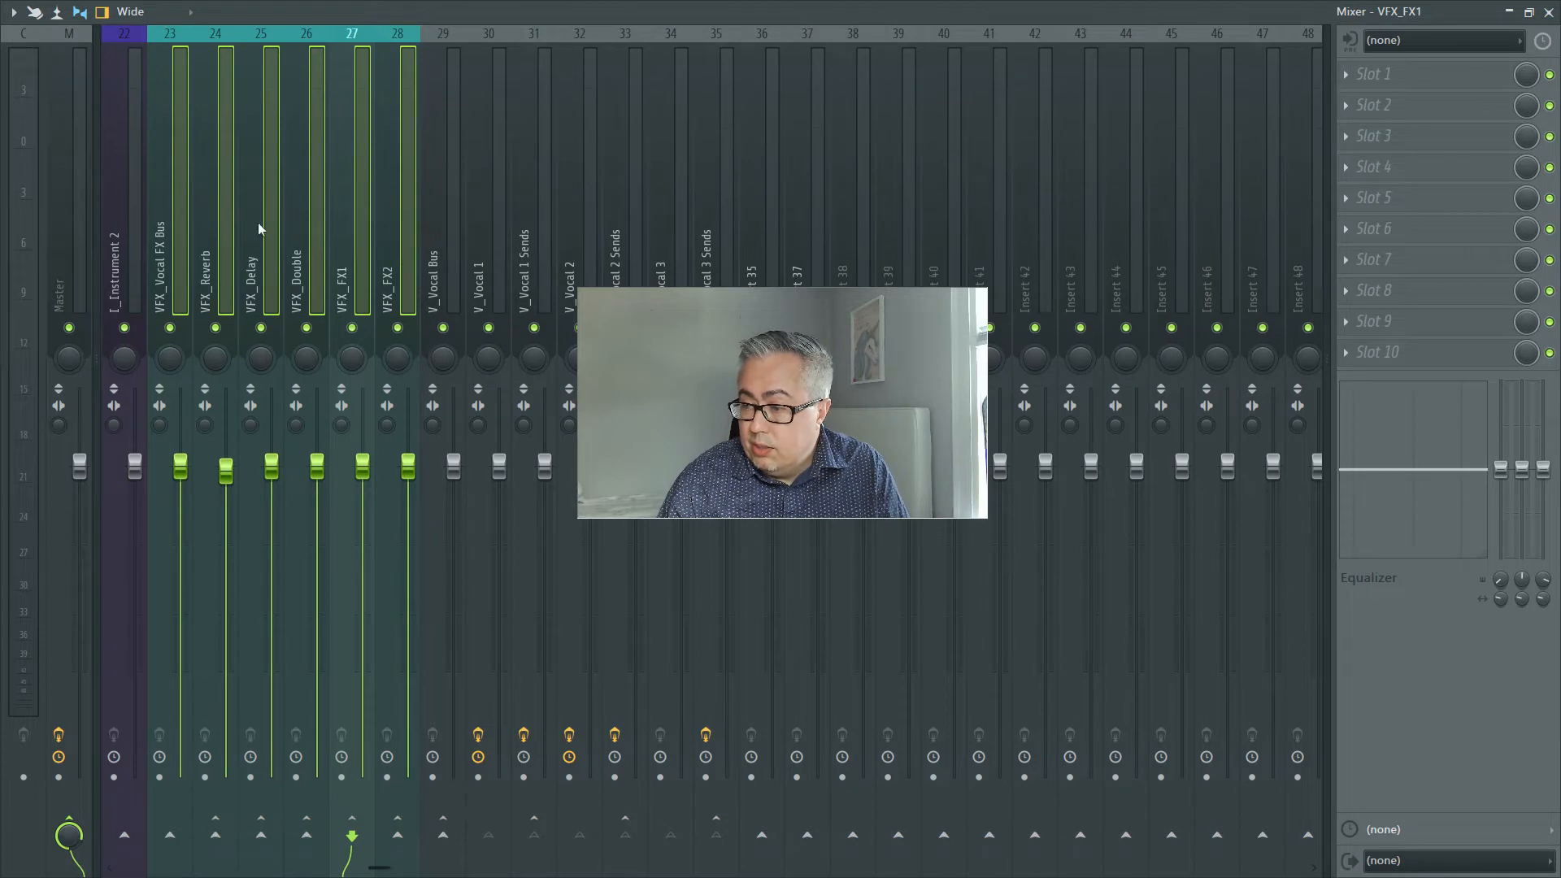
Route the VFX_Reverb mixer track only to the VFX_Vocal FX Bus and check the bus and reverb routing.
{"action": "left_click", "coordinate": [171, 233]}
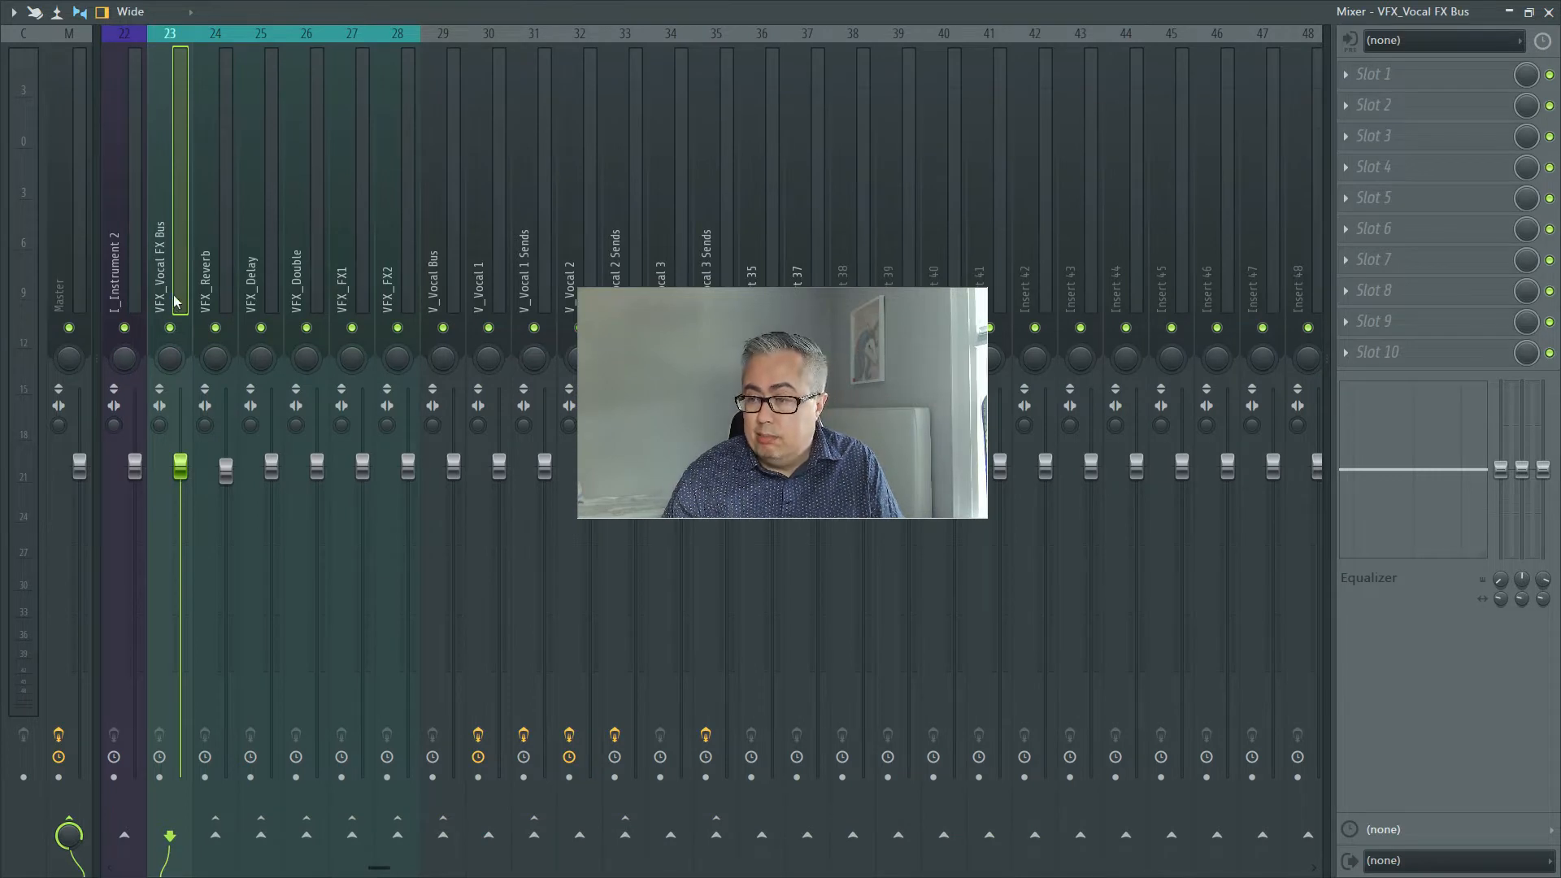
{"action": "left_click", "coordinate": [210, 271]}
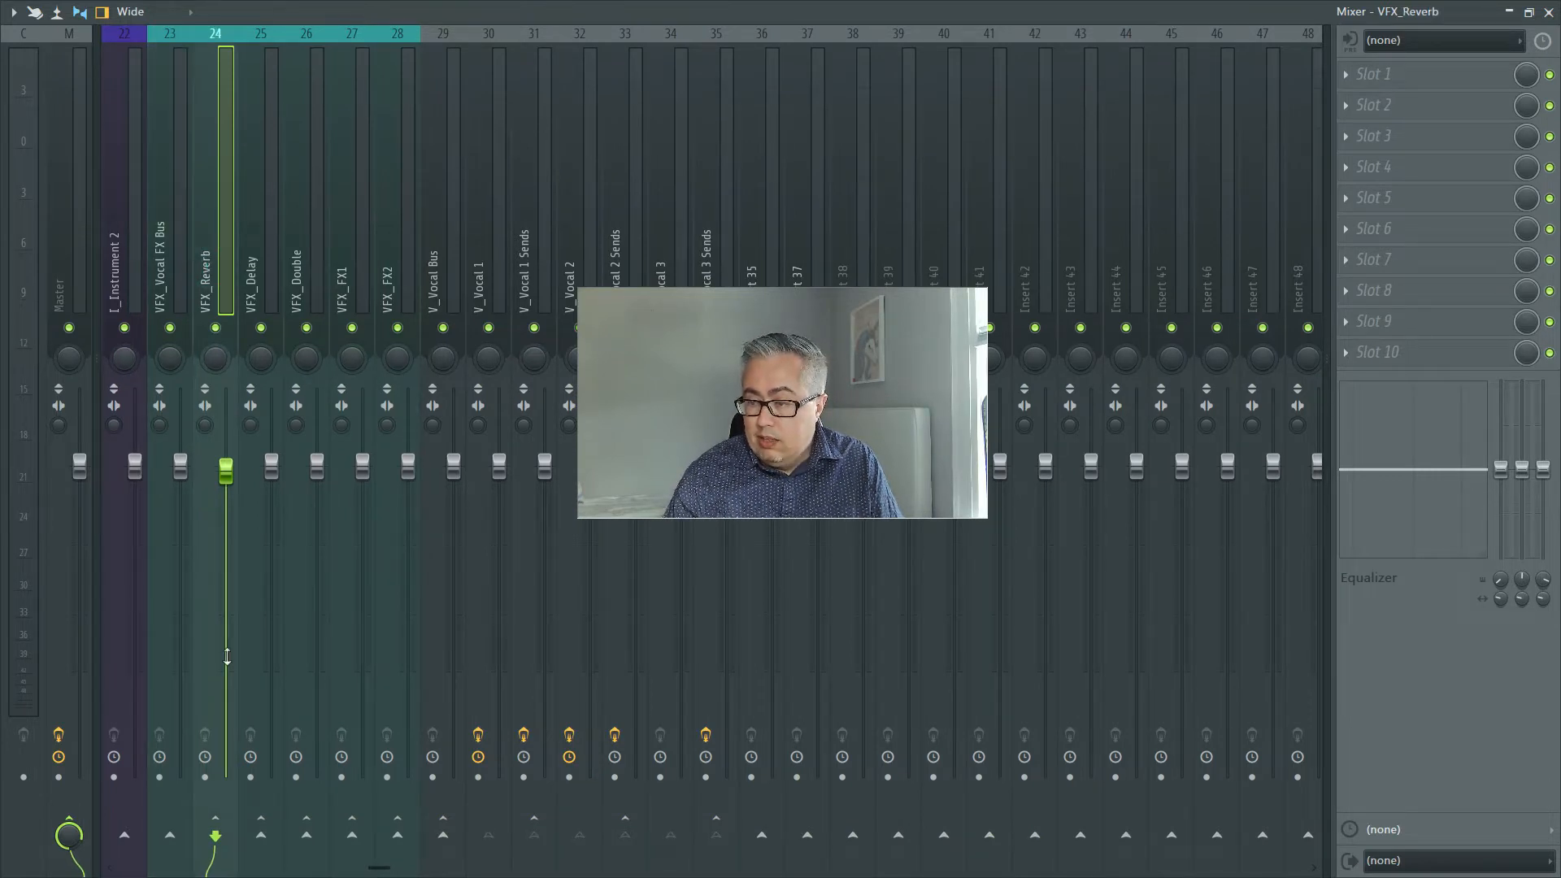
{"action": "right_click", "coordinate": [169, 834]}
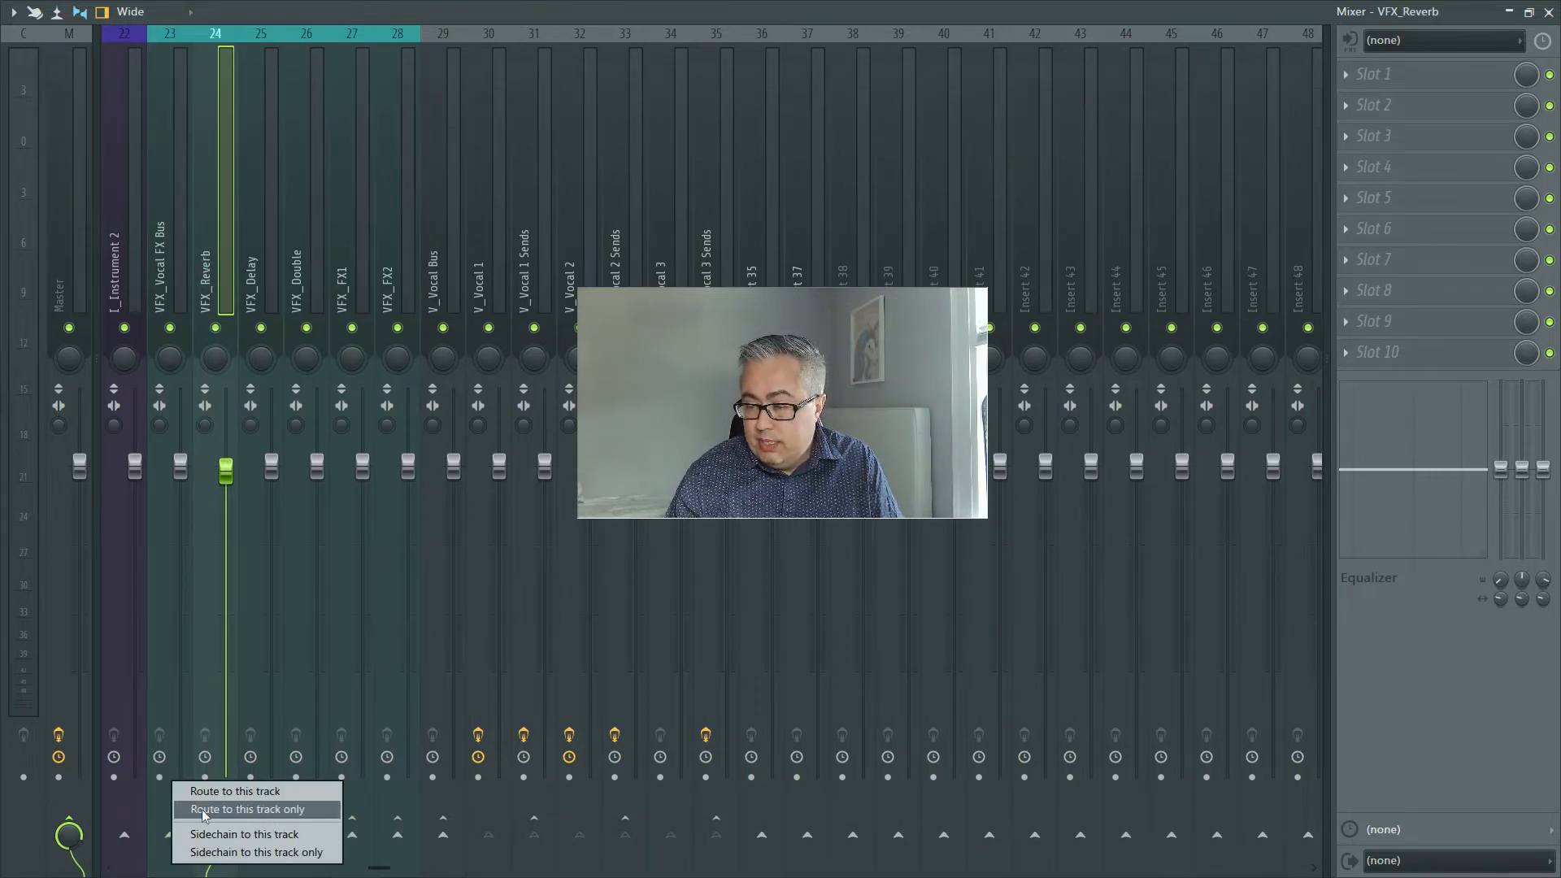
{"action": "left_click", "coordinate": [204, 811]}
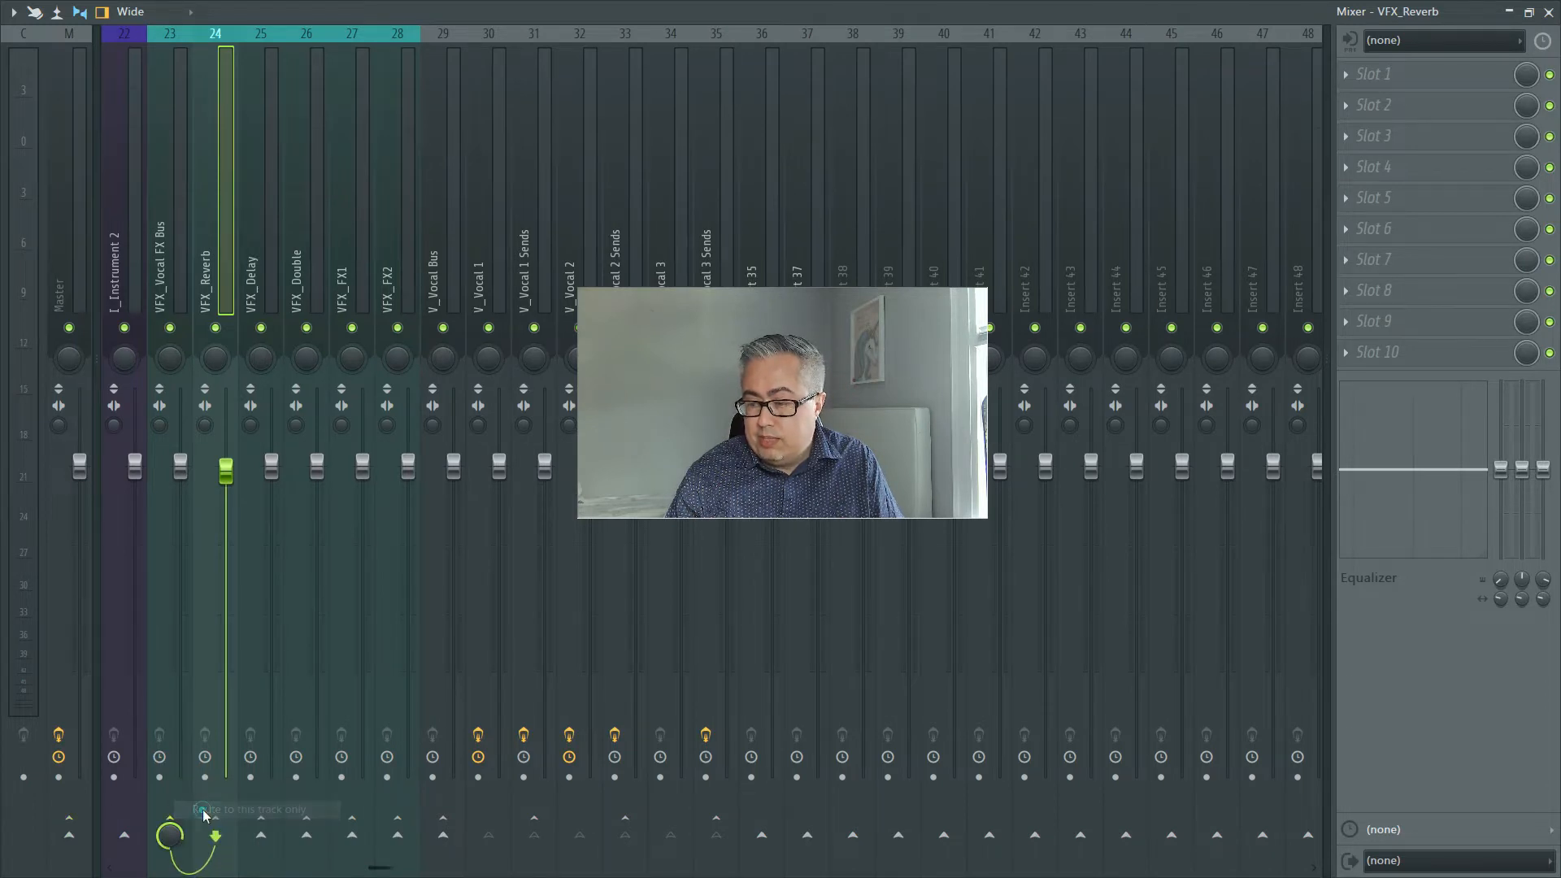
{"action": "left_click", "coordinate": [168, 229]}
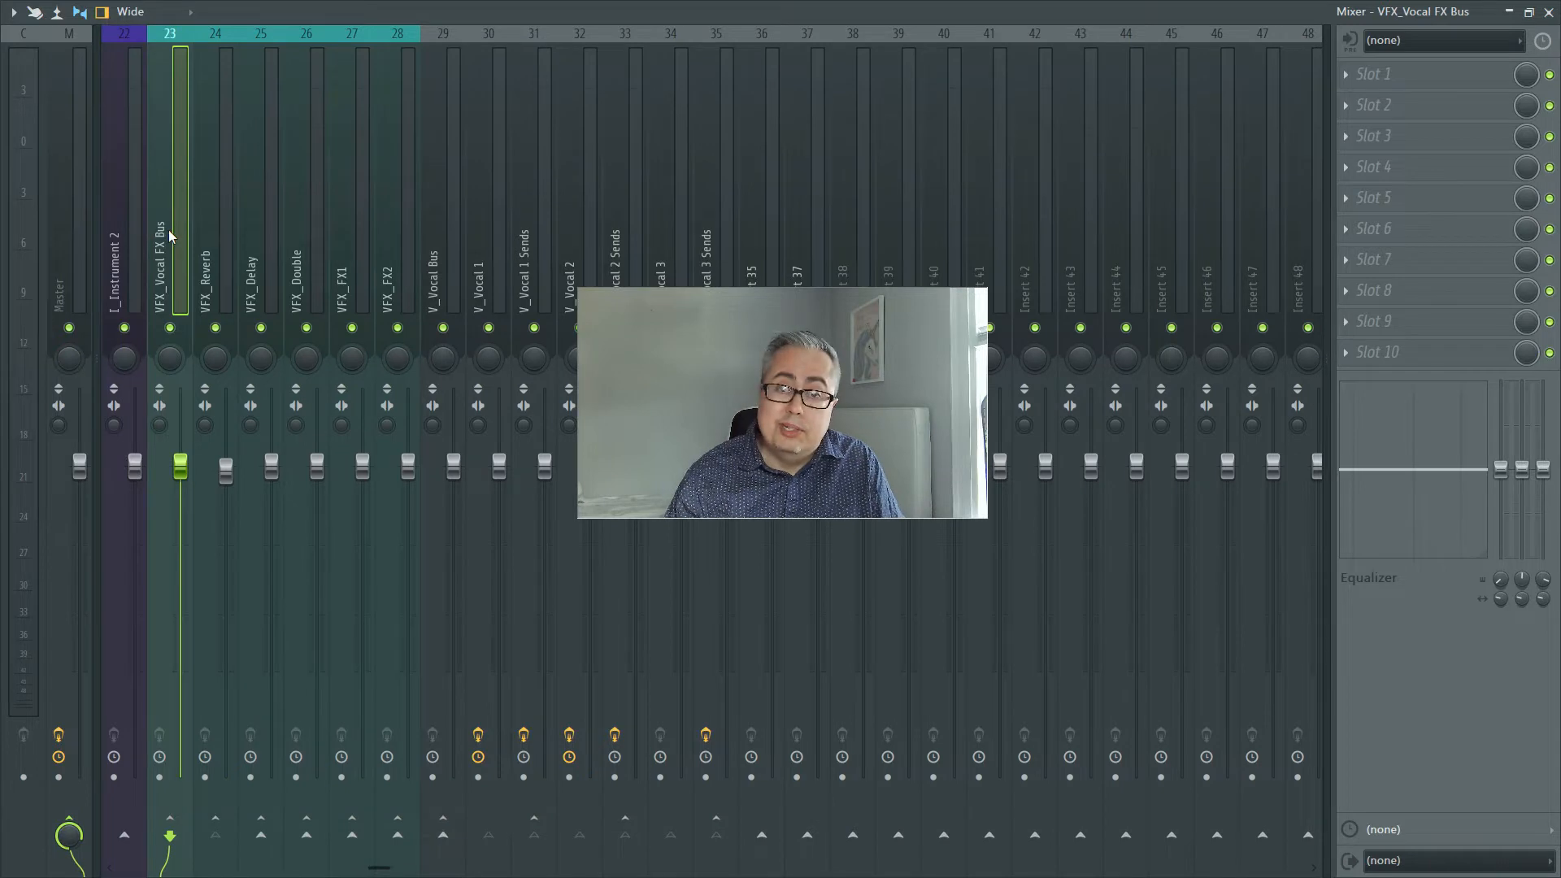
{"action": "left_click", "coordinate": [211, 243]}
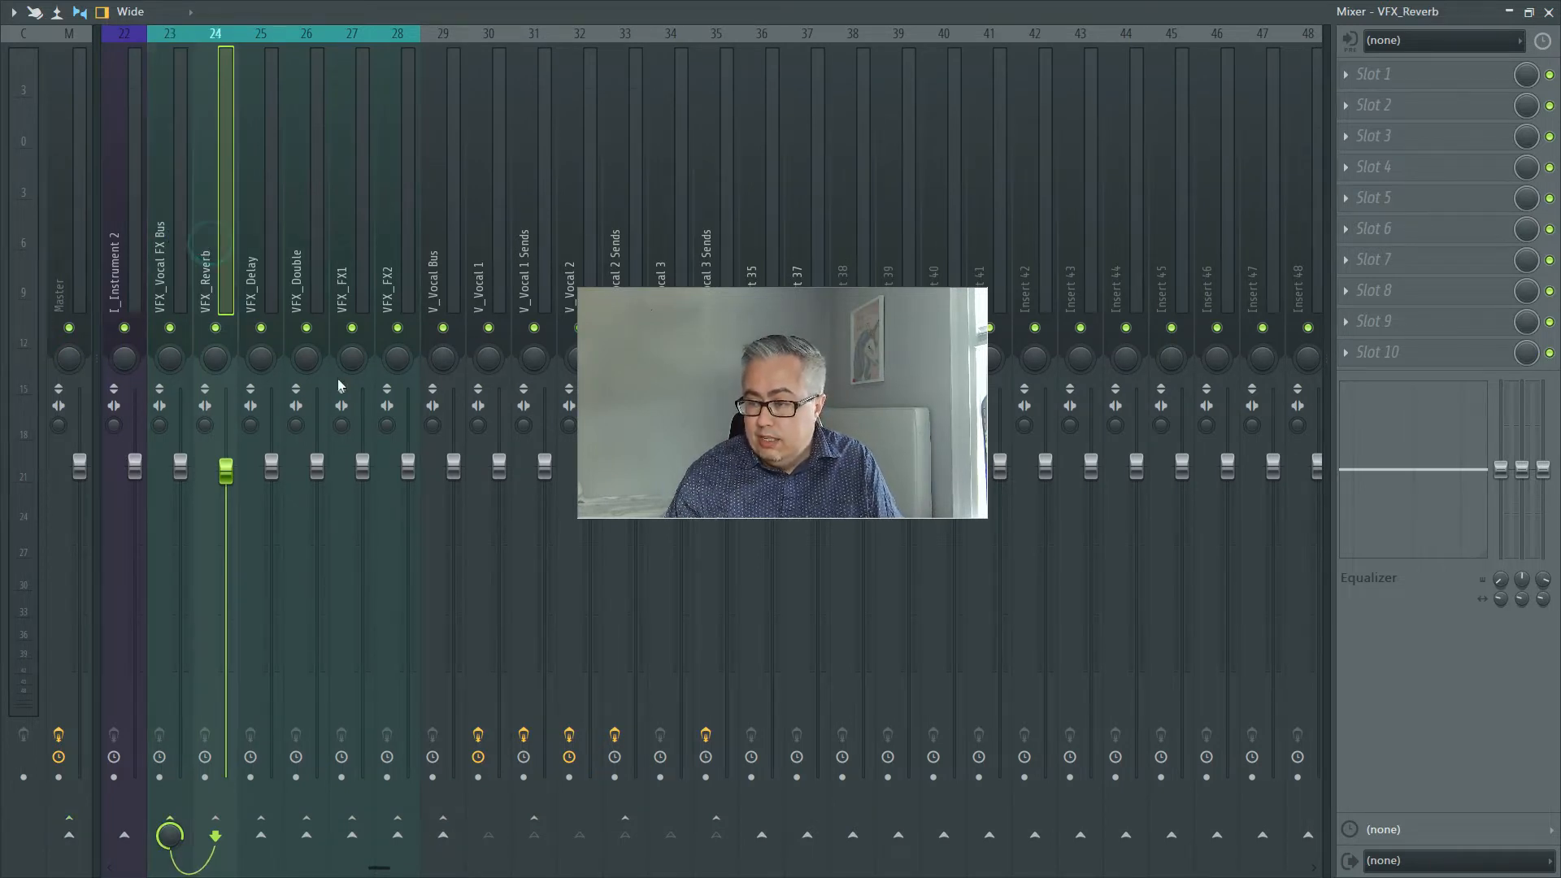
Route the VFX_Delay and VFX_Double mixer tracks only to the VFX_Vocal FX Bus.
{"action": "left_click", "coordinate": [275, 277]}
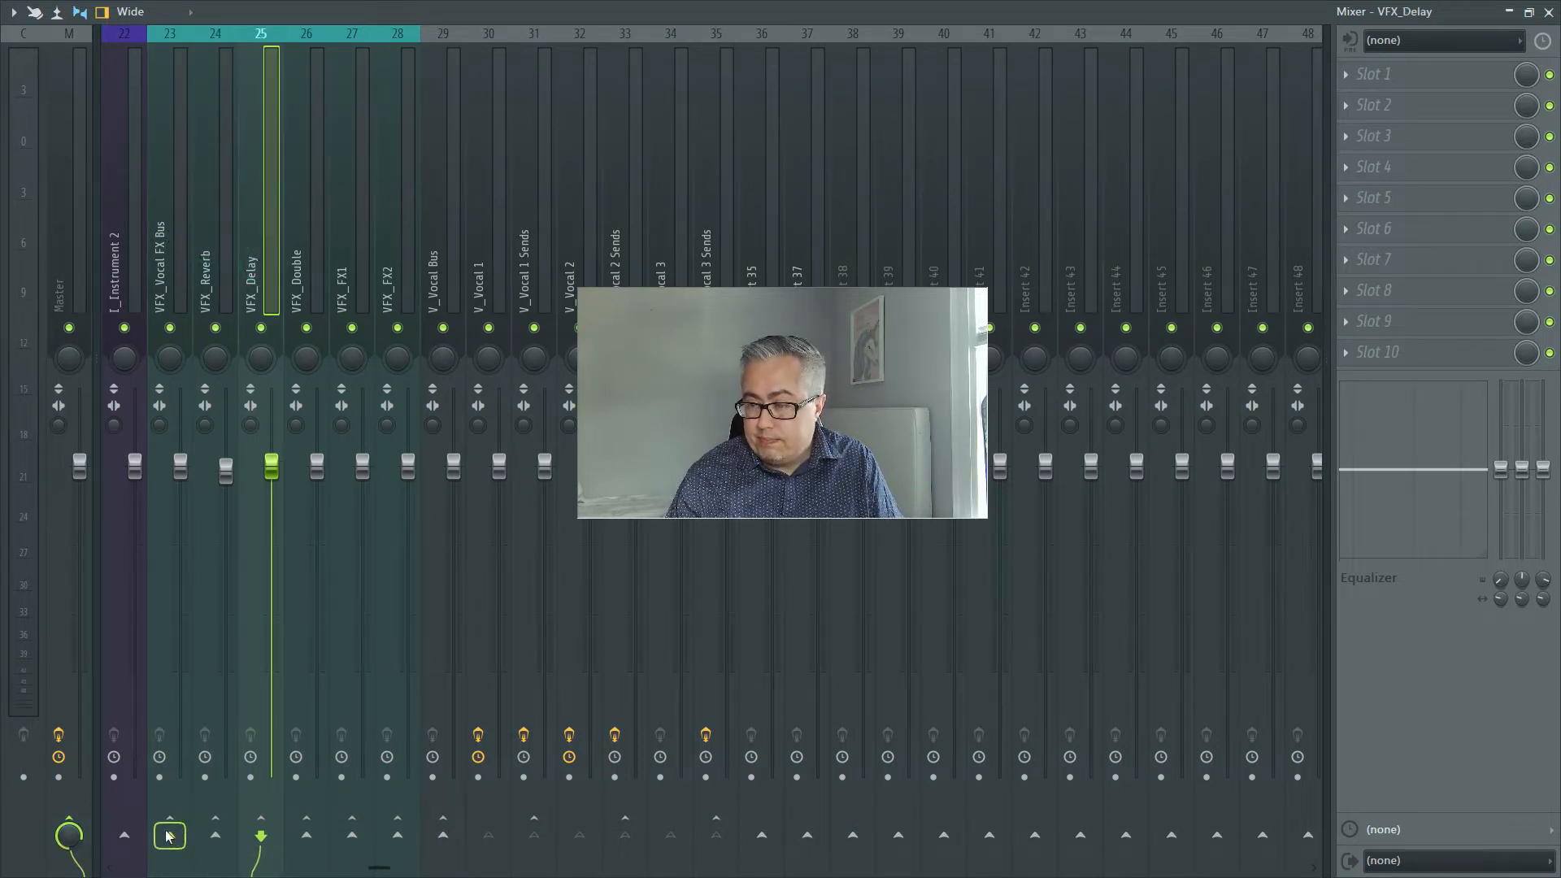
{"action": "right_click", "coordinate": [171, 835]}
{"action": "left_click", "coordinate": [235, 808]}
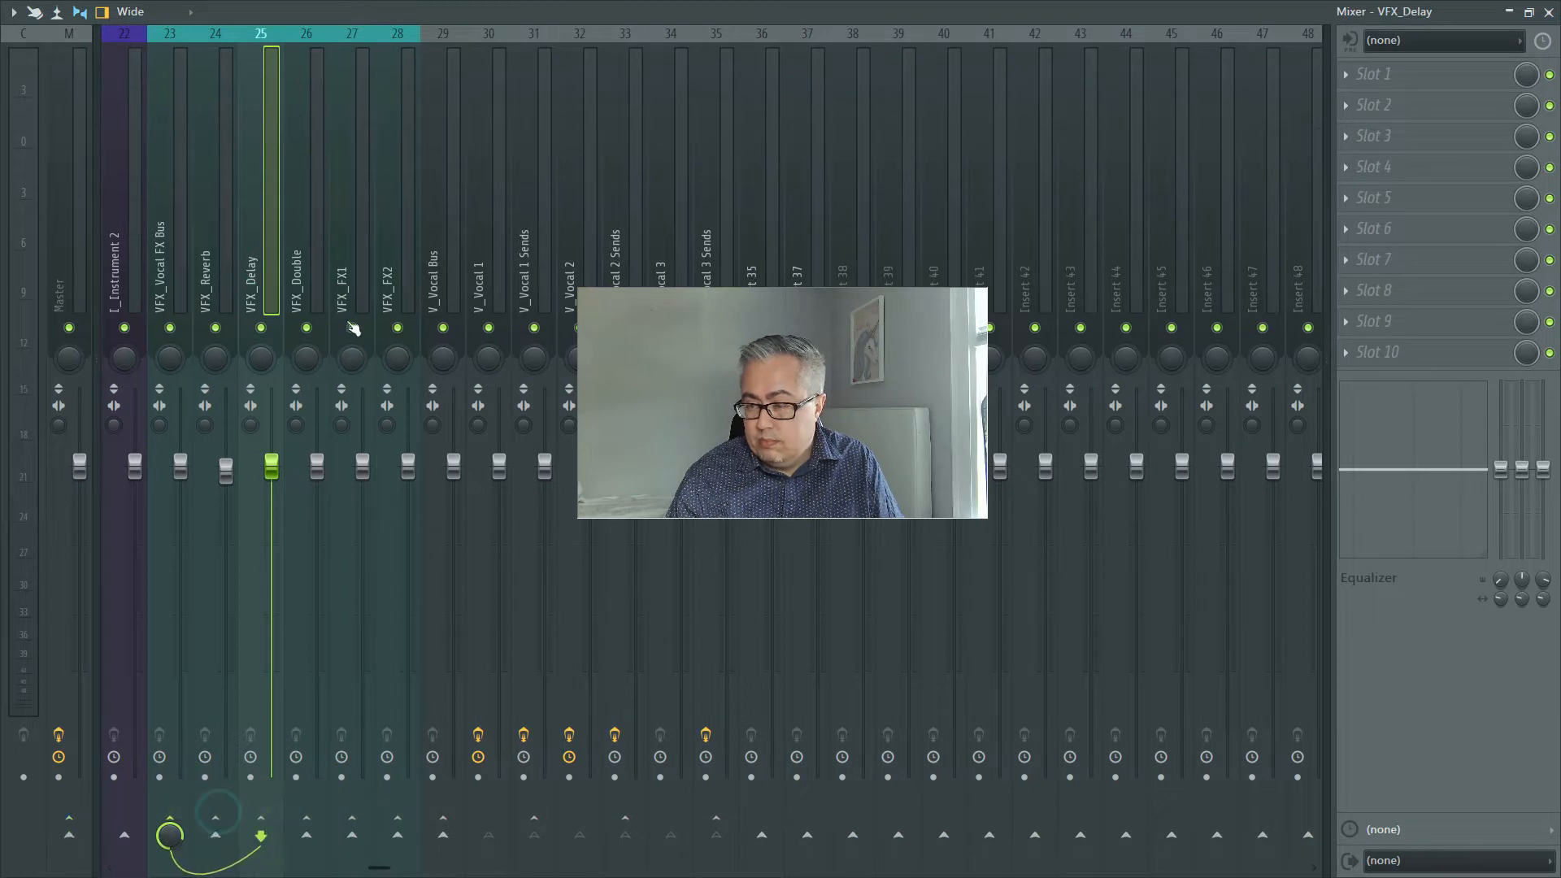
{"action": "left_click", "coordinate": [320, 279]}
{"action": "right_click", "coordinate": [168, 832]}
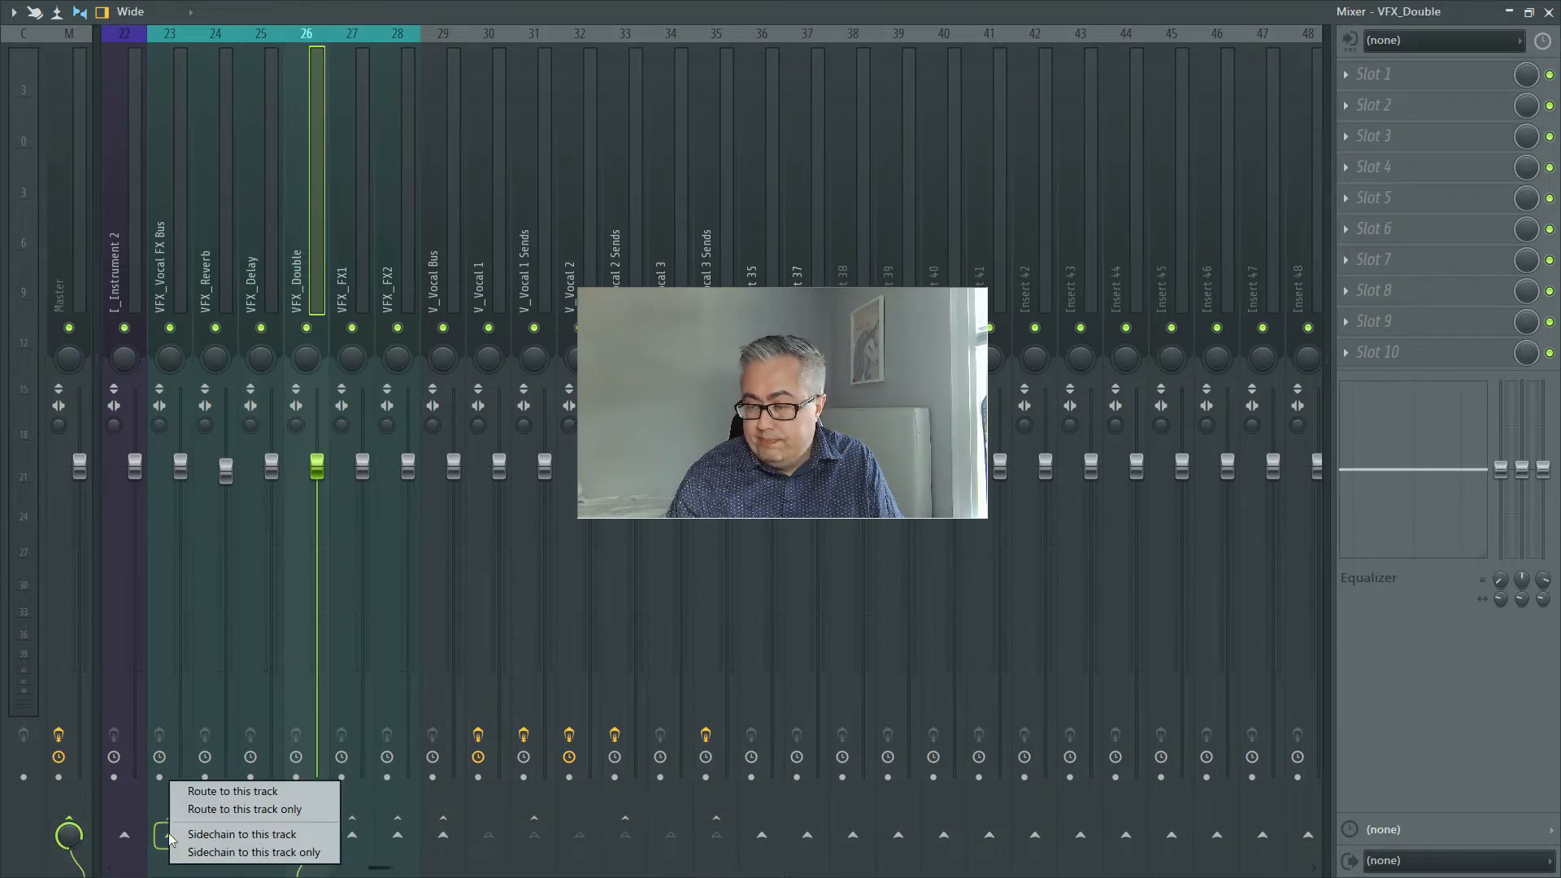
{"action": "left_click", "coordinate": [222, 809]}
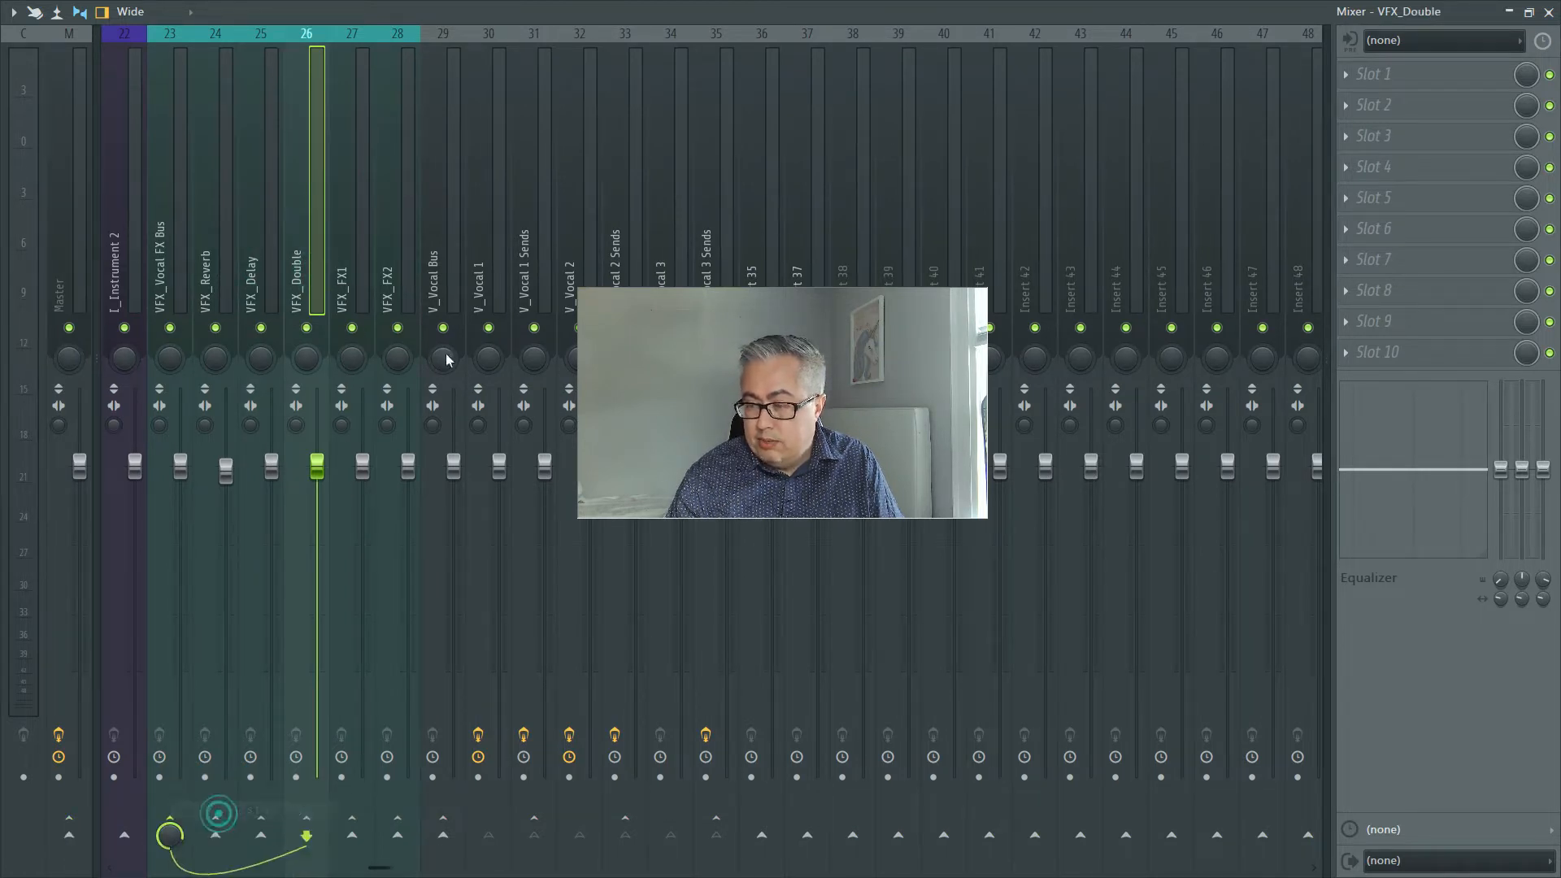
Route the VFX_FX1 and VFX_FX2 mixer tracks only to the VFX_Vocal FX Bus.
{"action": "left_click", "coordinate": [354, 260]}
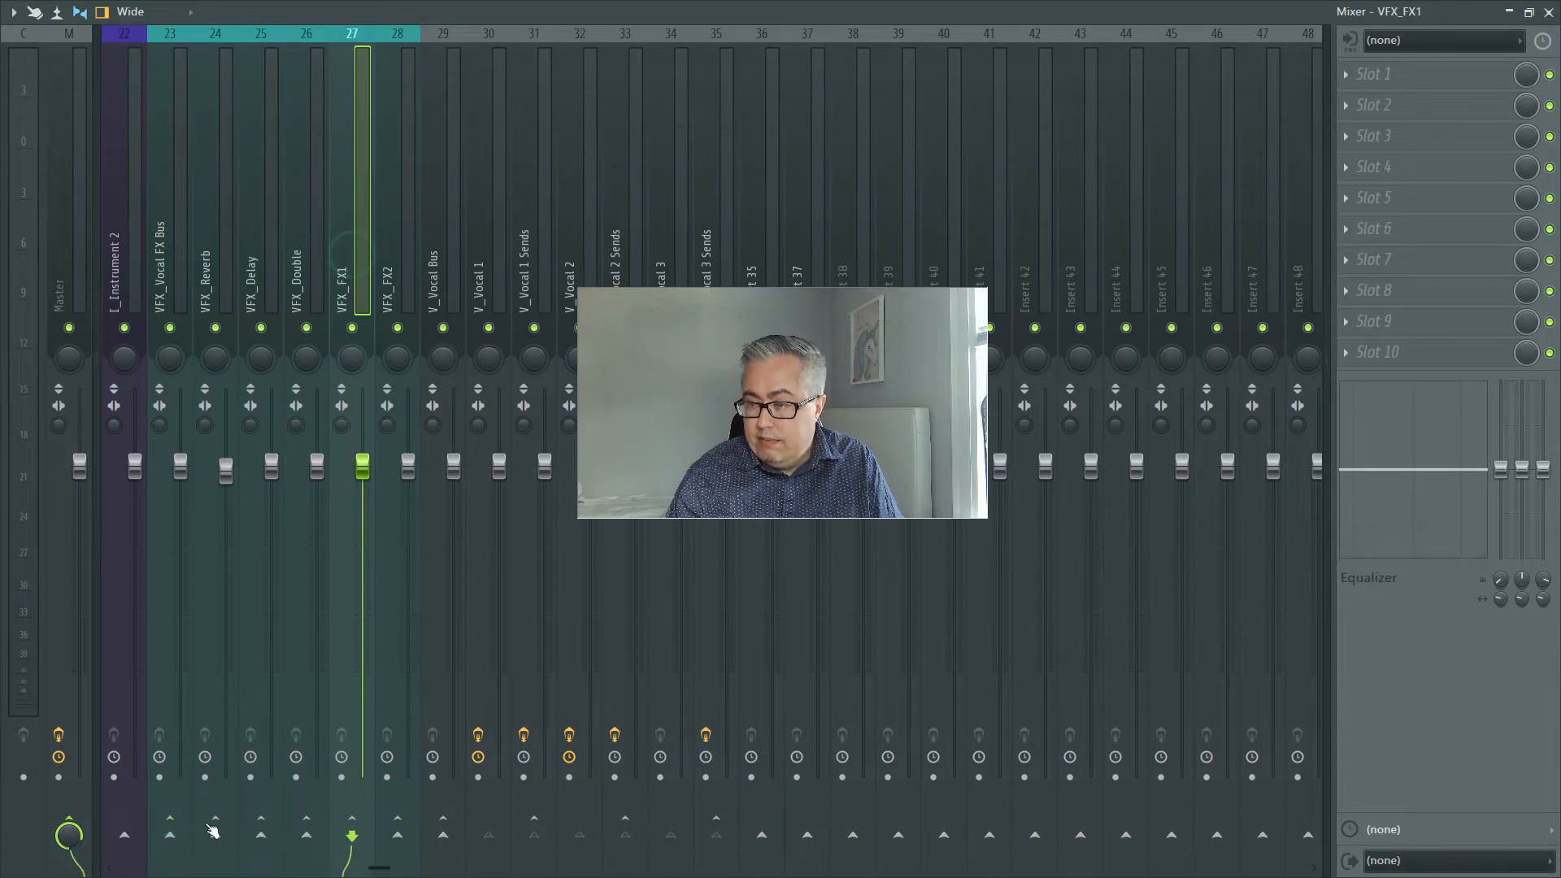
{"action": "right_click", "coordinate": [169, 834]}
{"action": "left_click", "coordinate": [218, 816]}
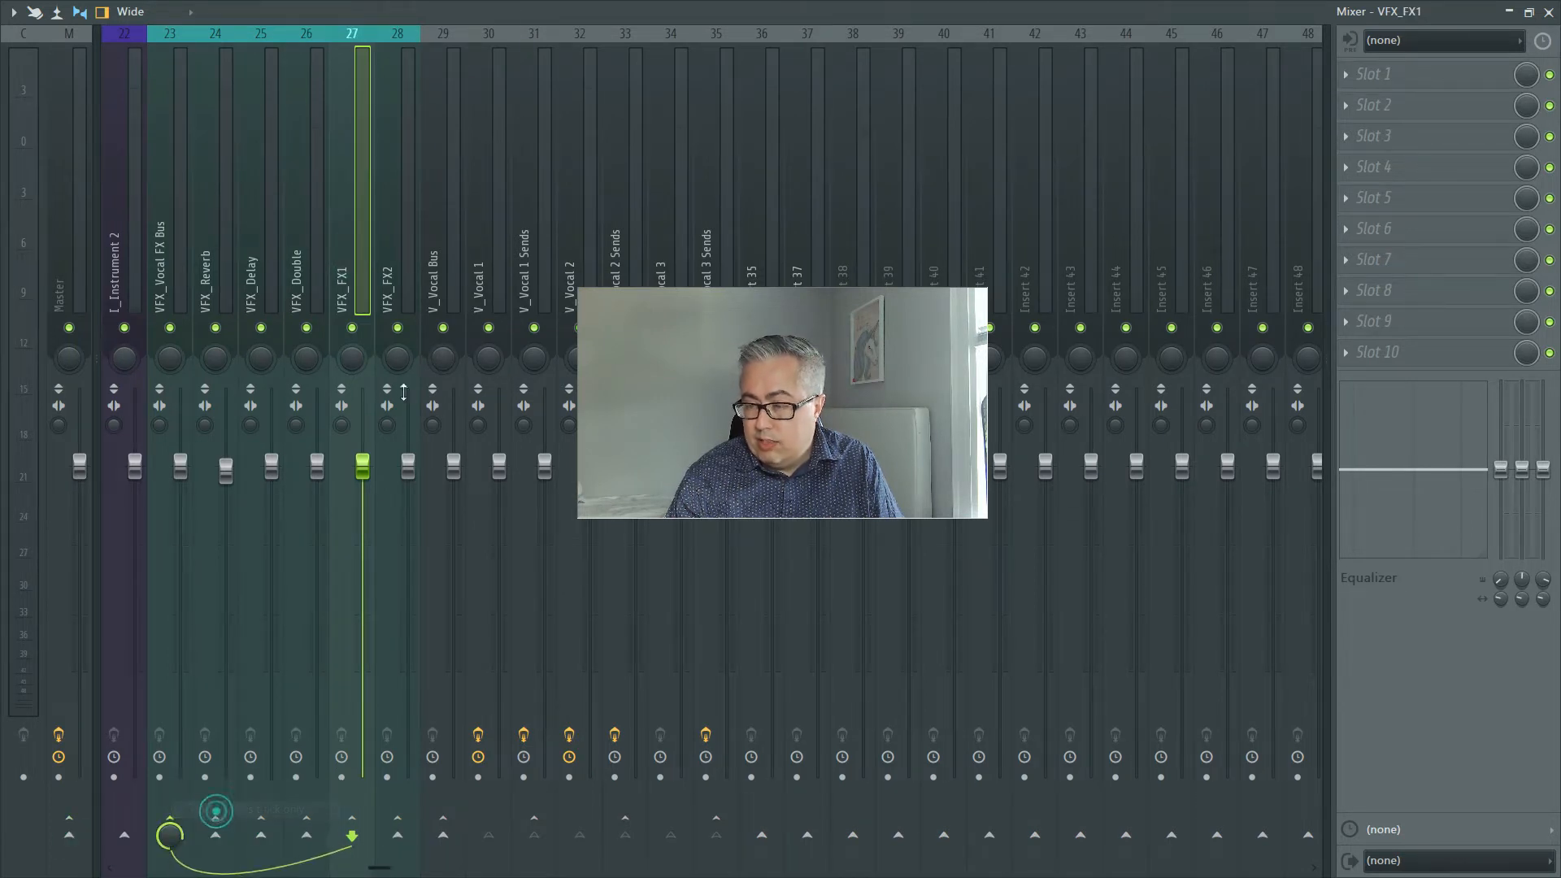
{"action": "left_click", "coordinate": [408, 276]}
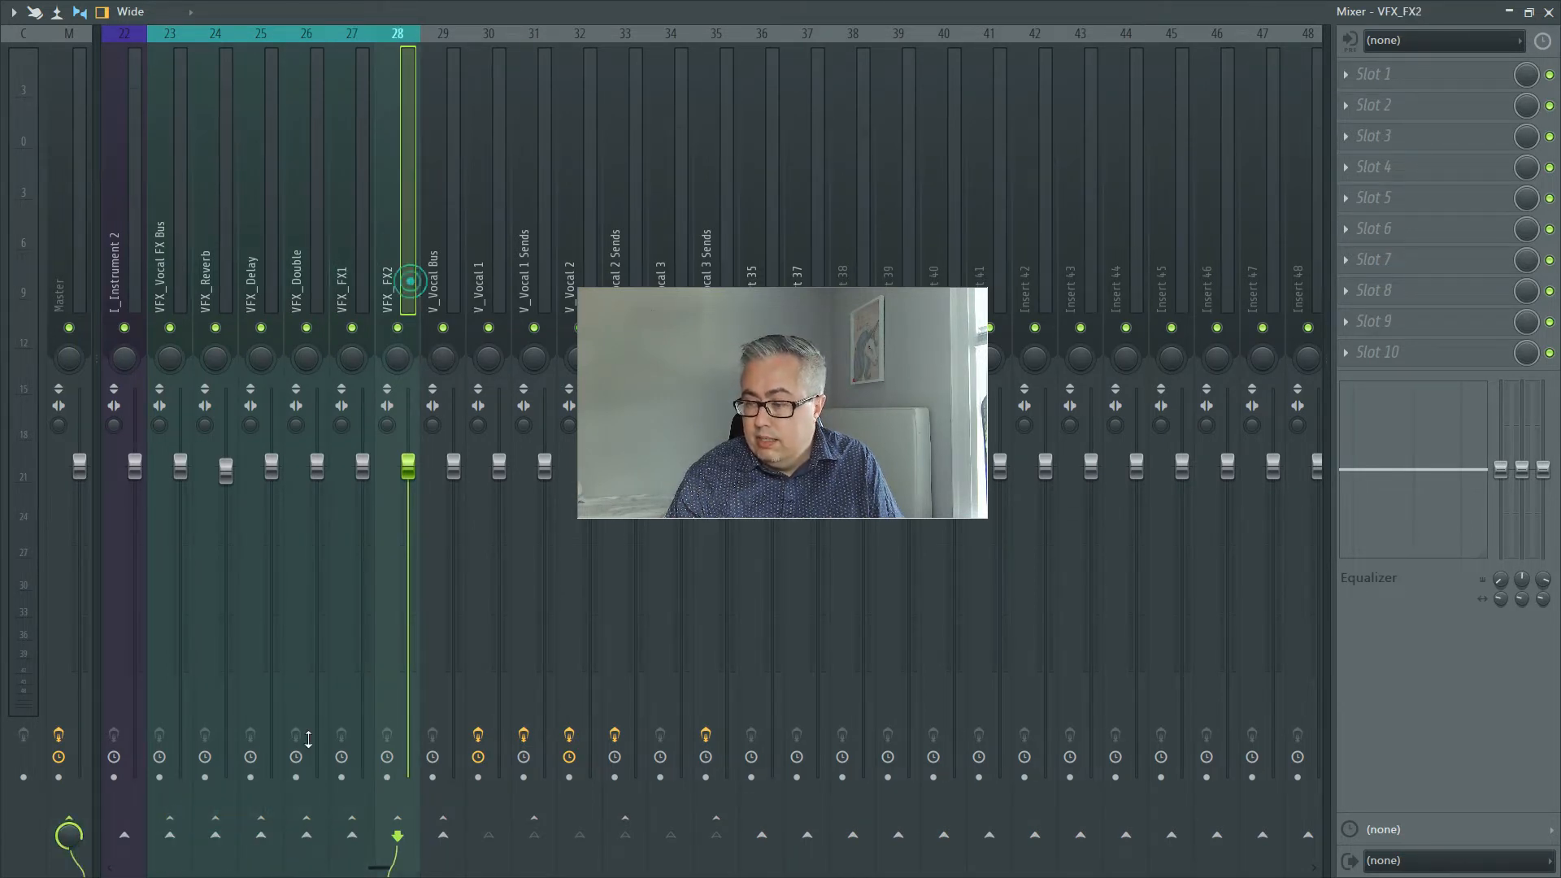
{"action": "right_click", "coordinate": [176, 838]}
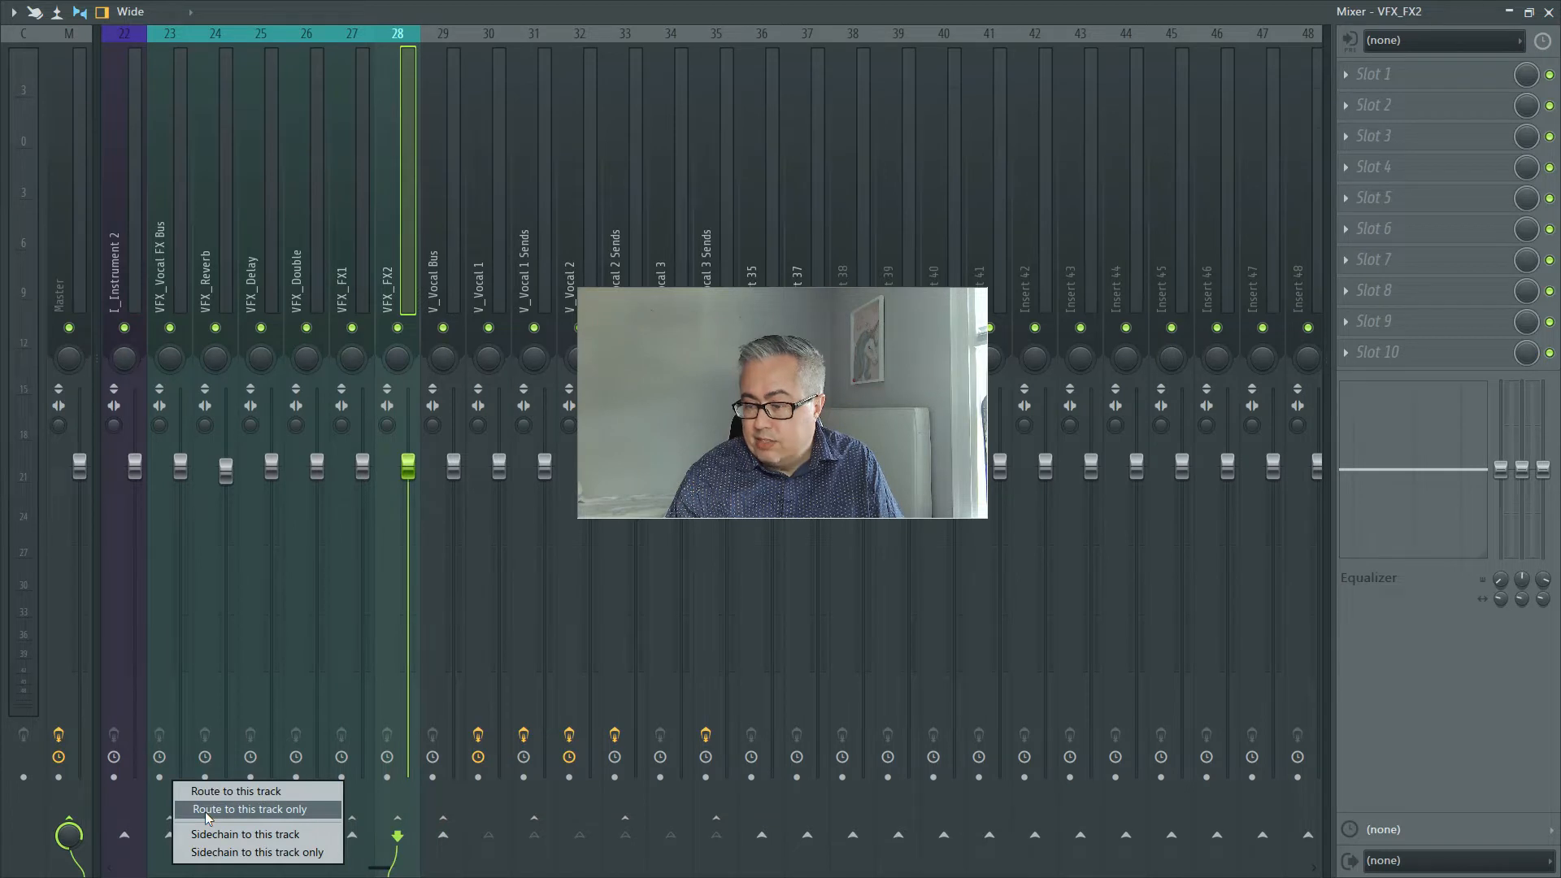
{"action": "left_click", "coordinate": [205, 811]}
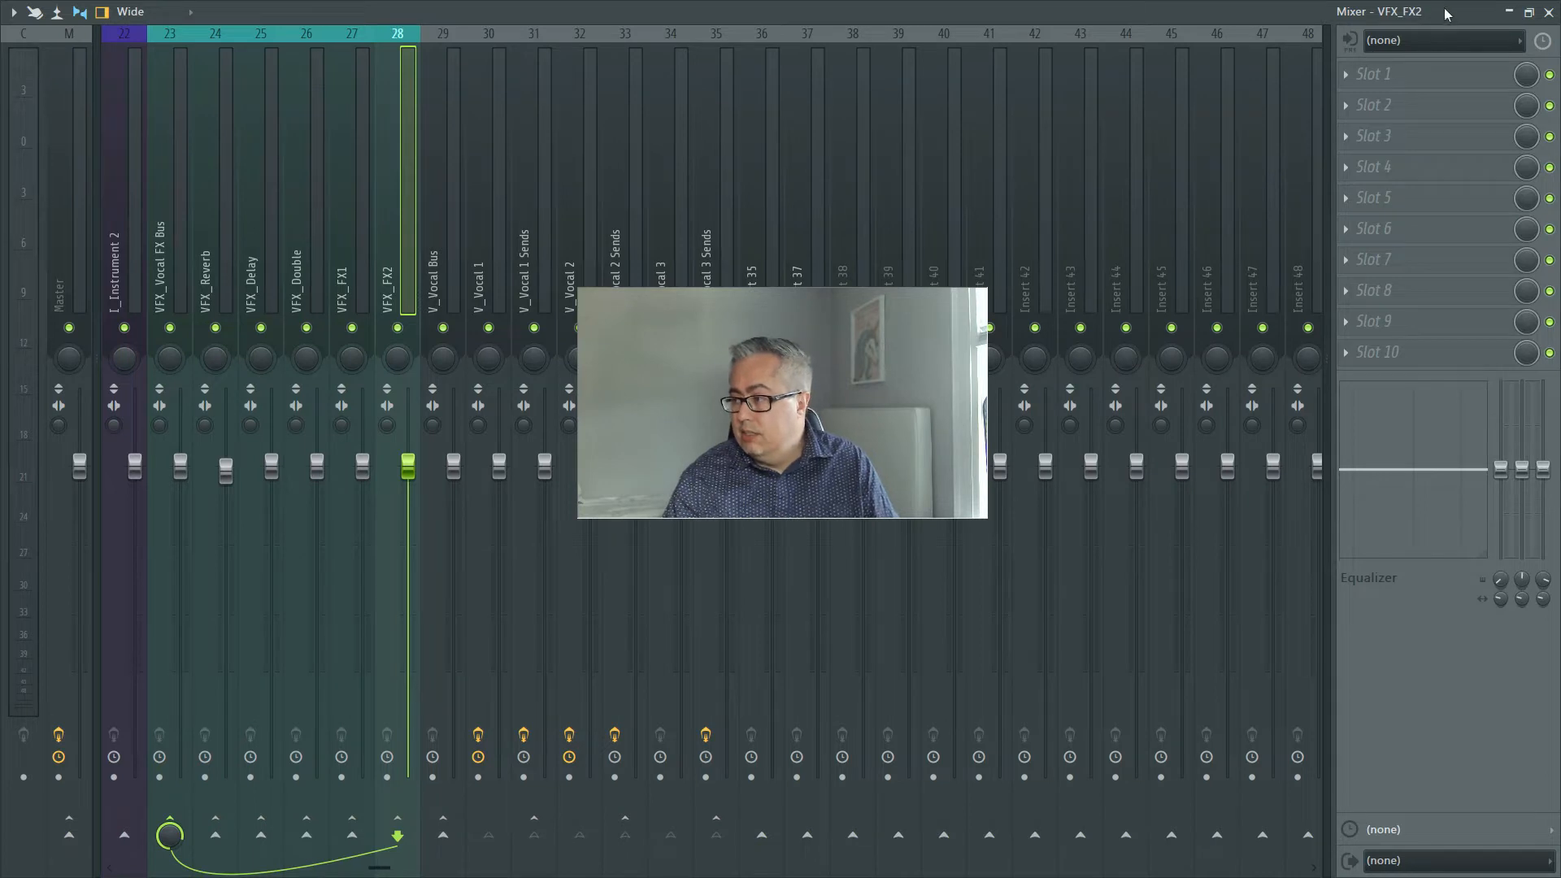
In the playlist, group the VFX_Reverb and VFX_Delay tracks under VFX_Vocal FX Bus.
{"action": "left_click", "coordinate": [1510, 13]}
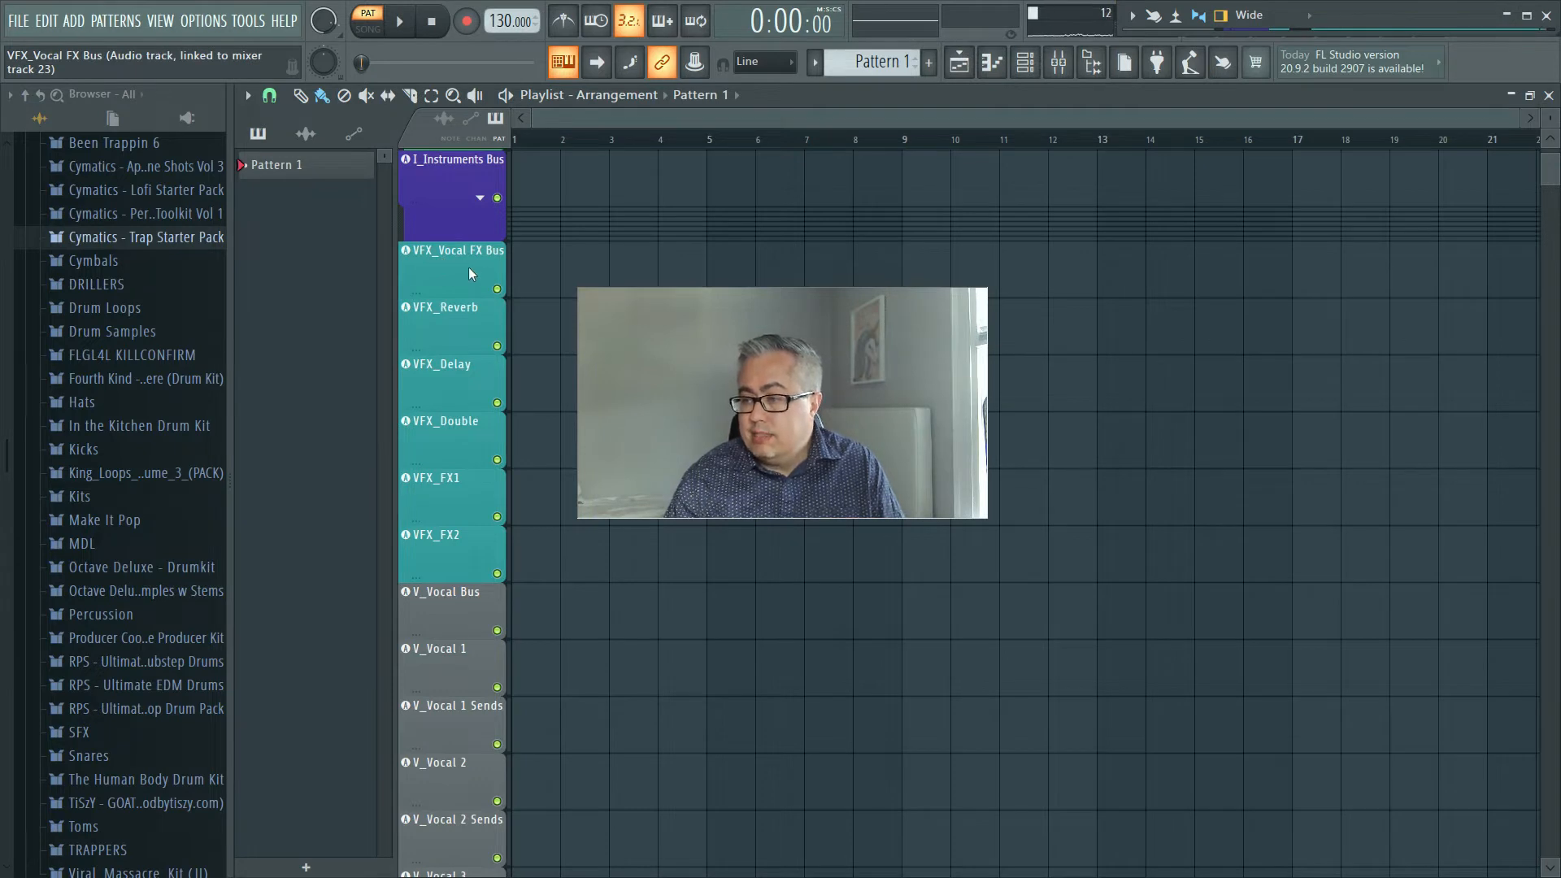
{"action": "right_click", "coordinate": [439, 327]}
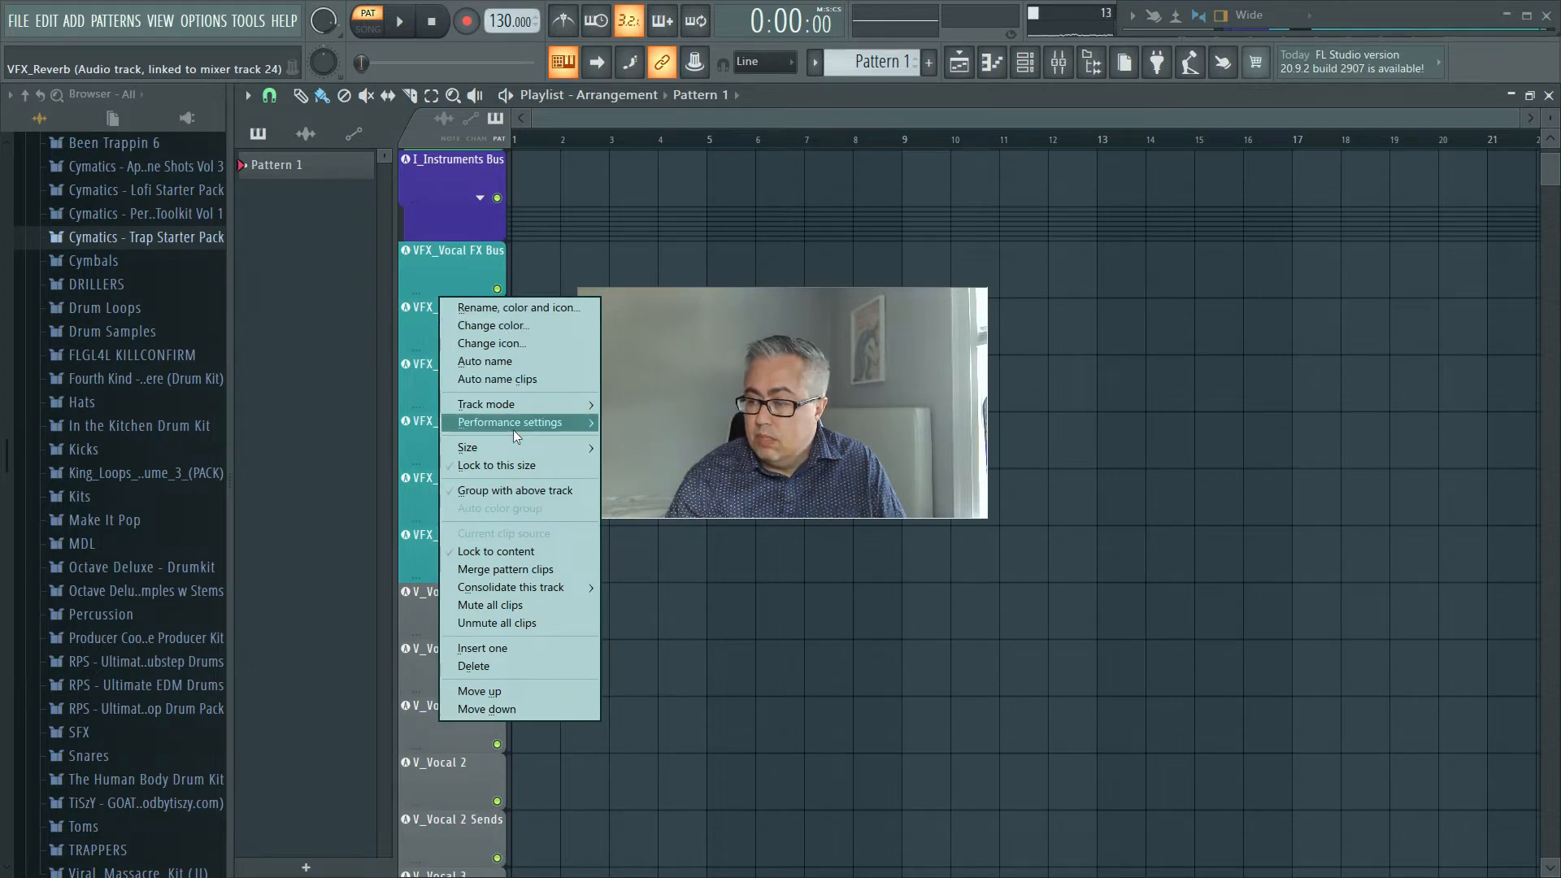
{"action": "mouse_move", "coordinate": [514, 430]}
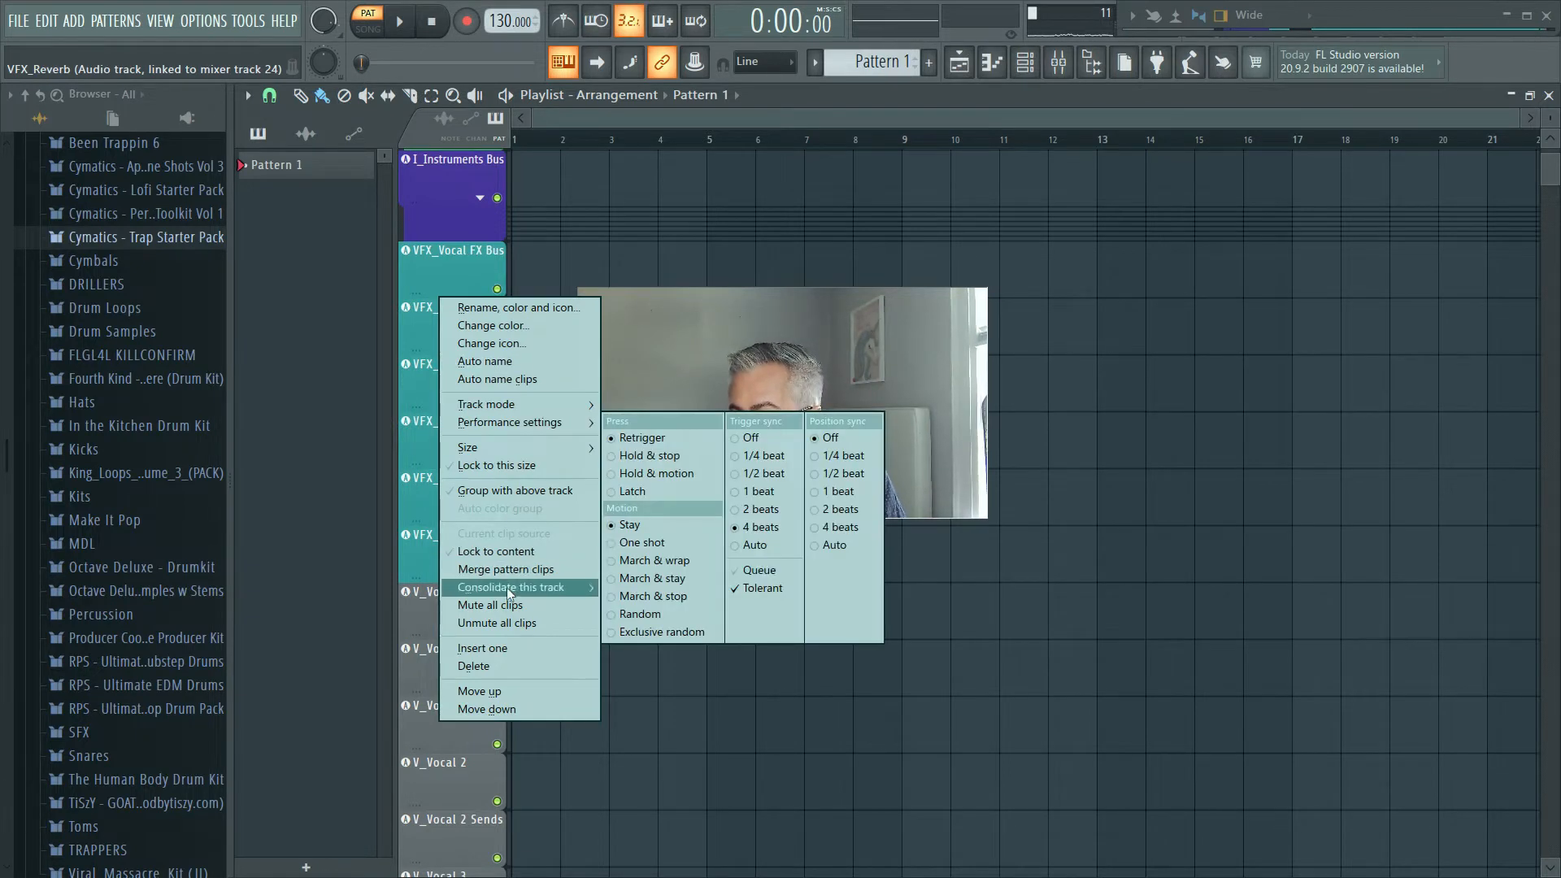
{"action": "left_click", "coordinate": [530, 490]}
{"action": "right_click", "coordinate": [441, 377]}
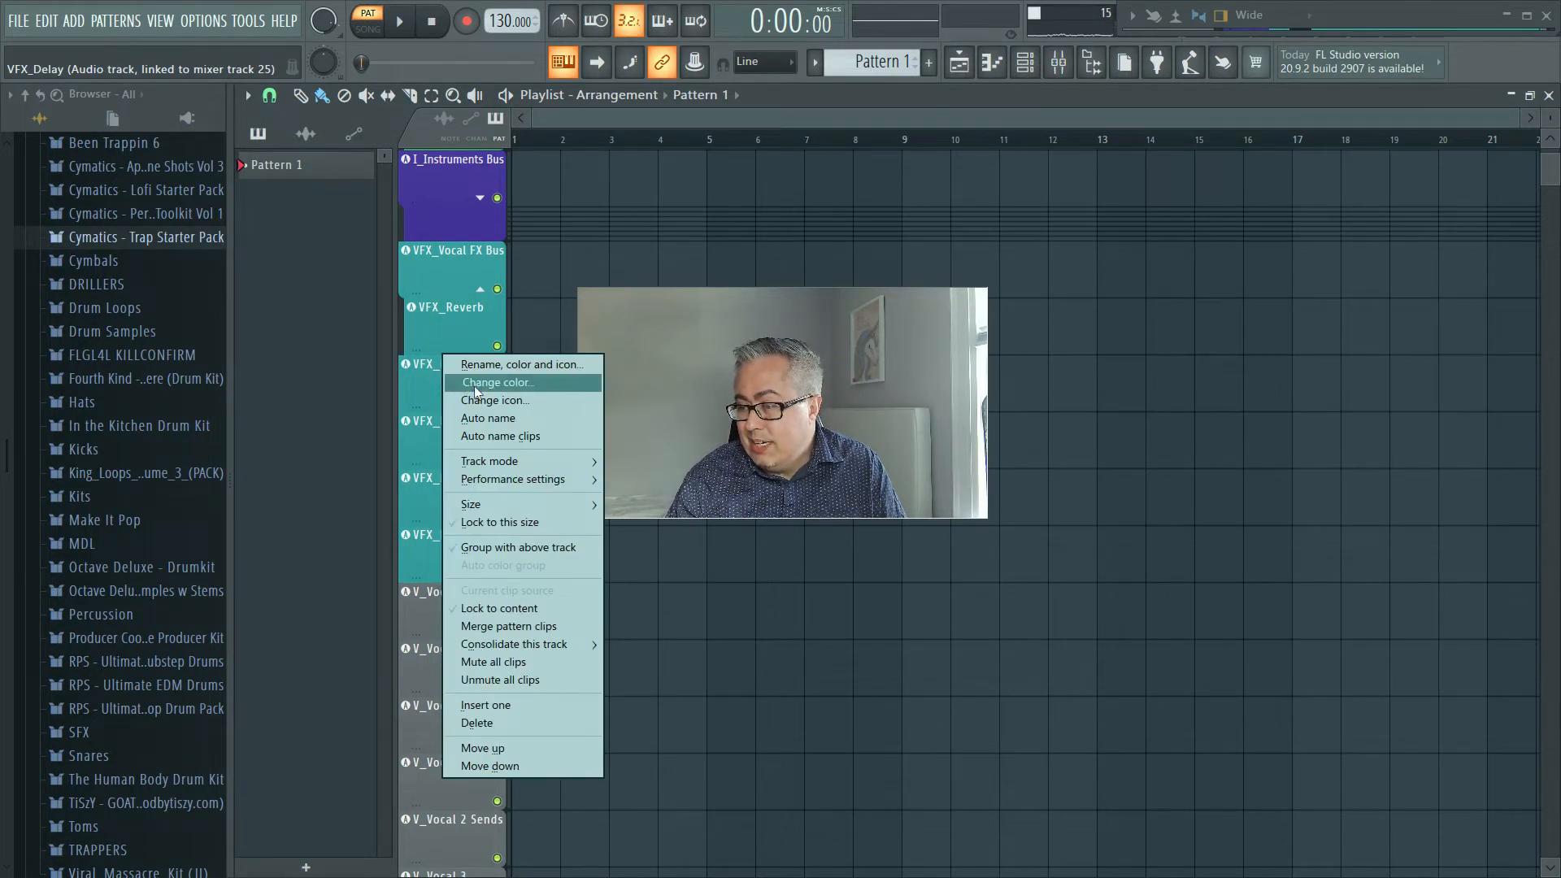
{"action": "left_click", "coordinate": [518, 547]}
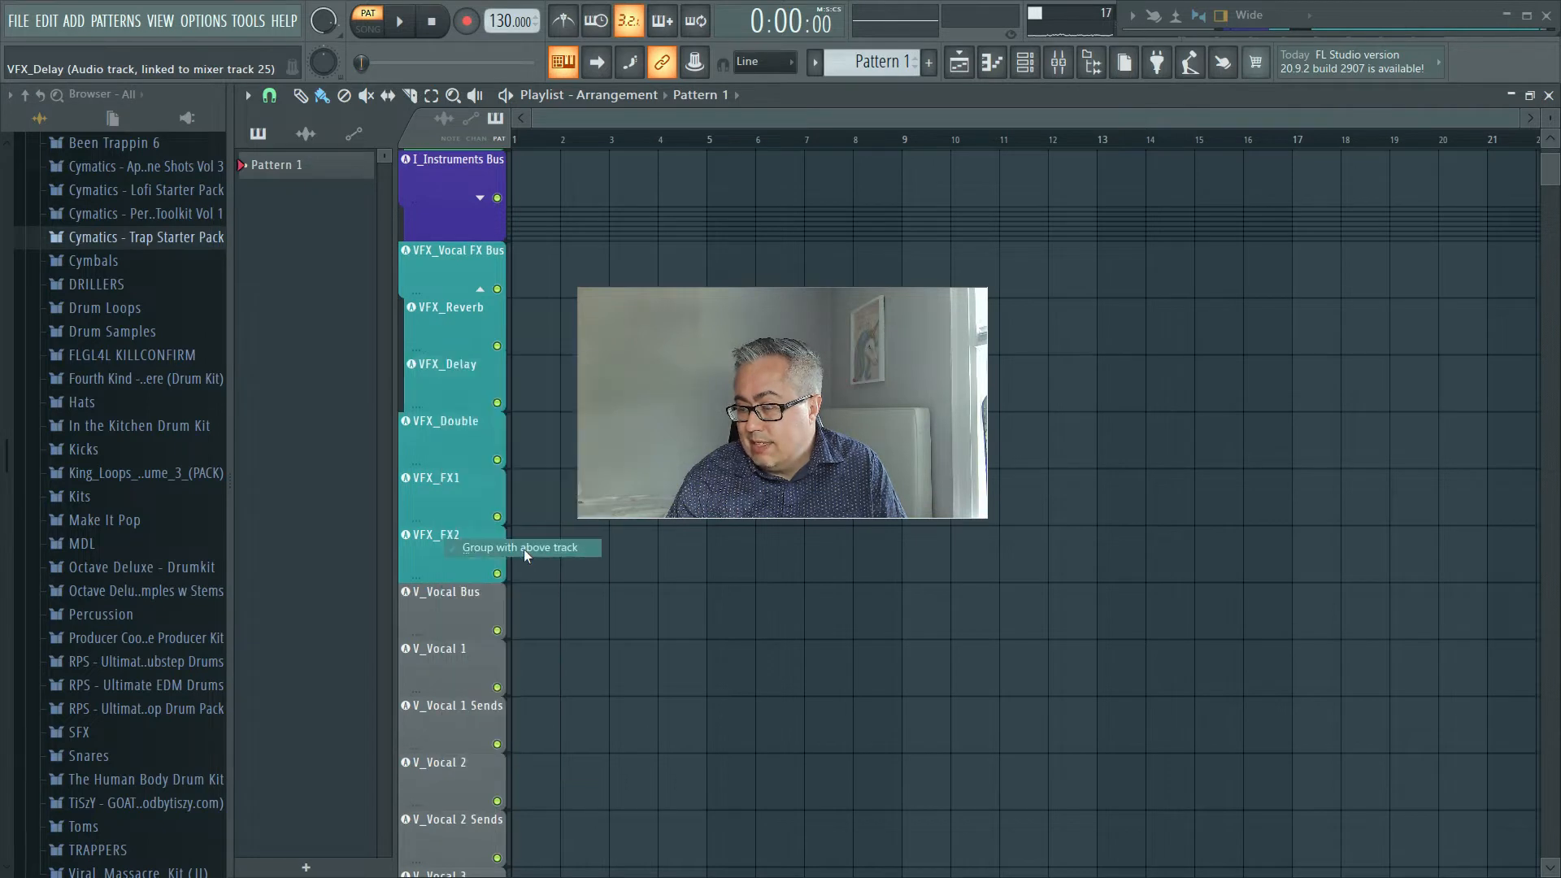
Add the VFX_Double, VFX_FX1 and VFX_FX2 playlist tracks to the VFX_Vocal FX Bus group.
{"action": "right_click", "coordinate": [429, 440]}
{"action": "left_click", "coordinate": [504, 604]}
{"action": "right_click", "coordinate": [429, 470]}
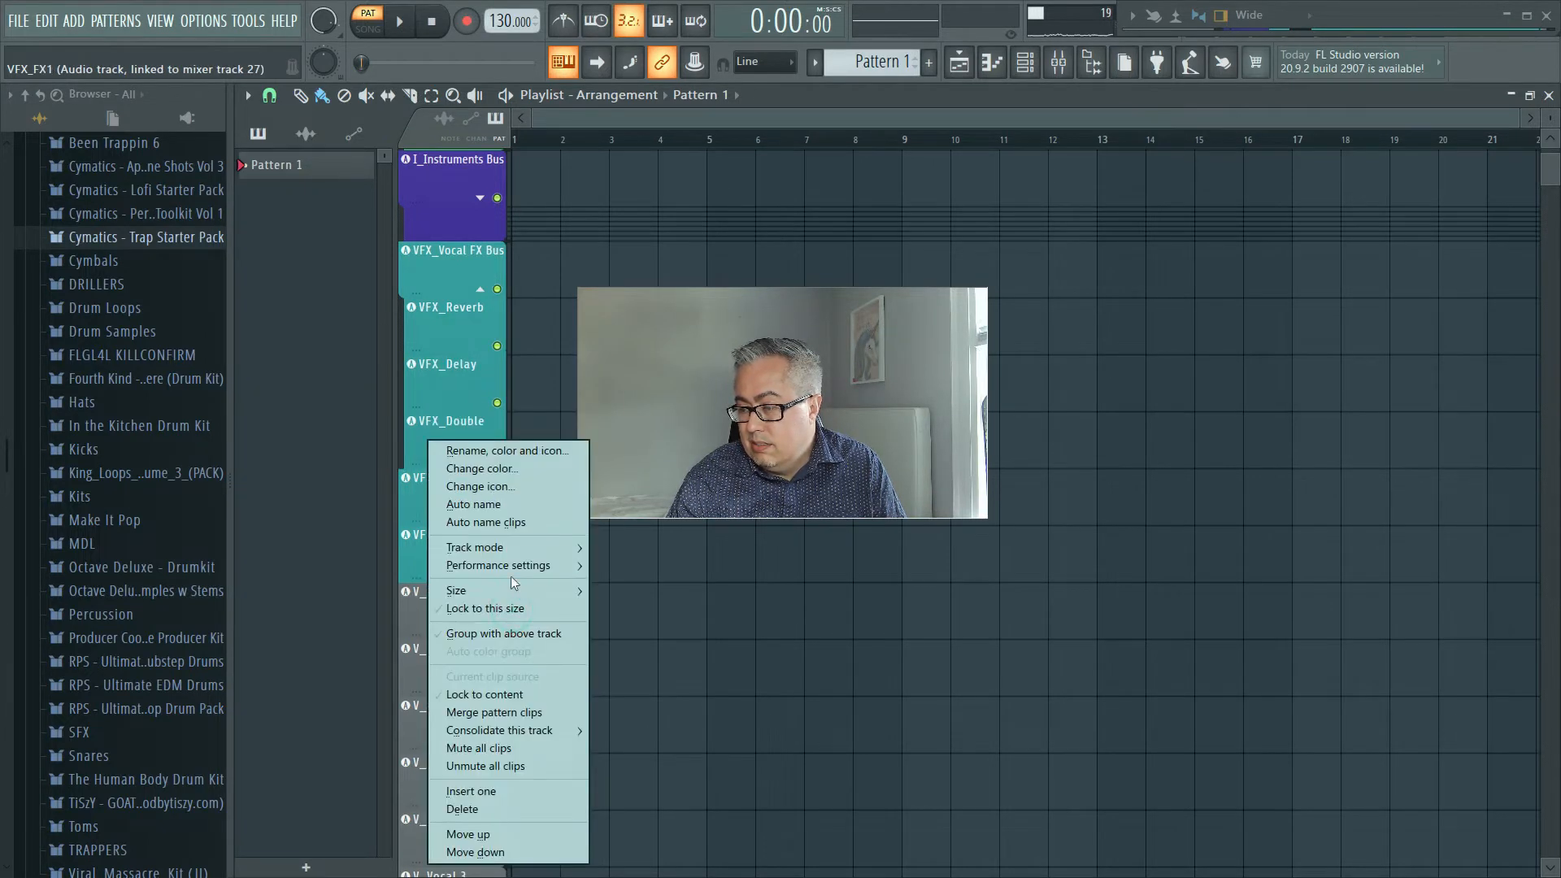
{"action": "left_click", "coordinate": [504, 634]}
{"action": "right_click", "coordinate": [449, 543]}
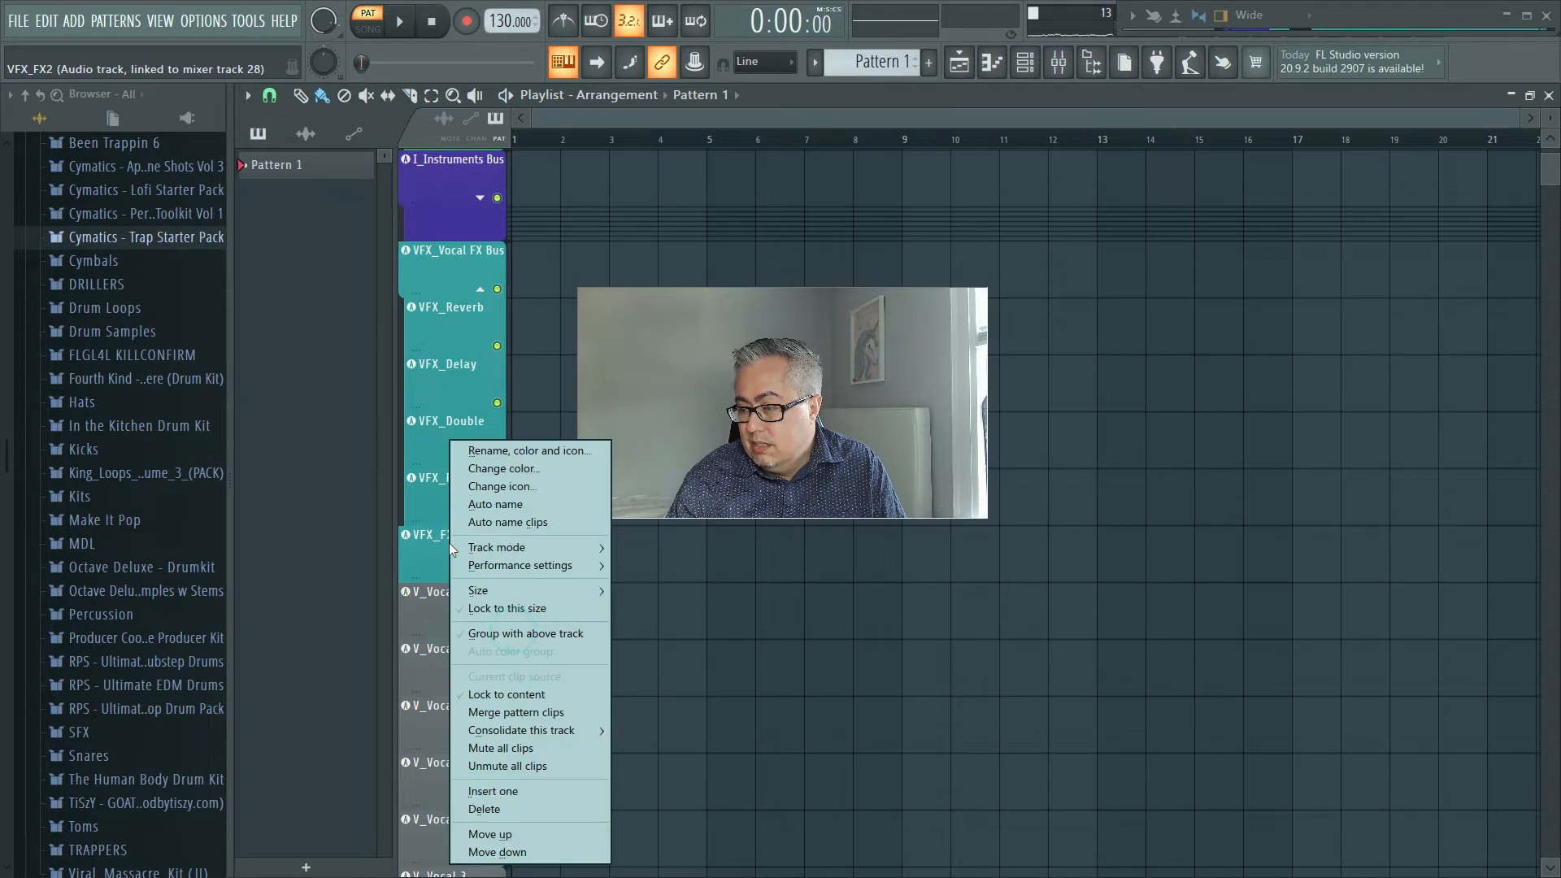
{"action": "left_click", "coordinate": [548, 632]}
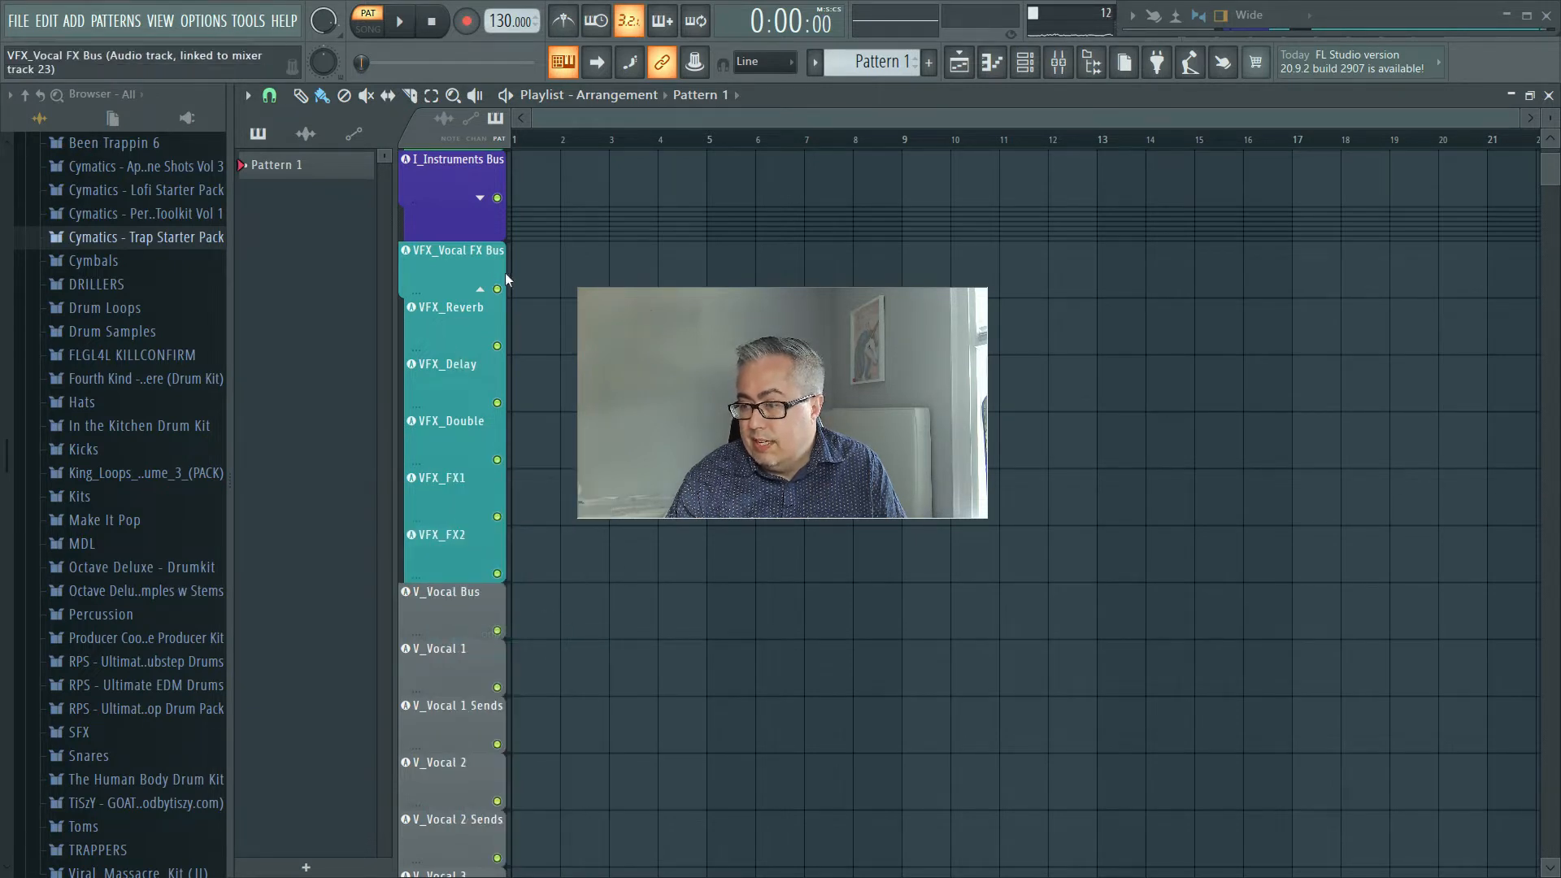
Collapse the VFX_Vocal FX Bus group in the playlist and look over the remaining vocal tracks.
{"action": "left_click", "coordinate": [478, 293]}
{"action": "scroll", "coordinate": [472, 392], "scroll_direction": "up", "scroll_amount": 3}
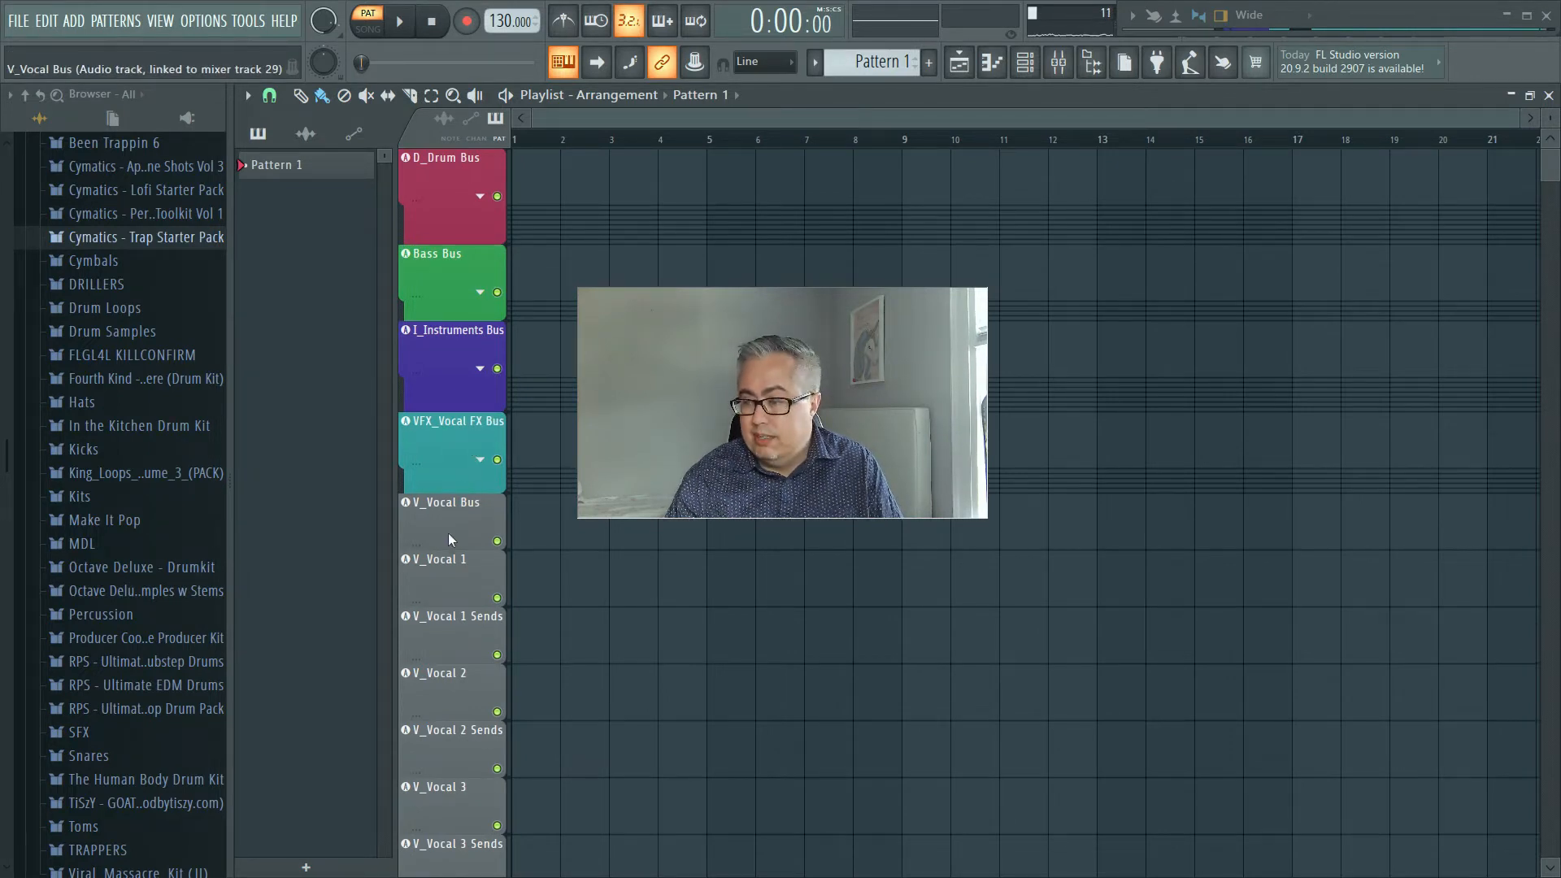
{"action": "scroll", "coordinate": [450, 401], "scroll_direction": "down", "scroll_amount": 3}
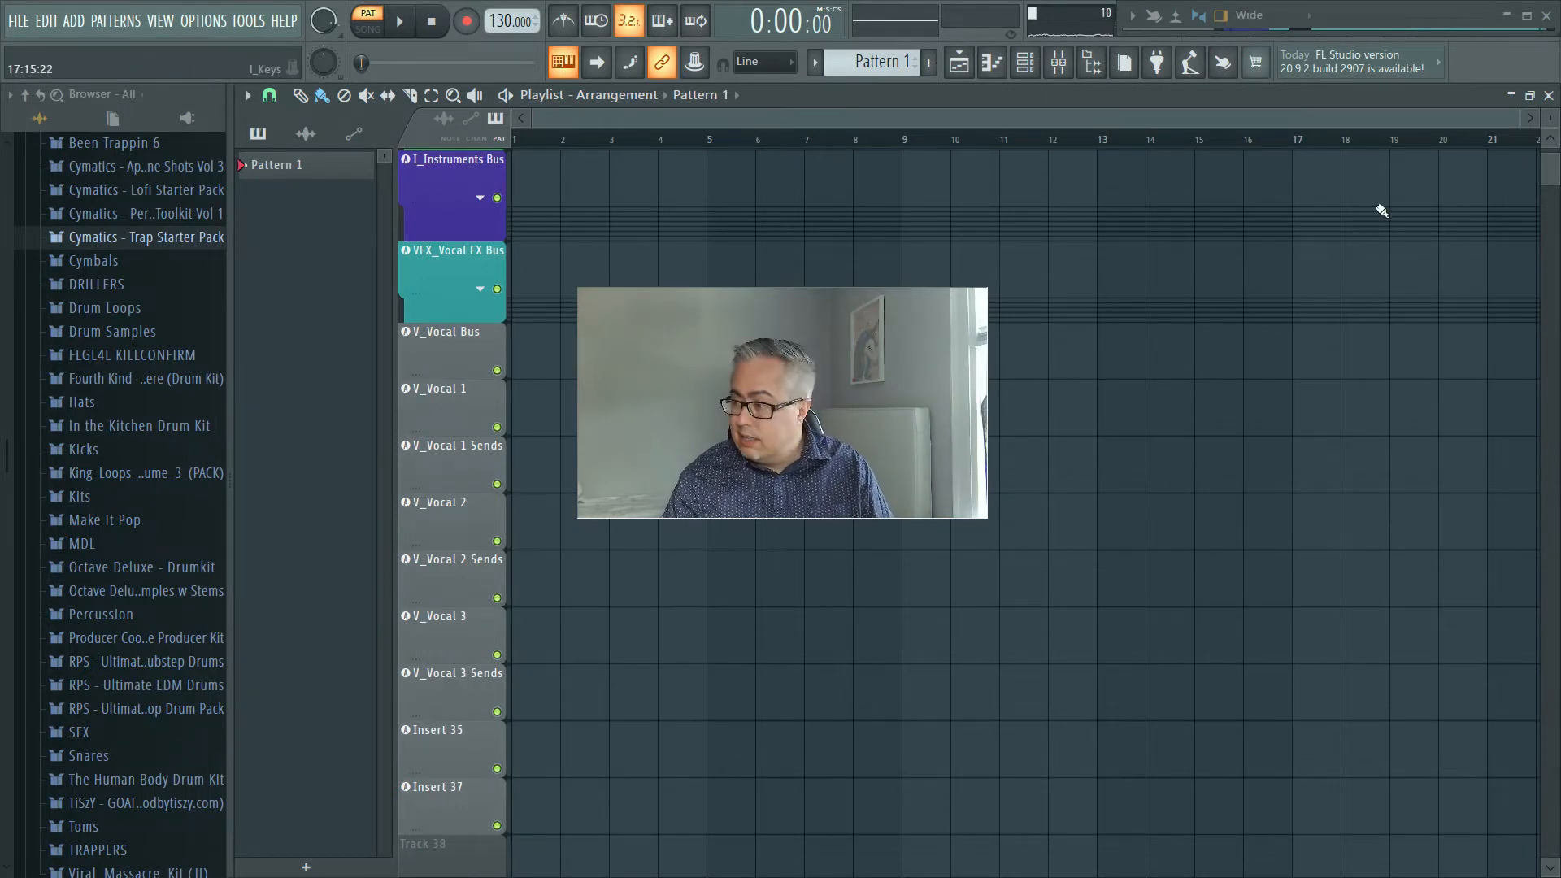
Bring the mixer back and examine the routing and effect slots of V_Vocal Bus, V_Vocal 1 and V_Vocal 1 Sends.
{"action": "left_click", "coordinate": [1527, 15]}
{"action": "left_click", "coordinate": [441, 266]}
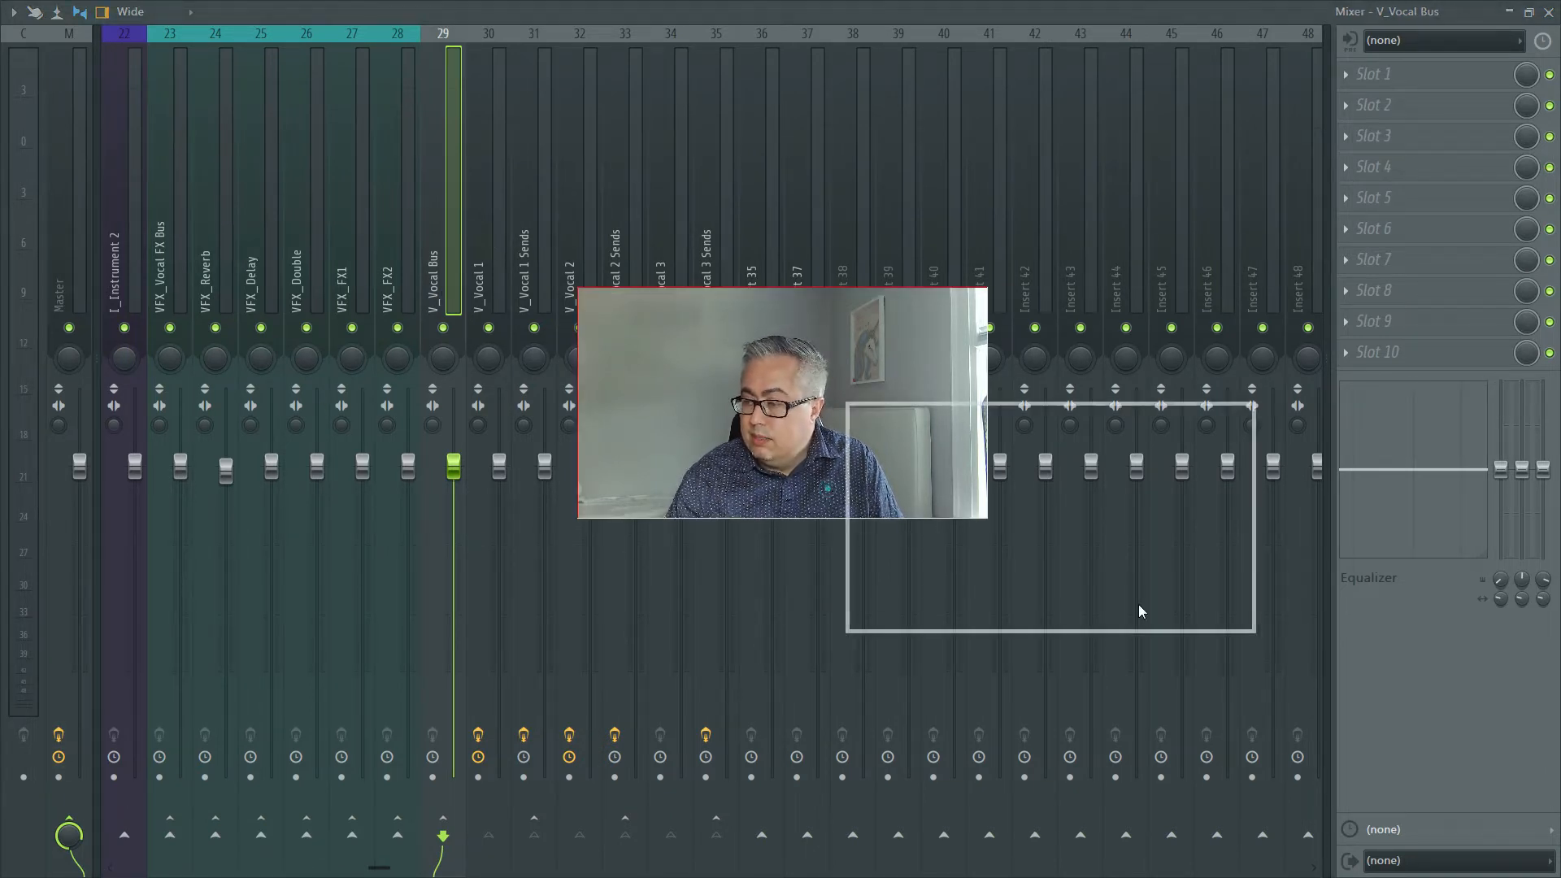
{"action": "left_click", "coordinate": [492, 255]}
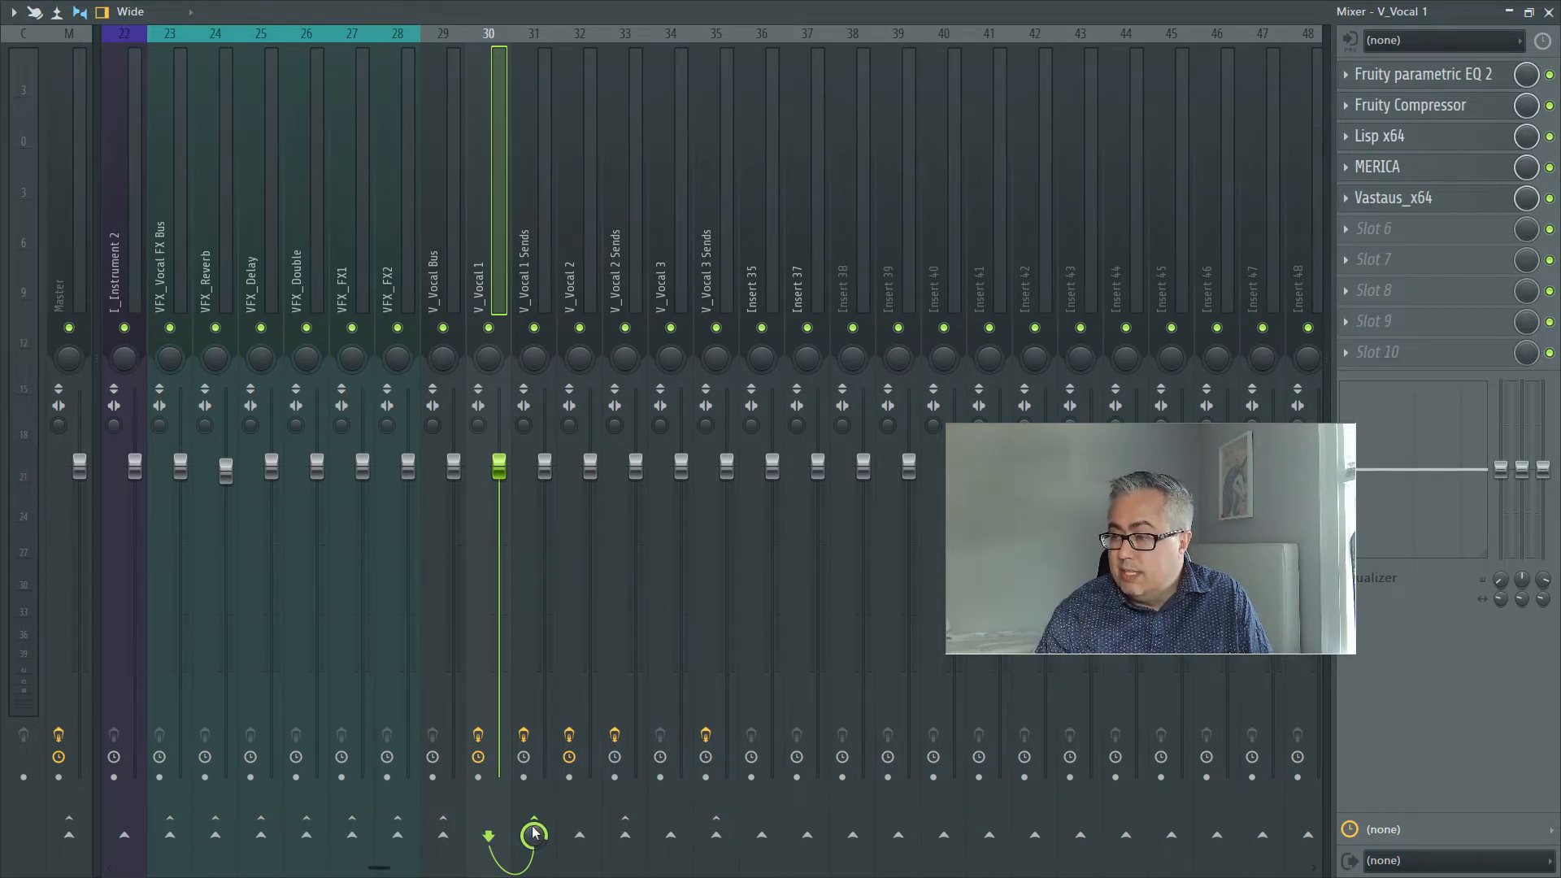
{"action": "left_click", "coordinate": [529, 232]}
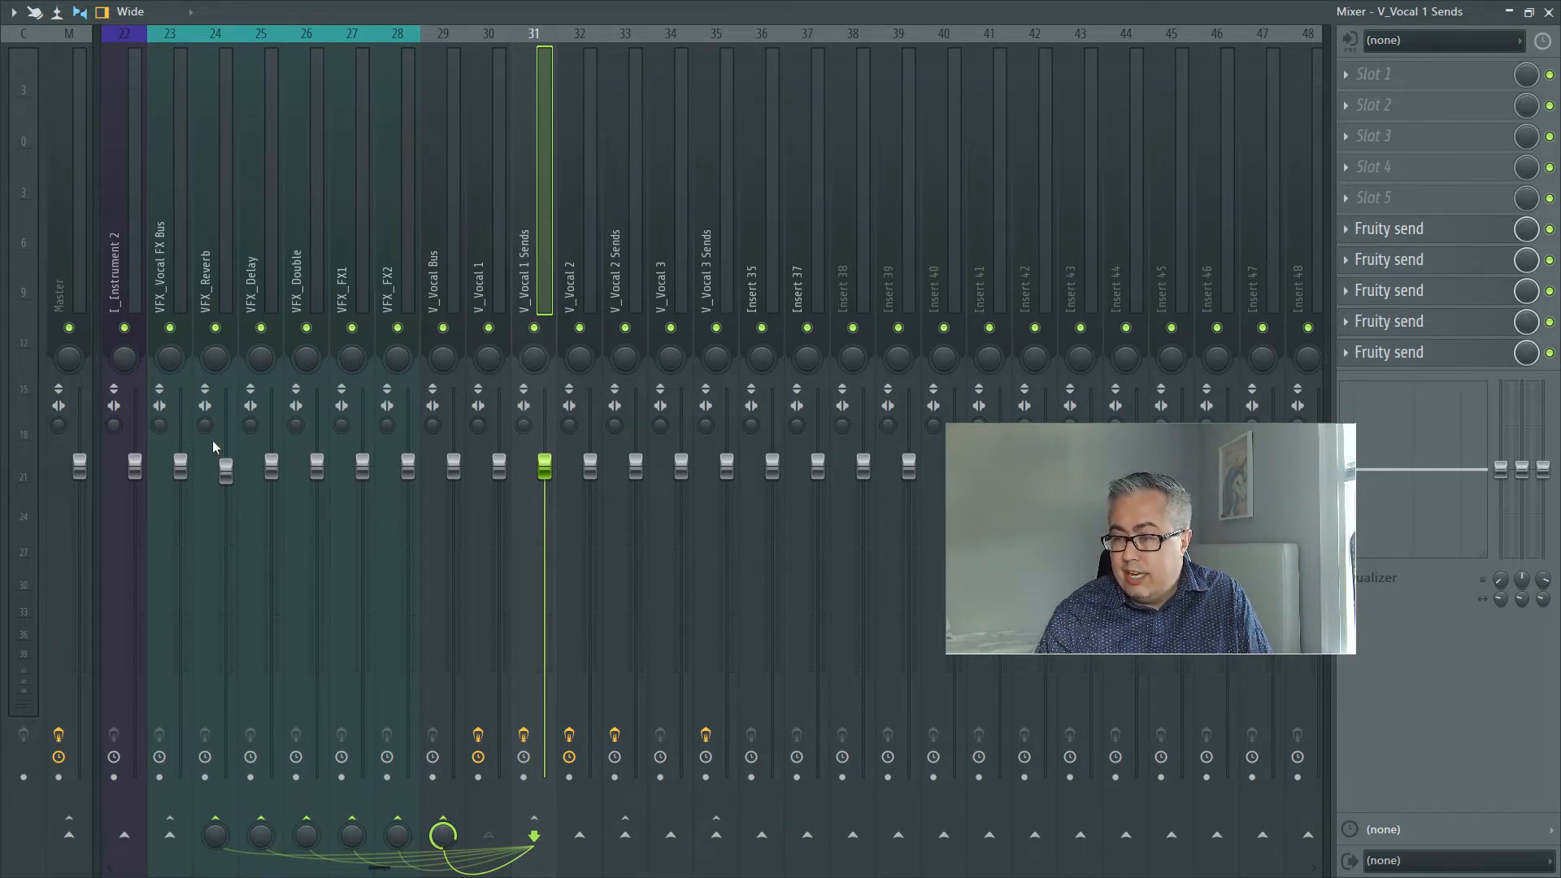
{"action": "right_click", "coordinate": [384, 292]}
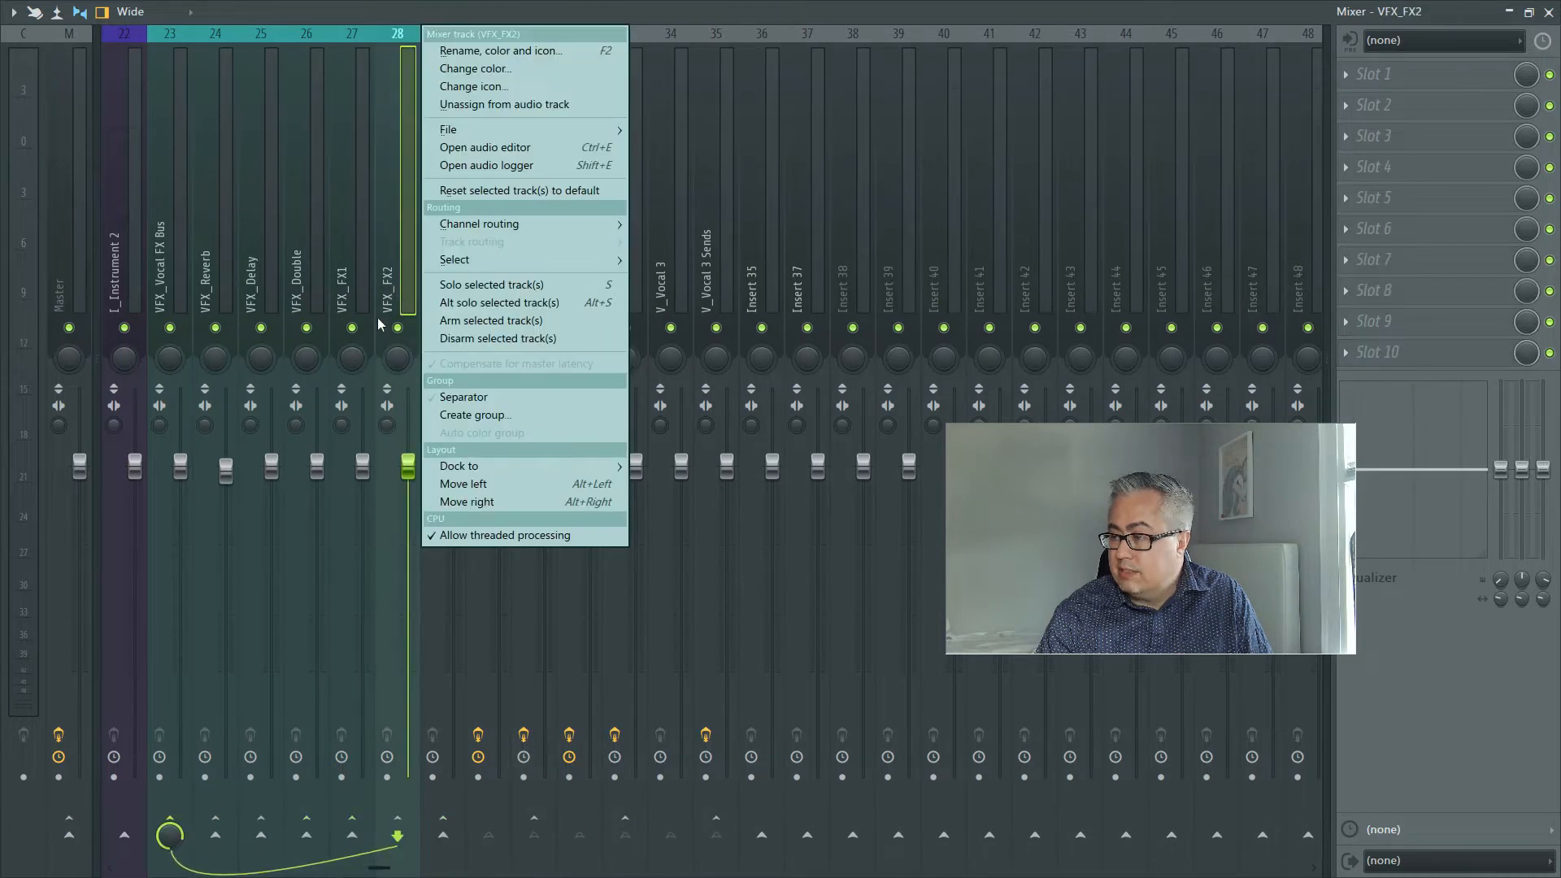
{"action": "left_click", "coordinate": [398, 268]}
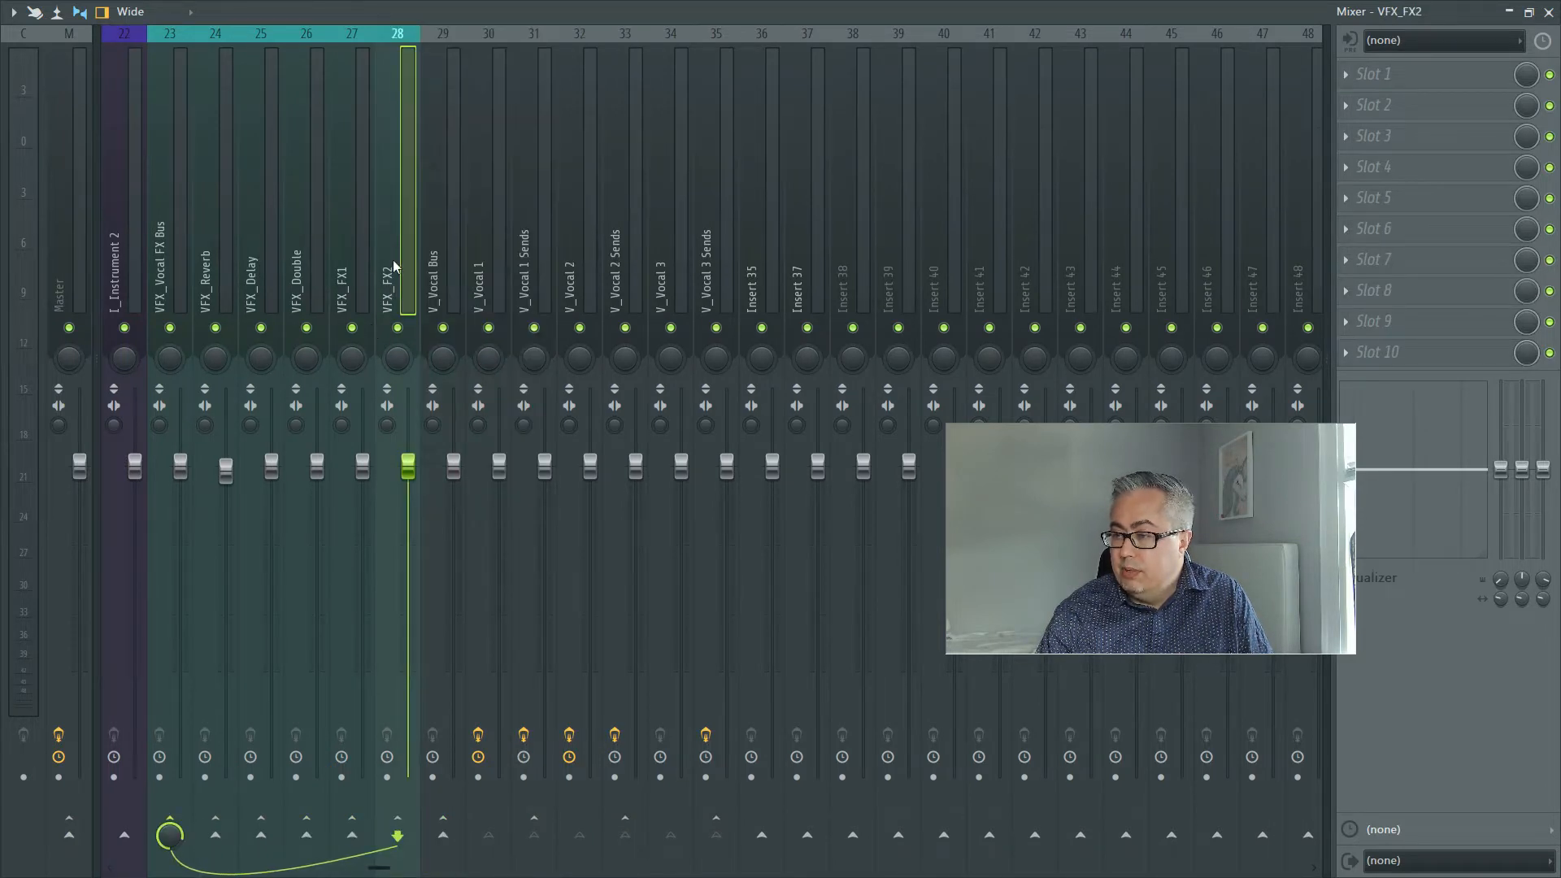
{"action": "left_click", "coordinate": [478, 272]}
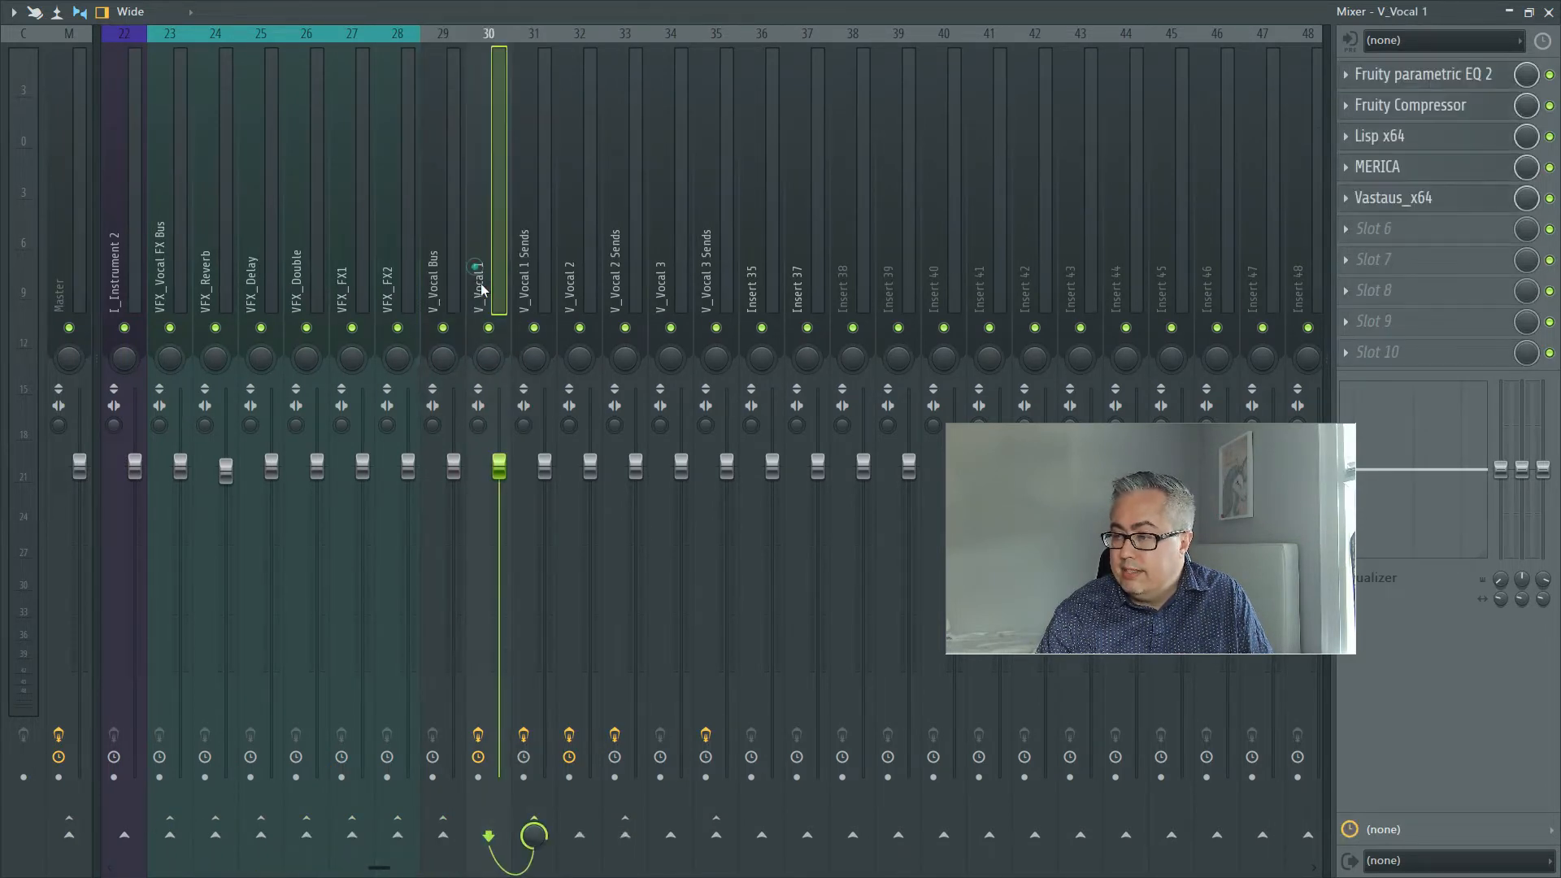
{"action": "left_click", "coordinate": [530, 271]}
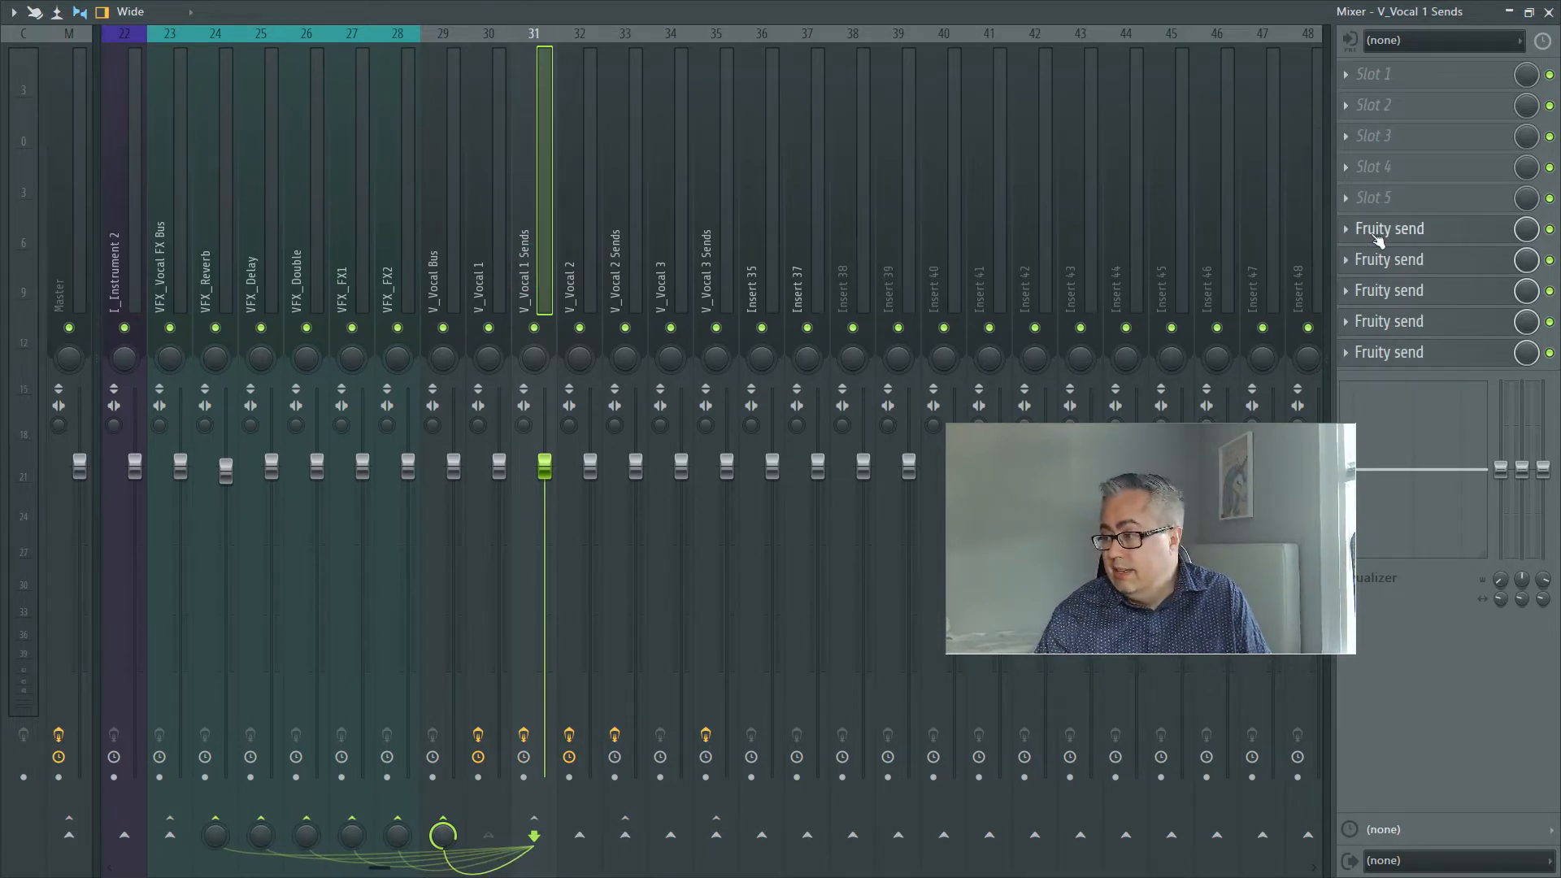
Examine the Reverb Send on V_Vocal 3 Sends and the insert tracks following it.
{"action": "left_click", "coordinate": [714, 255]}
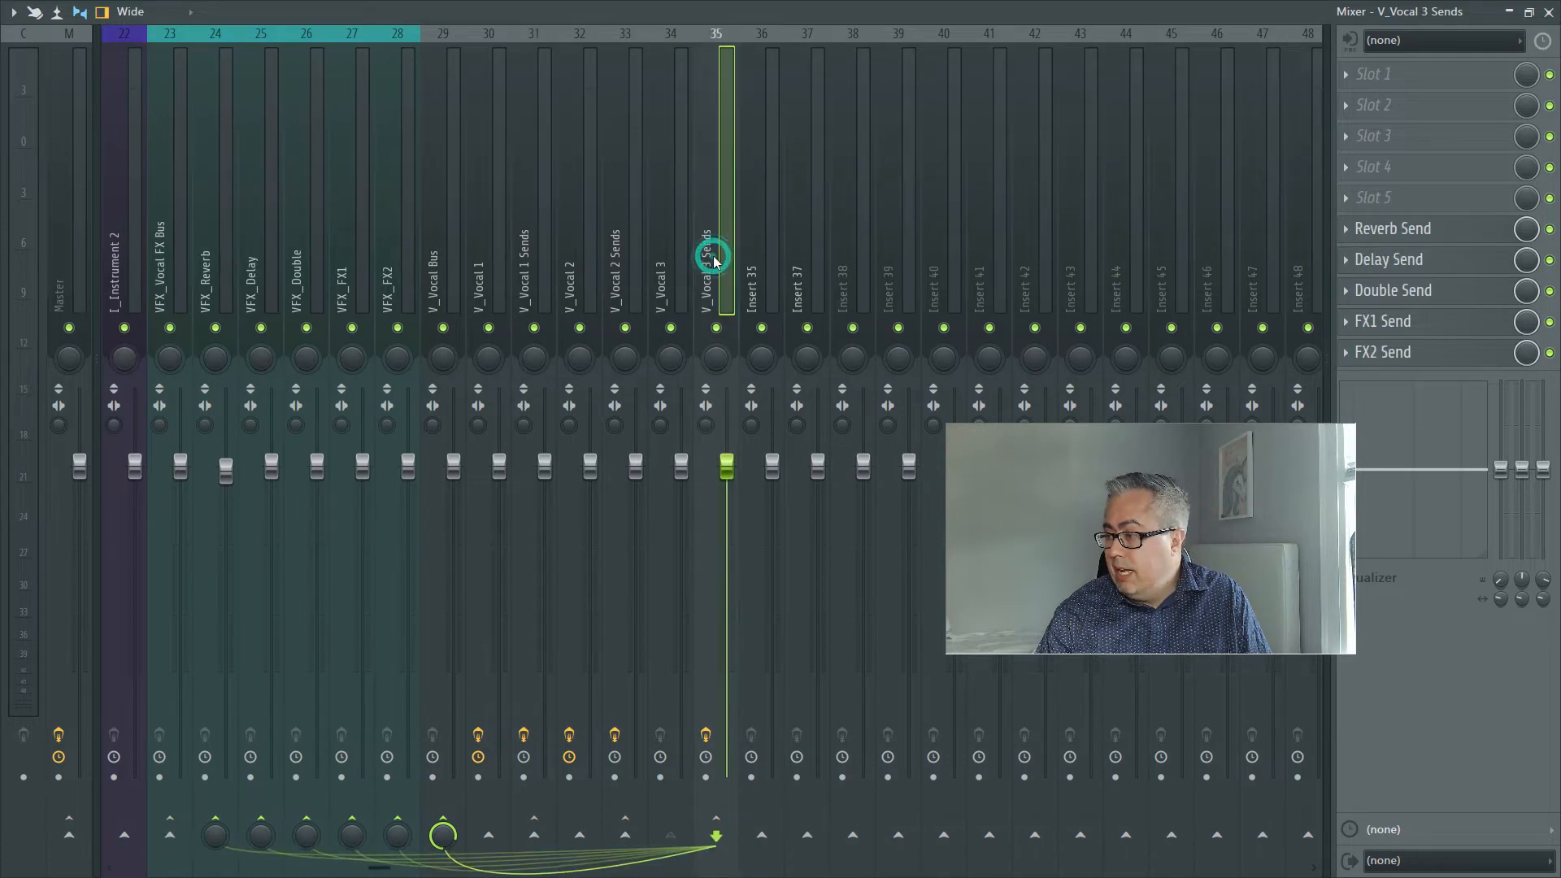
{"action": "left_click", "coordinate": [1412, 228]}
{"action": "left_click", "coordinate": [1410, 229]}
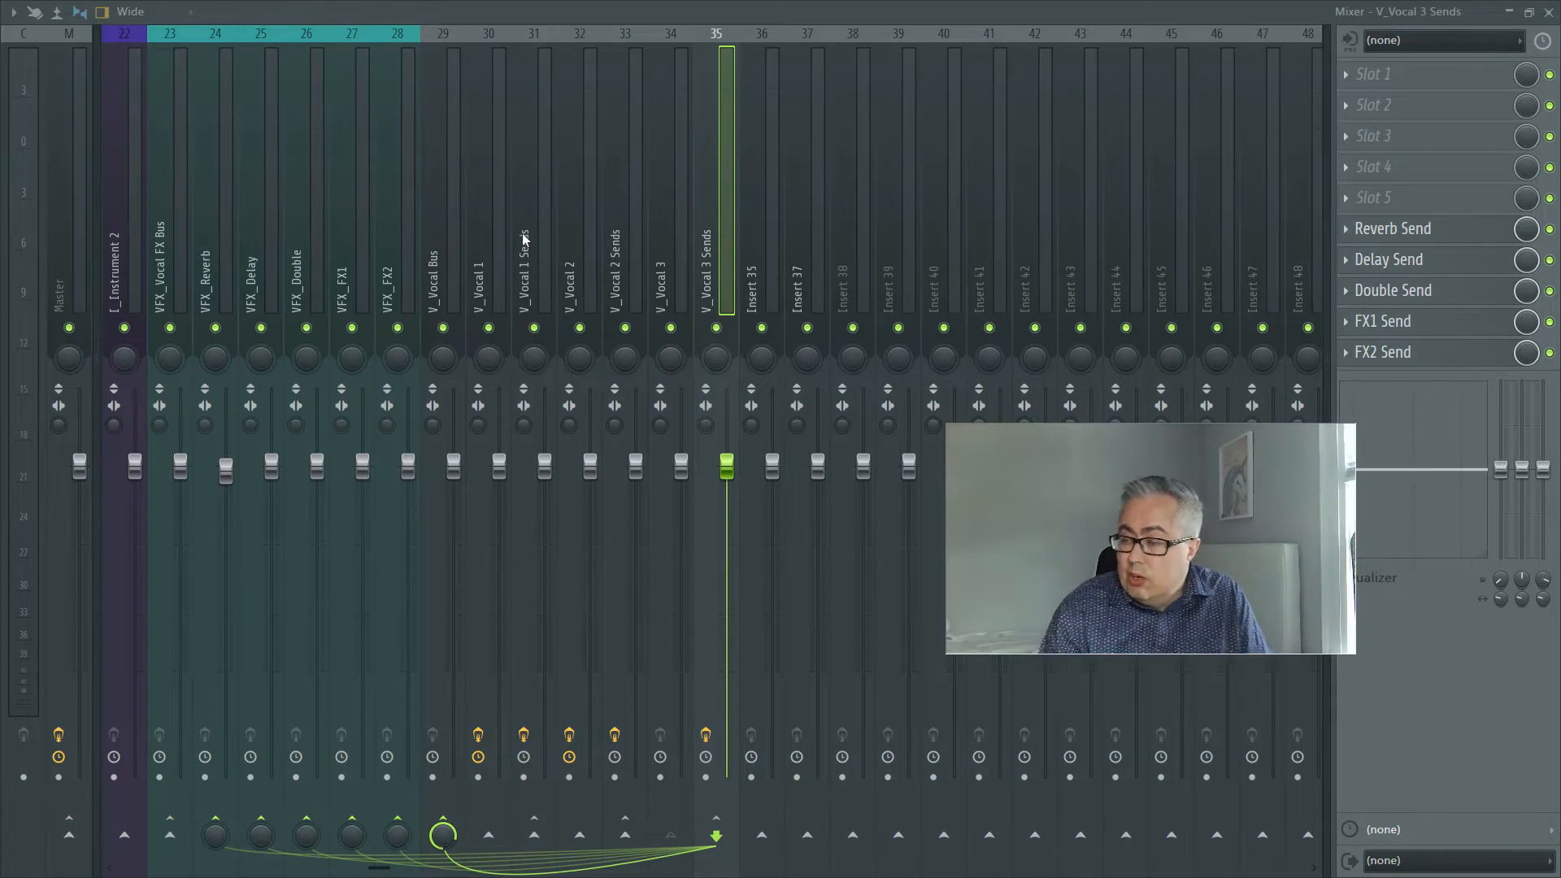
{"action": "left_click", "coordinate": [754, 251]}
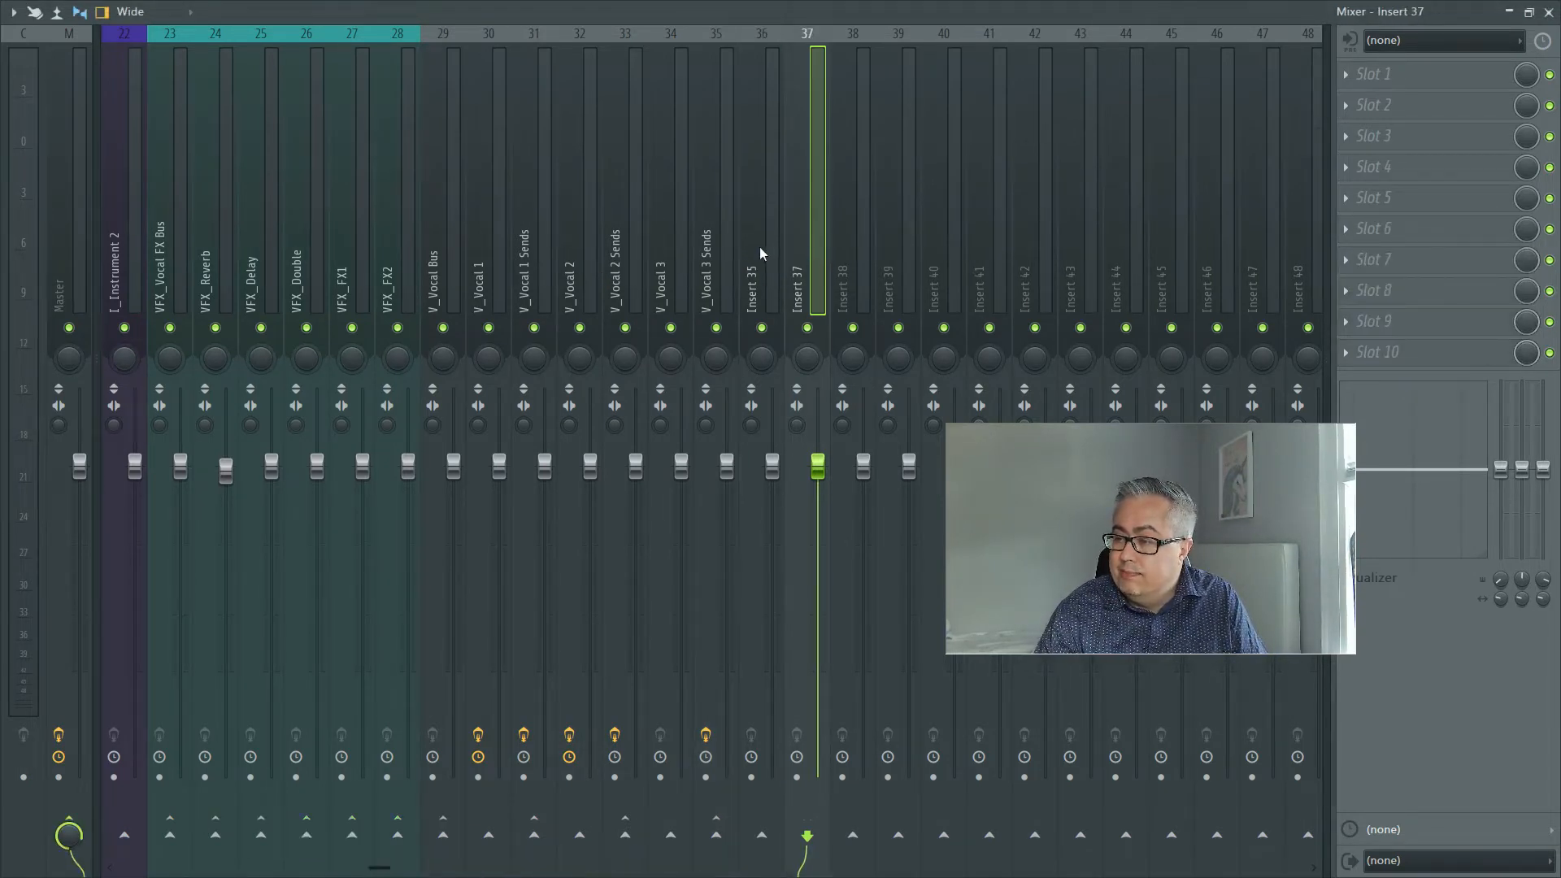
Return to the playlist and check which mixer track the Insert 35 audio track is linked to.
{"action": "left_click", "coordinate": [758, 246]}
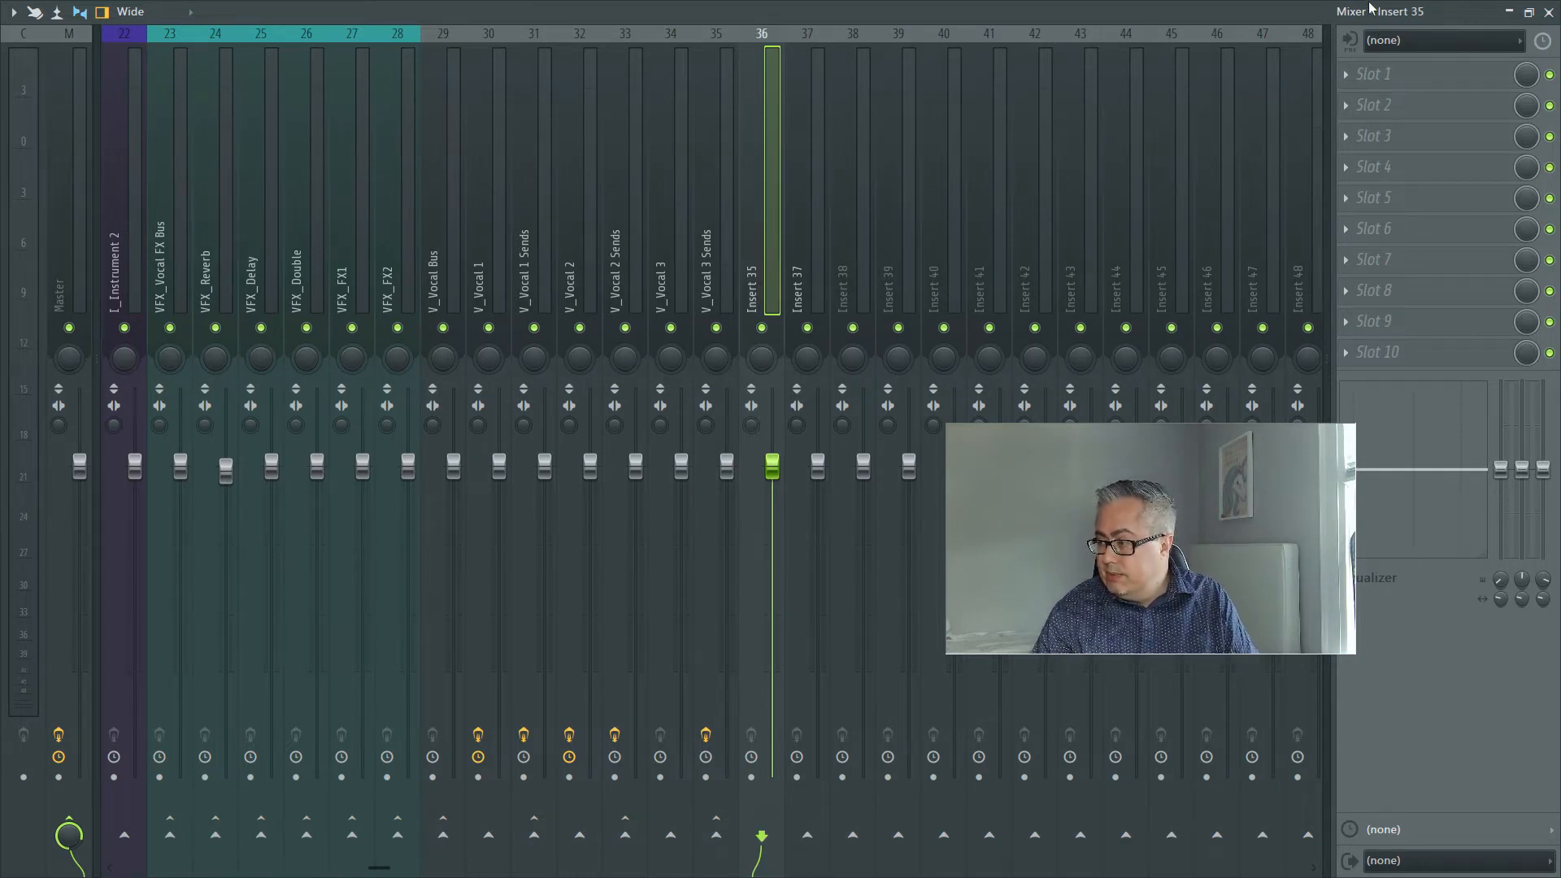
{"action": "left_click", "coordinate": [1509, 13]}
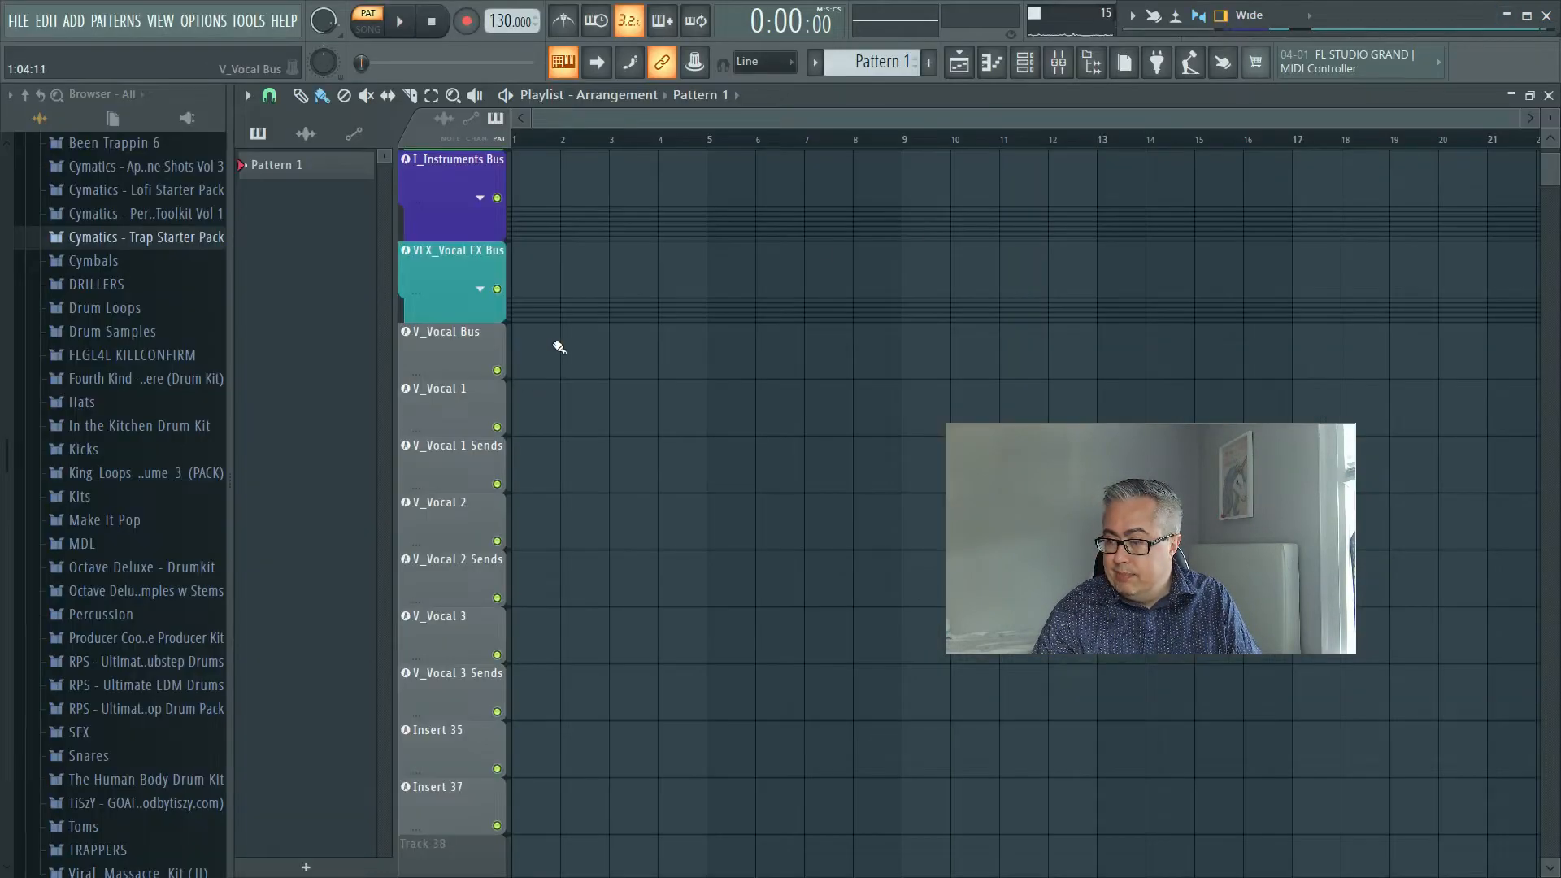
{"action": "scroll", "coordinate": [475, 439], "scroll_direction": "down", "scroll_amount": 5}
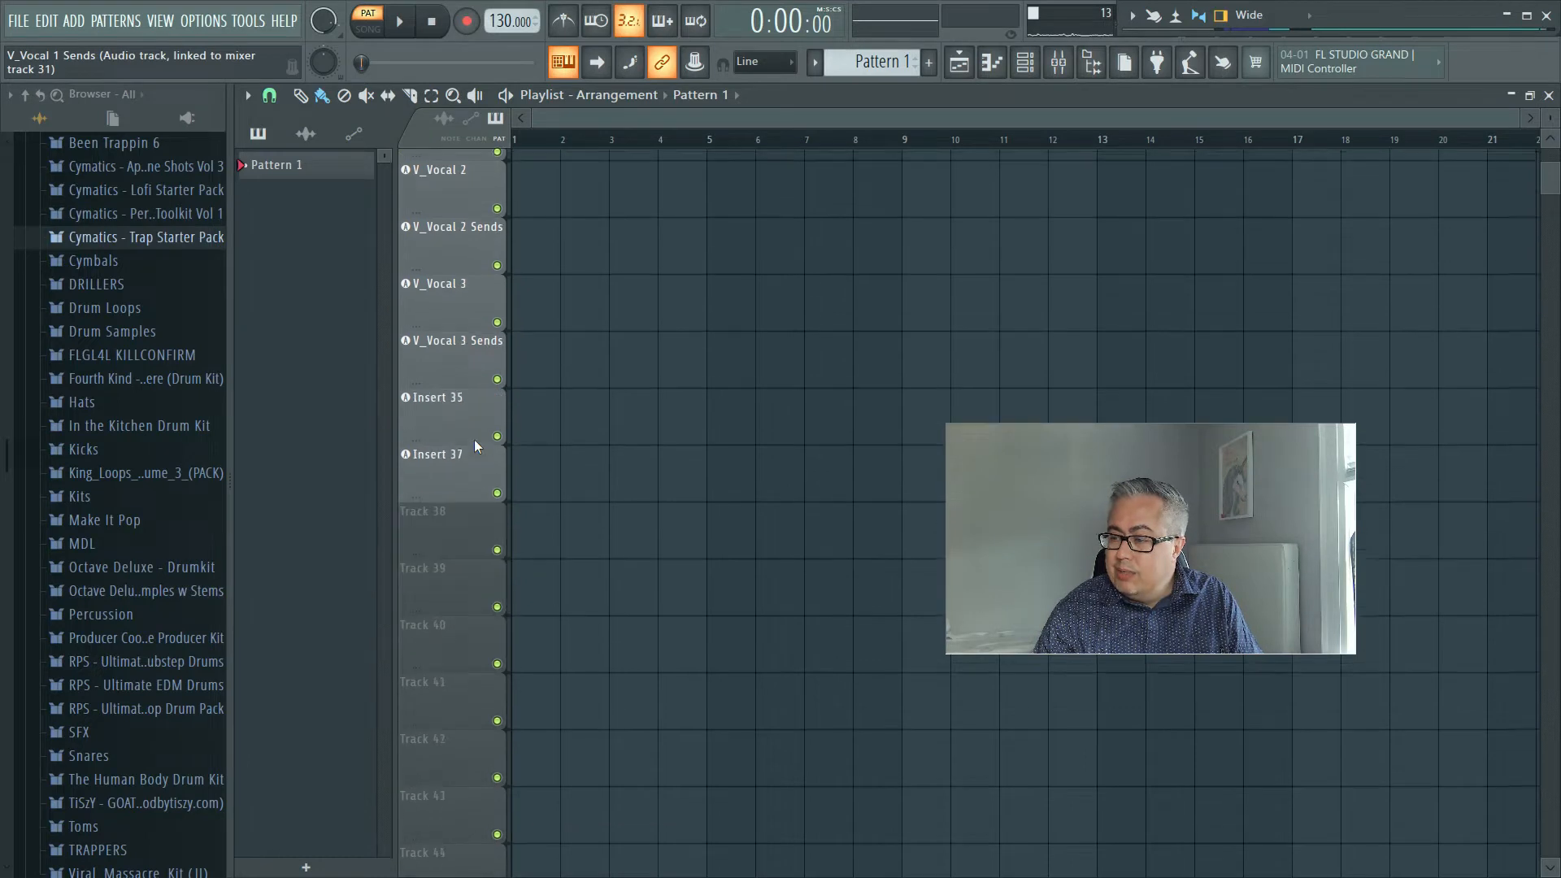
{"action": "right_click", "coordinate": [416, 391]}
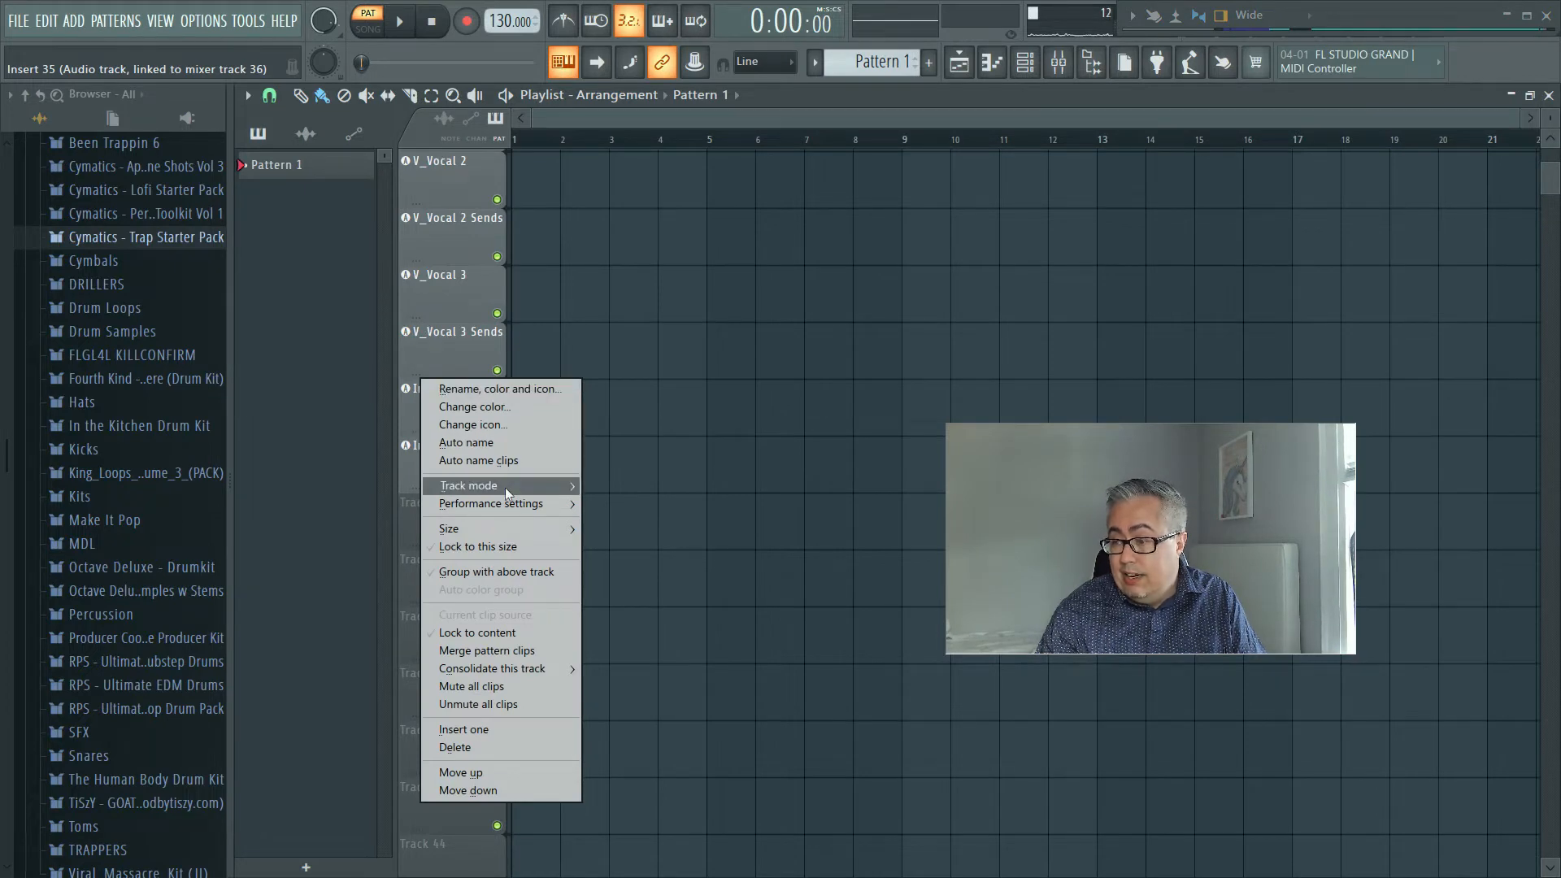
{"action": "mouse_move", "coordinate": [505, 486]}
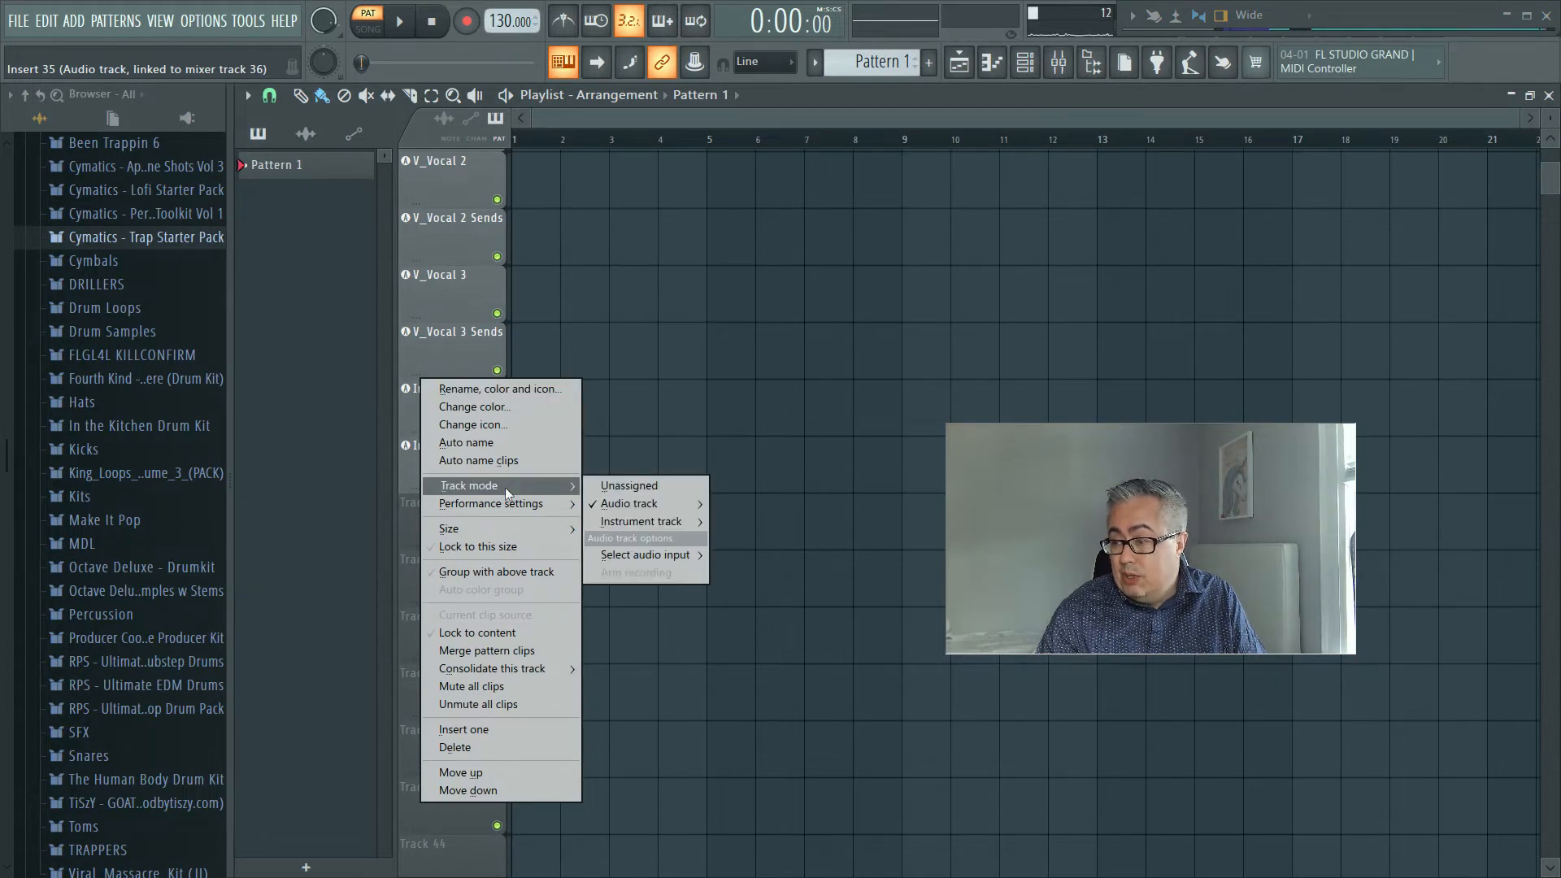
{"action": "right_click", "coordinate": [406, 387]}
{"action": "mouse_move", "coordinate": [493, 482]}
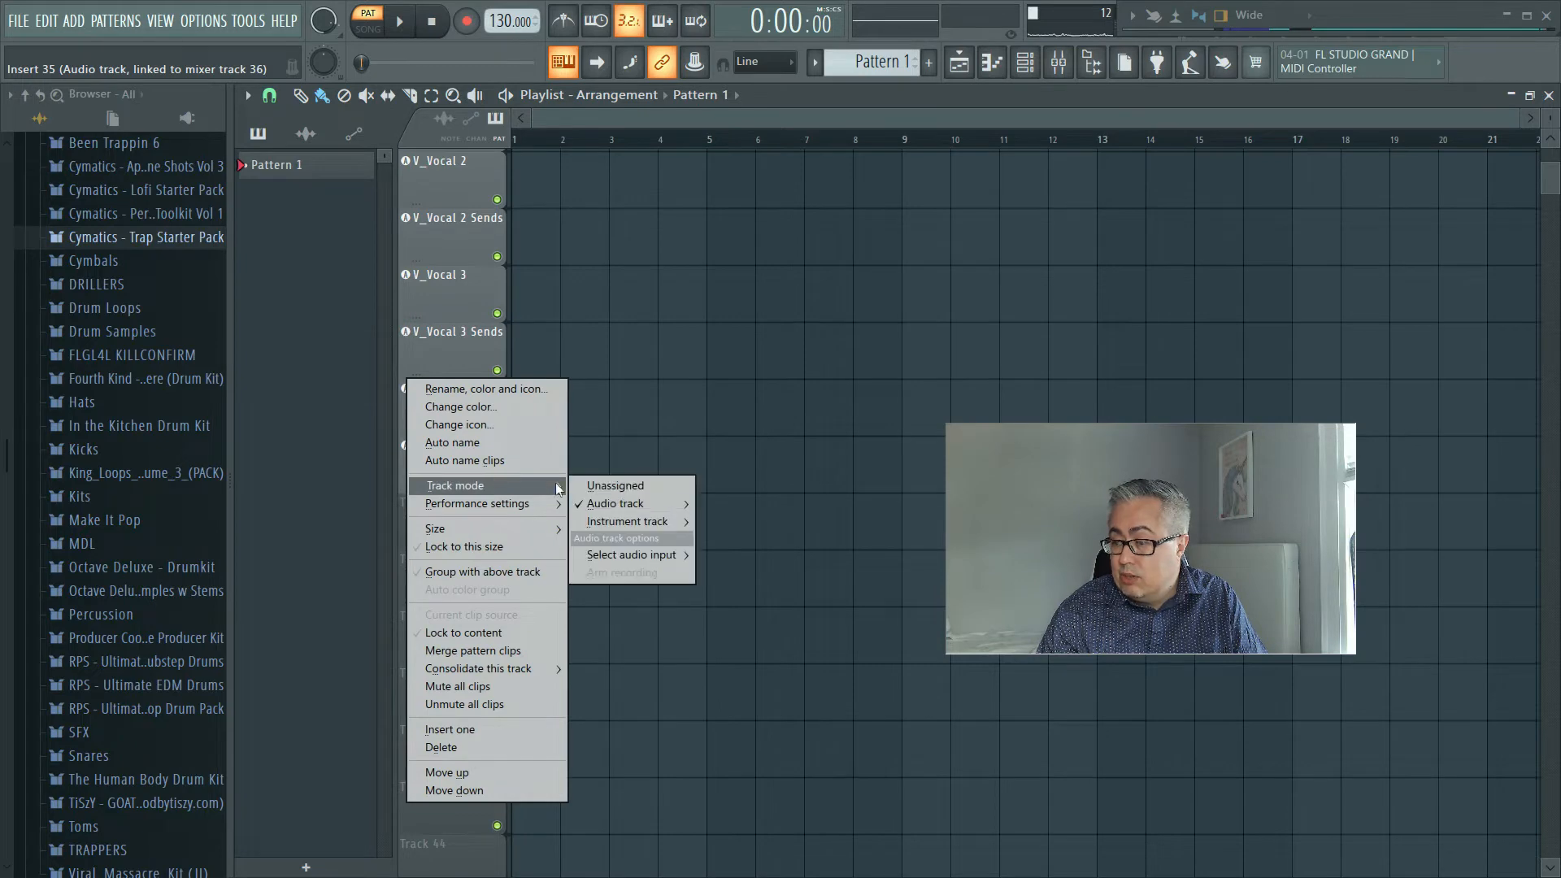
{"action": "mouse_move", "coordinate": [673, 497]}
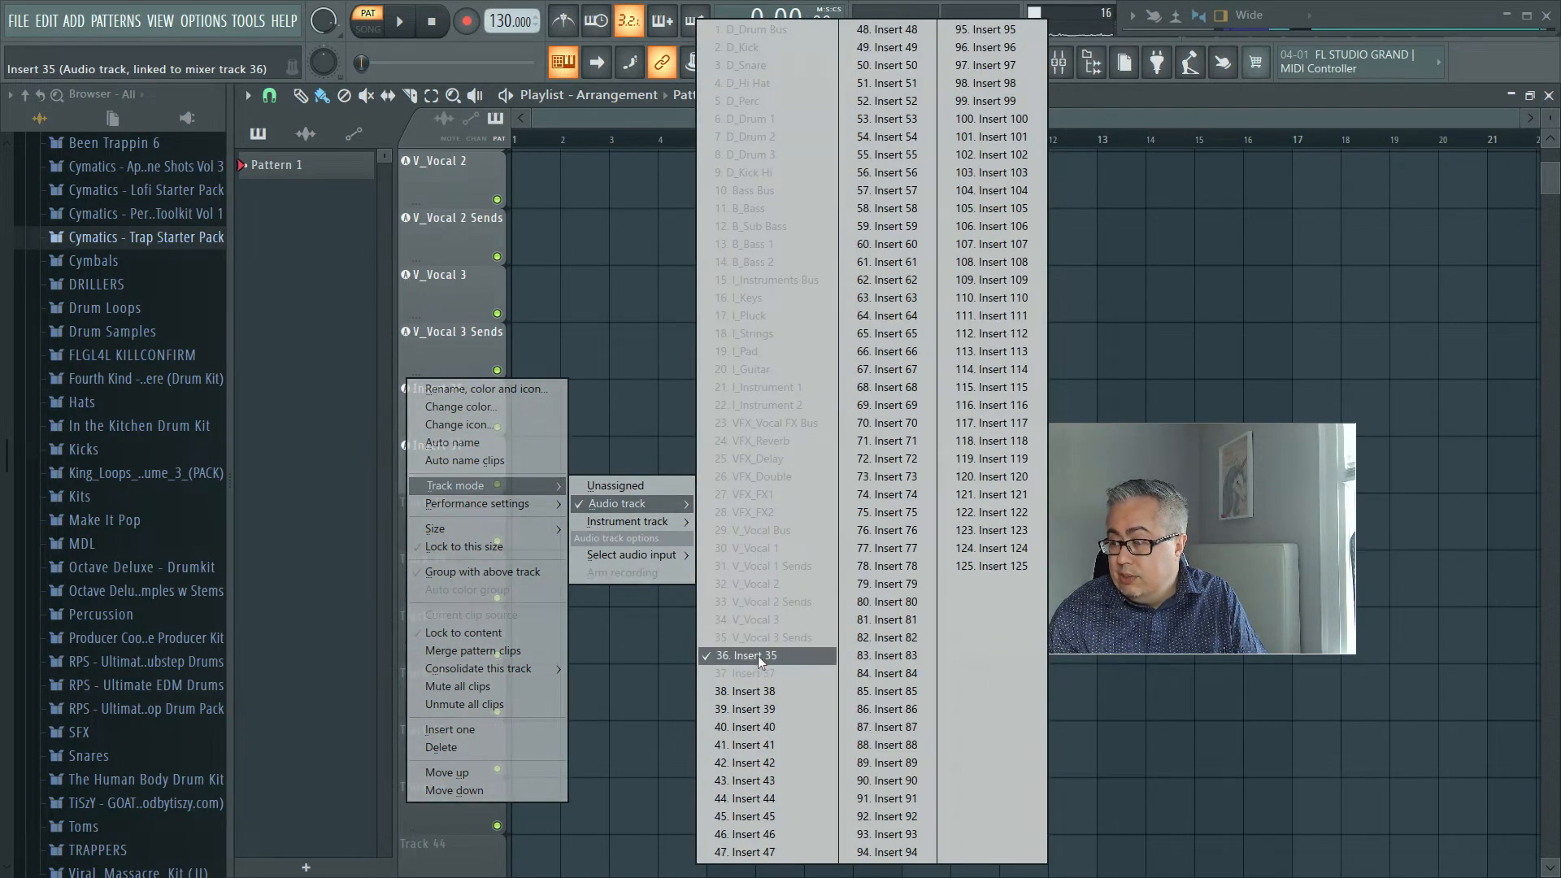
{"action": "left_click", "coordinate": [410, 443]}
Check the track mode and mixer assignment of the Insert 37 playlist track, keeping its normal height.
{"action": "right_click", "coordinate": [436, 451]}
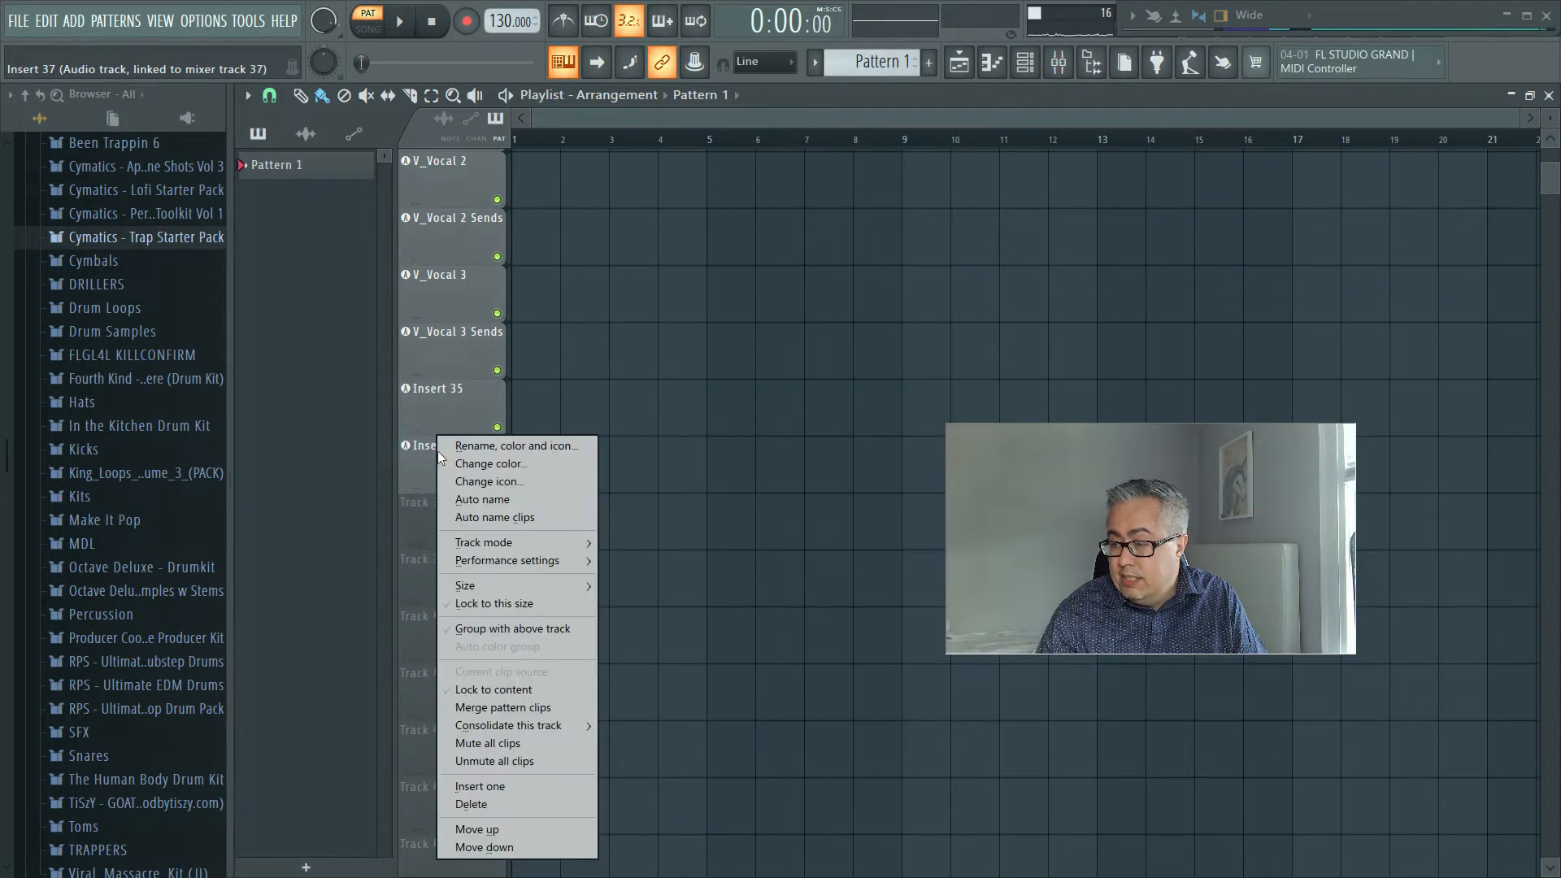
{"action": "mouse_move", "coordinate": [529, 544]}
{"action": "mouse_move", "coordinate": [683, 558]}
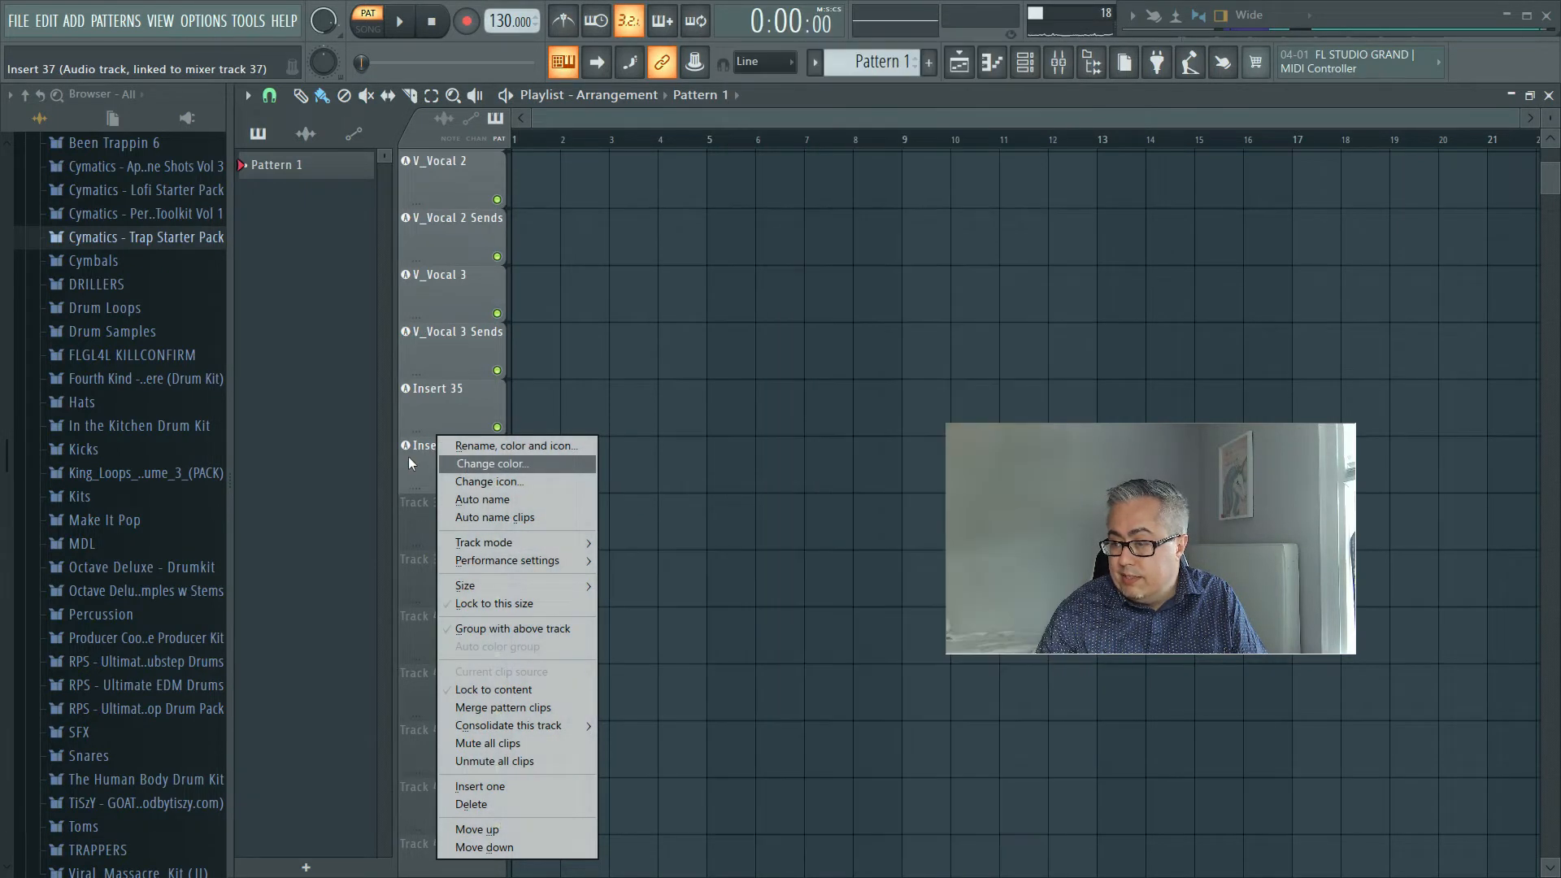
{"action": "left_click", "coordinate": [409, 456]}
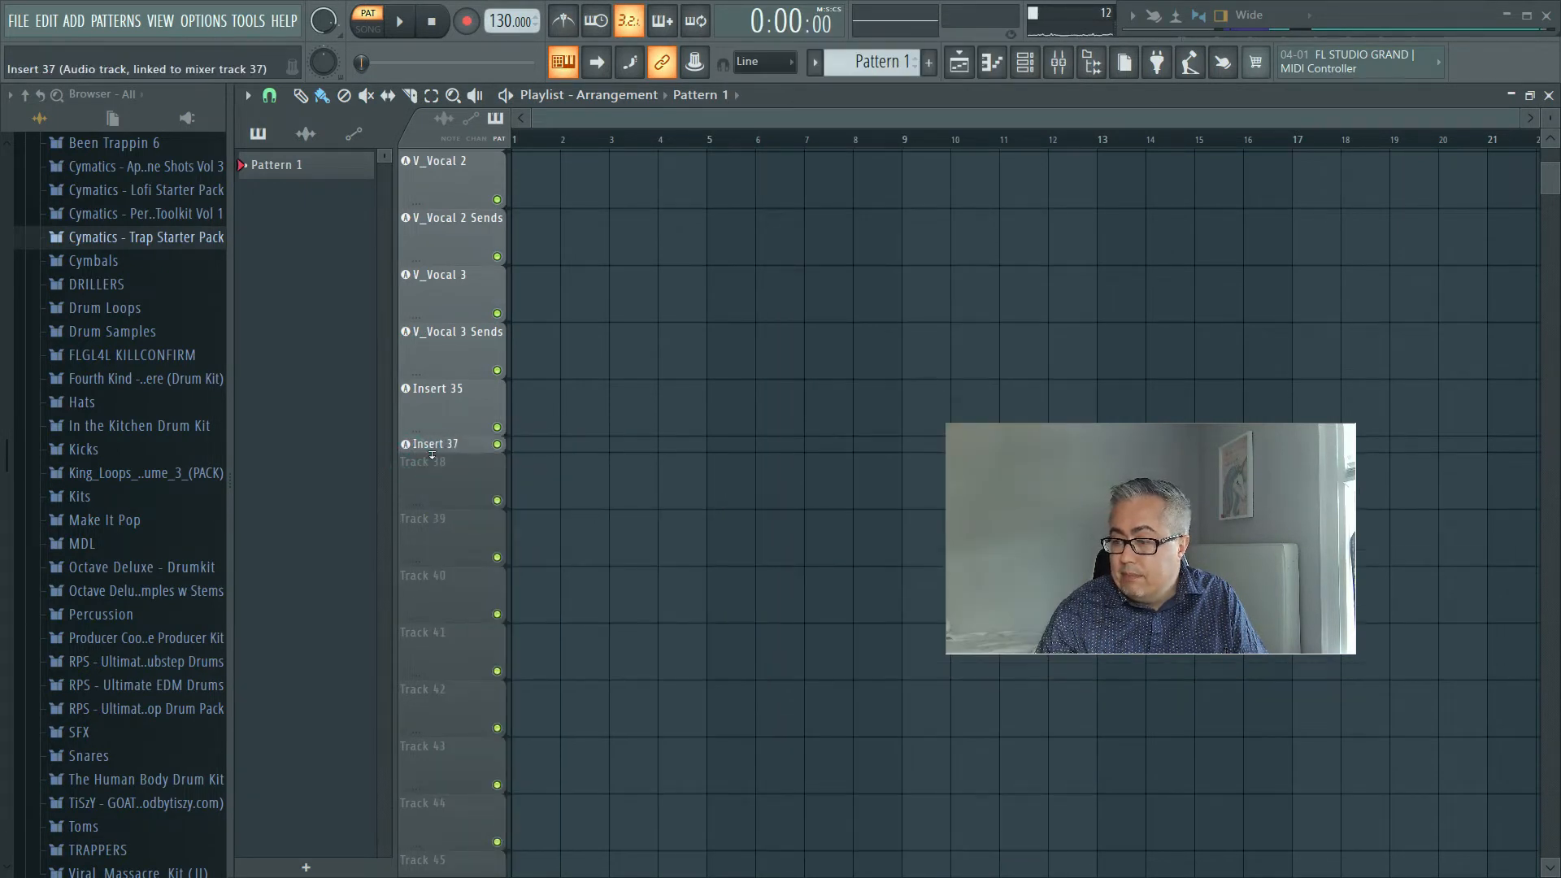
{"action": "double_click", "coordinate": [432, 451]}
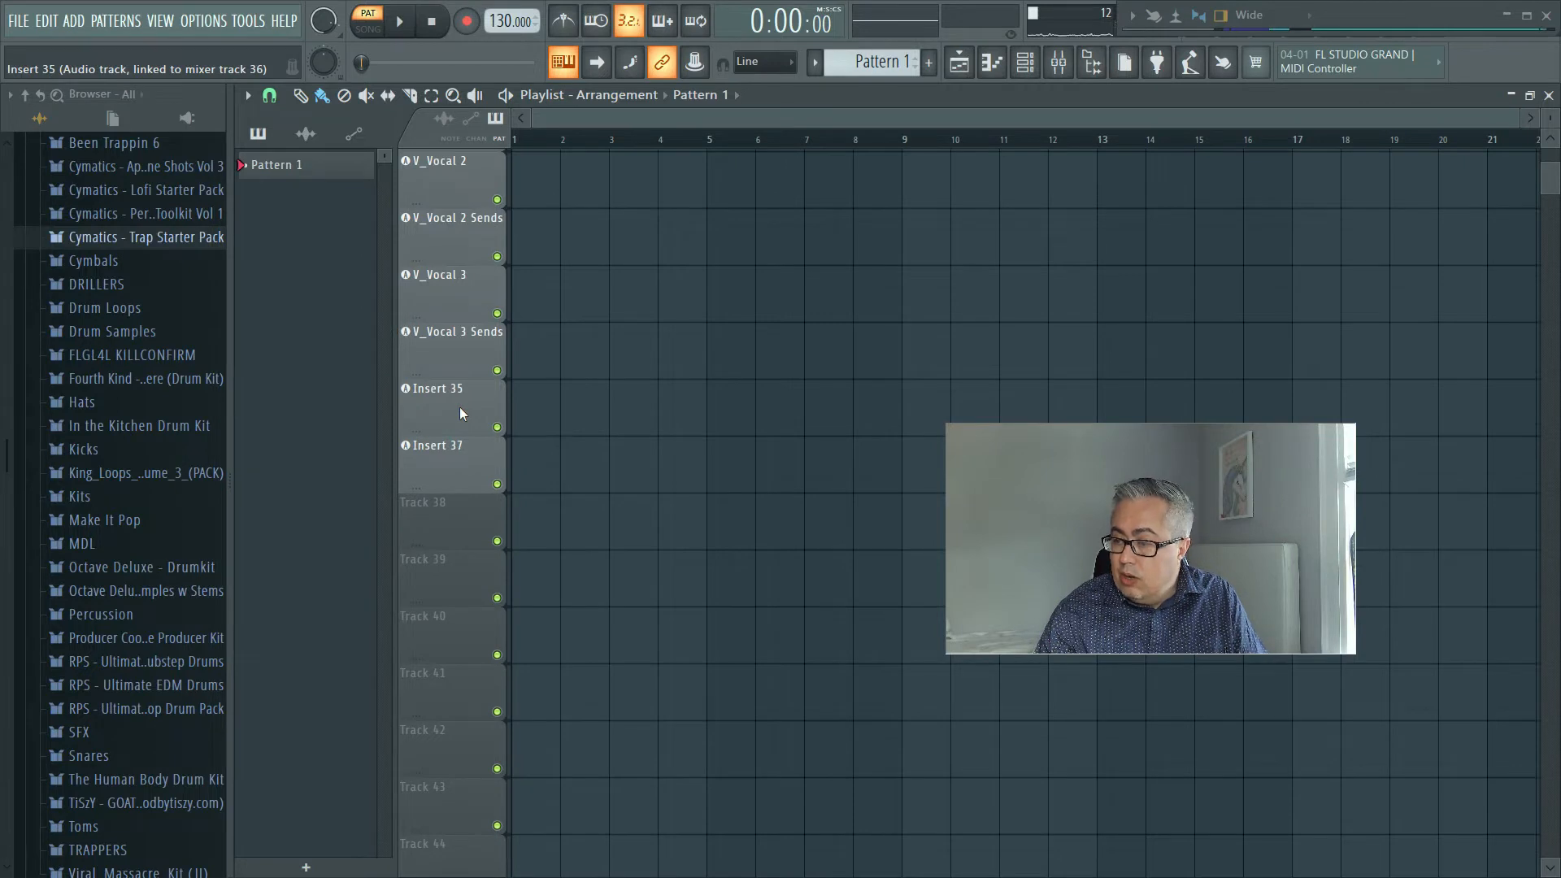
{"action": "scroll", "coordinate": [461, 407], "scroll_direction": "up", "scroll_amount": 1}
{"action": "scroll", "coordinate": [460, 407], "scroll_direction": "down", "scroll_amount": 1}
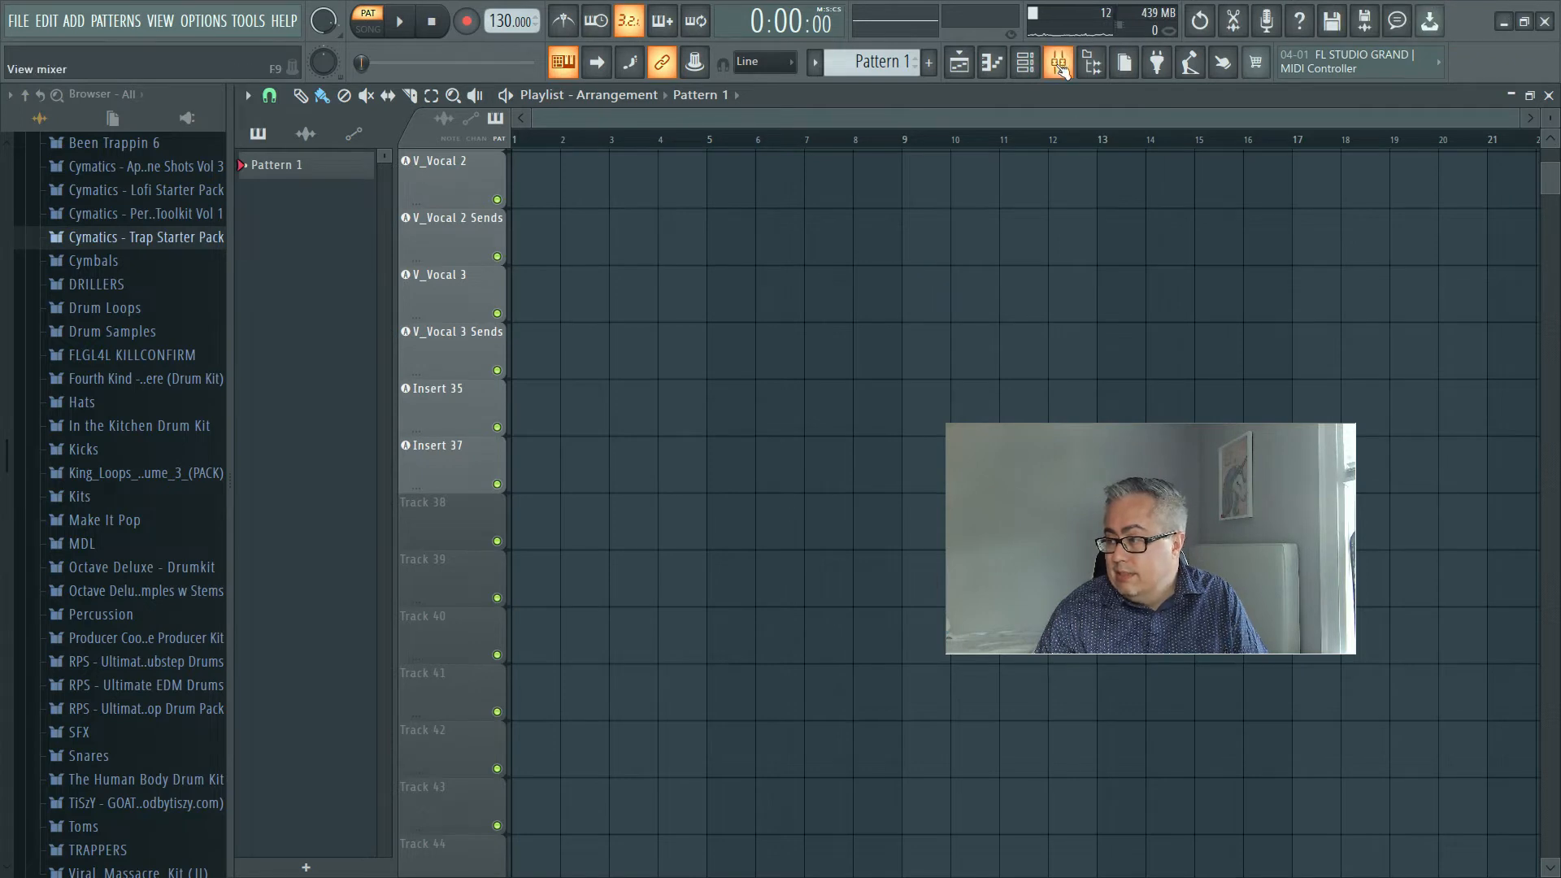
Bring the mixer back and delete the Fruity send plugins from slots 8, 9 and 10 of V_Vocal 2.
{"action": "left_click", "coordinate": [1526, 18]}
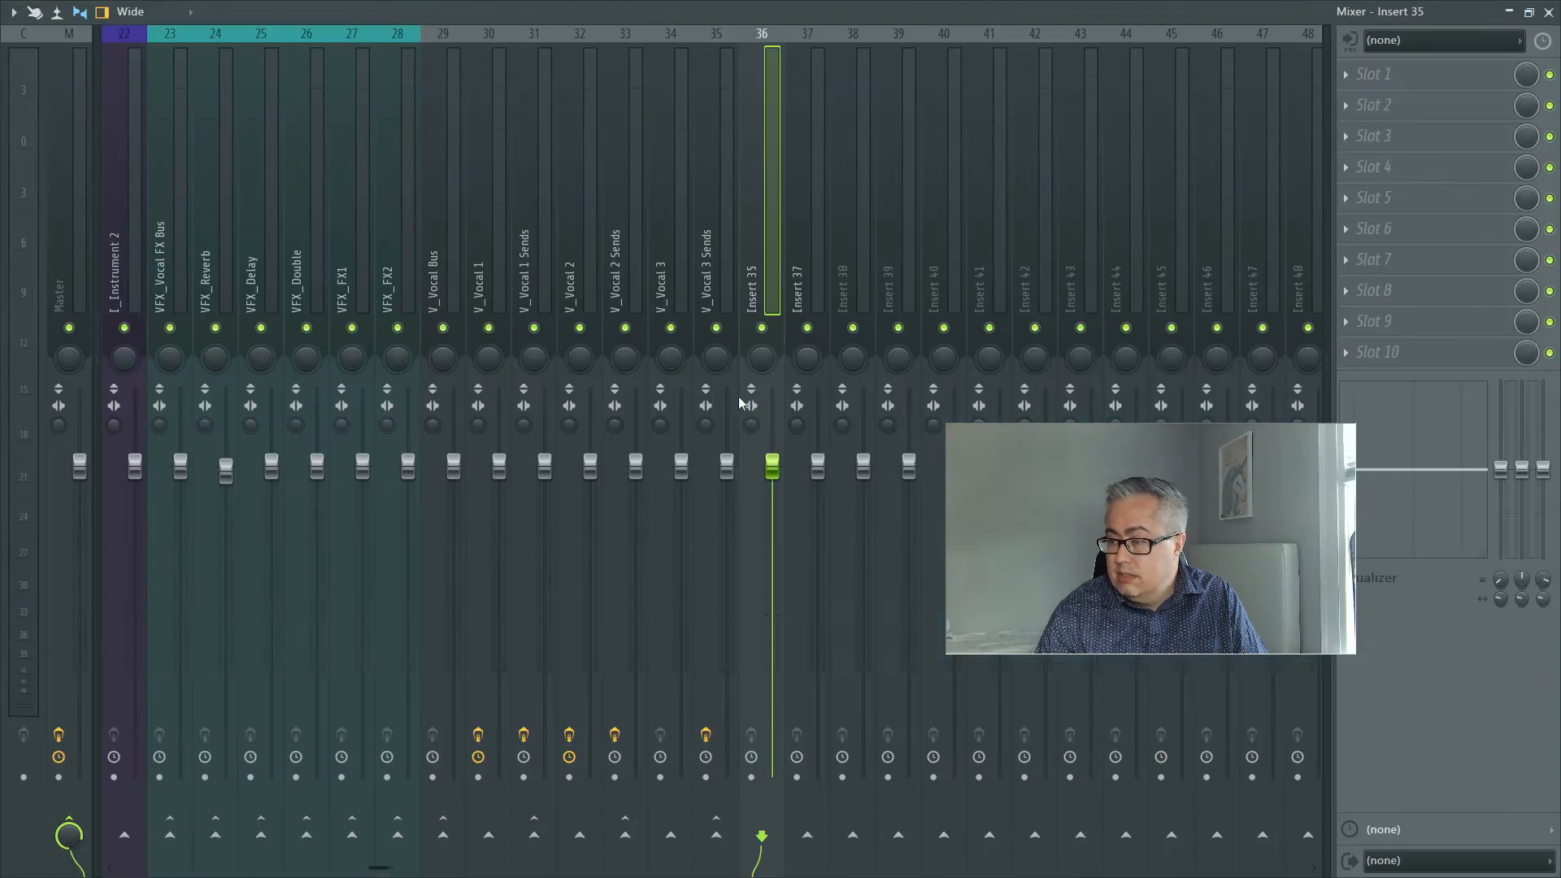
{"action": "left_click", "coordinate": [660, 240]}
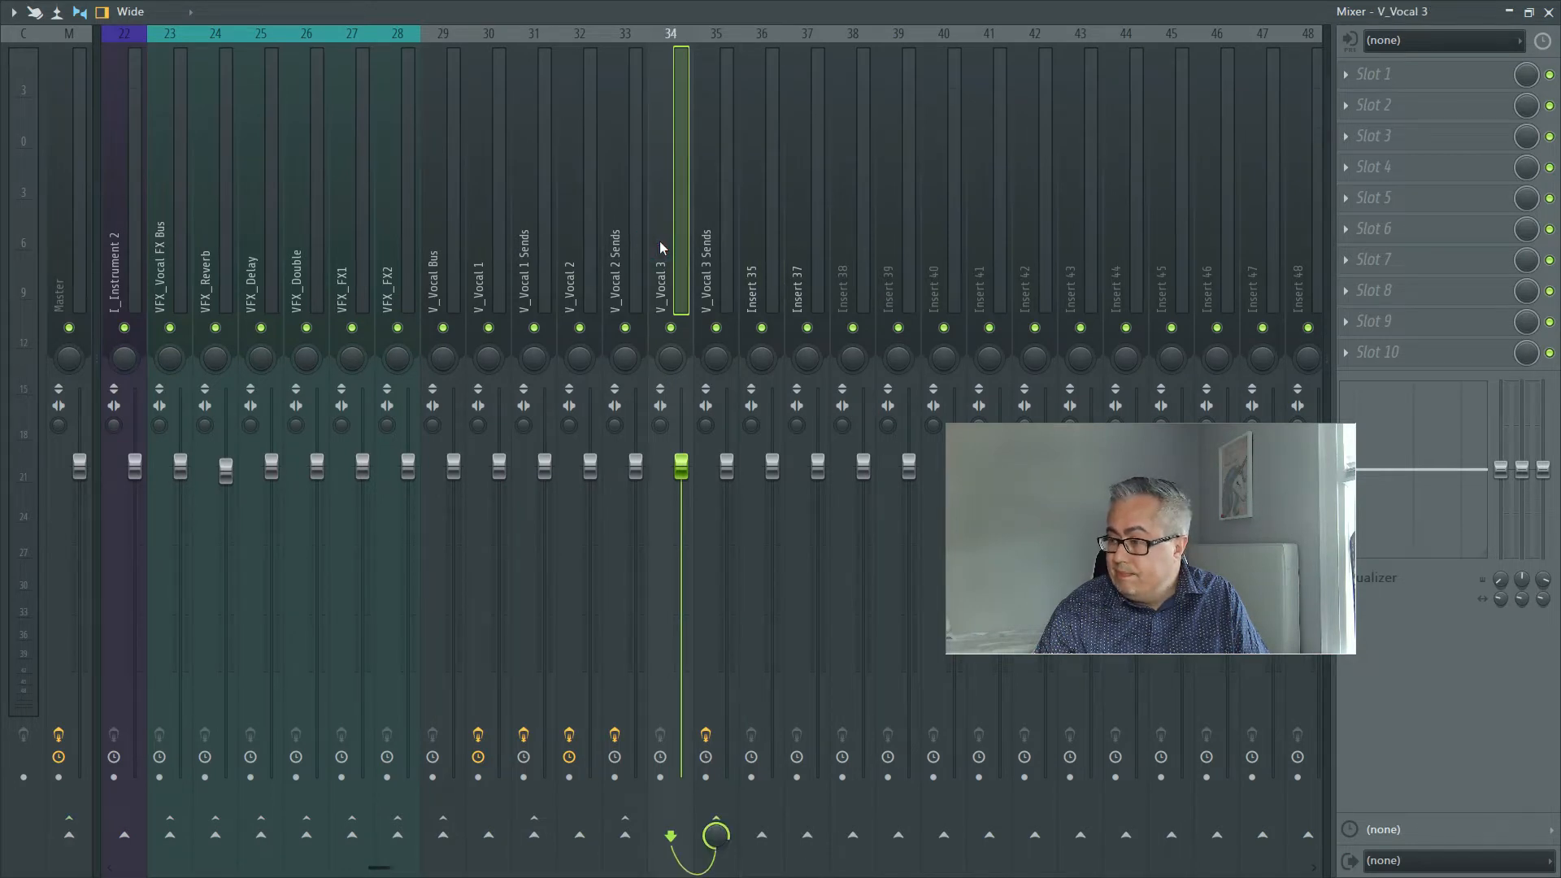
{"action": "left_click", "coordinate": [571, 235]}
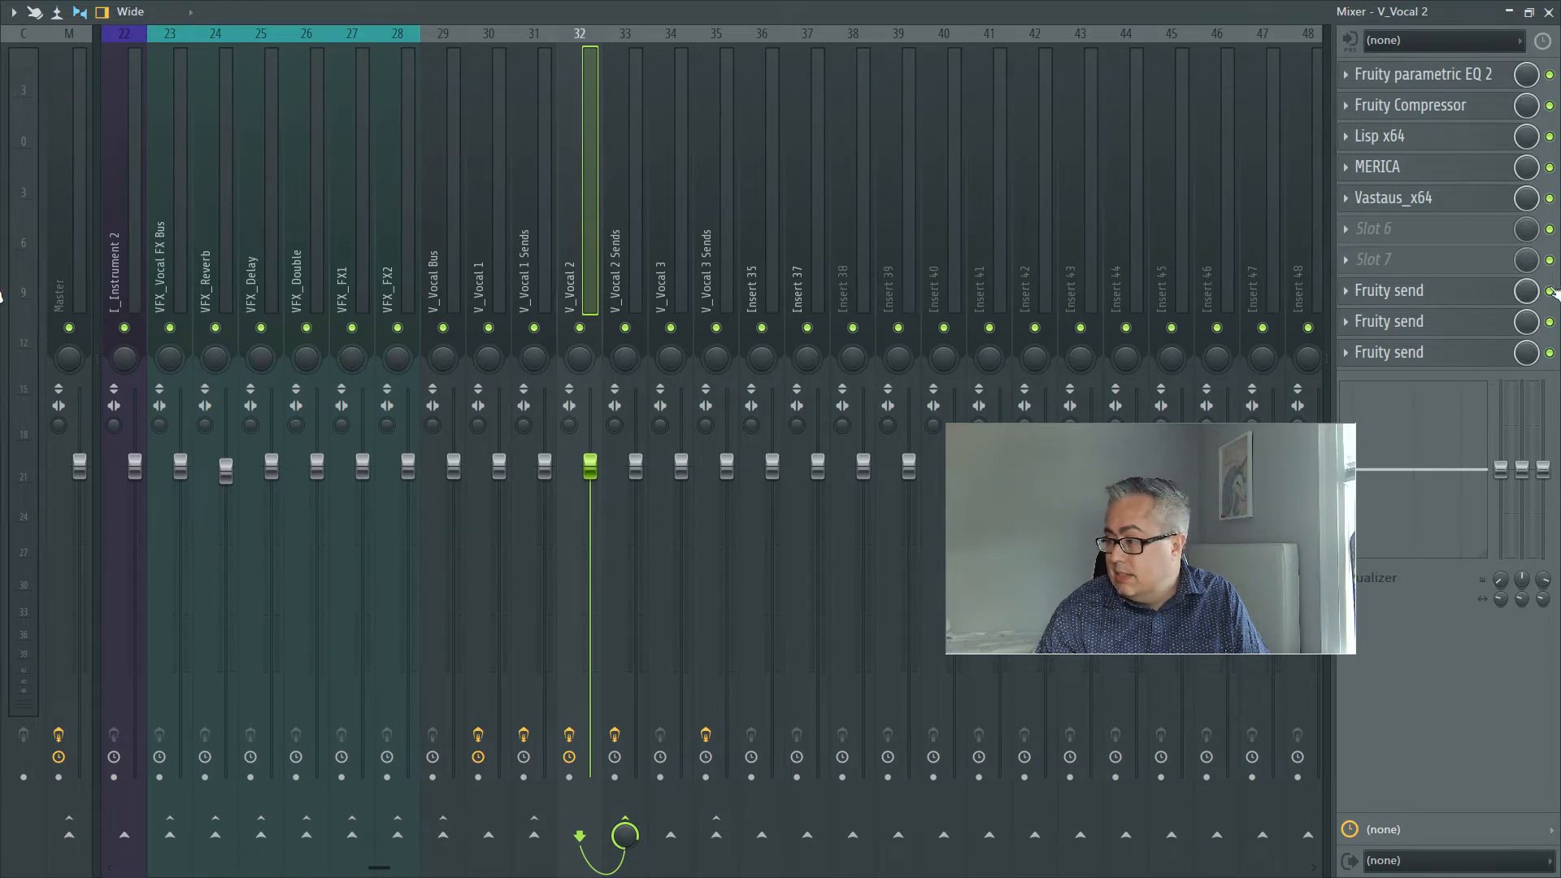
{"action": "right_click", "coordinate": [1364, 290]}
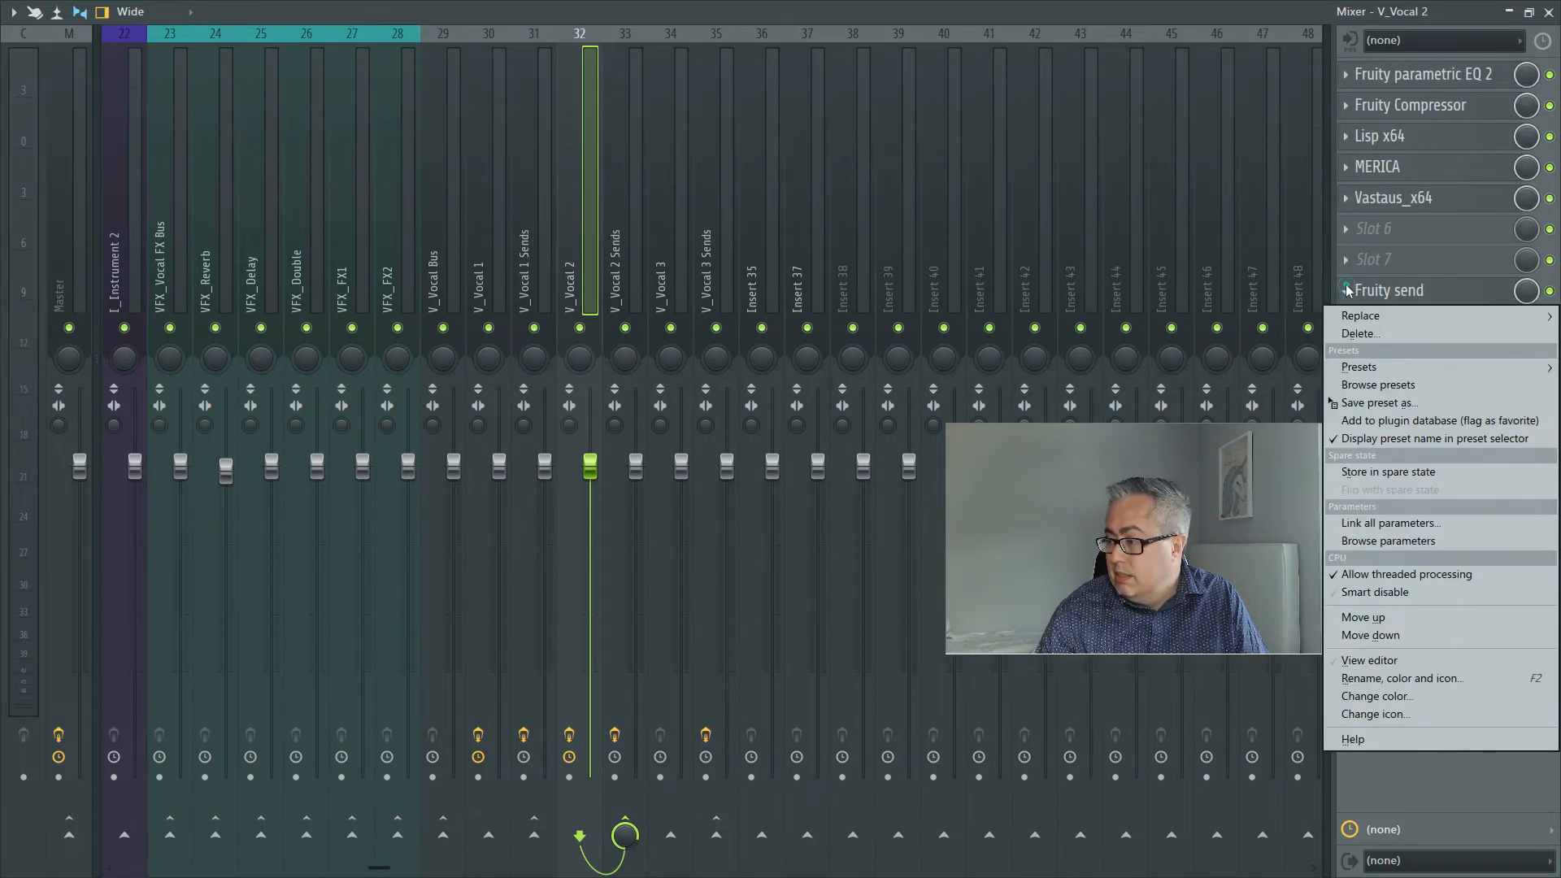
{"action": "left_click", "coordinate": [1376, 331]}
{"action": "left_click", "coordinate": [878, 514]}
{"action": "right_click", "coordinate": [1345, 321]}
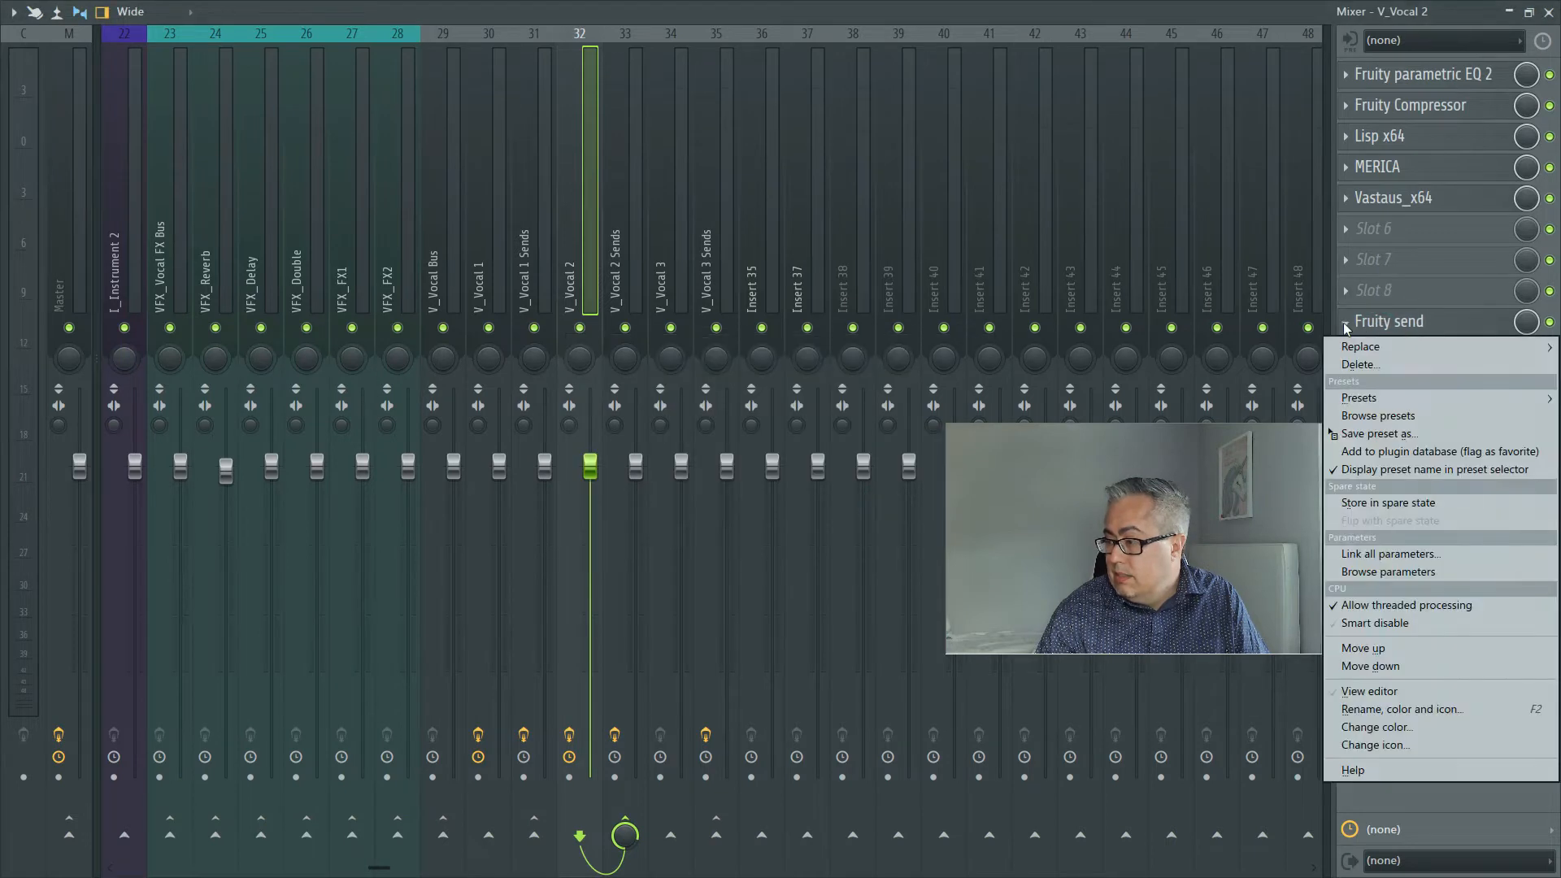
{"action": "left_click", "coordinate": [1362, 365]}
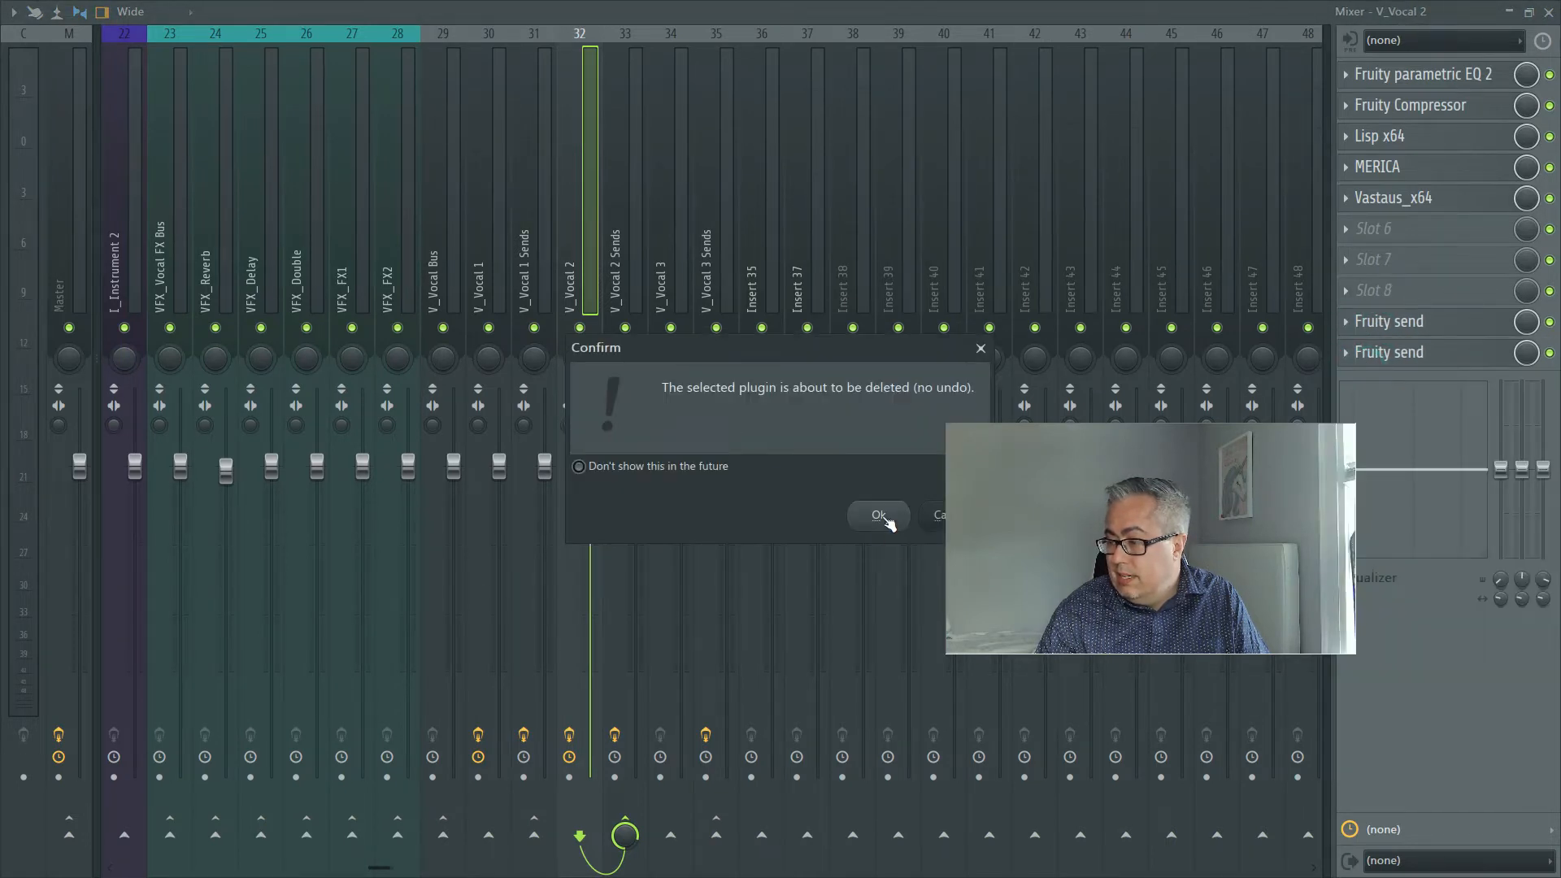
{"action": "left_click", "coordinate": [882, 516]}
{"action": "right_click", "coordinate": [1348, 355]}
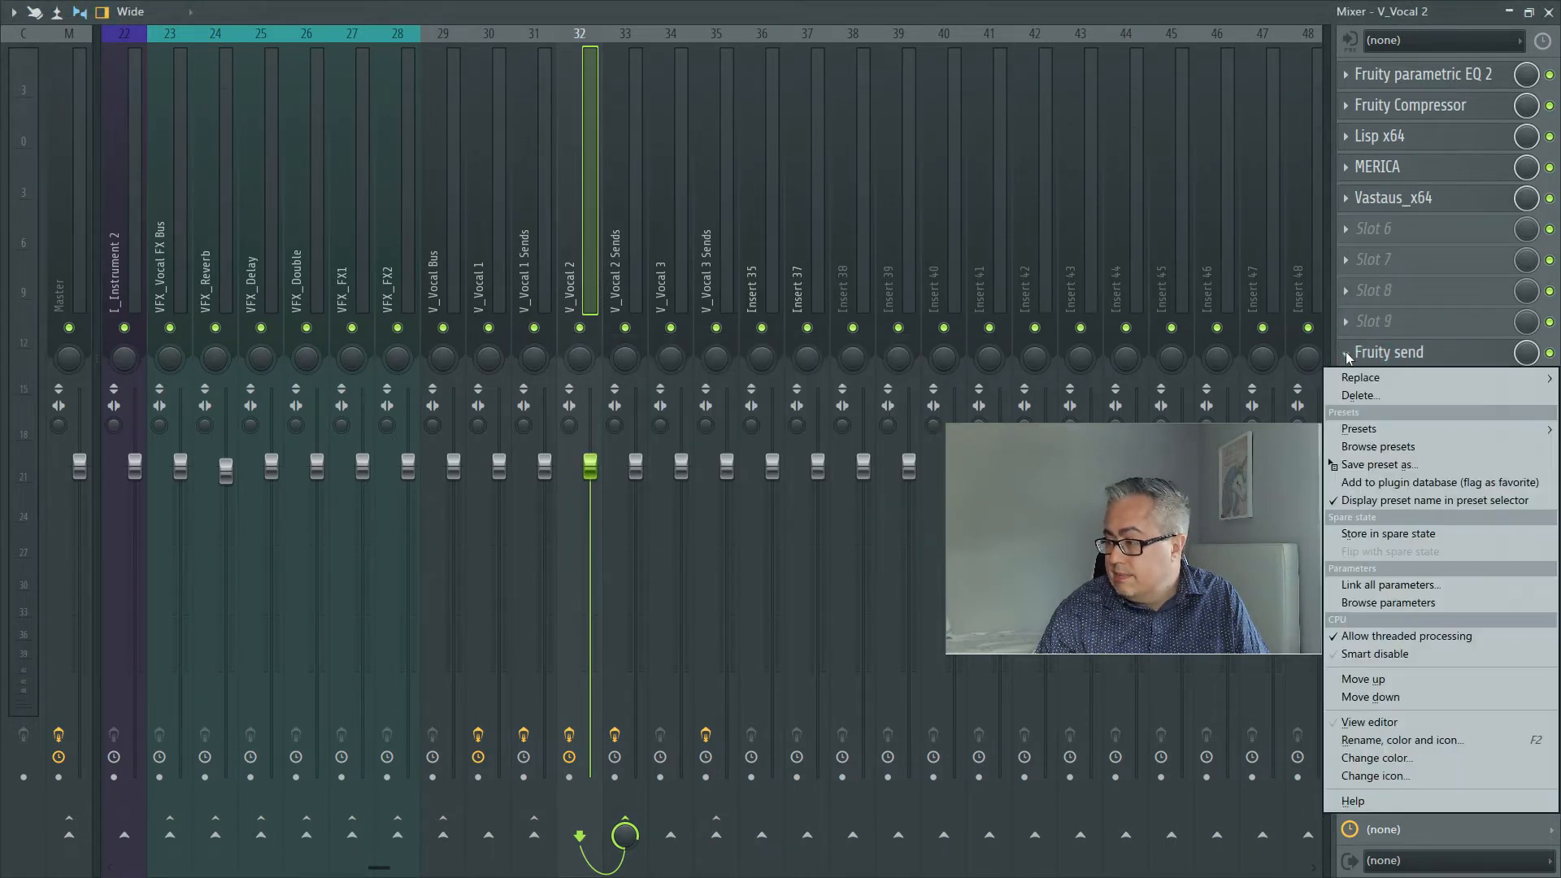
{"action": "left_click", "coordinate": [1362, 402]}
{"action": "left_click", "coordinate": [878, 514]}
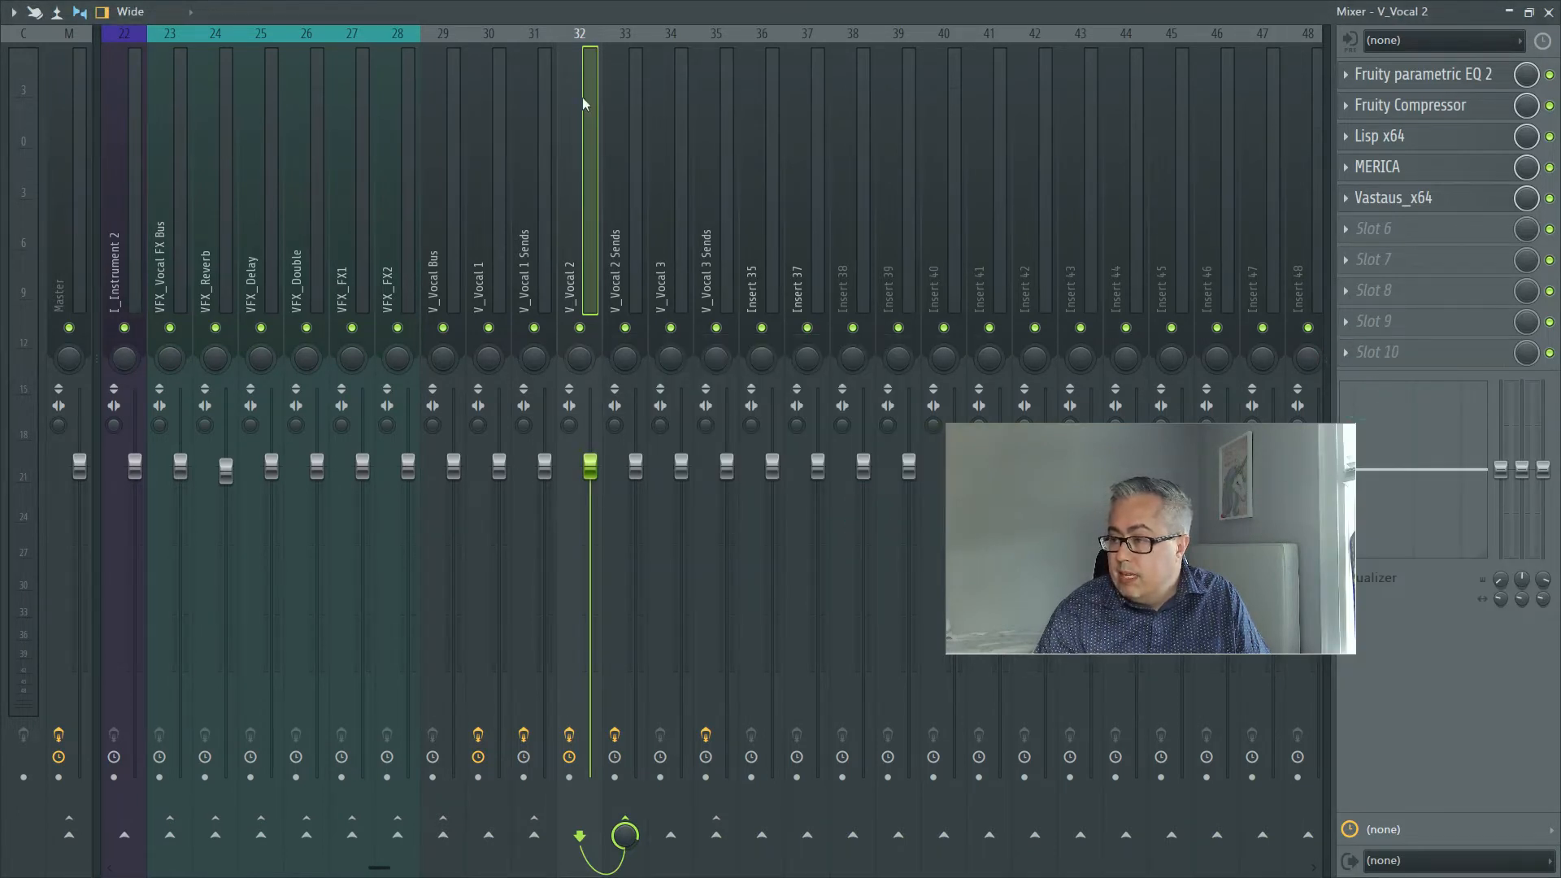
Examine the effect slots and routing of V_Vocal 3, Insert 35 and V_Vocal 2 Sends.
{"action": "left_click", "coordinate": [671, 124]}
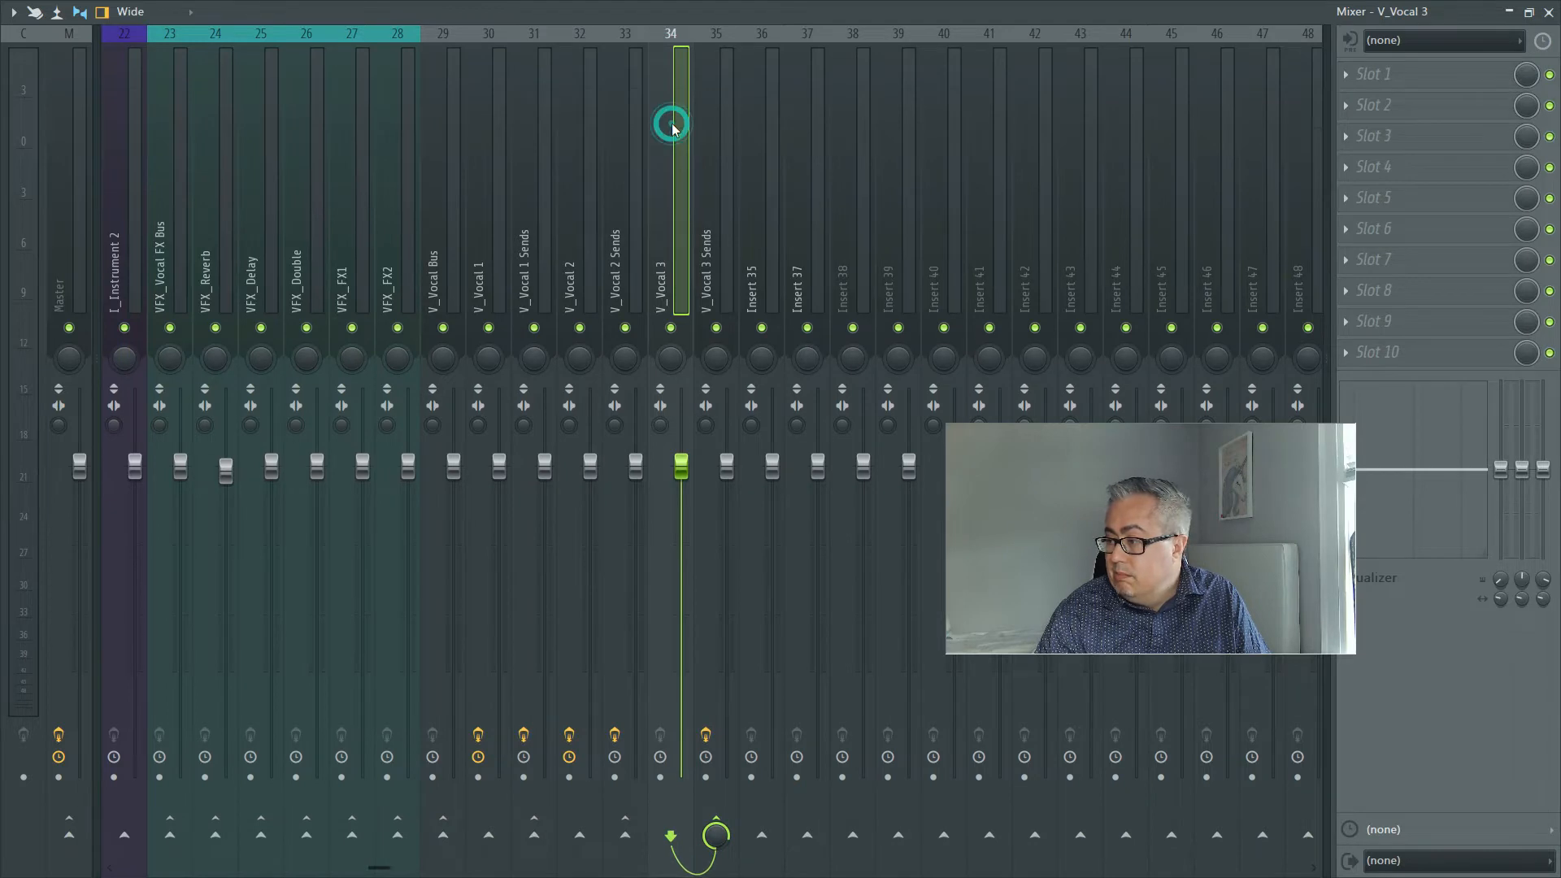
{"action": "left_click", "coordinate": [753, 132]}
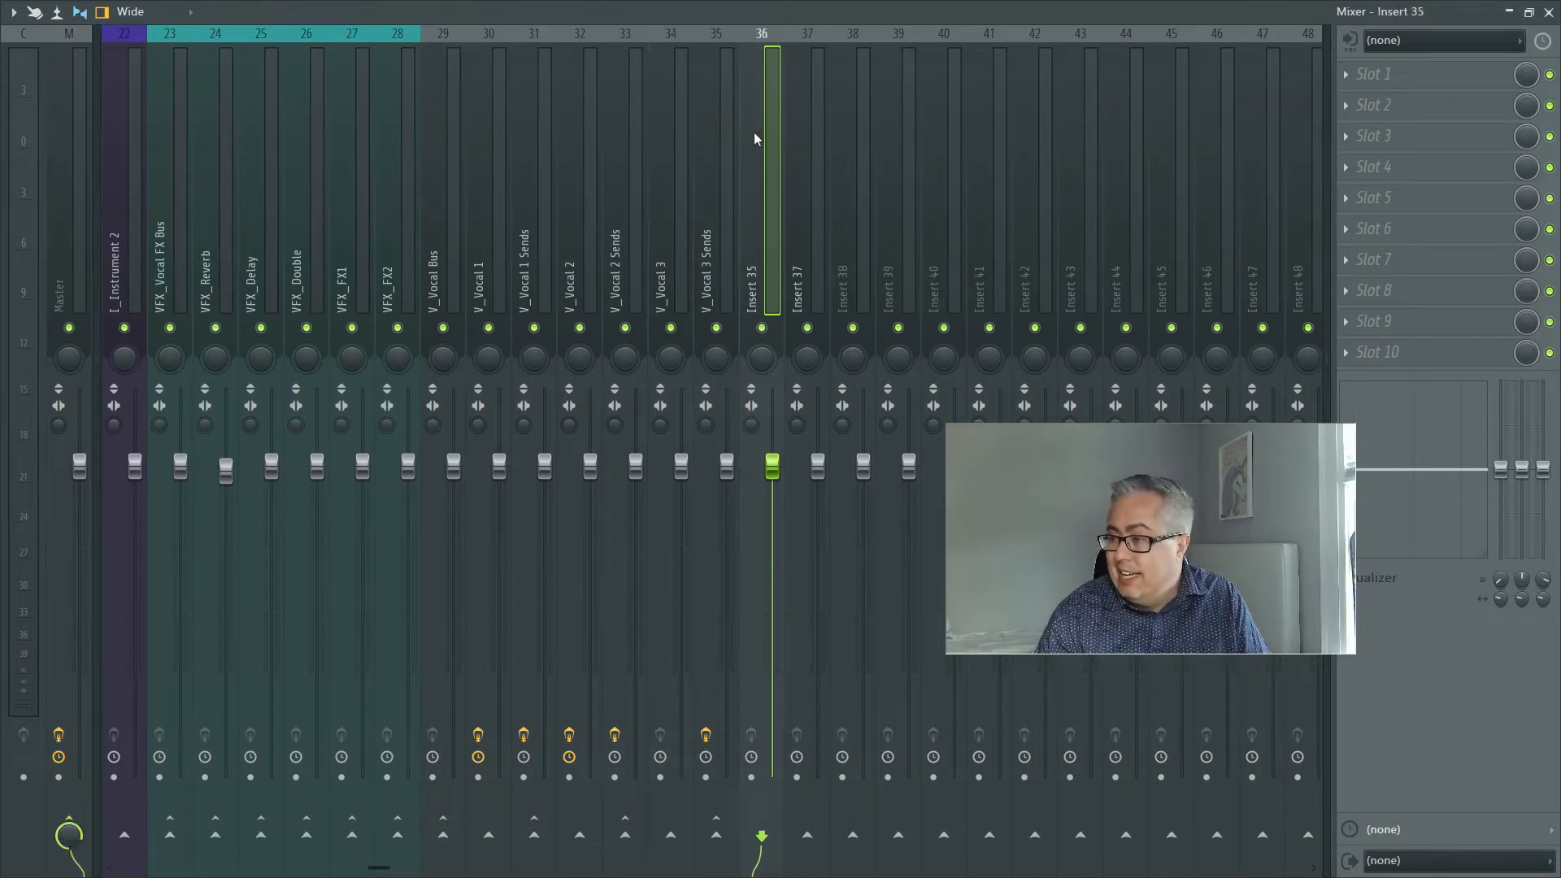
{"action": "left_click", "coordinate": [614, 153]}
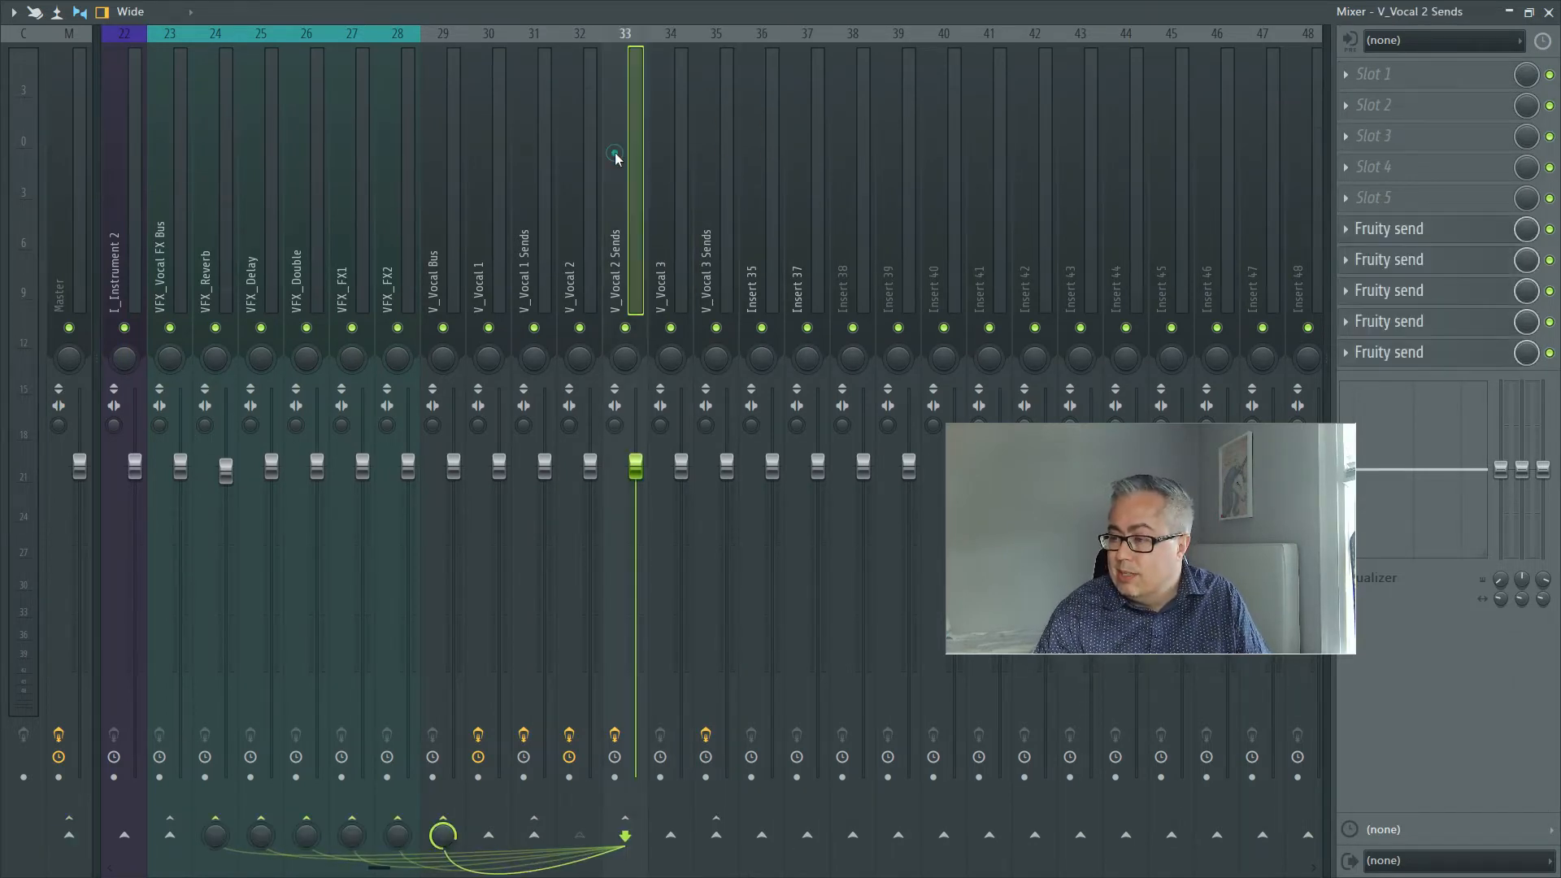
Save the mixer track state of V_Vocal 2 as "Vocal Stack Template Demo" in the Mixer presets folder.
{"action": "left_click", "coordinate": [563, 153]}
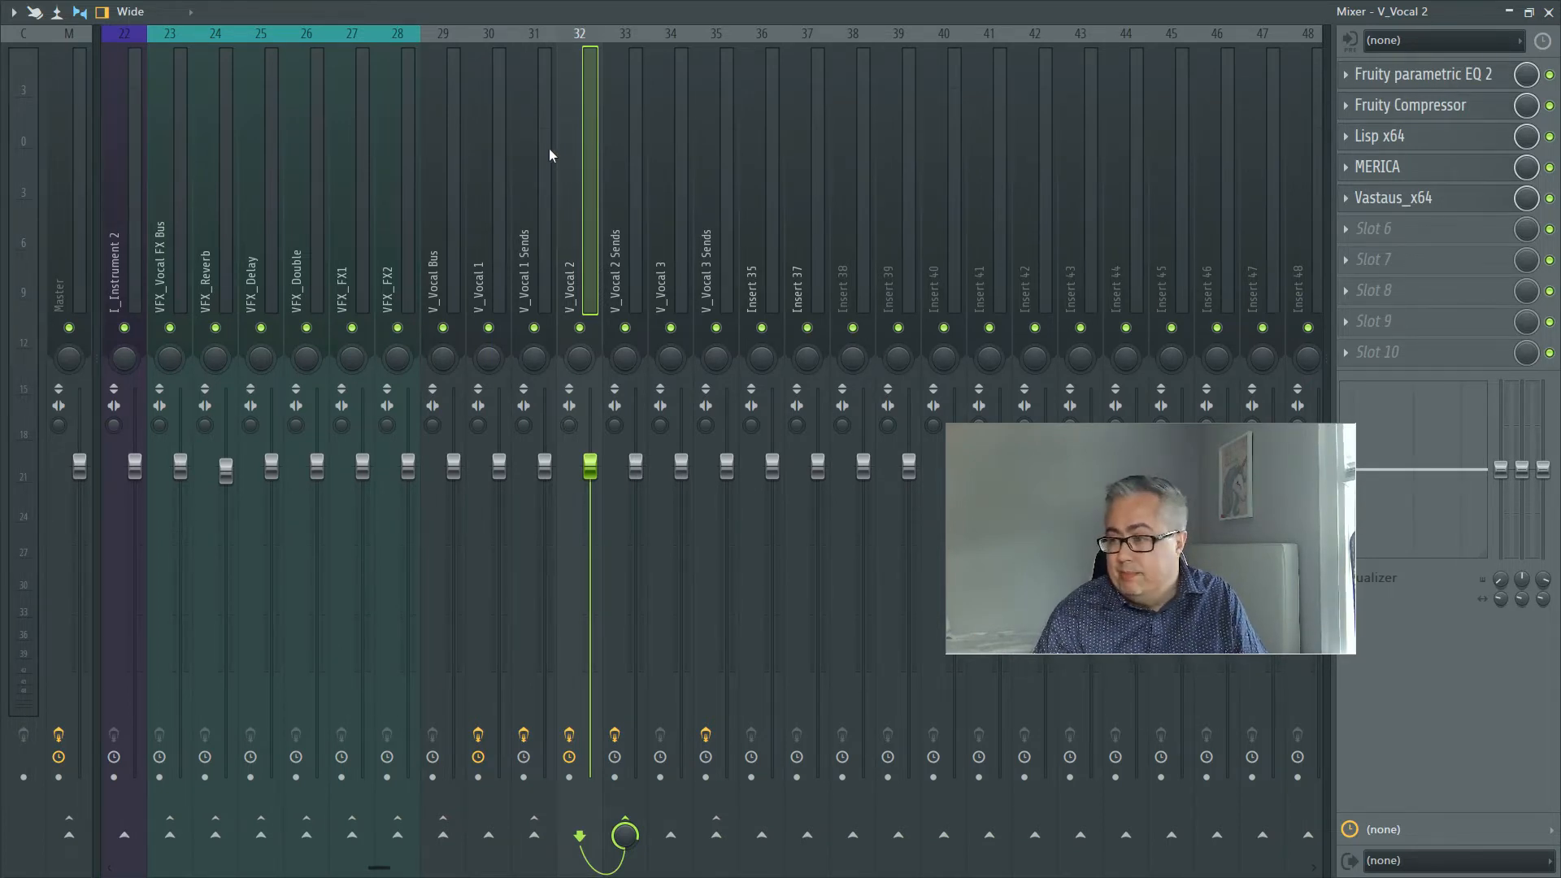
{"action": "right_click", "coordinate": [571, 62]}
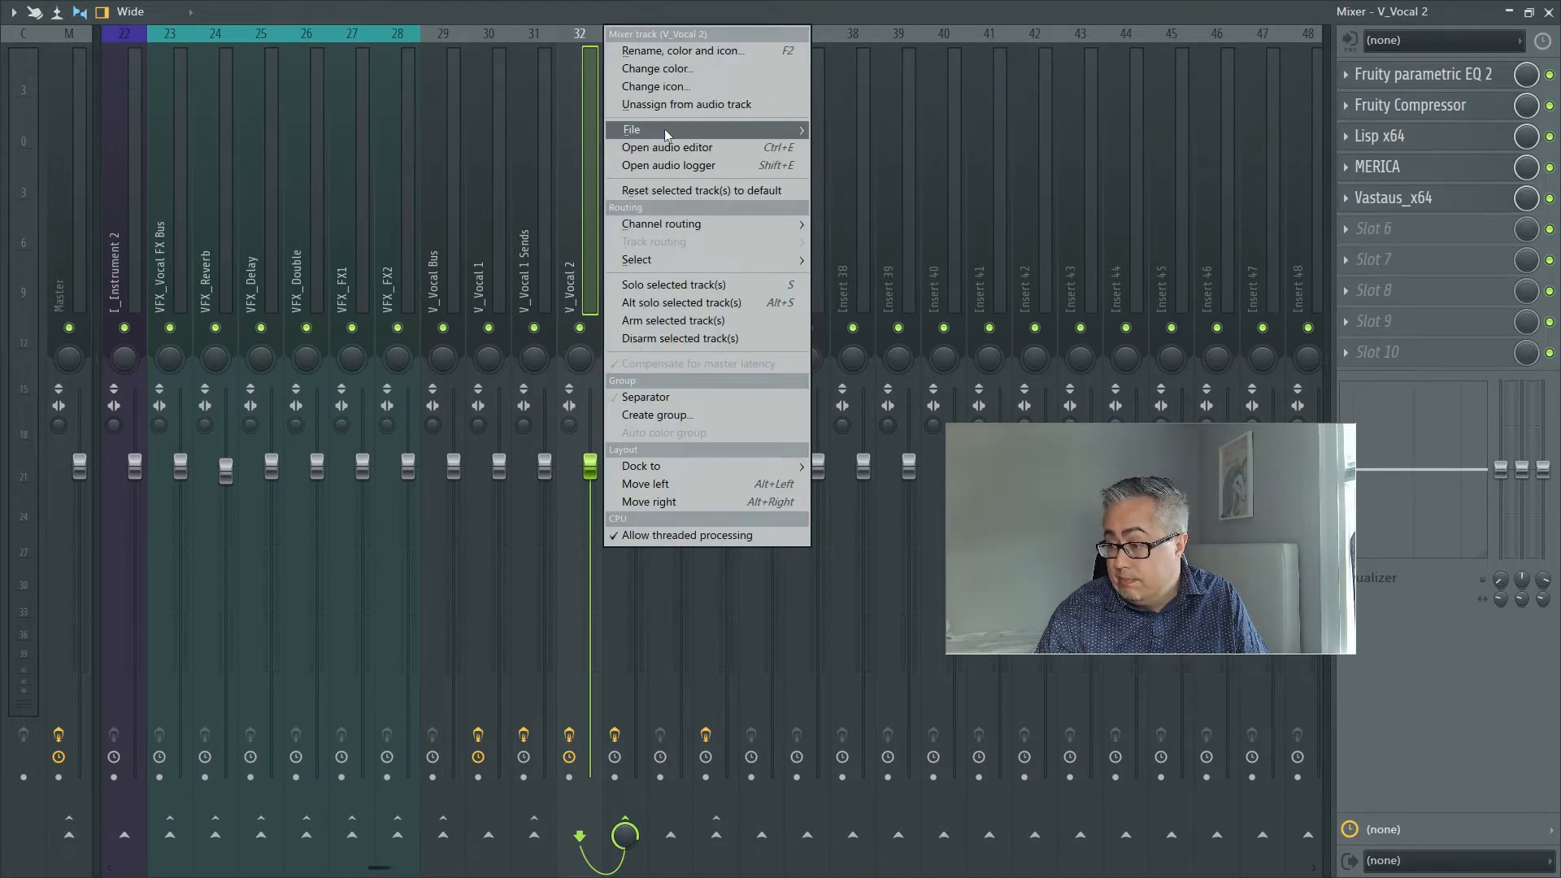
{"action": "mouse_move", "coordinate": [665, 128]}
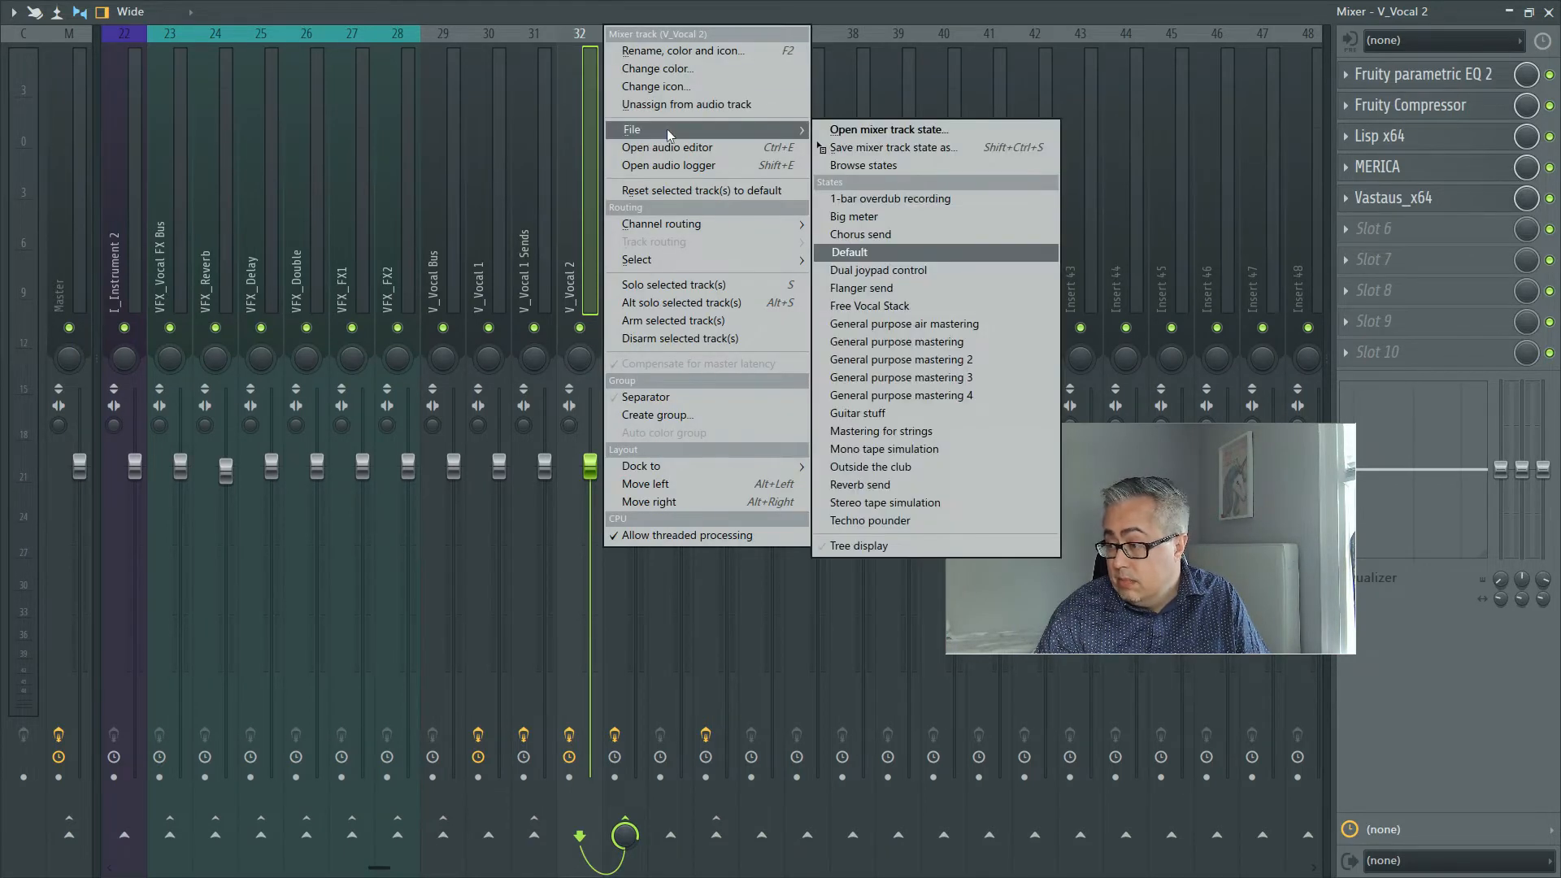
{"action": "left_click", "coordinate": [860, 155]}
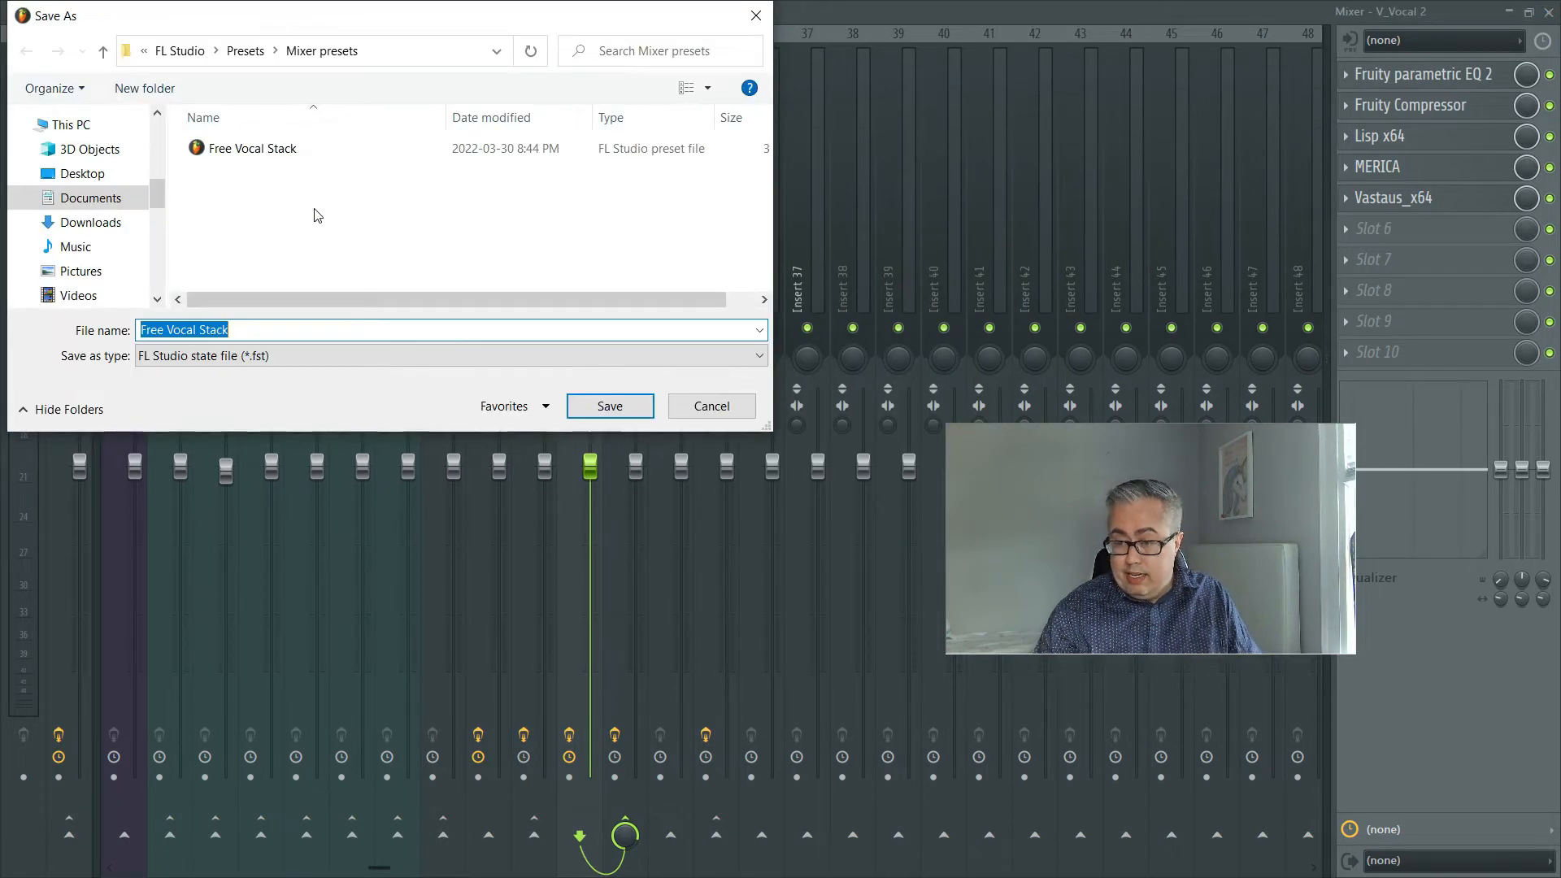
{"action": "type", "text": "Voc"}
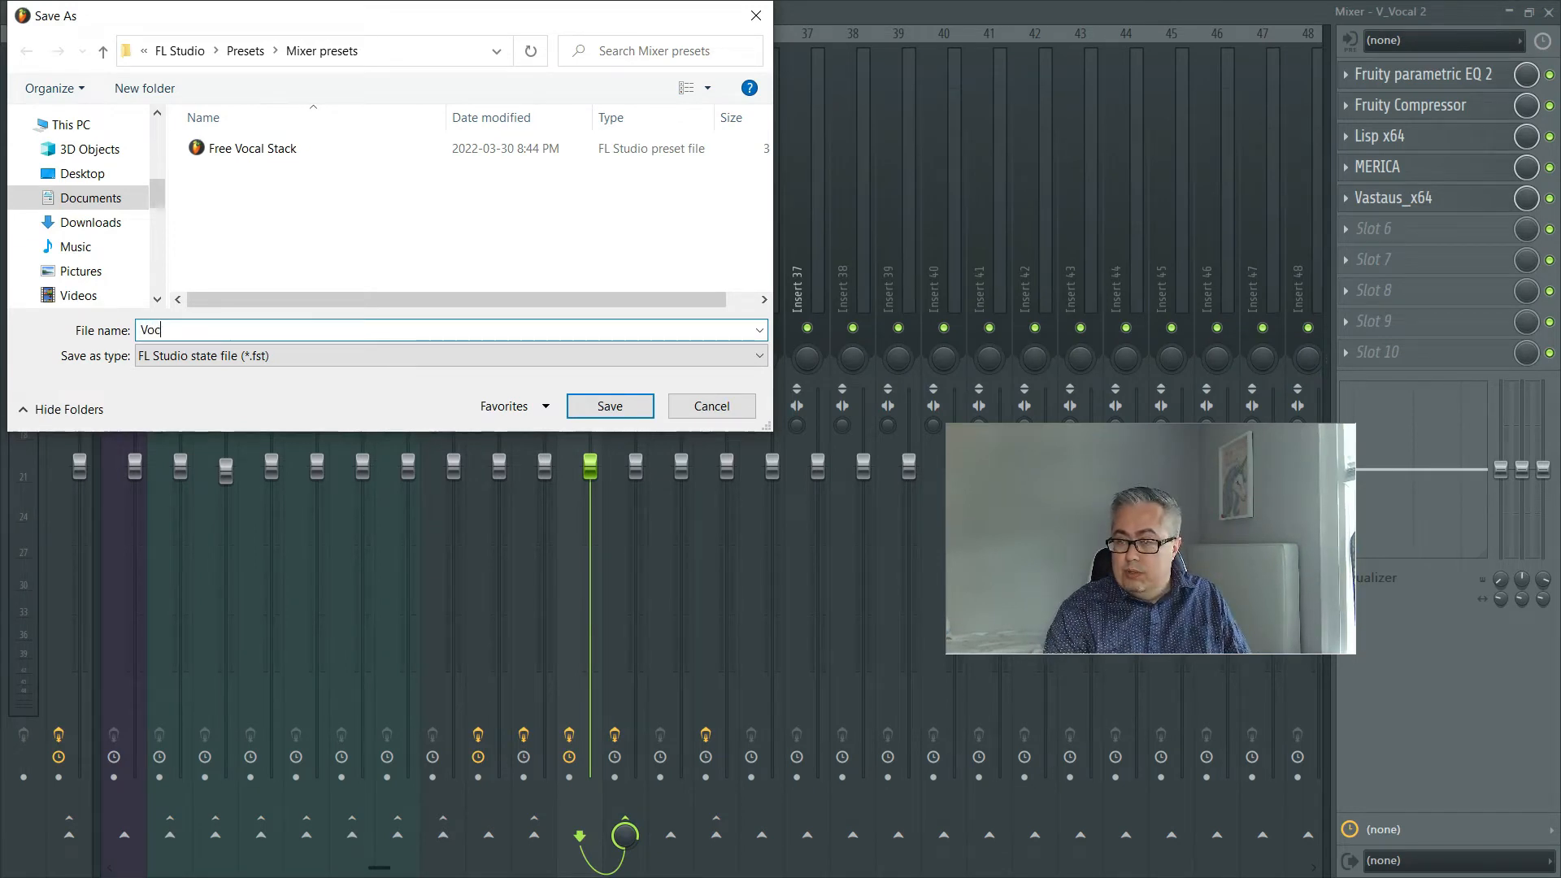
{"action": "type", "text": "al Stack "}
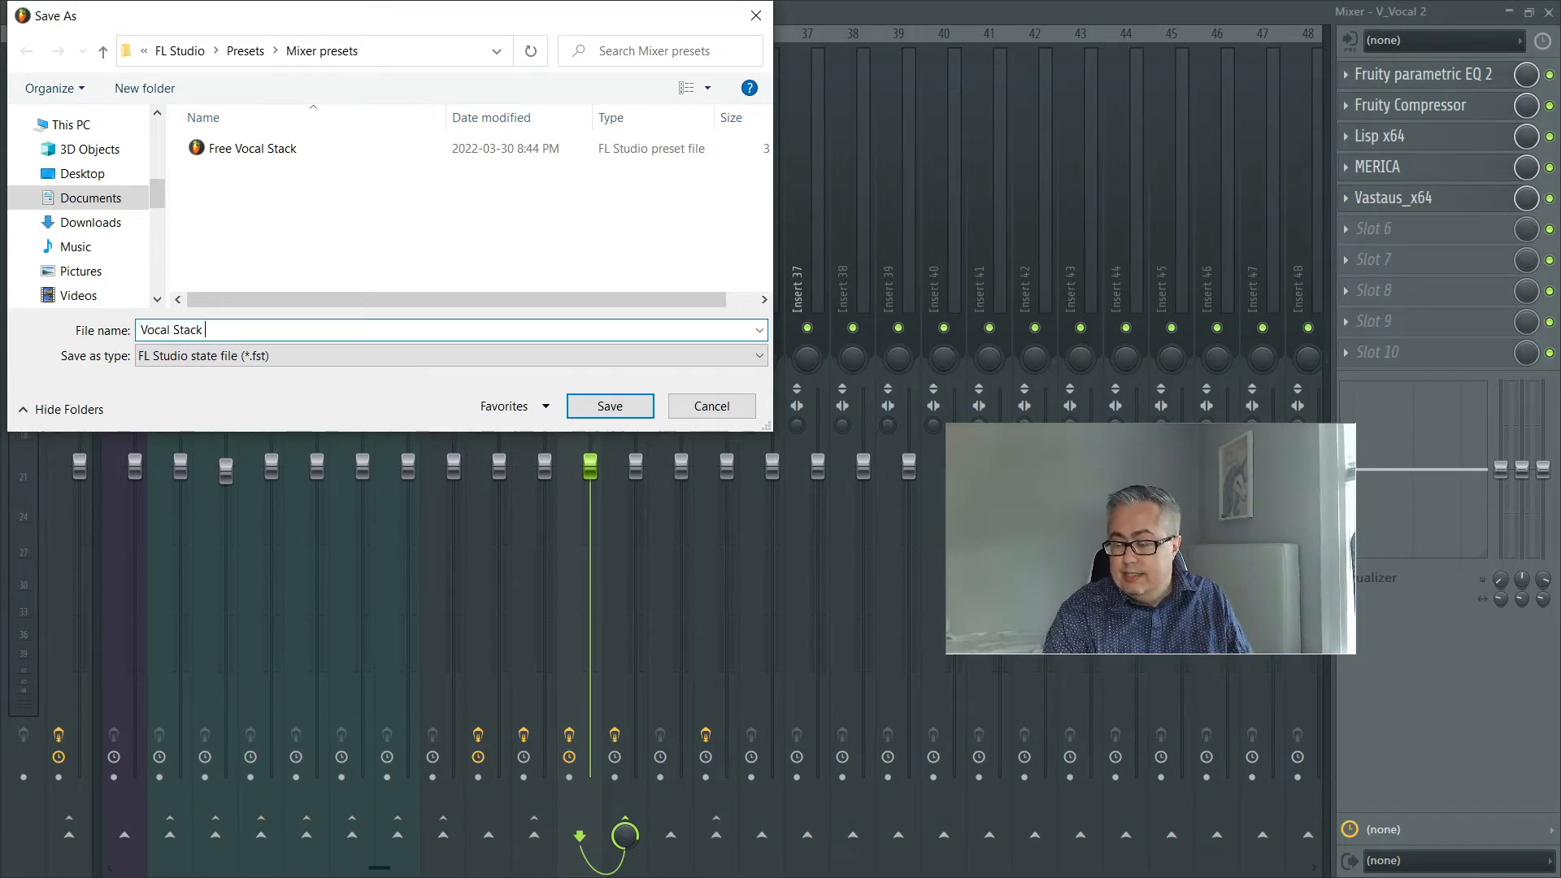
{"action": "type", "text": "Template "}
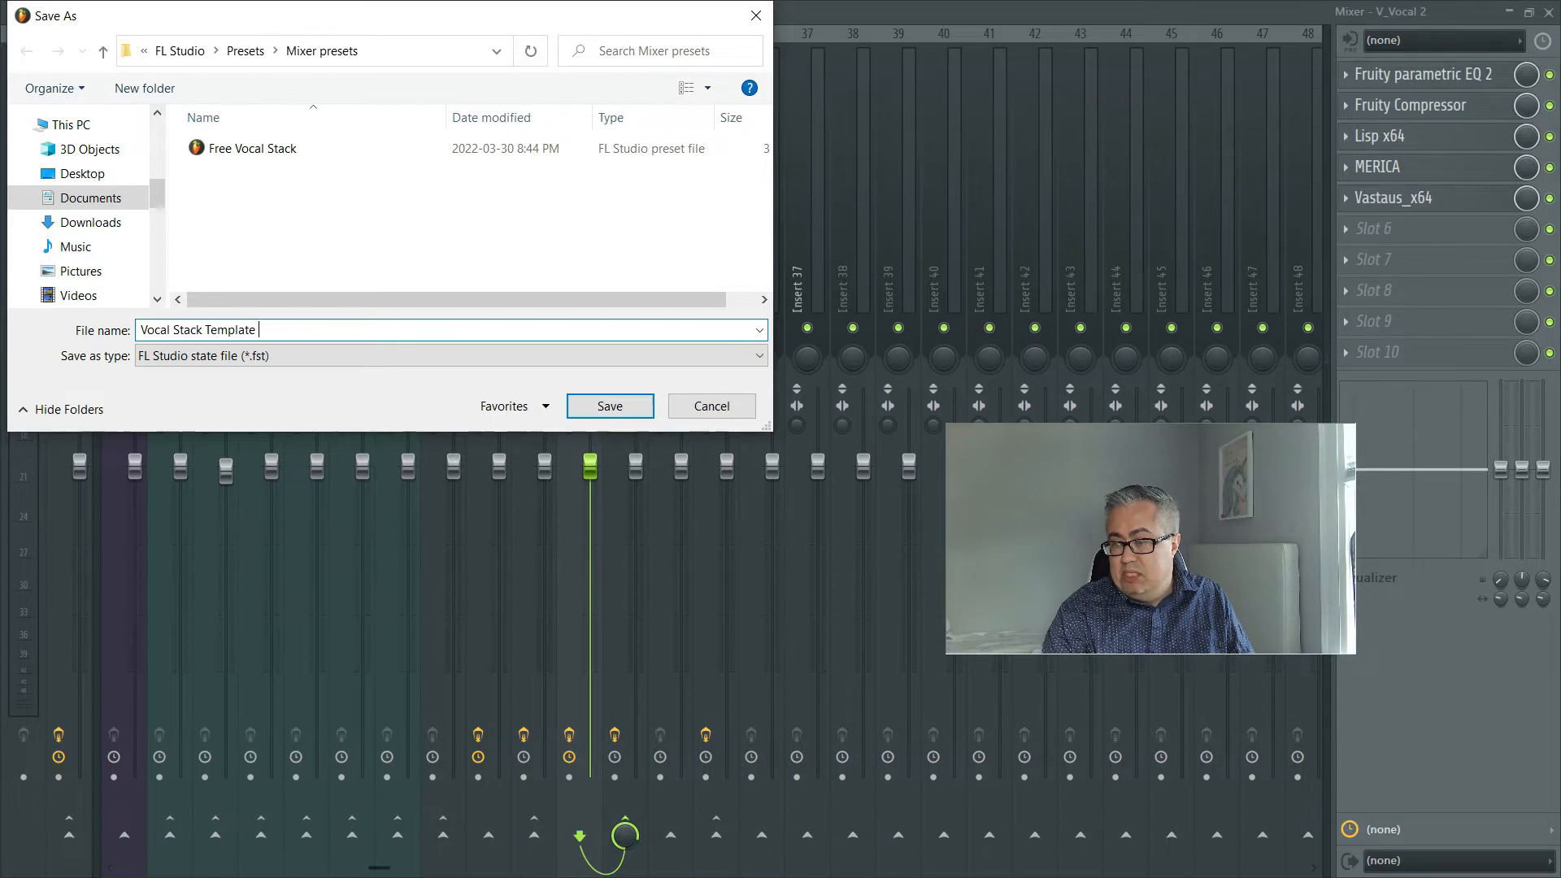
{"action": "type", "text": "Demo"}
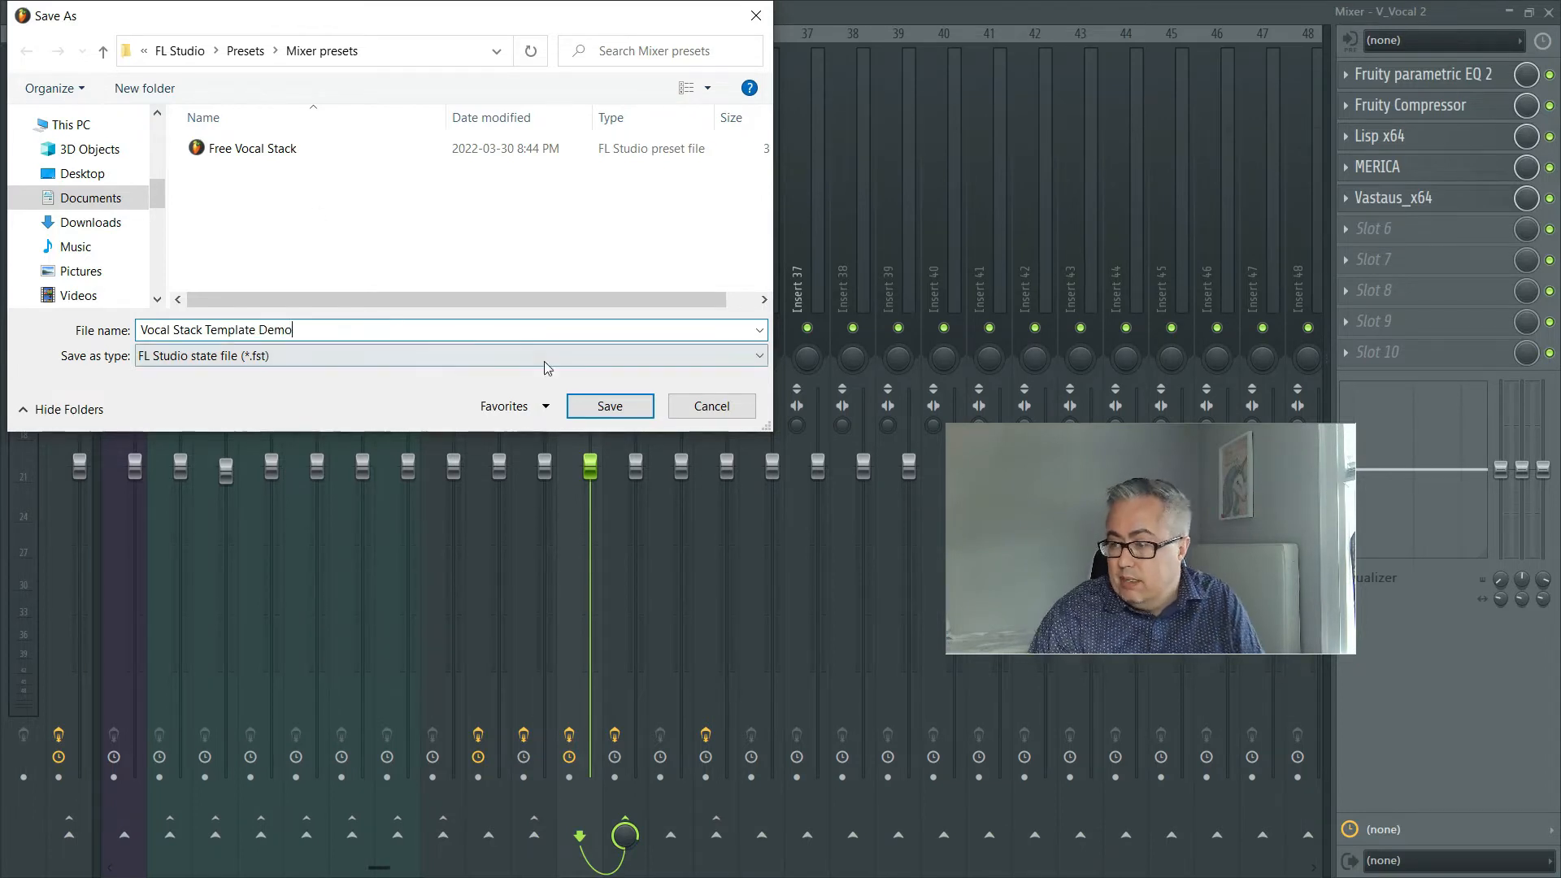
{"action": "left_click", "coordinate": [619, 411]}
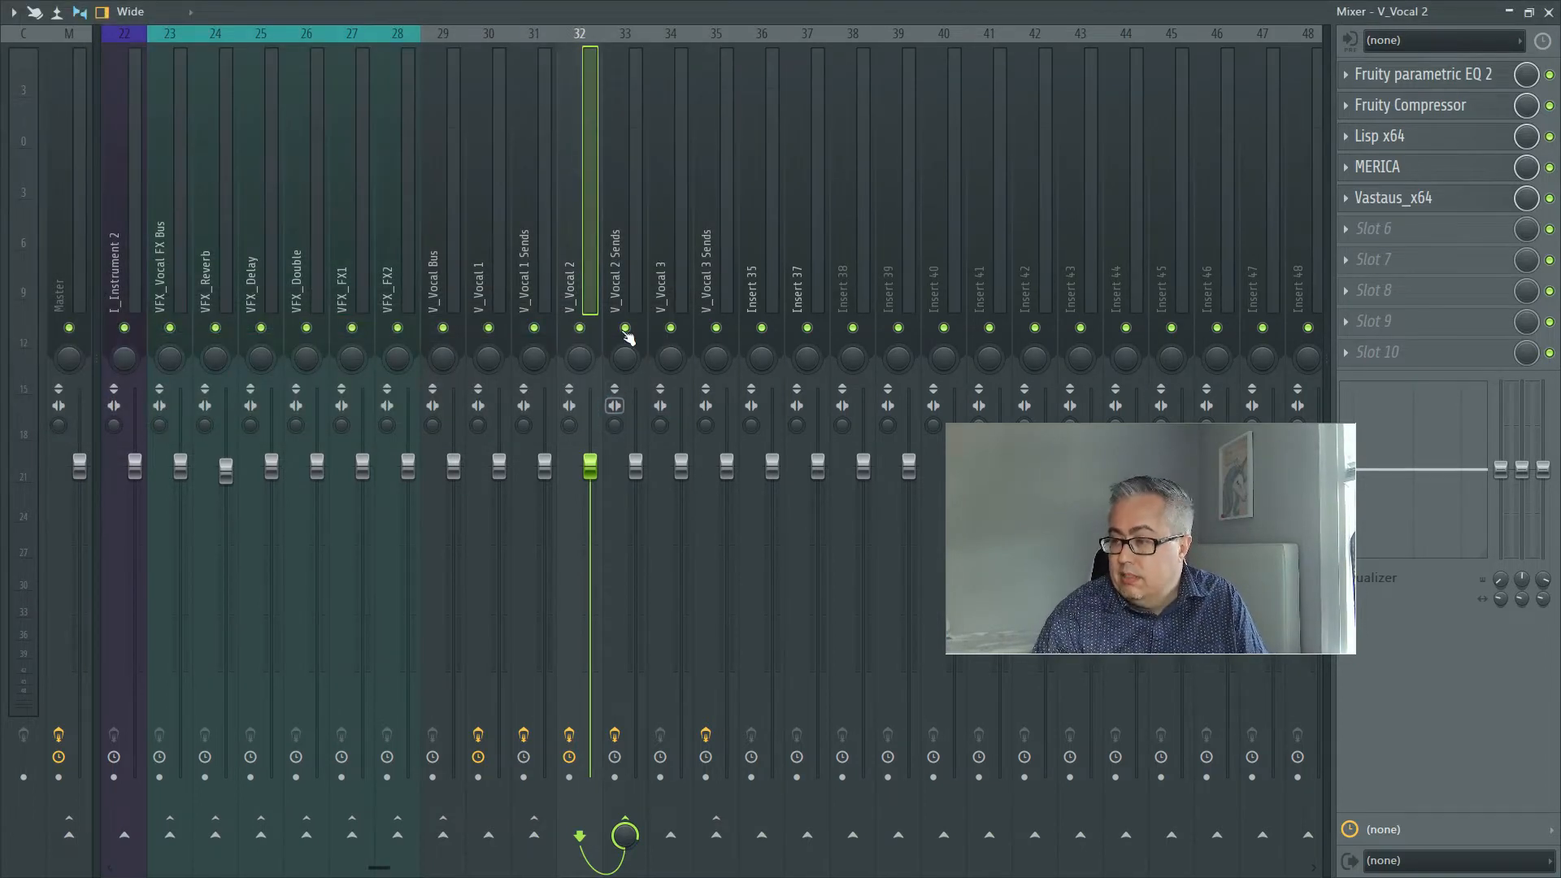
Load the saved "Vocal Stack Template Demo" mixer track state onto the V_Vocal 3 track.
{"action": "left_click", "coordinate": [667, 172]}
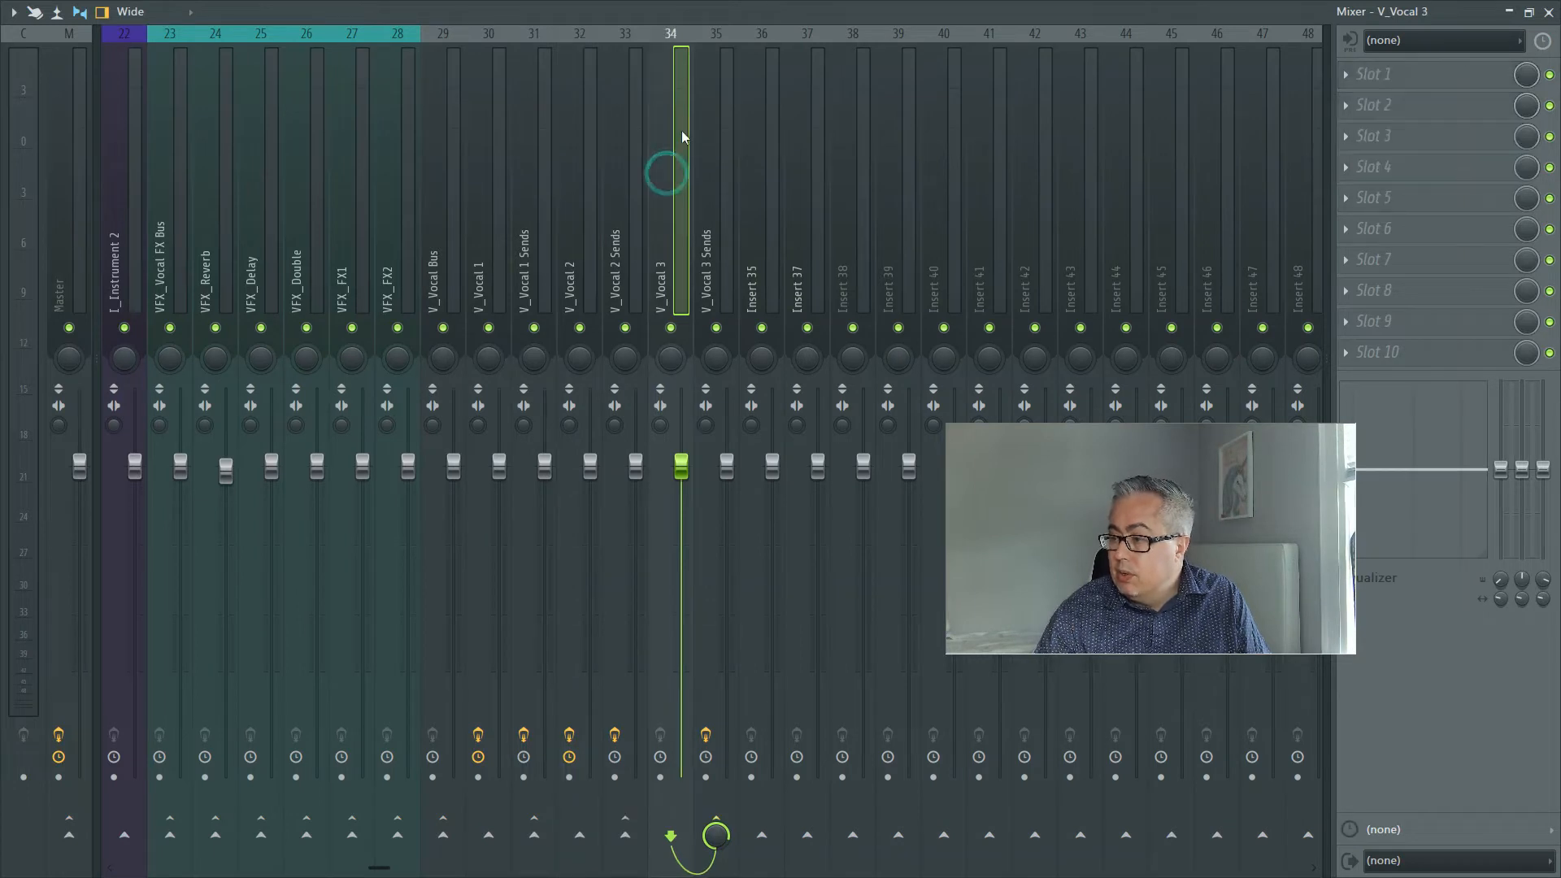
{"action": "right_click", "coordinate": [667, 100]}
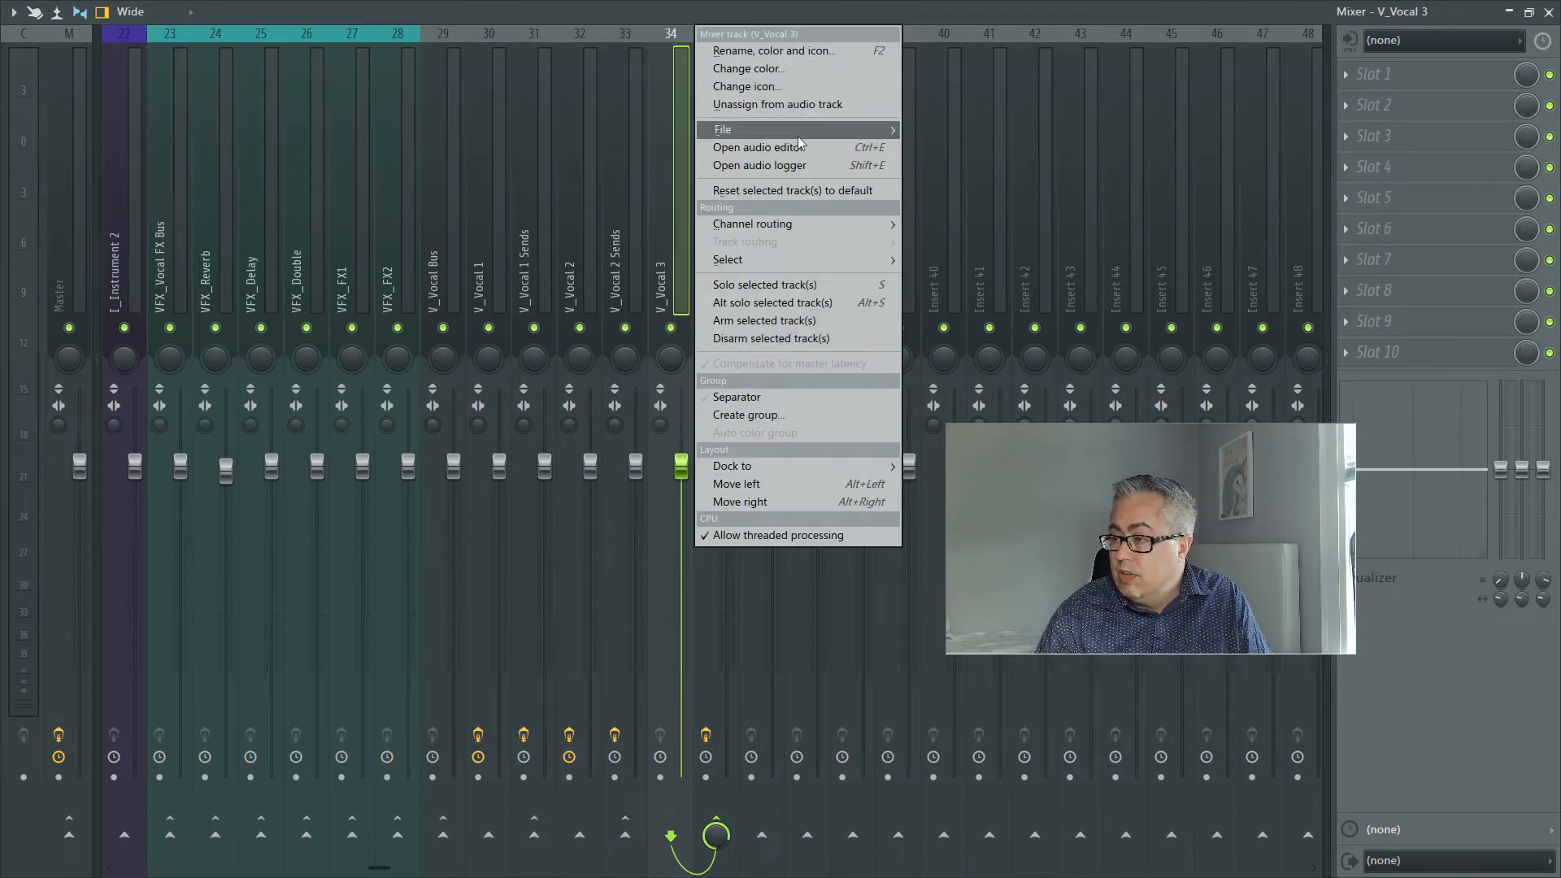
{"action": "mouse_move", "coordinate": [812, 129]}
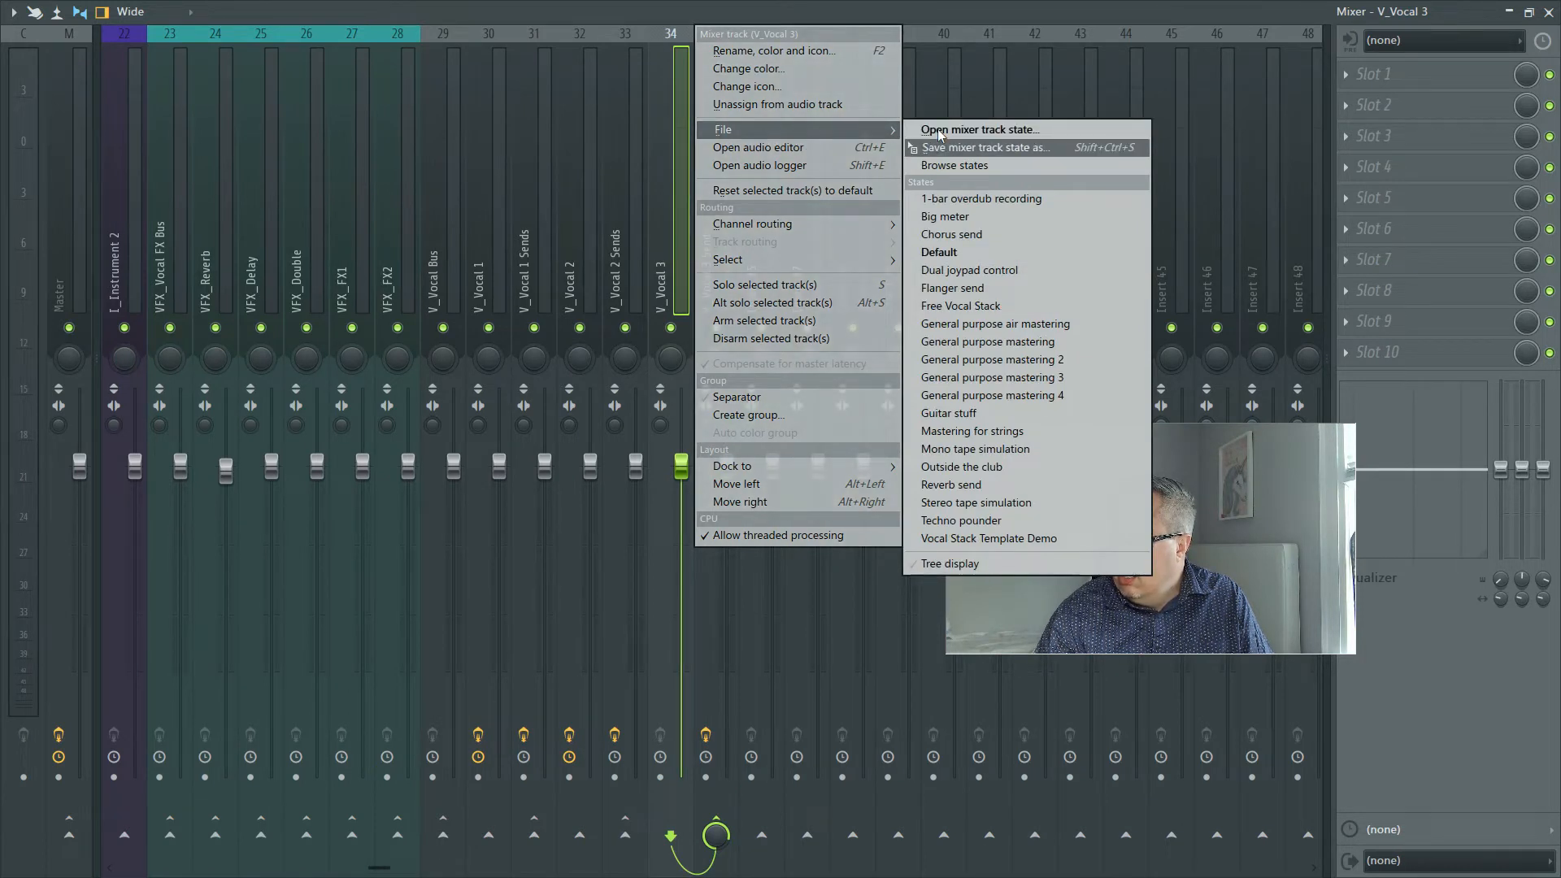
{"action": "left_click", "coordinate": [938, 129]}
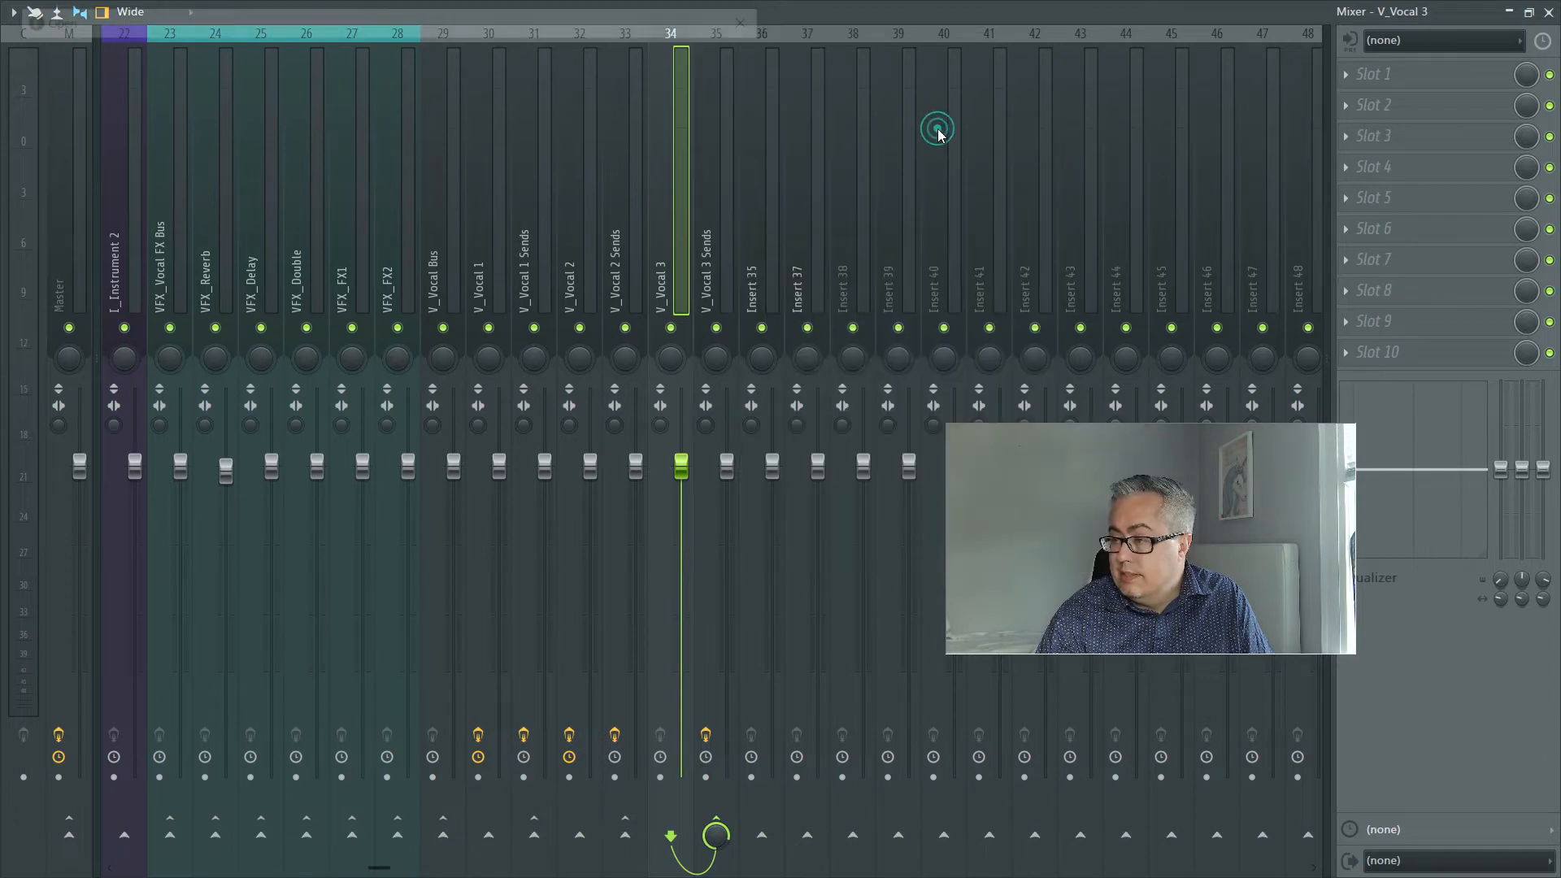
{"action": "left_click", "coordinate": [279, 171]}
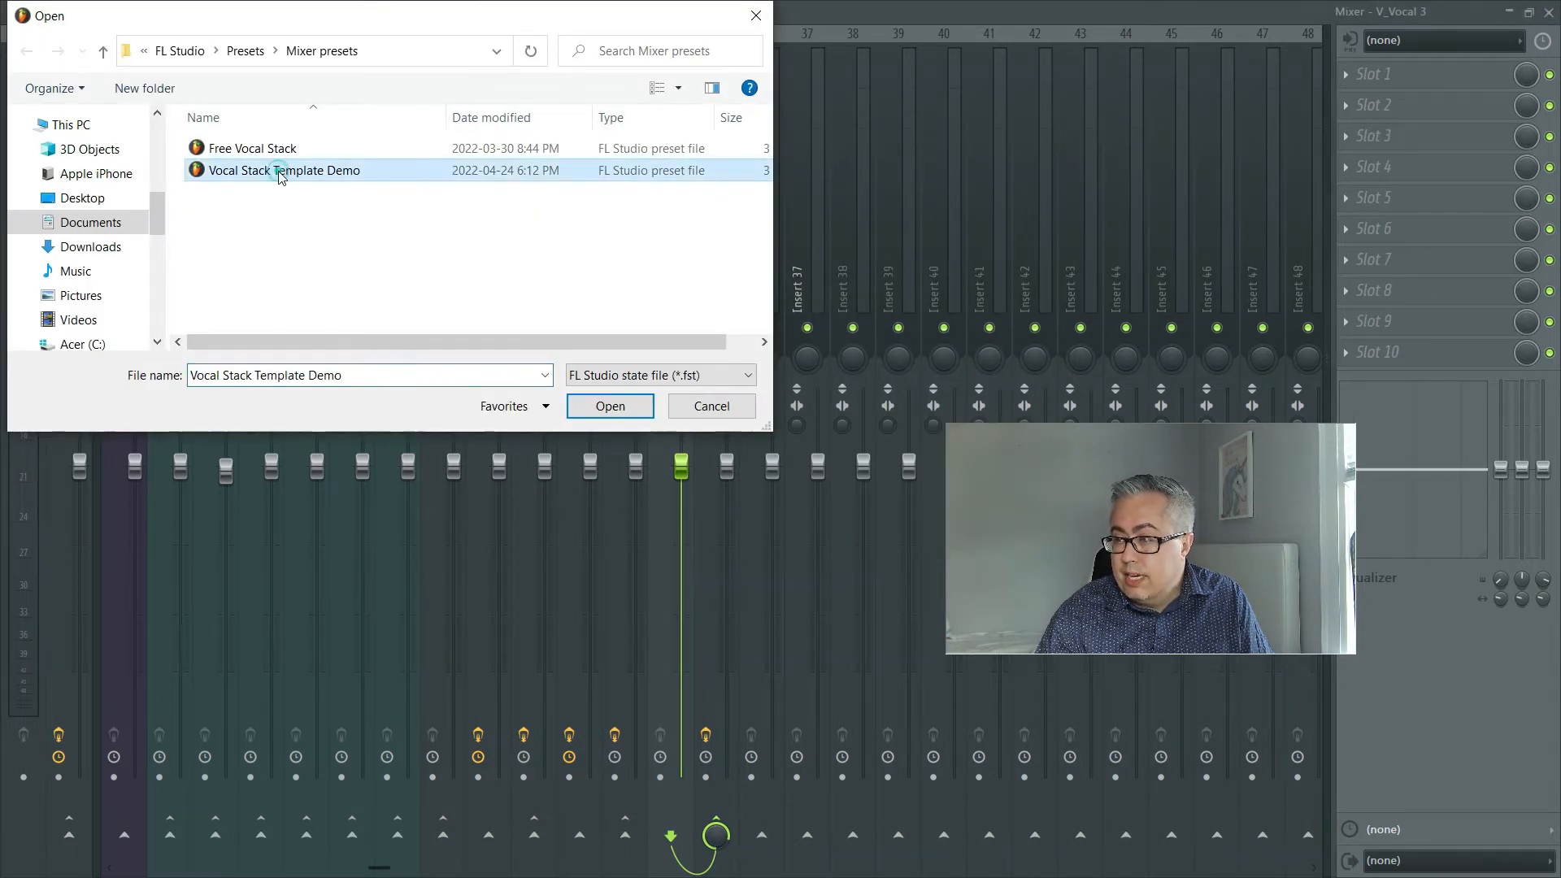
{"action": "left_click", "coordinate": [610, 407]}
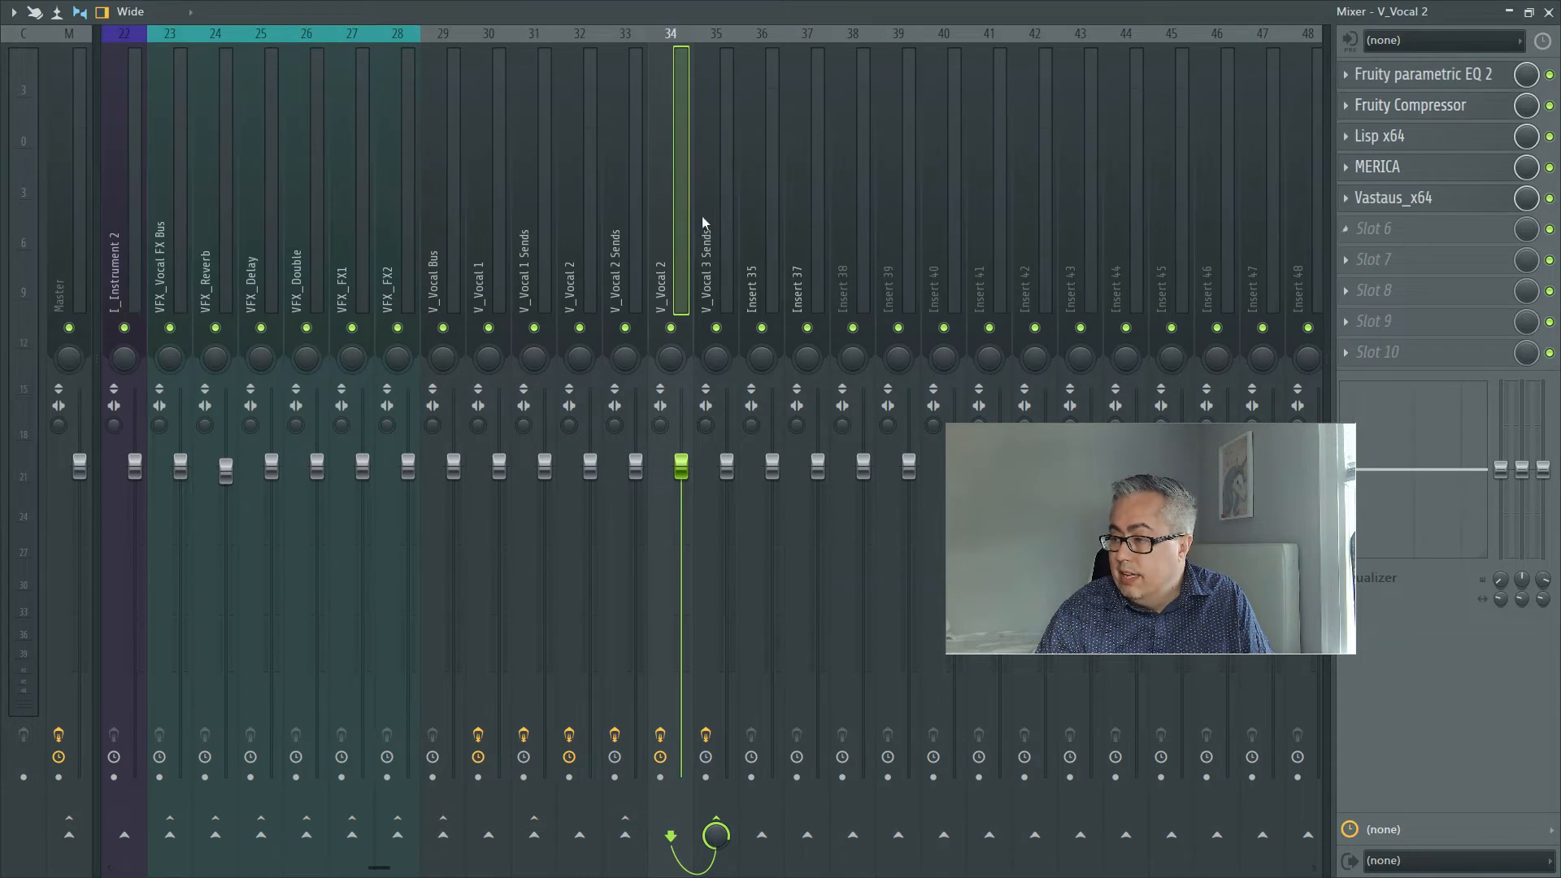
Load the "Vocal Stack Template Demo" mixer track state onto the Insert 35 track.
{"action": "left_click", "coordinate": [758, 138]}
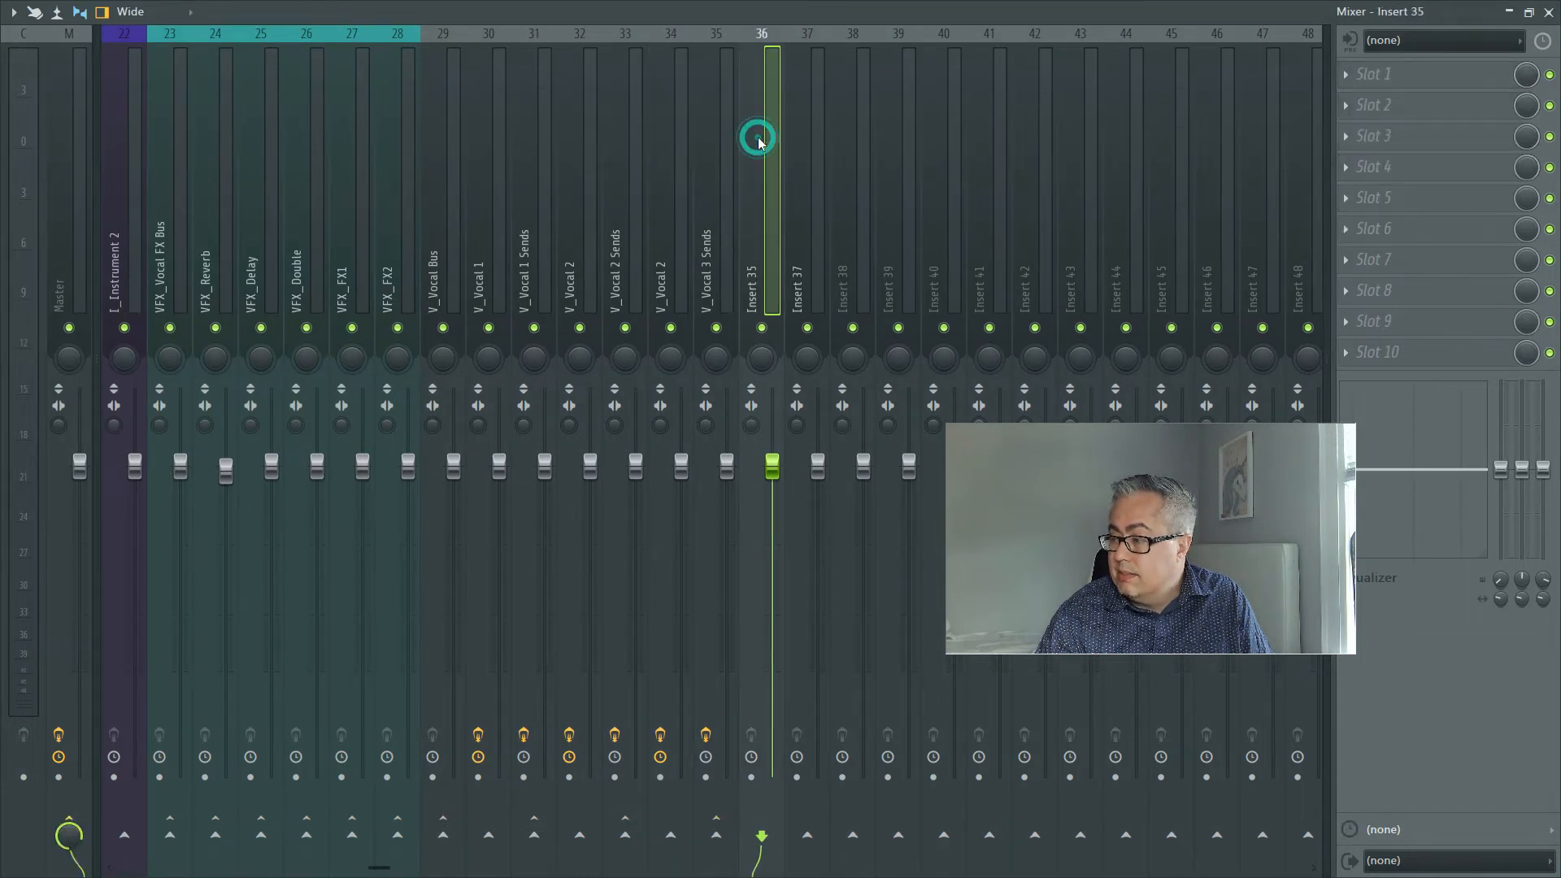
{"action": "right_click", "coordinate": [756, 139]}
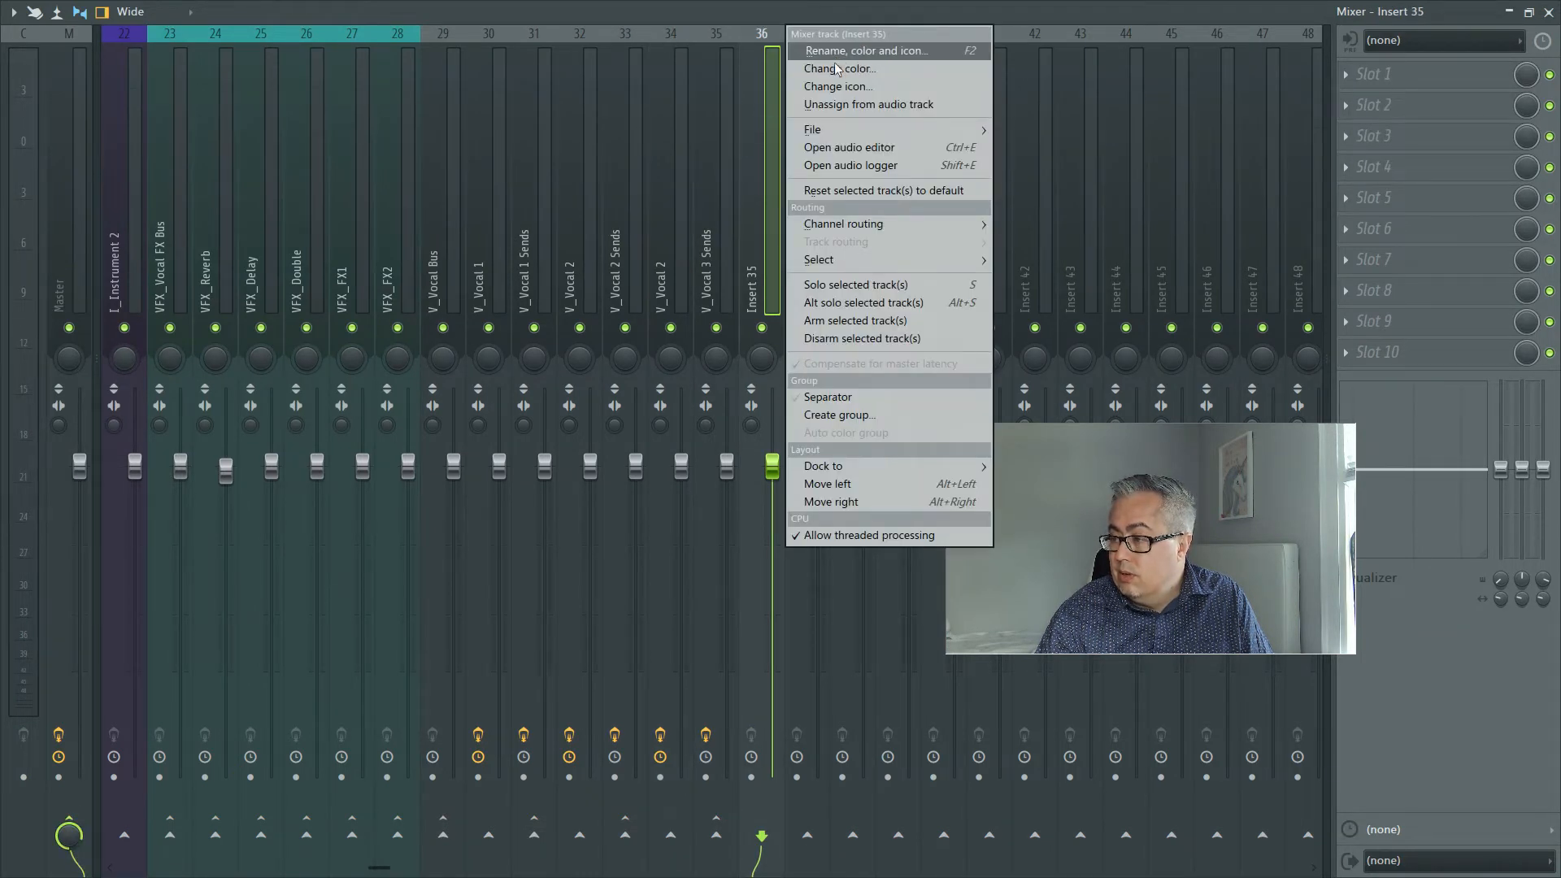
{"action": "mouse_move", "coordinate": [839, 127]}
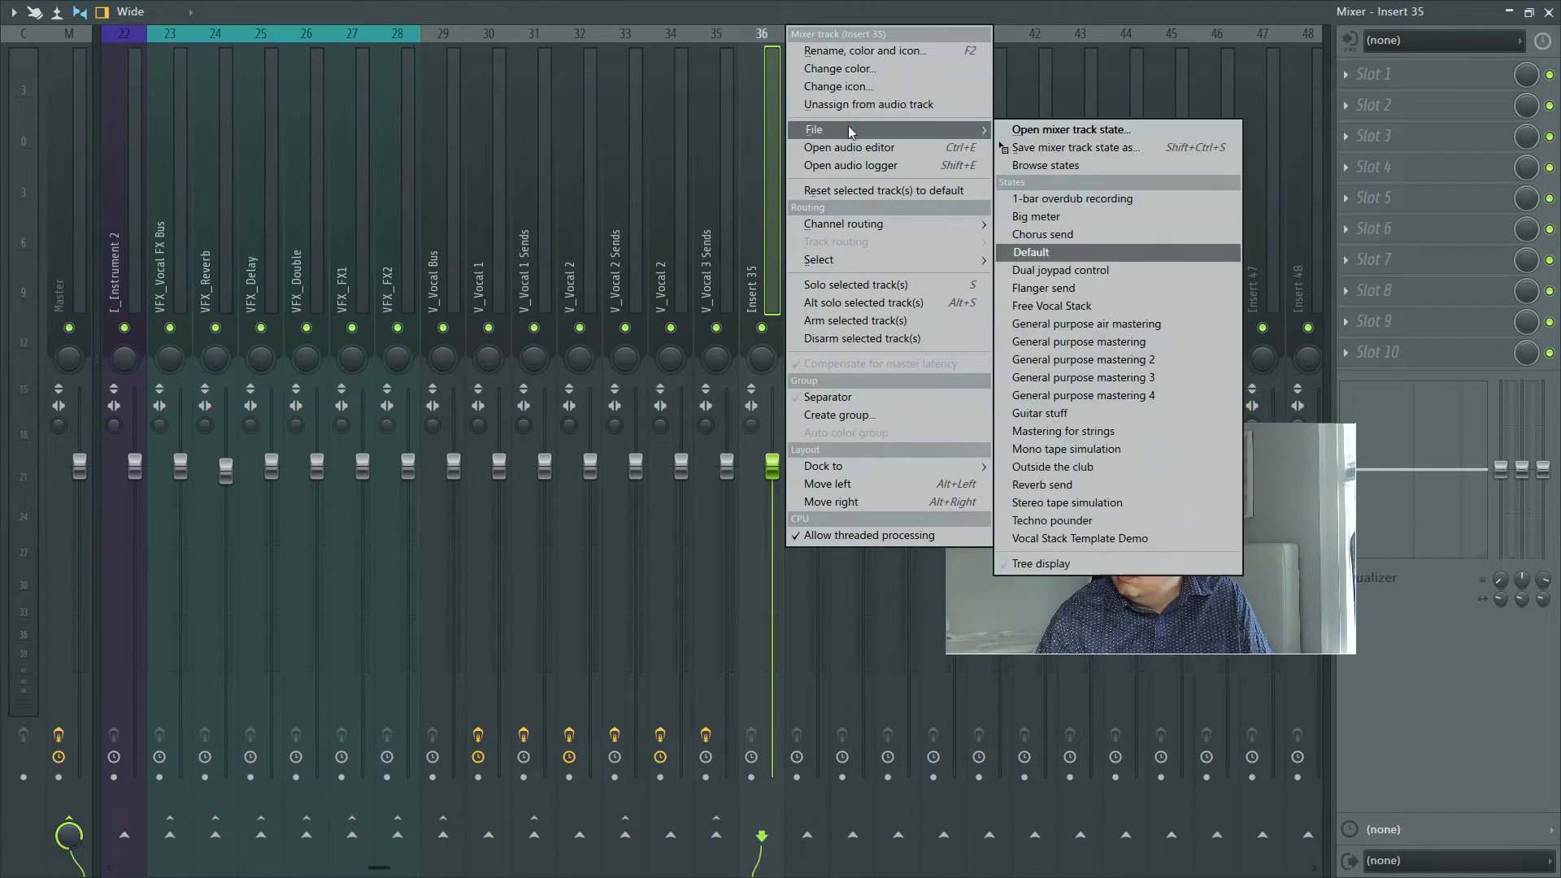
{"action": "left_click", "coordinate": [1115, 130]}
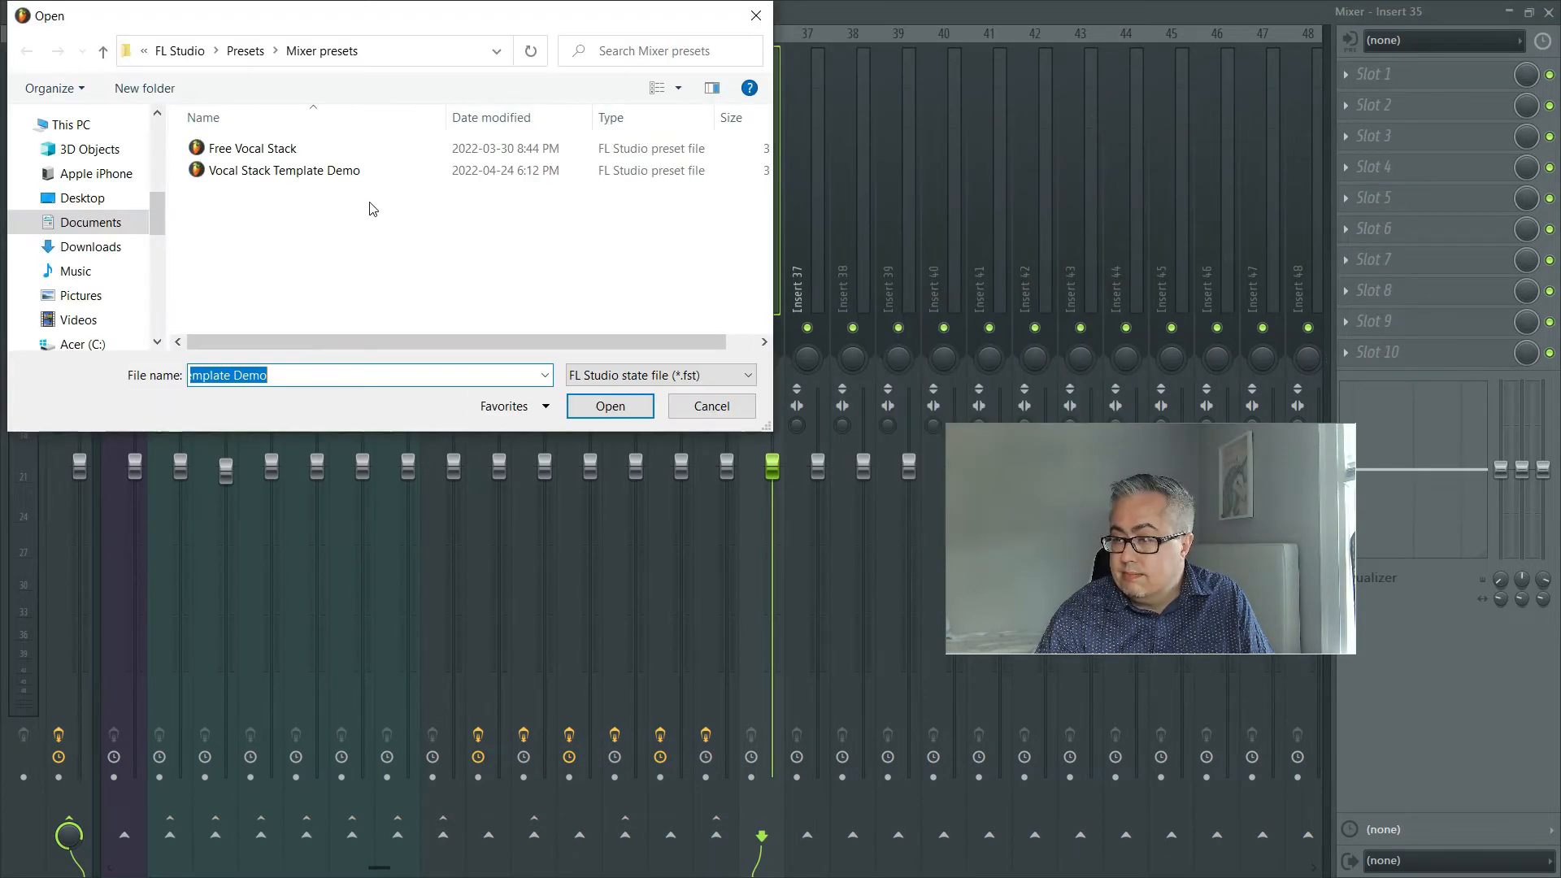
{"action": "left_click", "coordinate": [321, 170]}
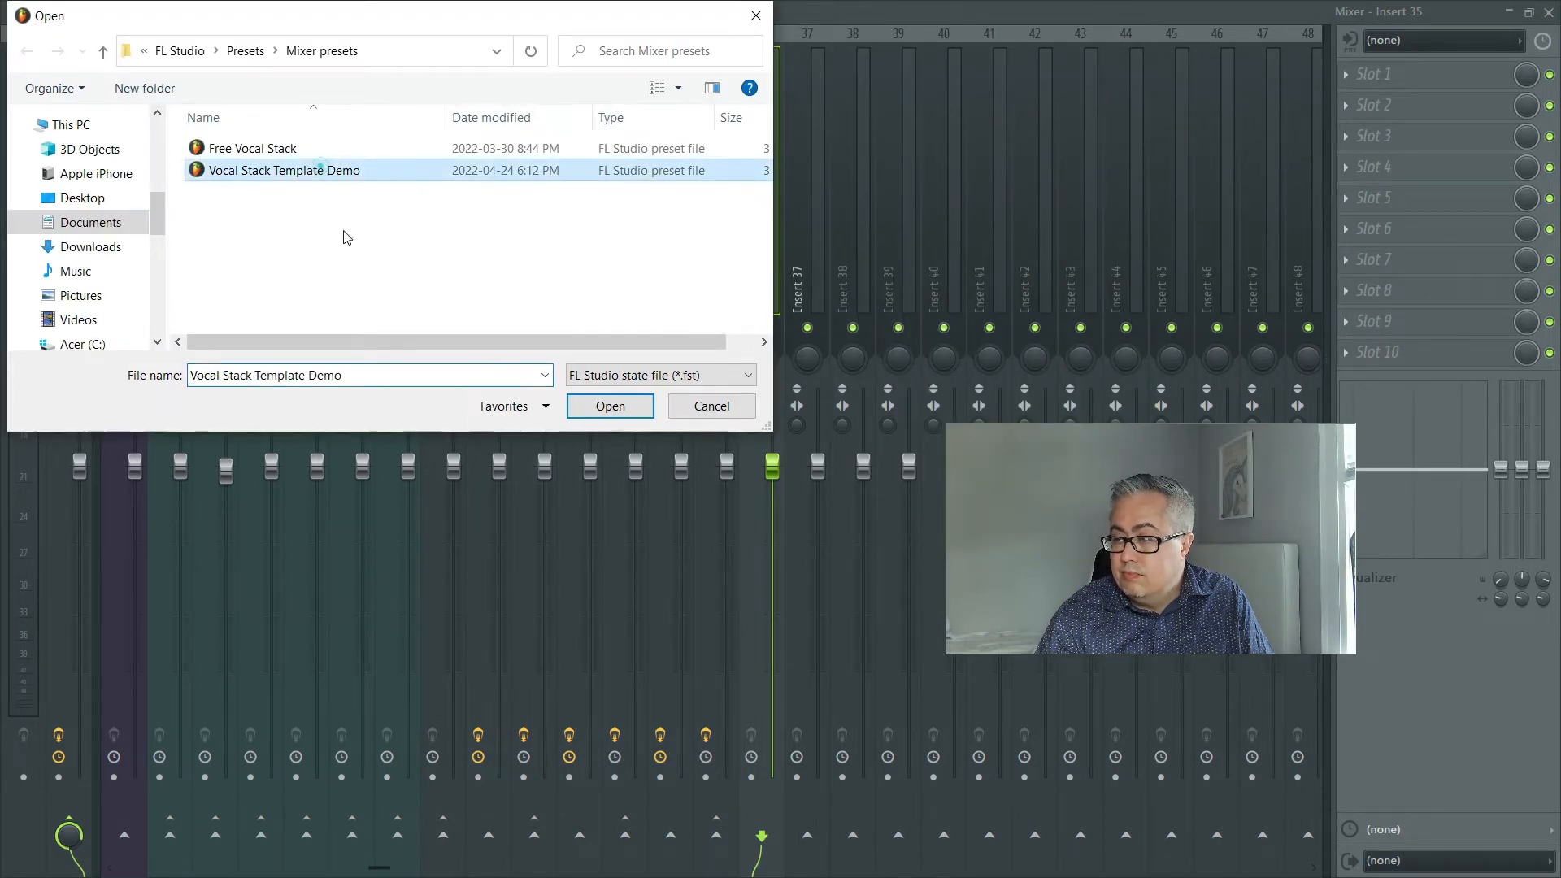
{"action": "left_click", "coordinate": [631, 411]}
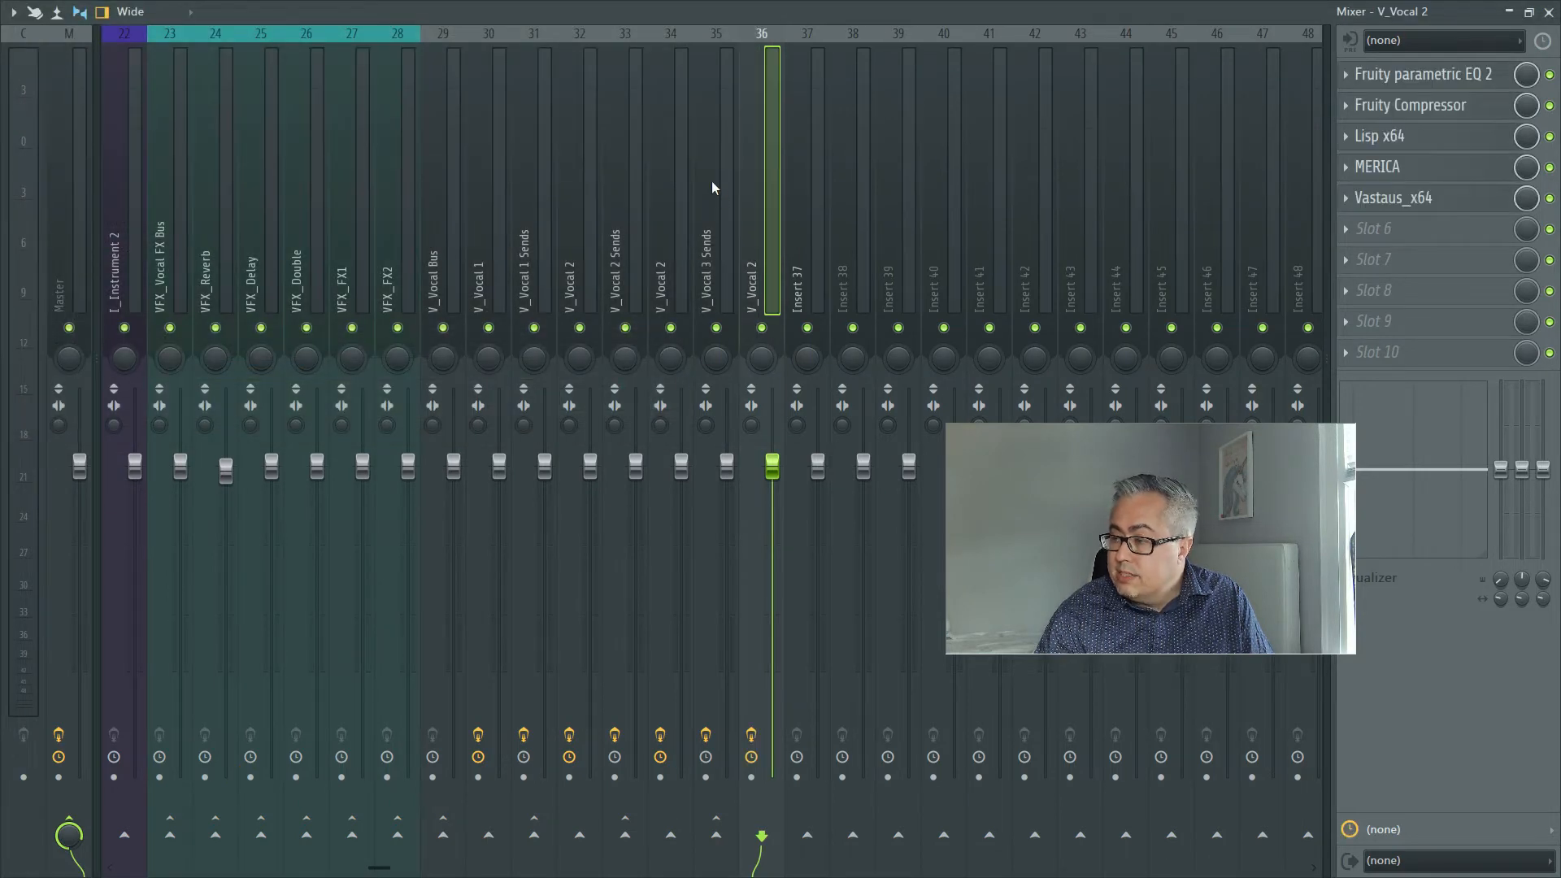
Save the mixer track state of V_Vocal 3 Sends as "Sends Template Demo" in the Mixer presets folder.
{"action": "left_click", "coordinate": [817, 197]}
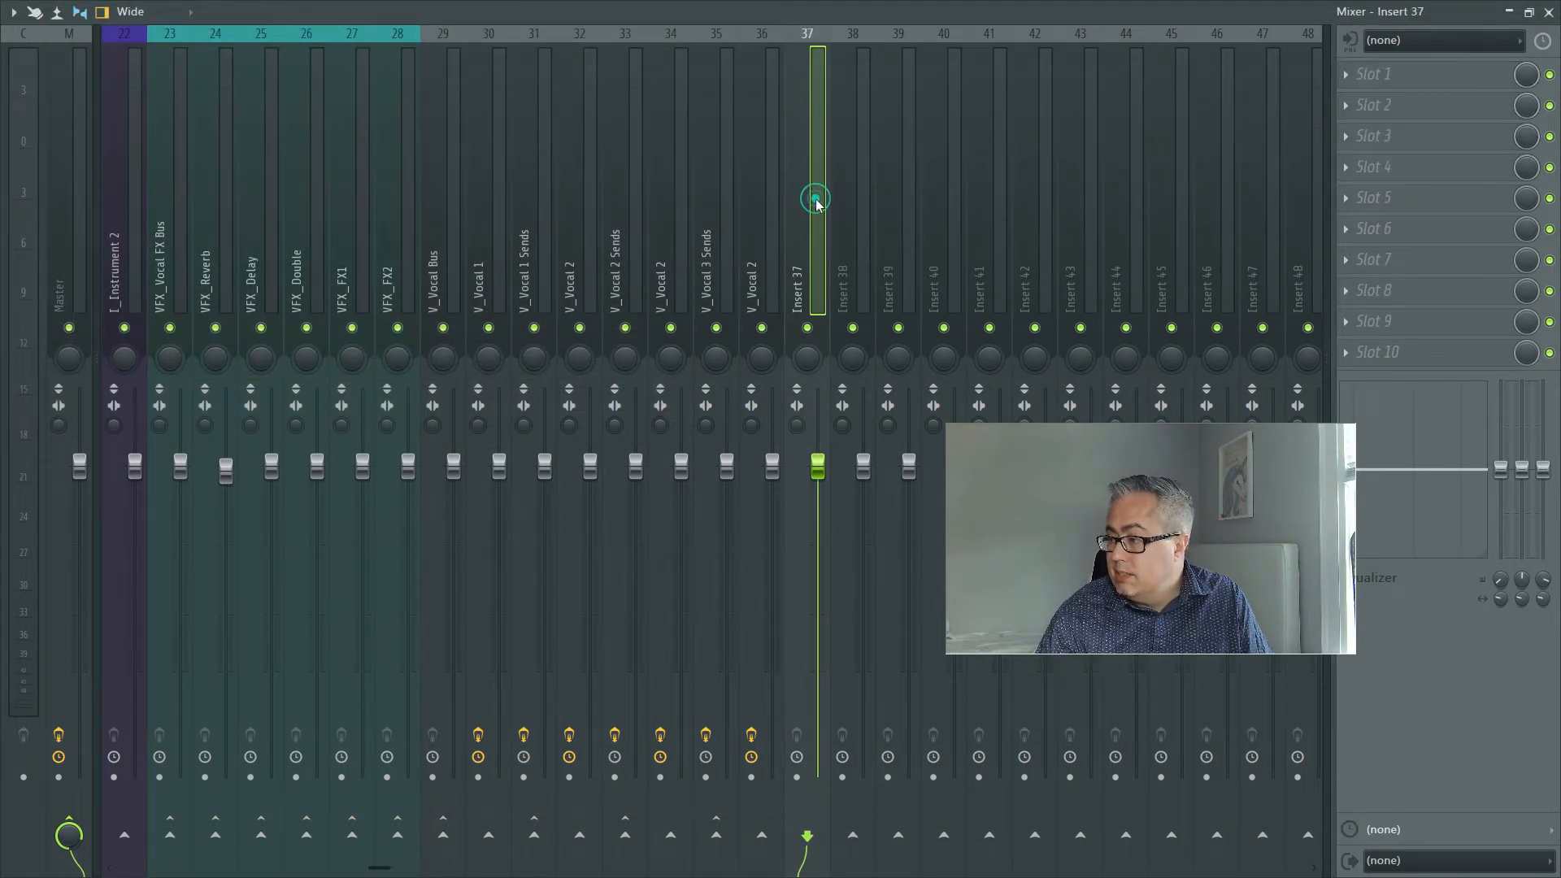
{"action": "left_click", "coordinate": [709, 197]}
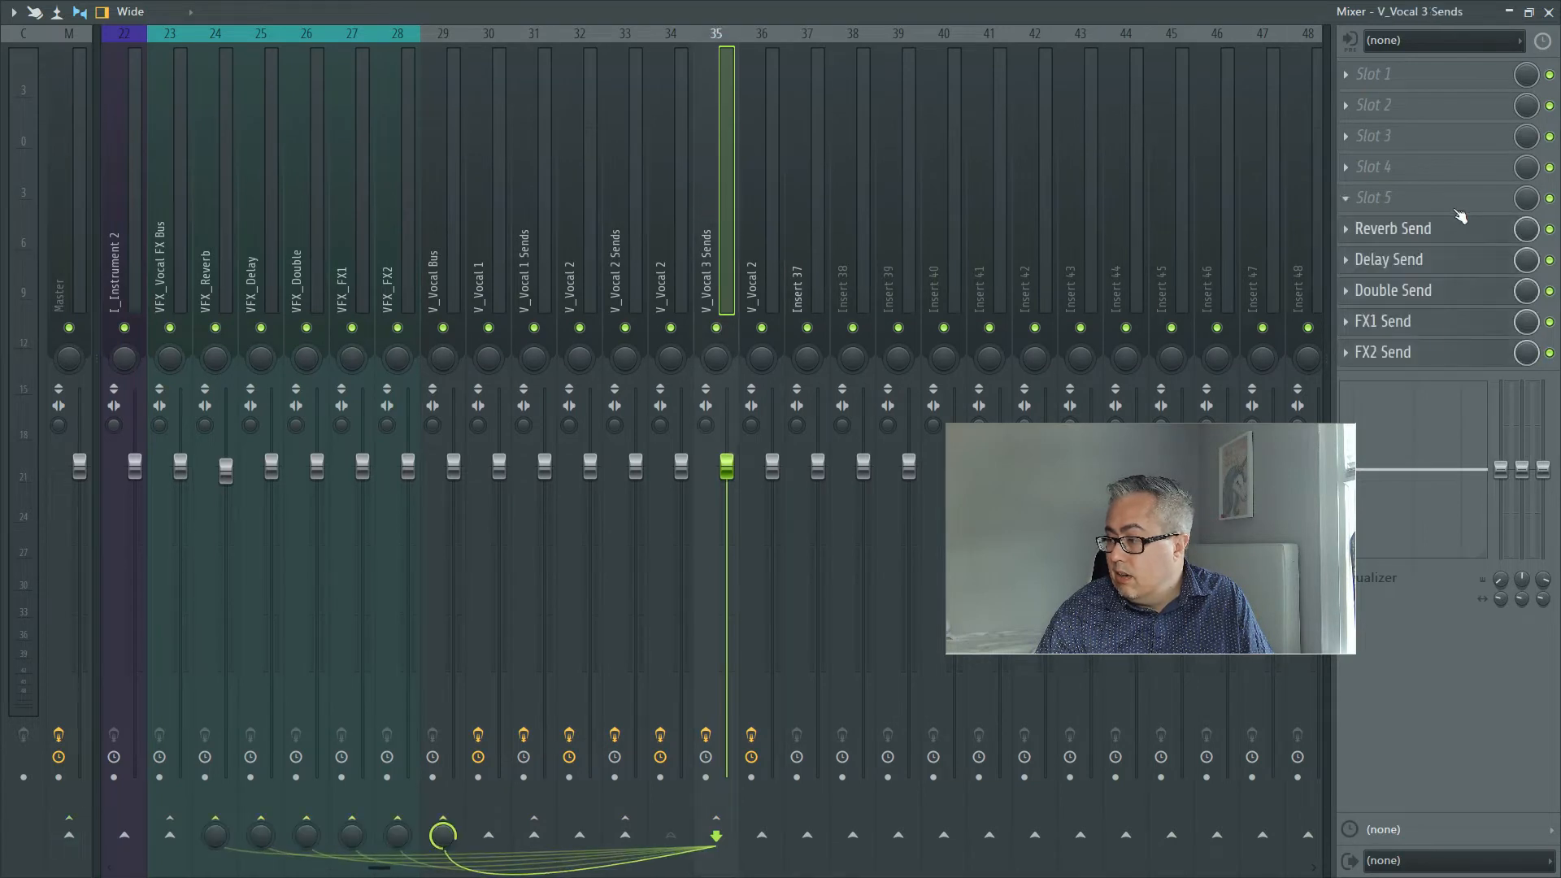
{"action": "right_click", "coordinate": [707, 70]}
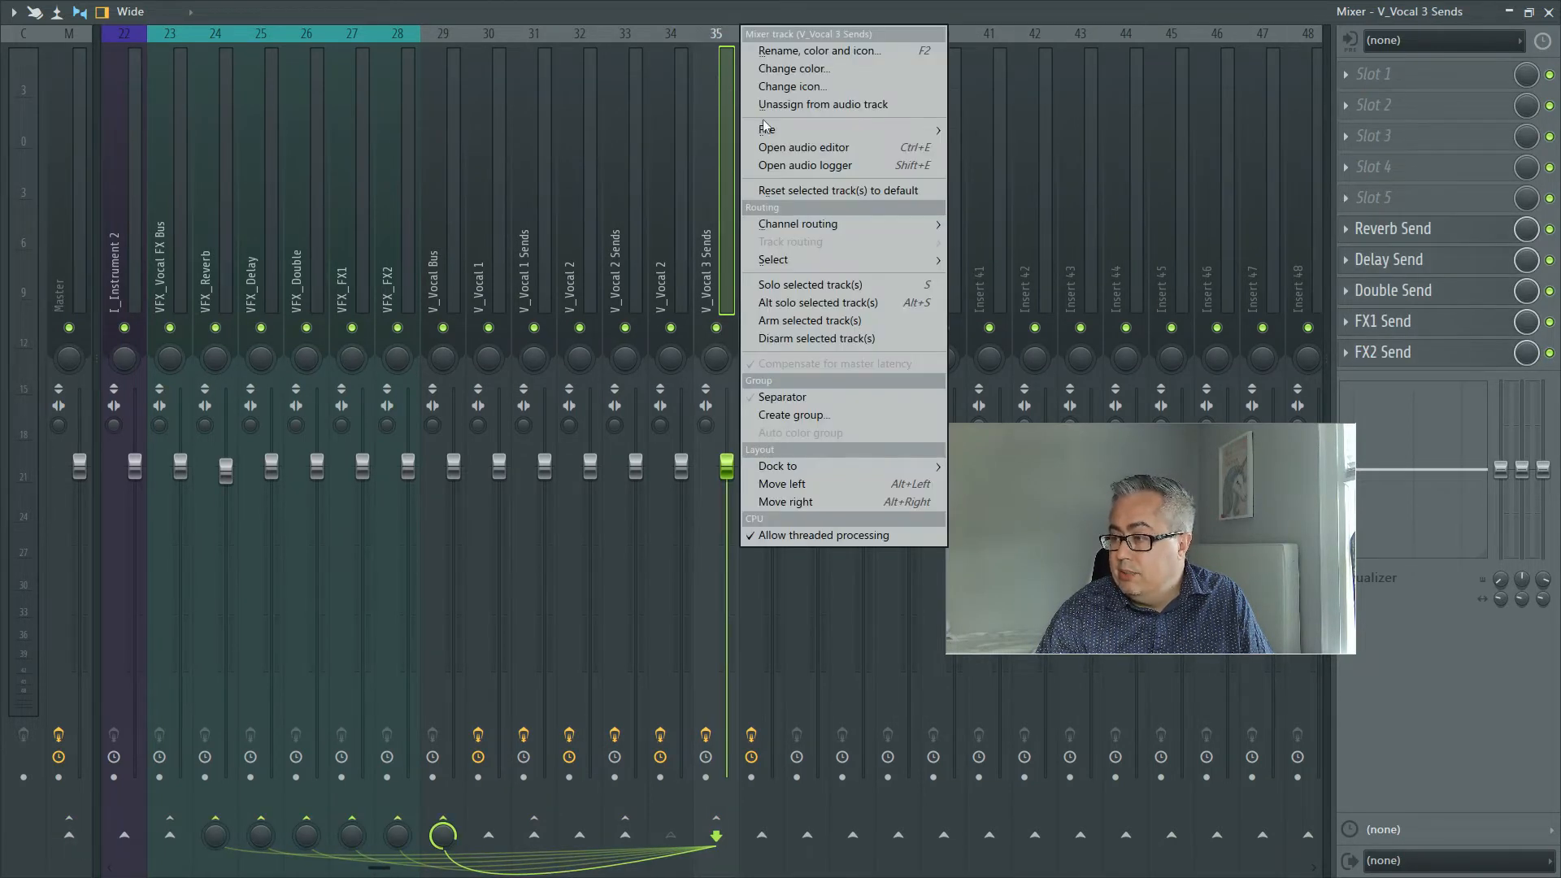
{"action": "mouse_move", "coordinate": [765, 128]}
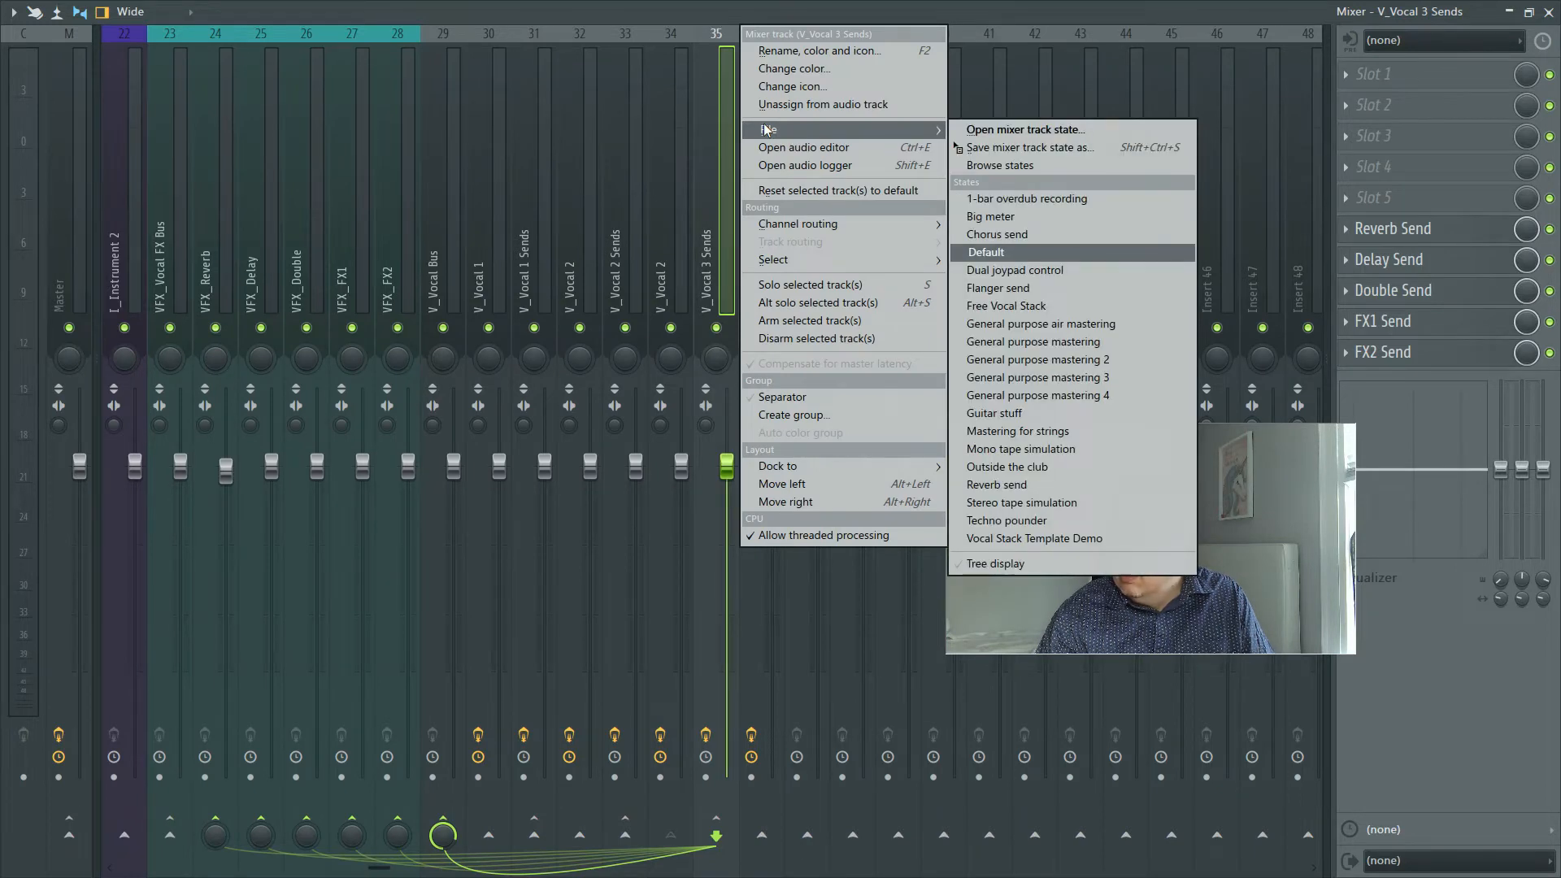
{"action": "left_click", "coordinate": [1000, 150]}
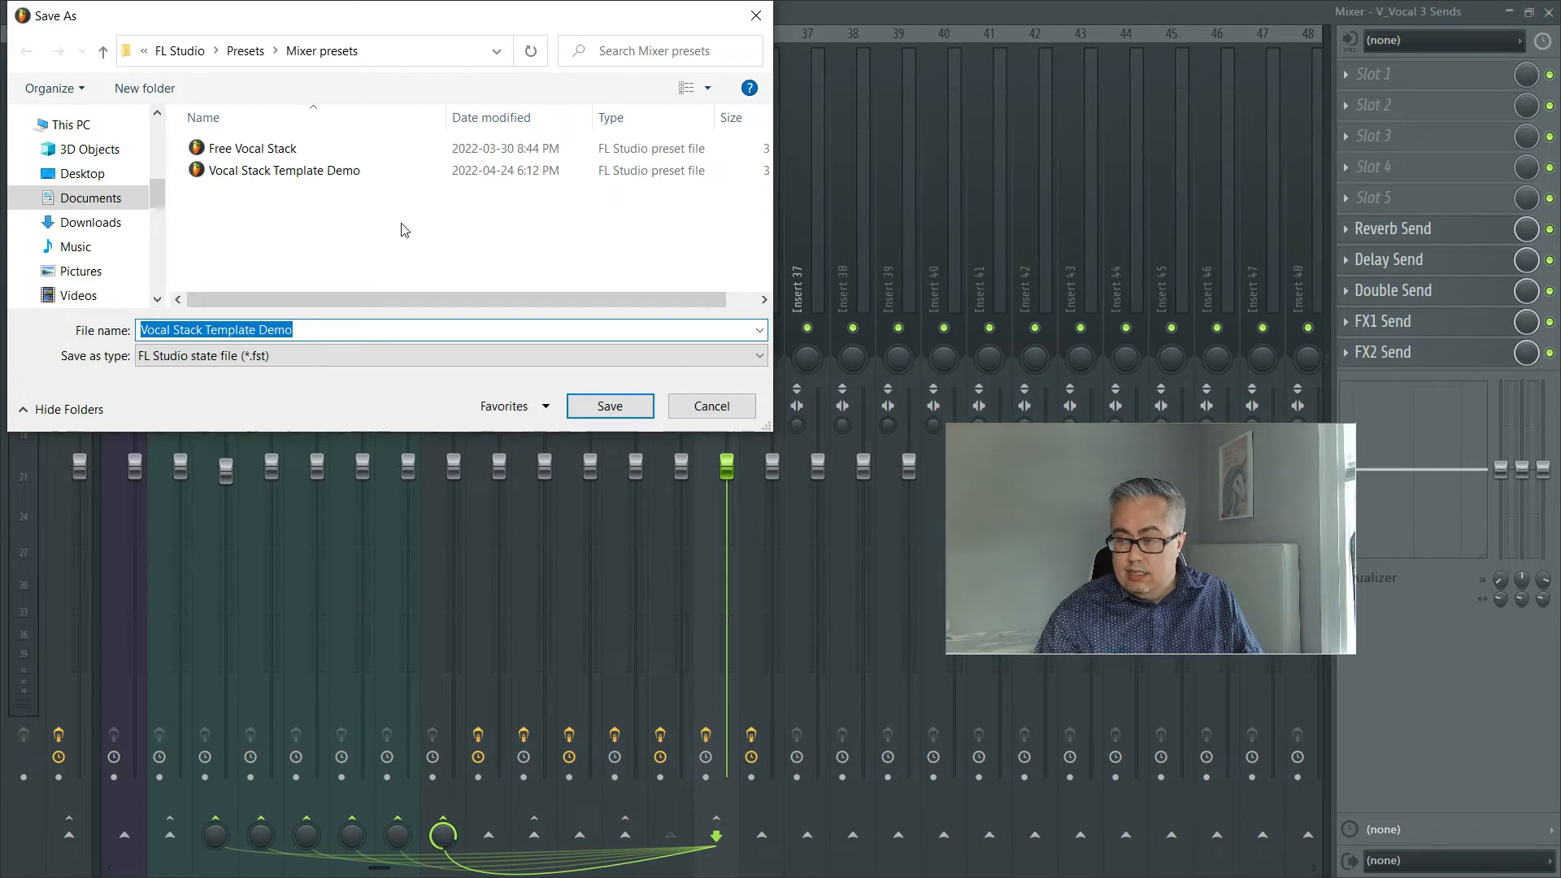
{"action": "type", "text": "Vco"}
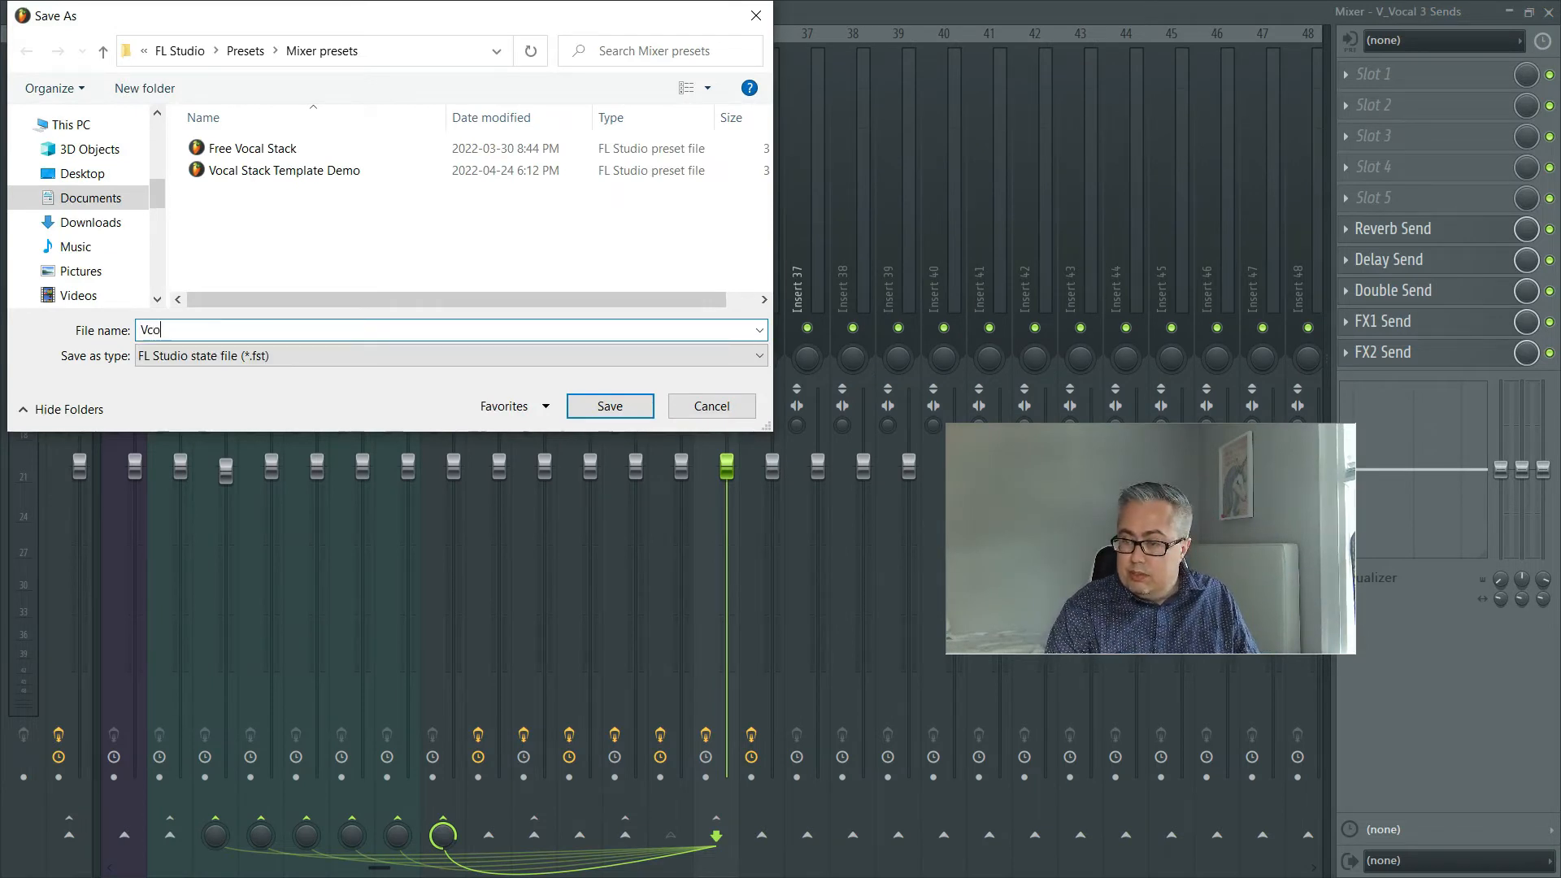
{"action": "key", "text": "BackSpace"}
{"action": "key", "text": "BackSpace"}
{"action": "key", "text": "BackSpace"}
{"action": "type", "text": "Sends "}
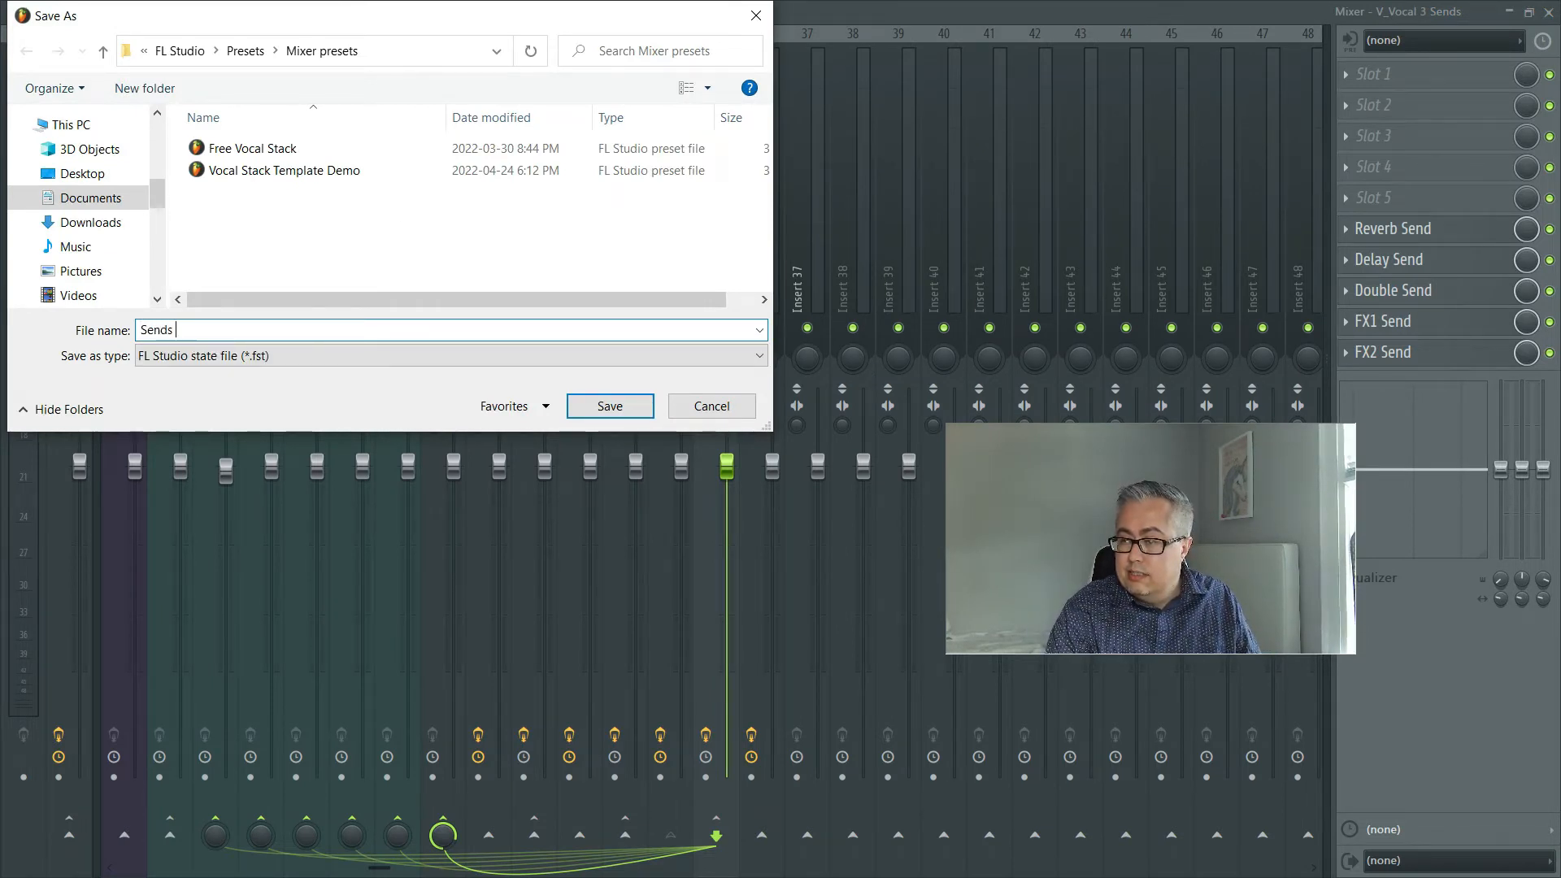
{"action": "type", "text": "Template Demo"}
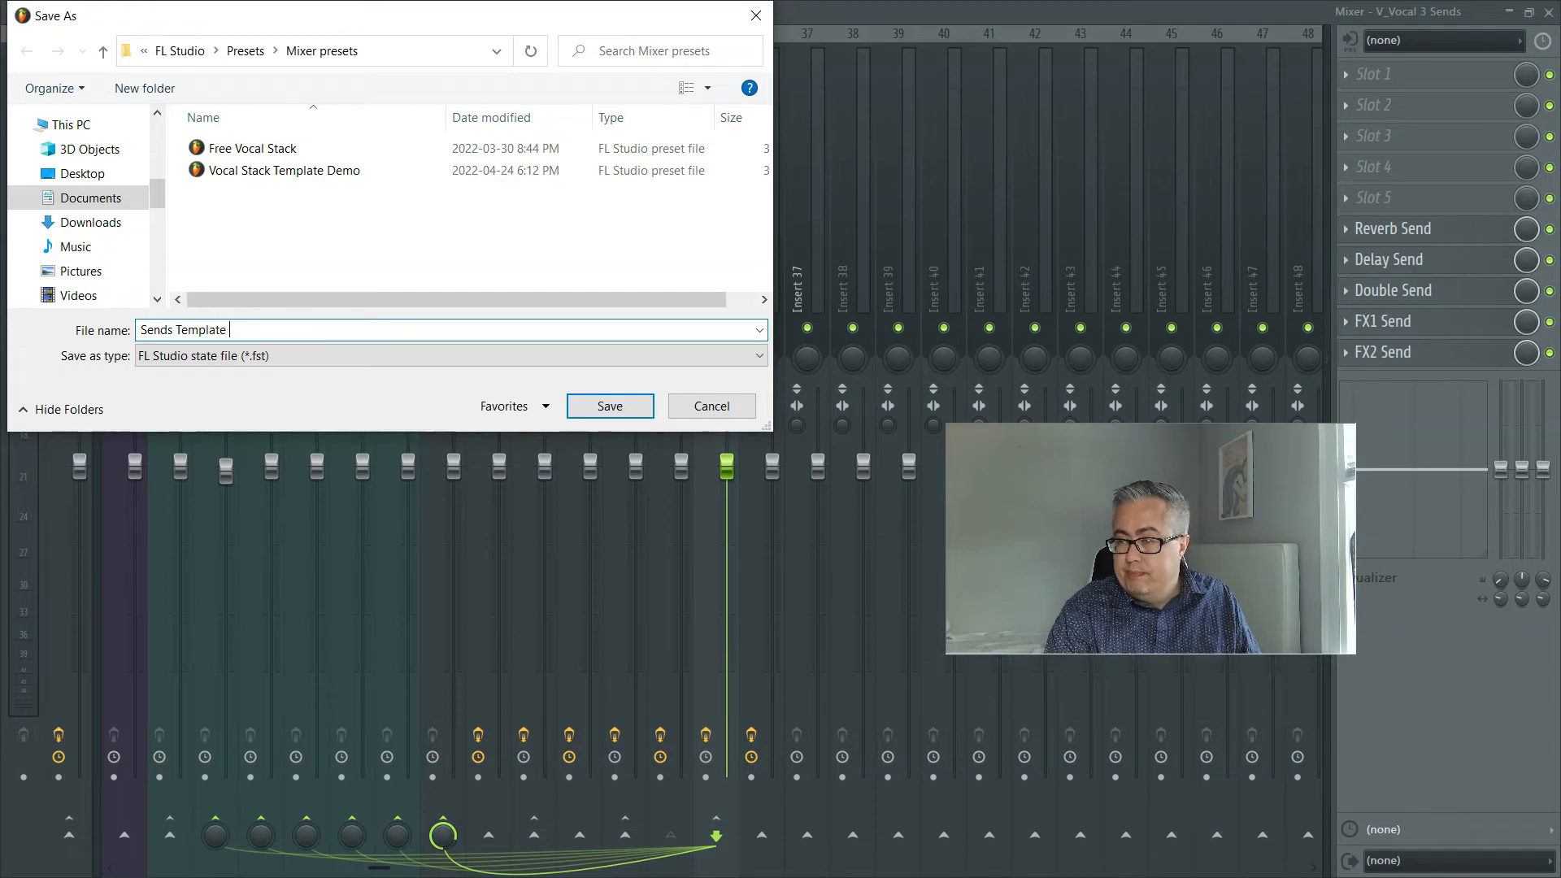
{"action": "left_click", "coordinate": [610, 406]}
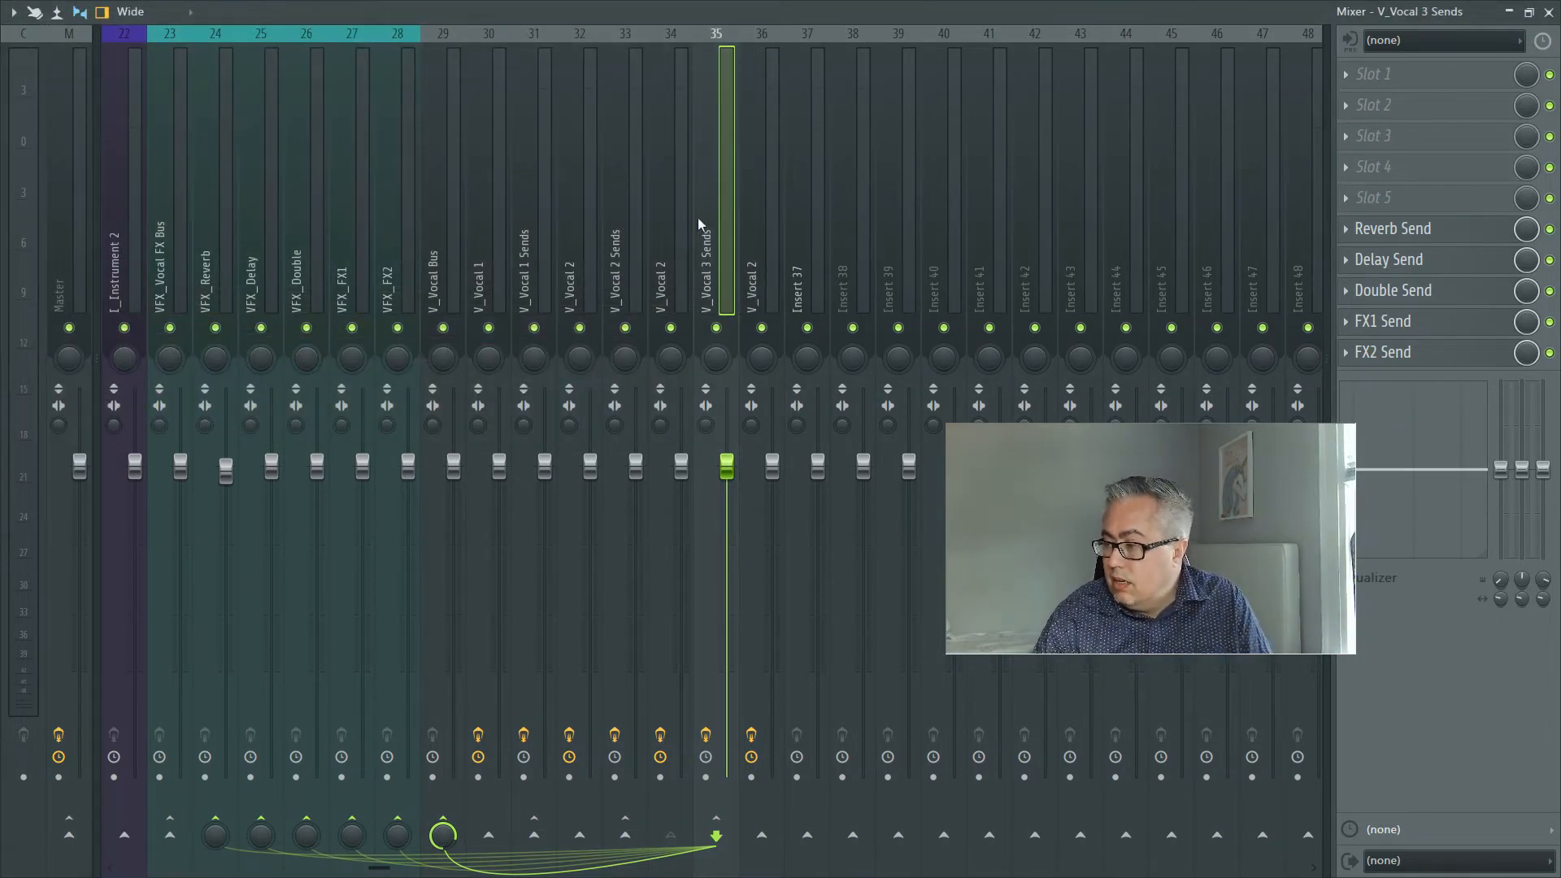
Load the "Sends Template Demo" mixer track state onto the Insert 37 track.
{"action": "left_click", "coordinate": [792, 181]}
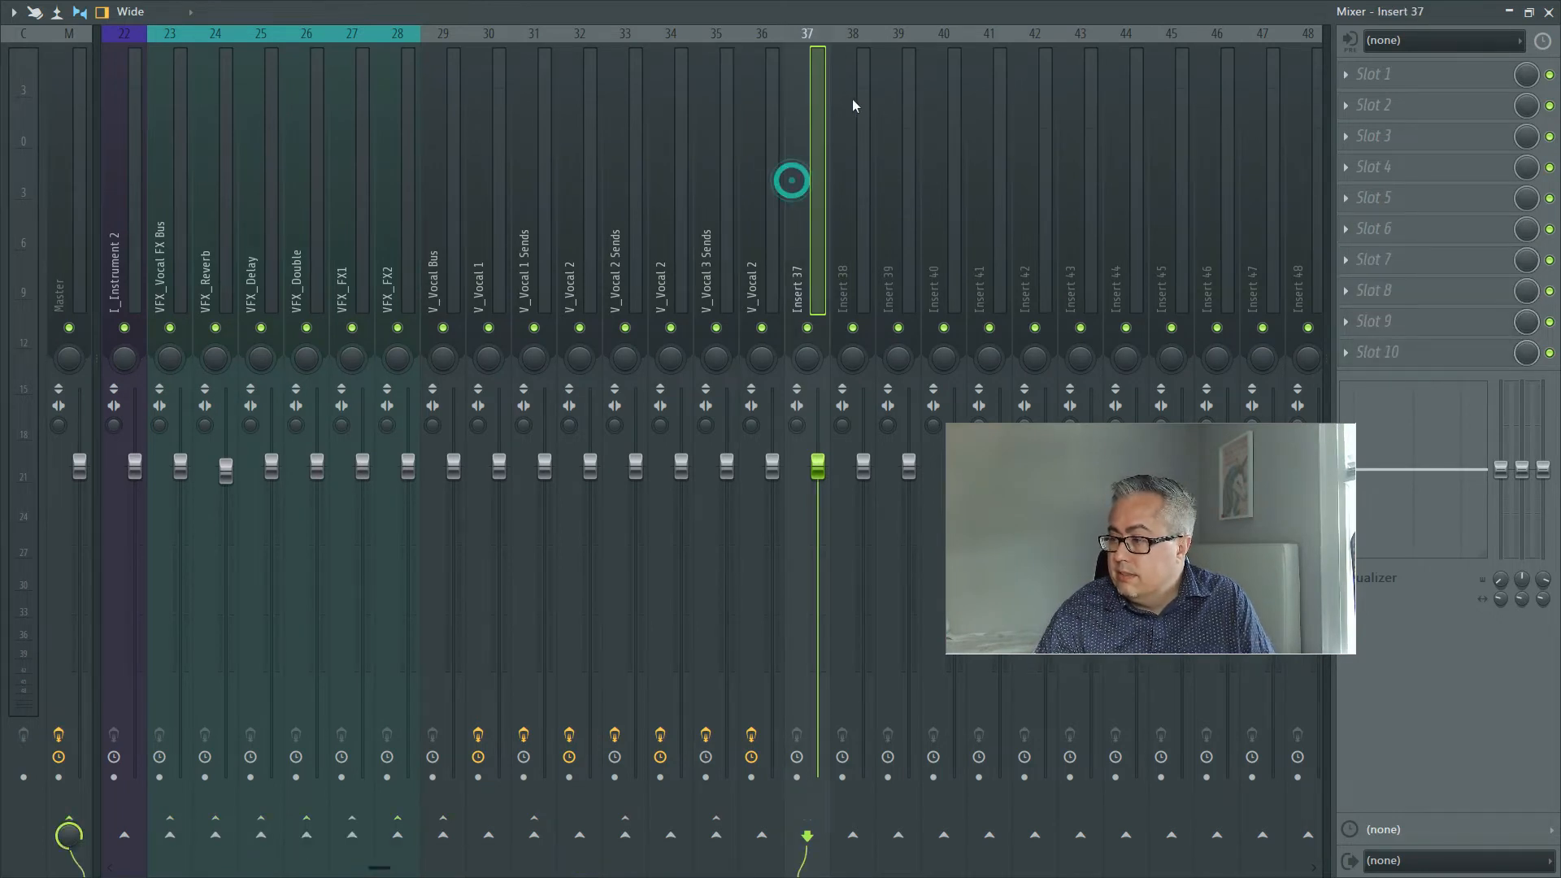
{"action": "right_click", "coordinate": [803, 70]}
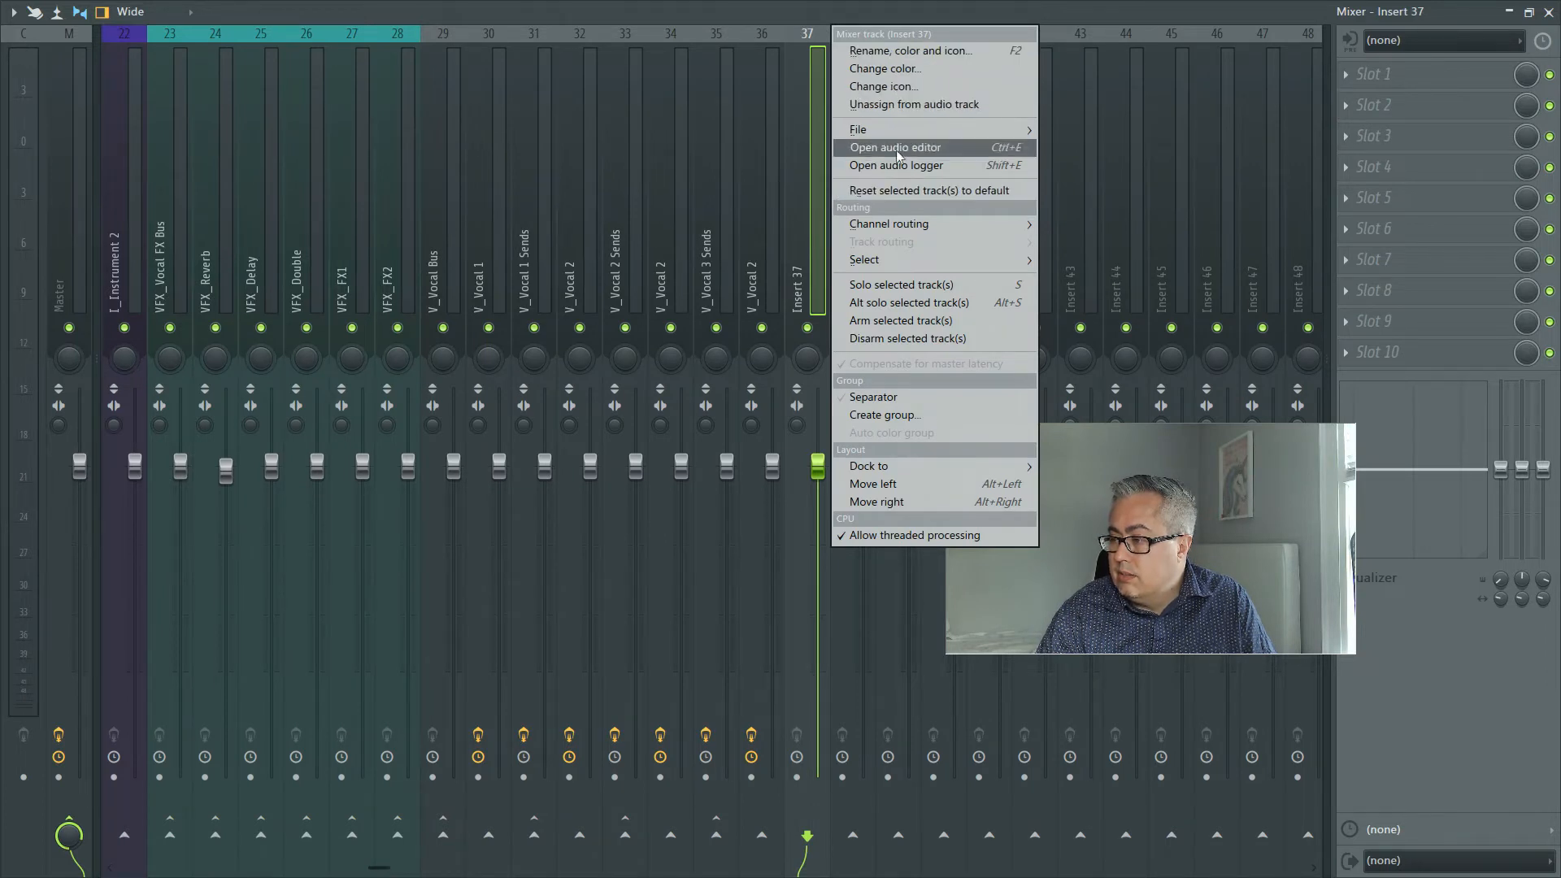
{"action": "mouse_move", "coordinate": [895, 129]}
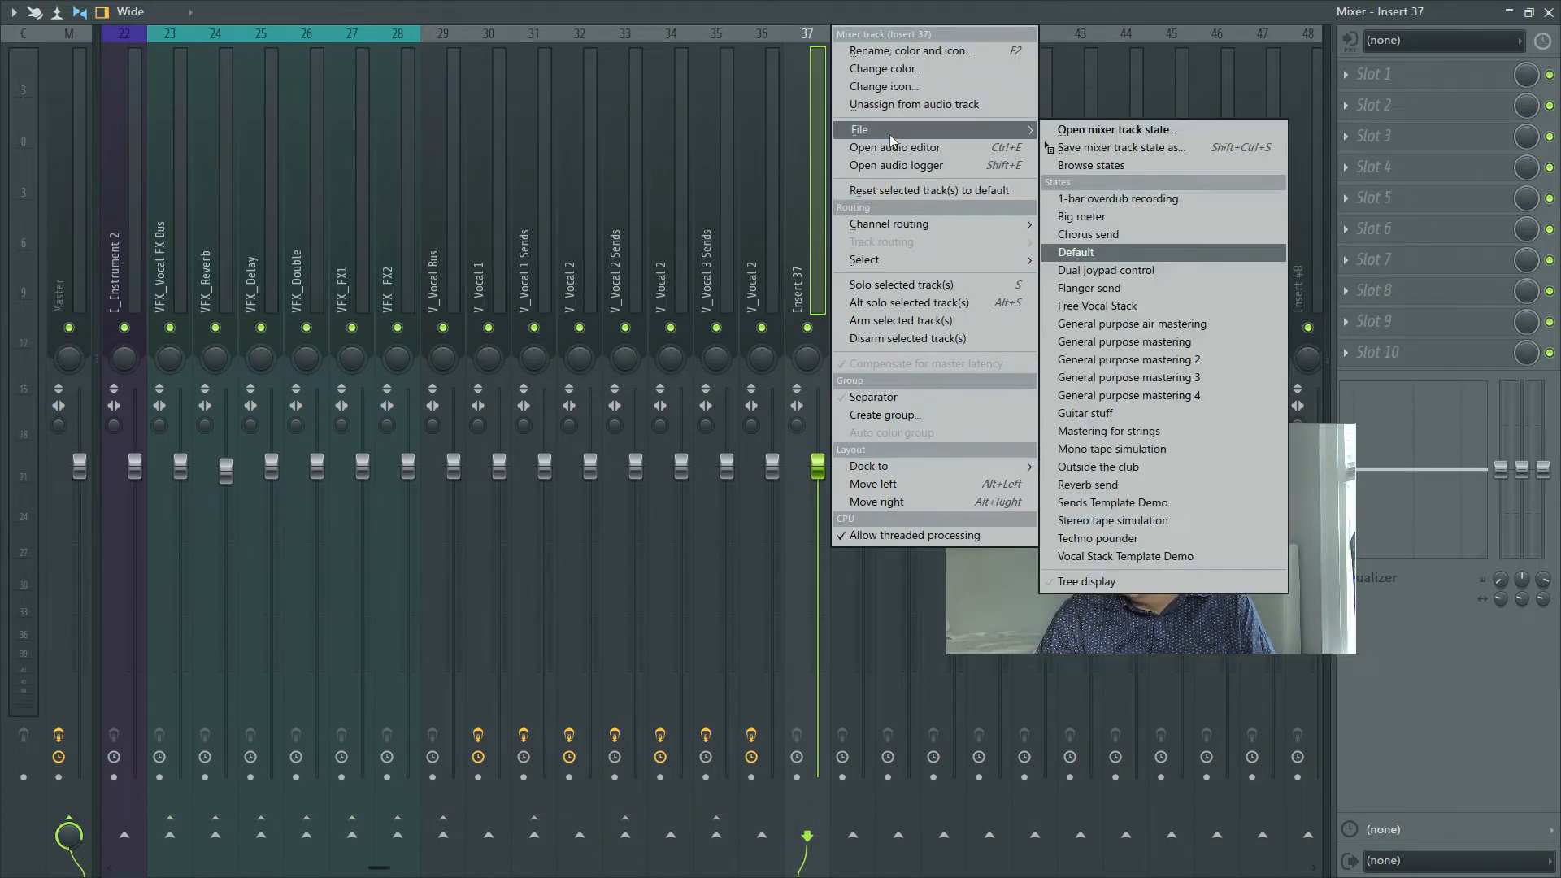
{"action": "left_click", "coordinate": [1191, 133]}
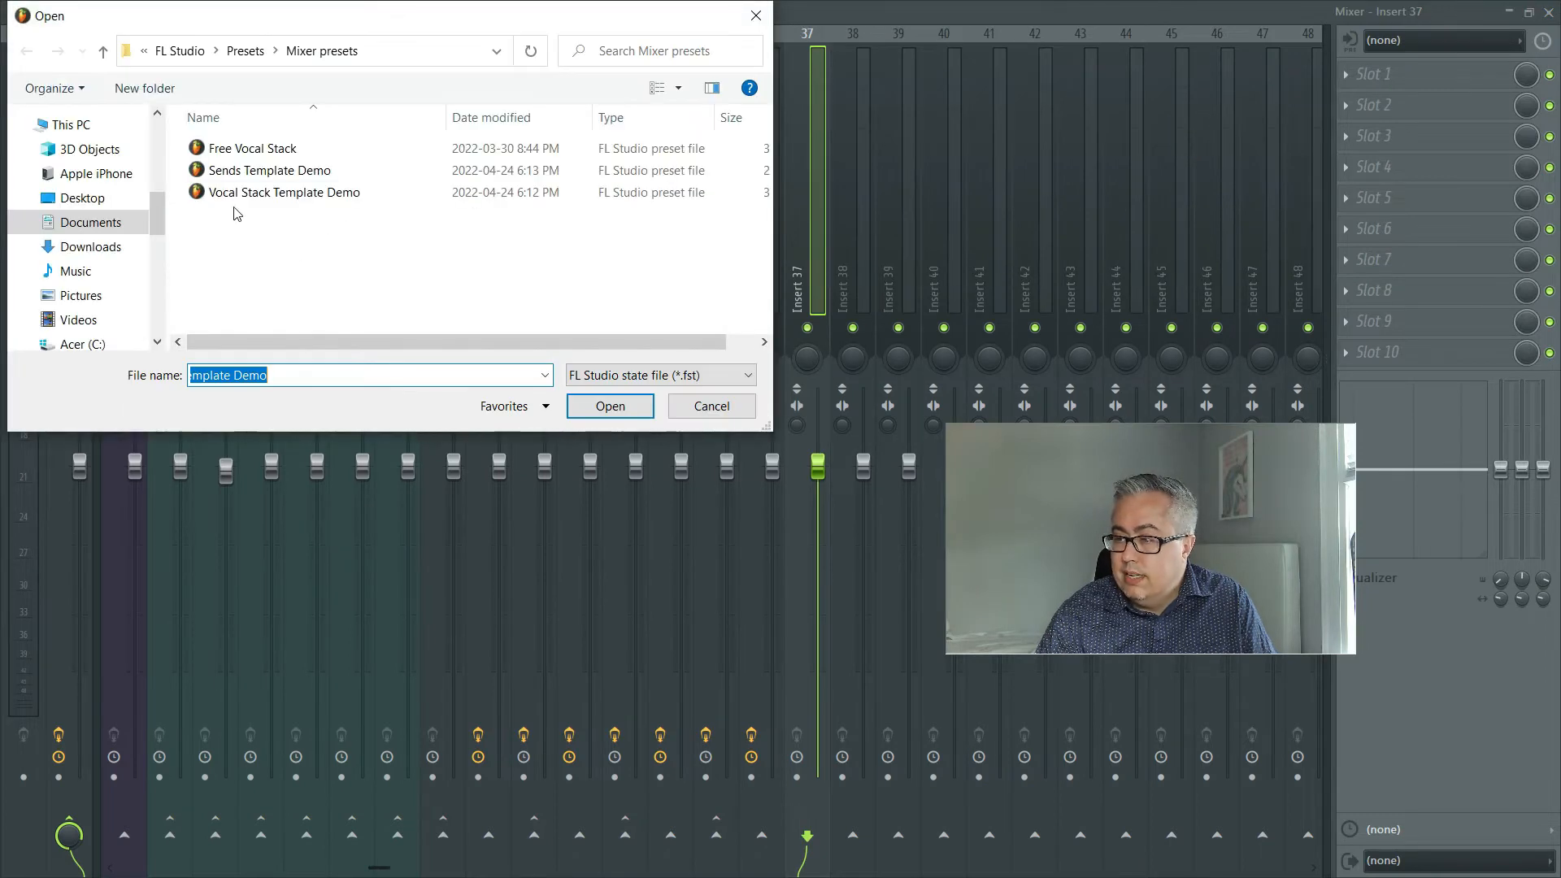
{"action": "double_click", "coordinate": [240, 177]}
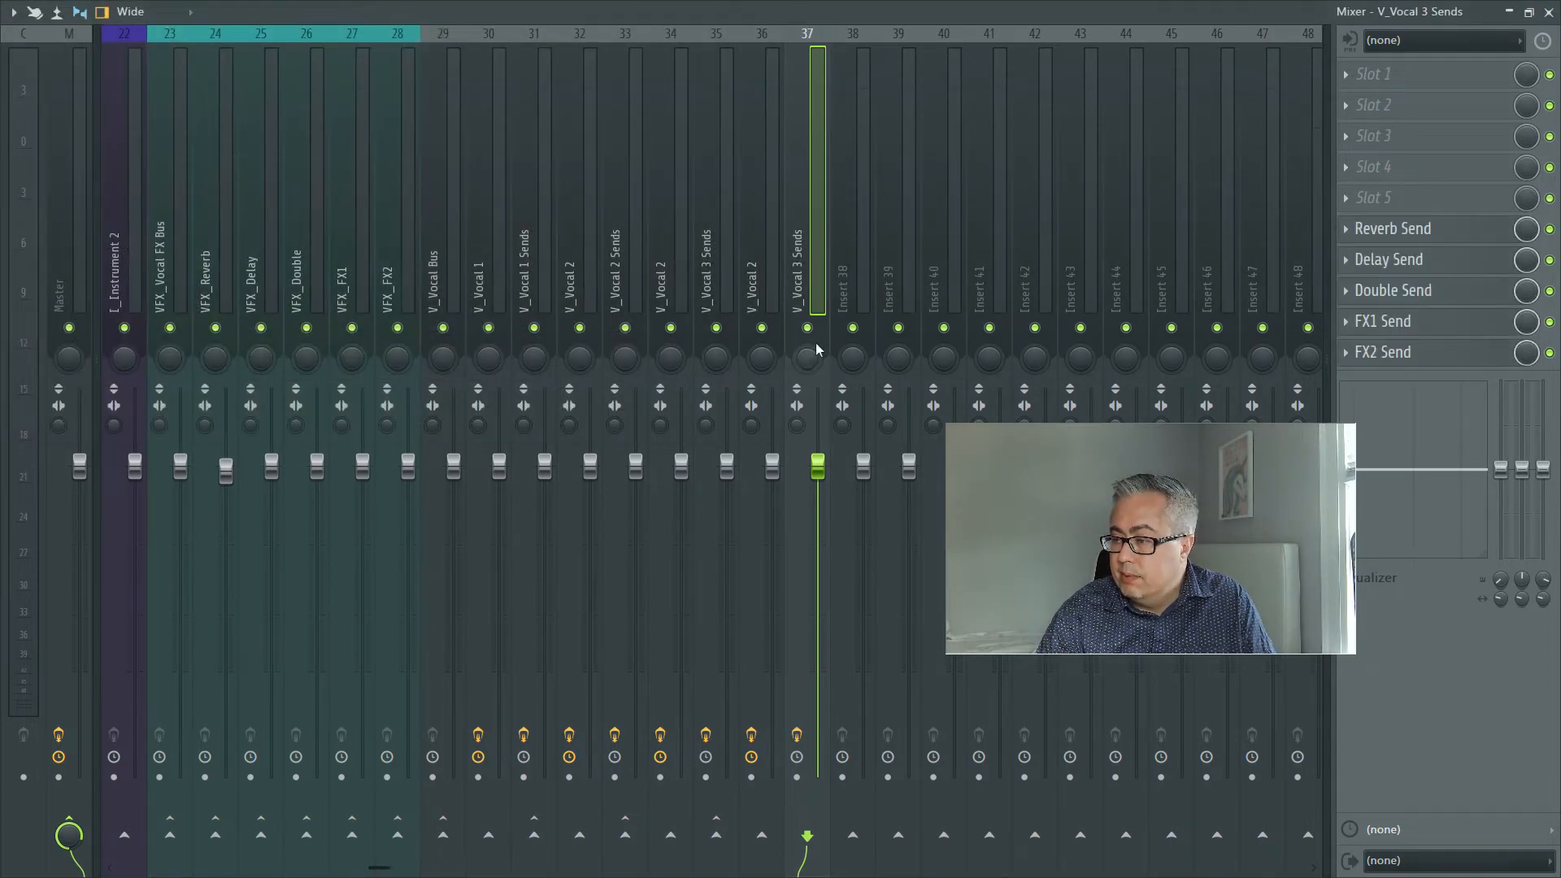
Compare the effect slots of mixer tracks 36 and 37, and rename track 36 as V_Vocal 4.
{"action": "left_click", "coordinate": [767, 275]}
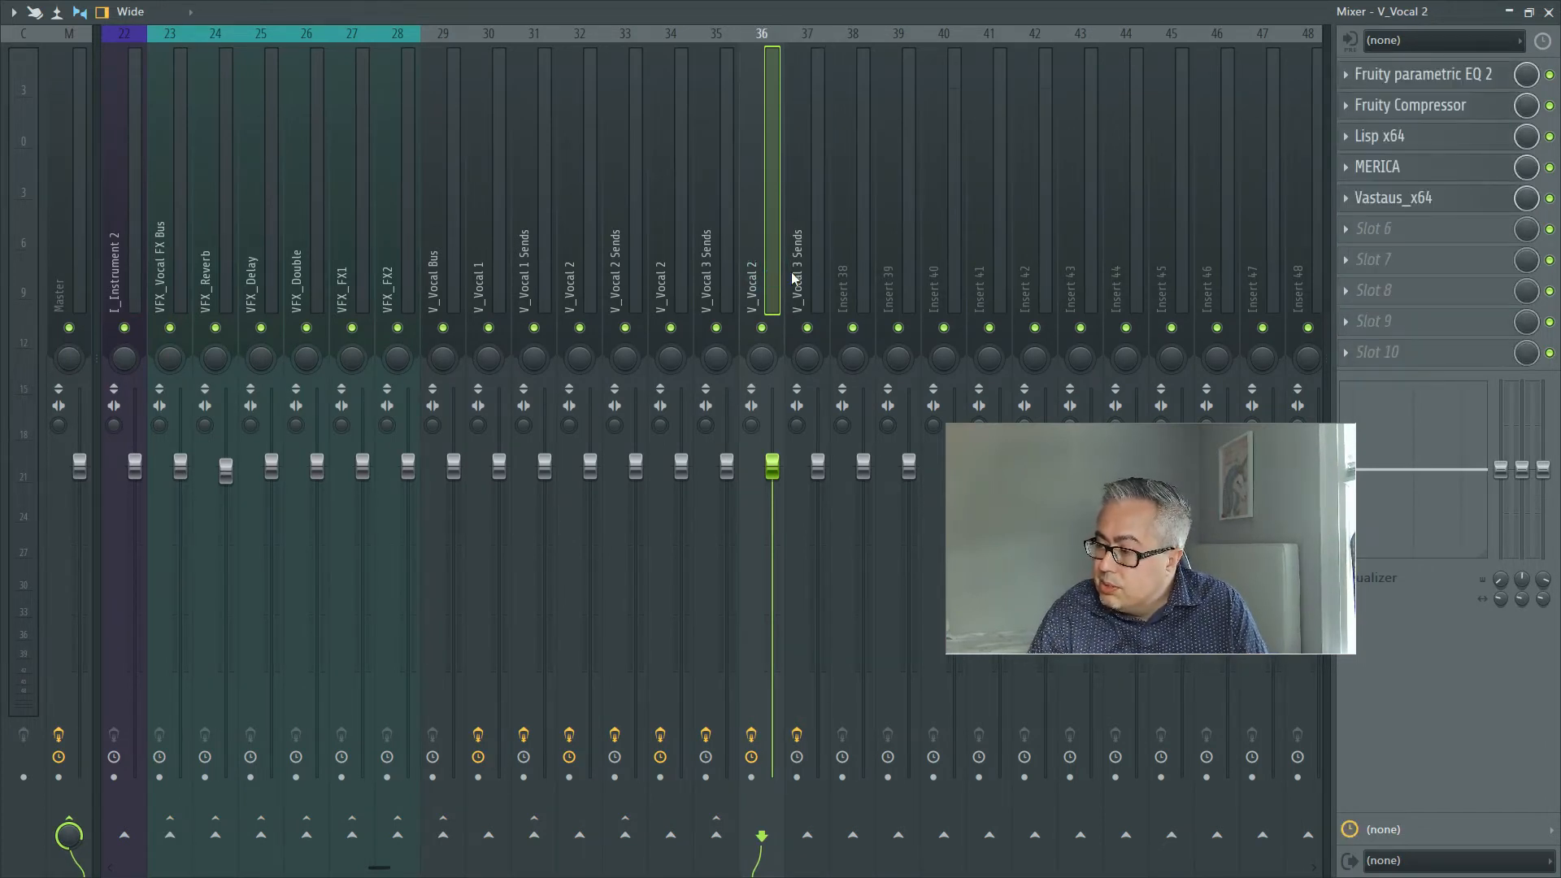
{"action": "left_click", "coordinate": [793, 278]}
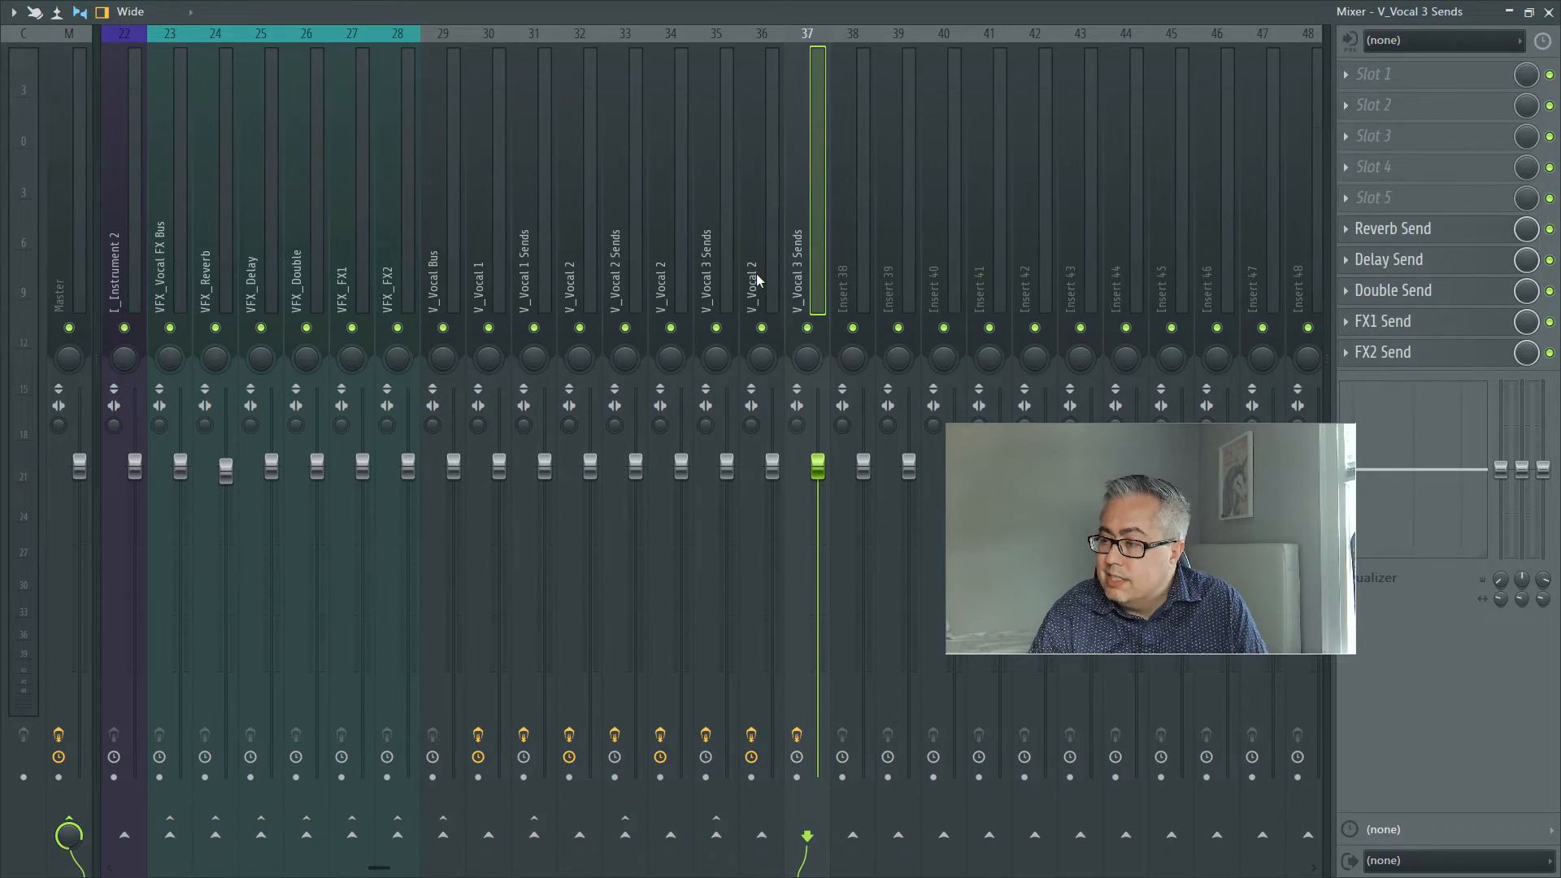
{"action": "left_click", "coordinate": [756, 279]}
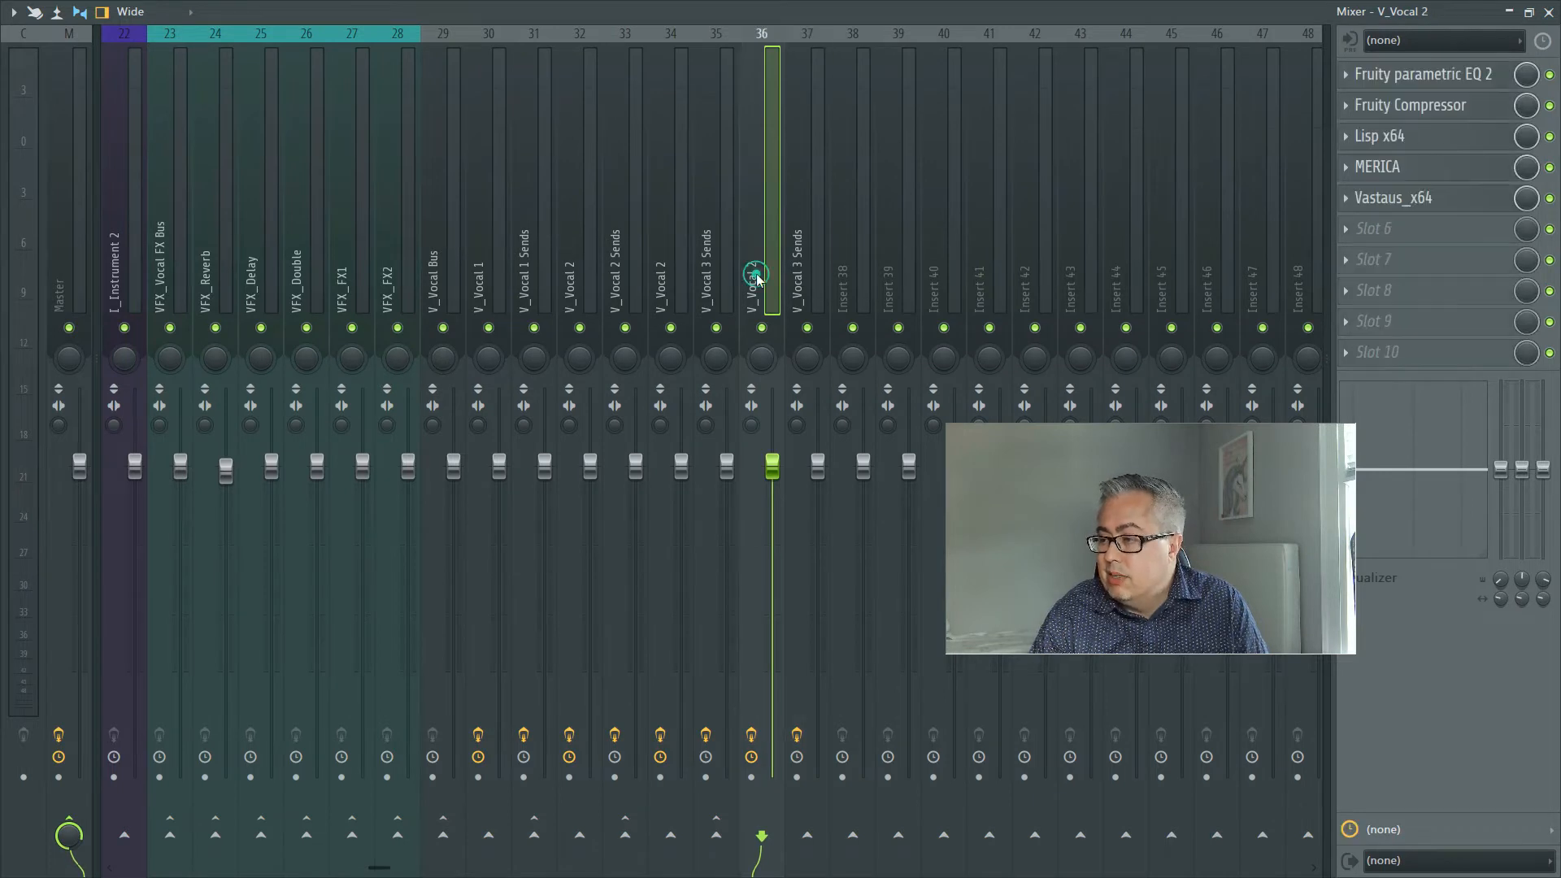
{"action": "right_click", "coordinate": [748, 232]}
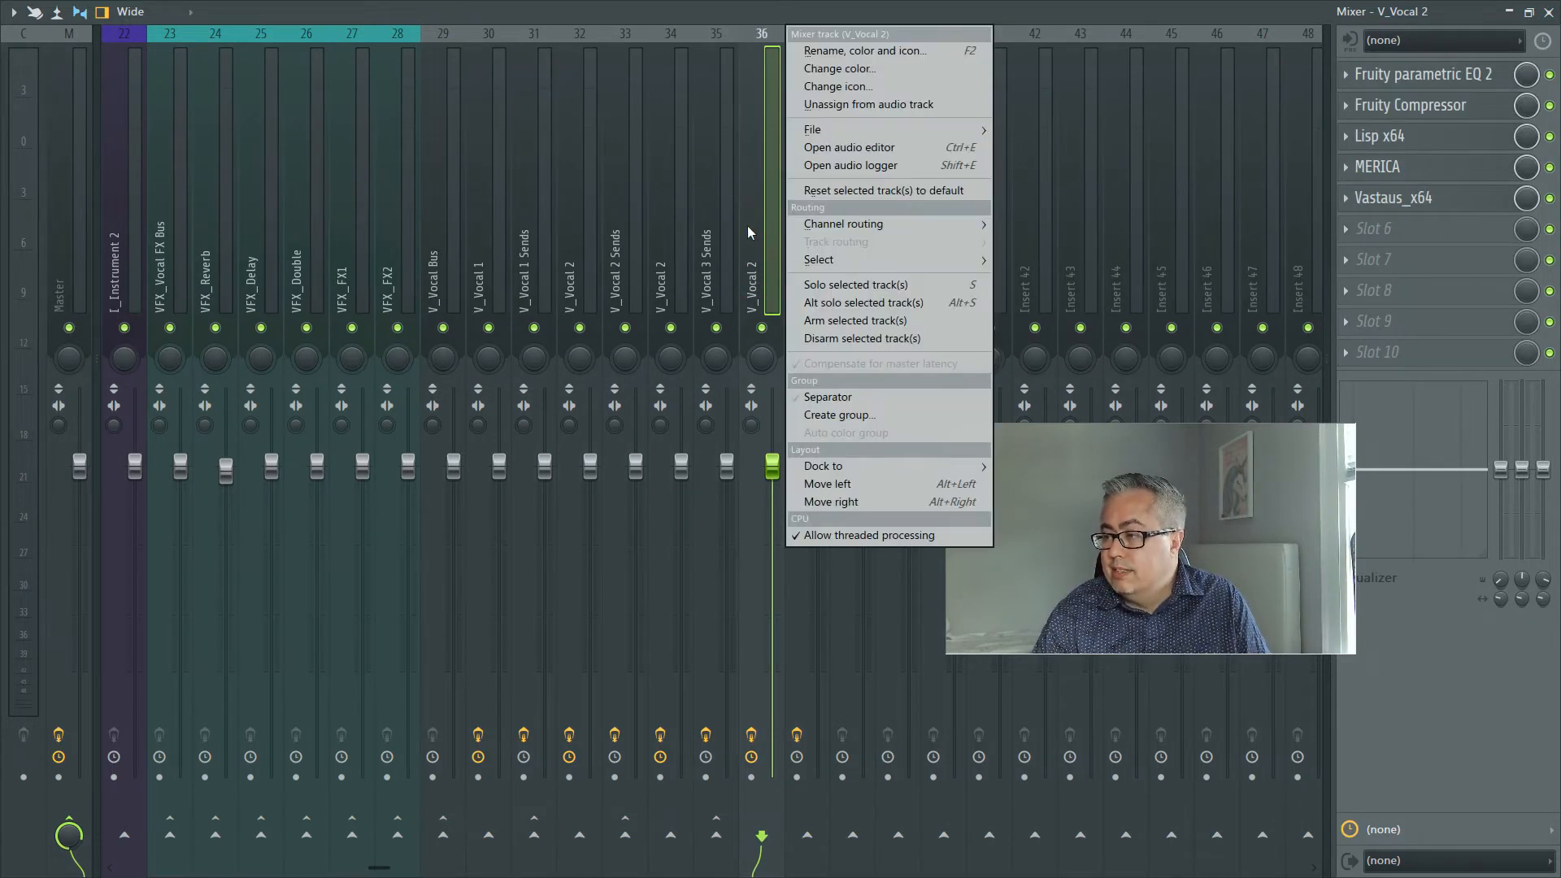
{"action": "left_click", "coordinate": [845, 51]}
{"action": "left_click", "coordinate": [741, 29]}
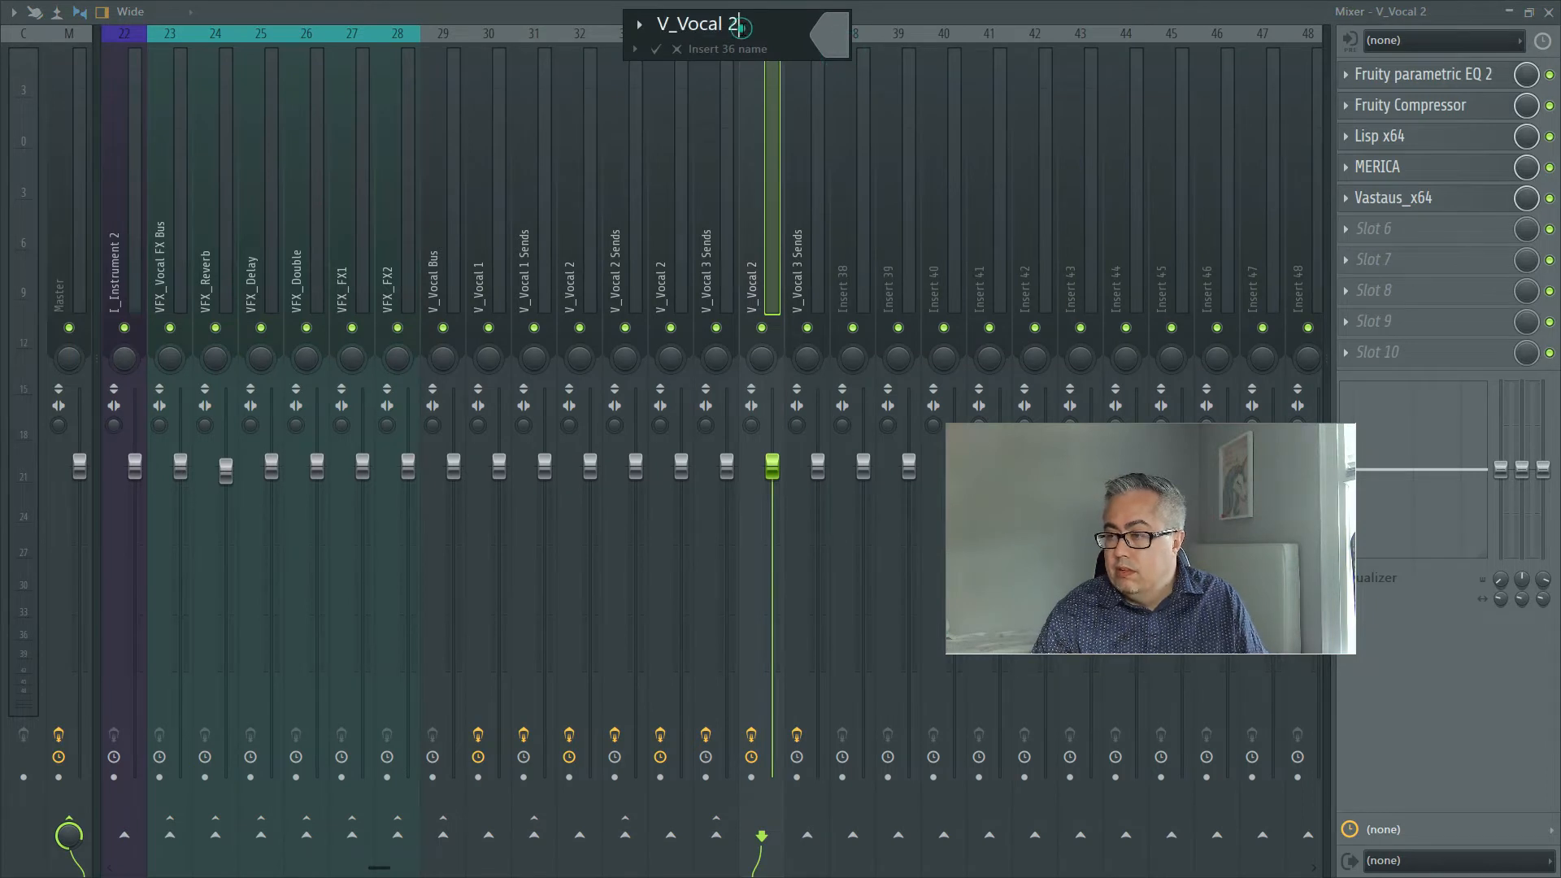
{"action": "key", "text": "BackSpace"}
{"action": "type", "text": "4"}
{"action": "key", "text": "Return"}
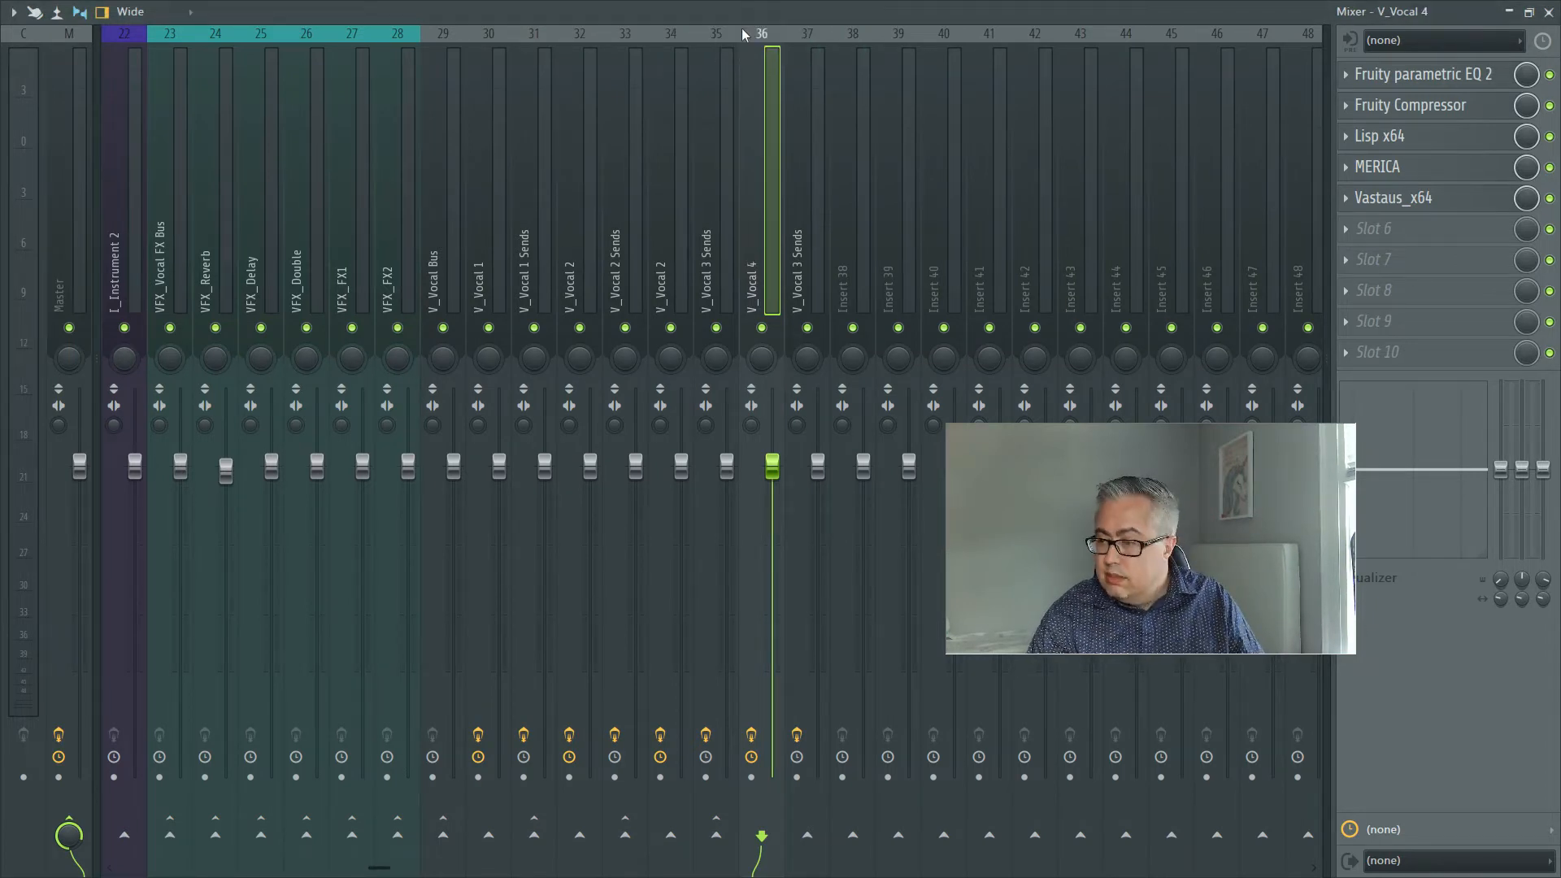
{"action": "right_click", "coordinate": [742, 28]}
{"action": "left_click", "coordinate": [774, 173]}
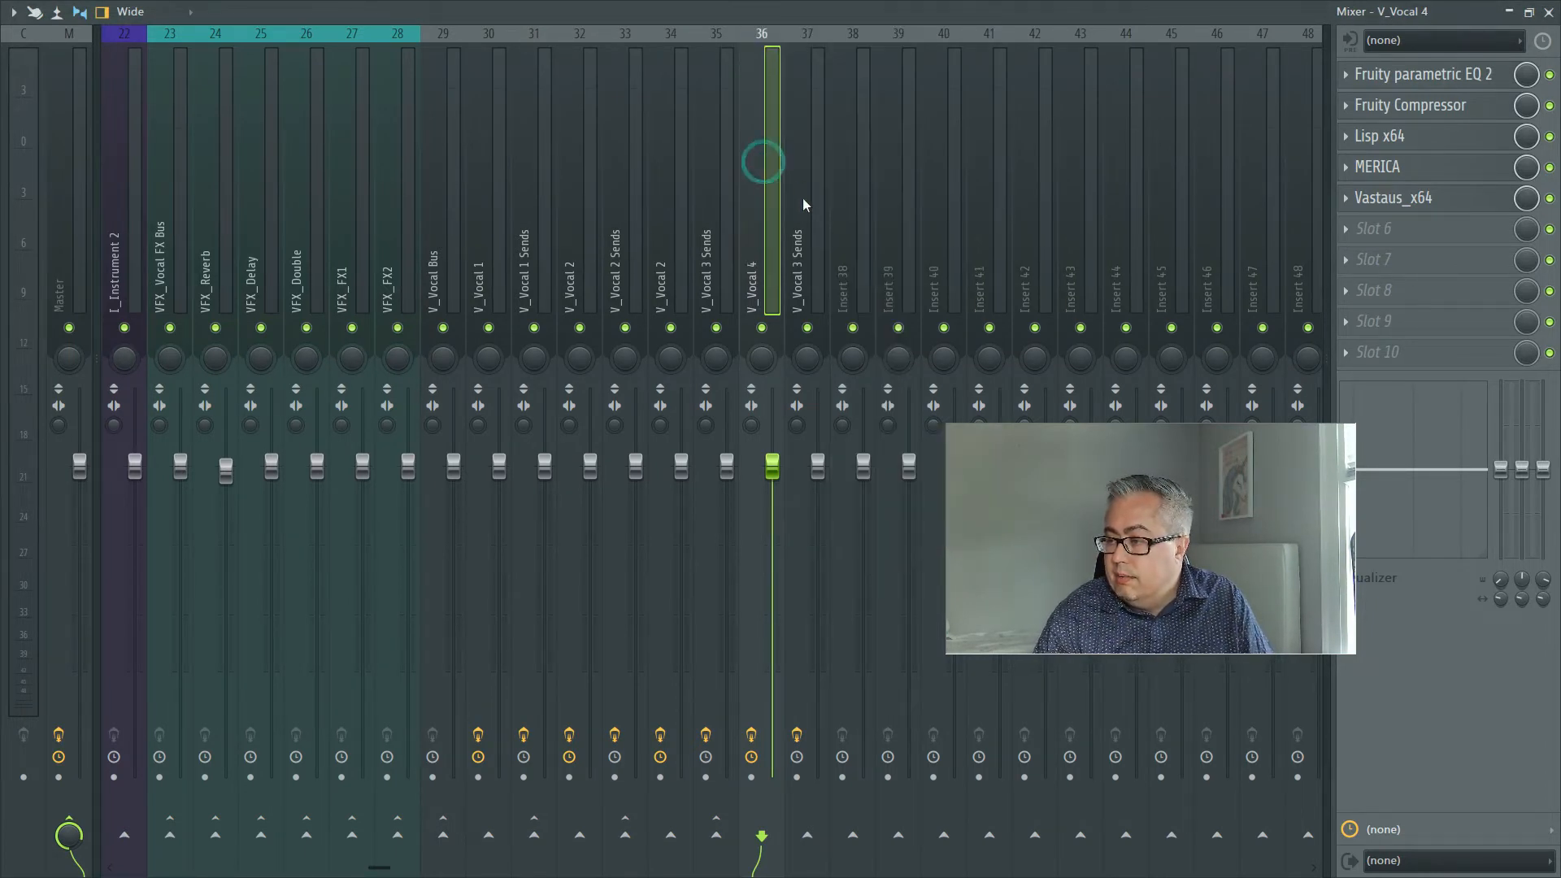
Rename mixer track 37 as V_Vocal 4 Sends.
{"action": "right_click", "coordinate": [802, 197]}
{"action": "left_click", "coordinate": [858, 51]}
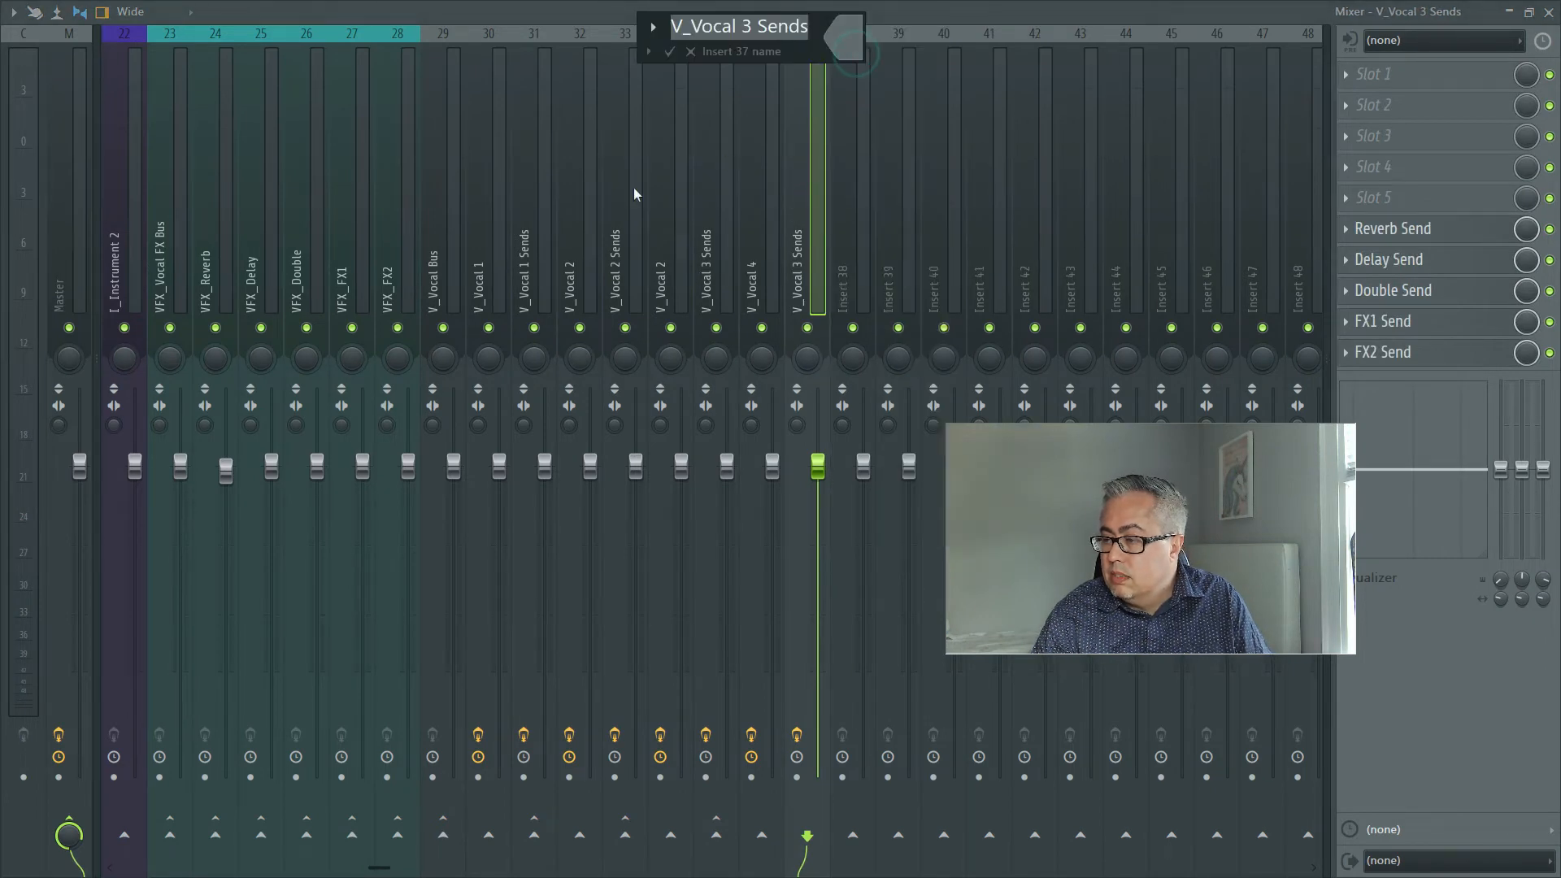
{"action": "left_click", "coordinate": [758, 26]}
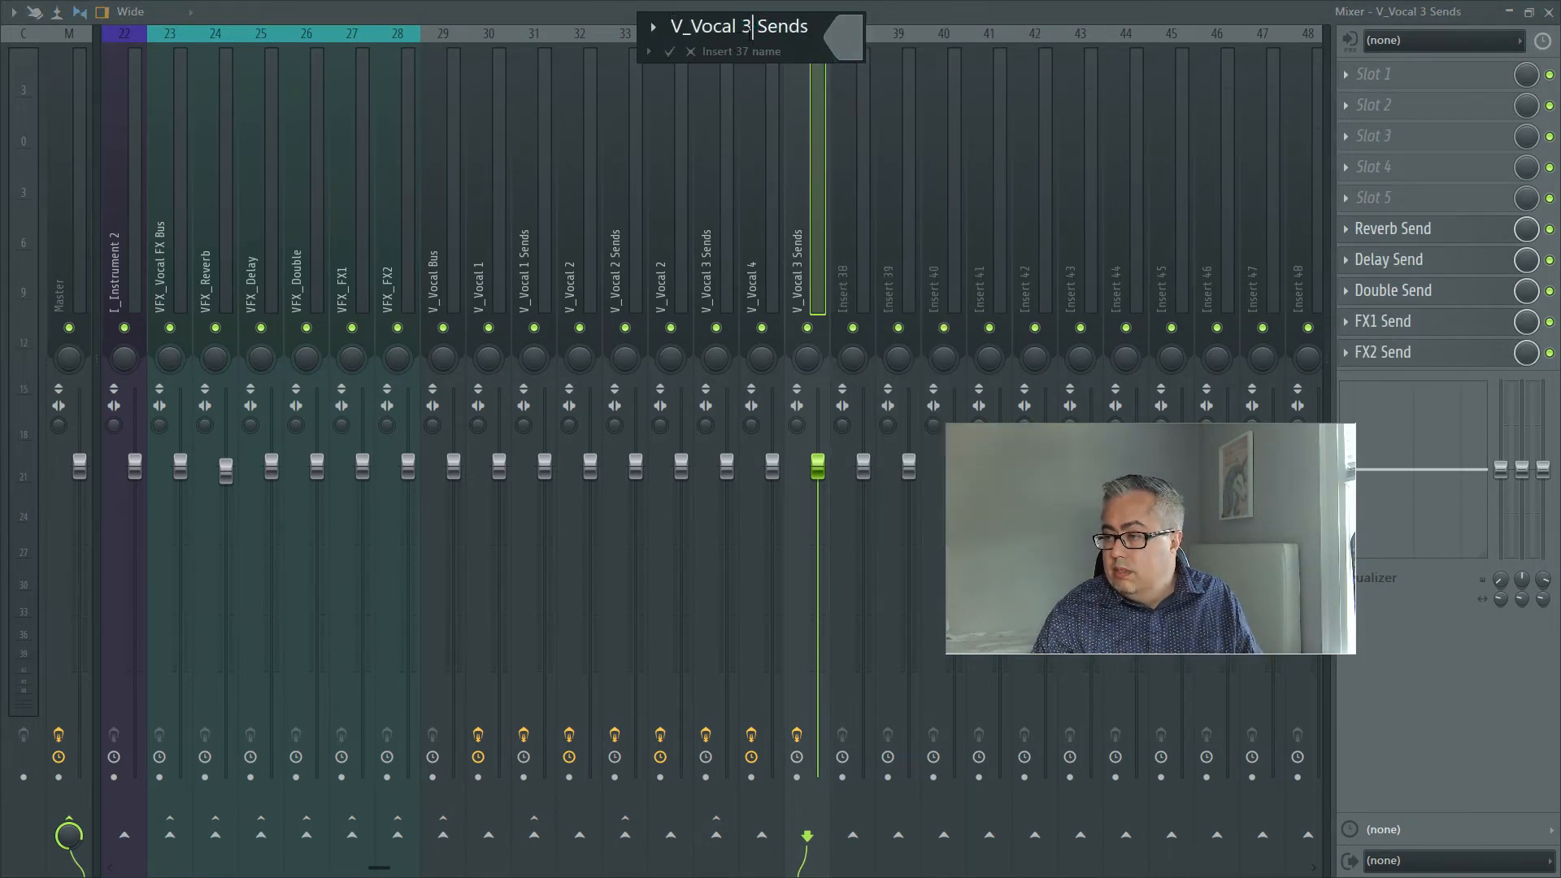
{"action": "key", "text": "BackSpace"}
{"action": "key", "text": "BackSpace"}
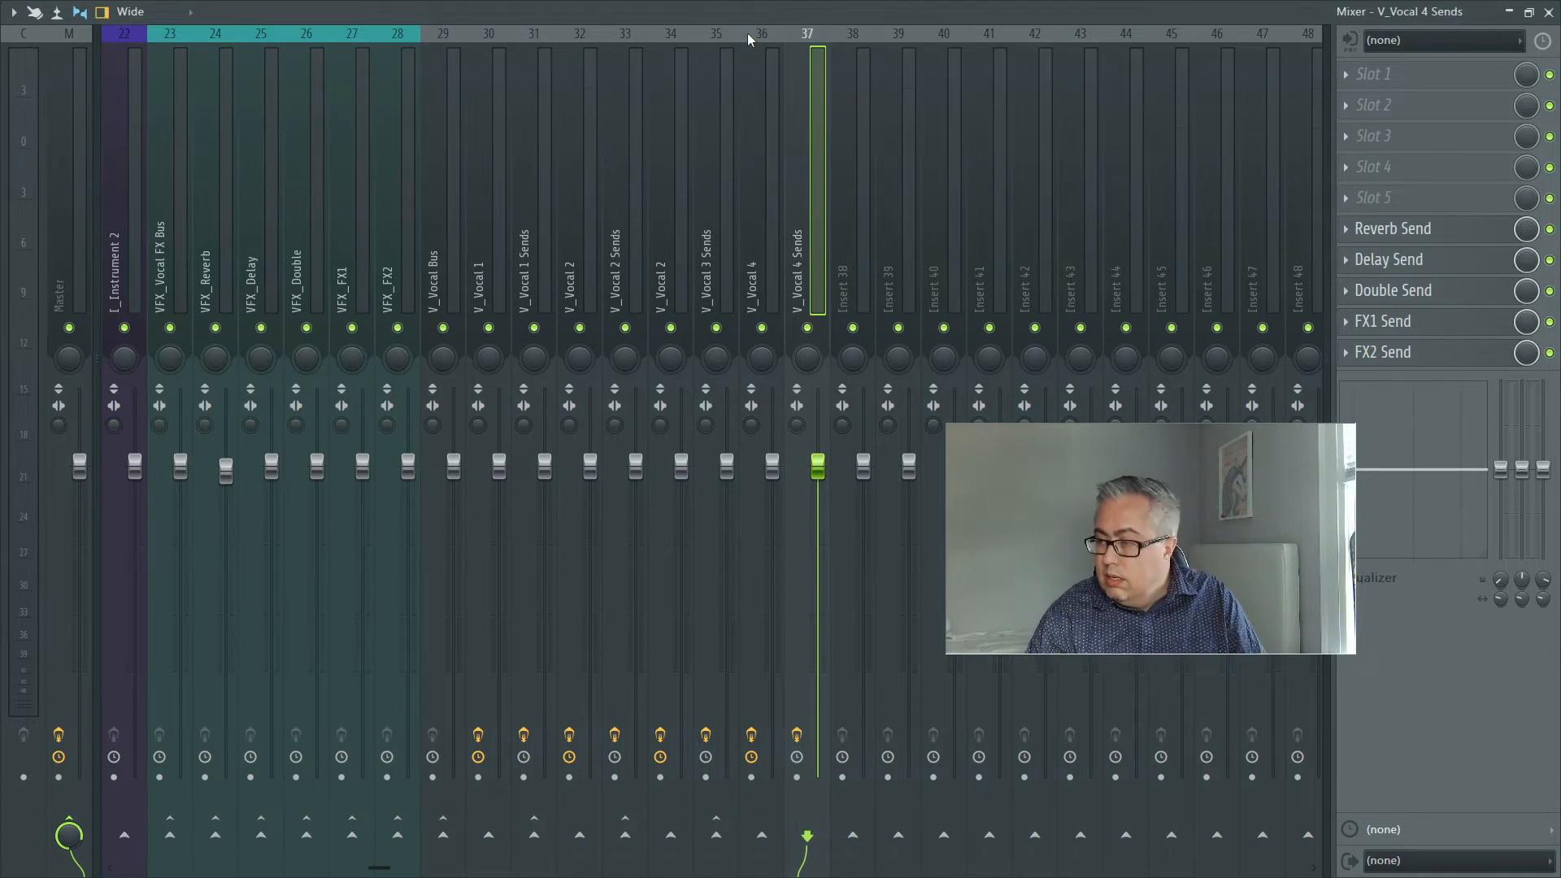
Route the V_Vocal 4 mixer track only to V_Vocal 4 Sends.
{"action": "left_click", "coordinate": [763, 177]}
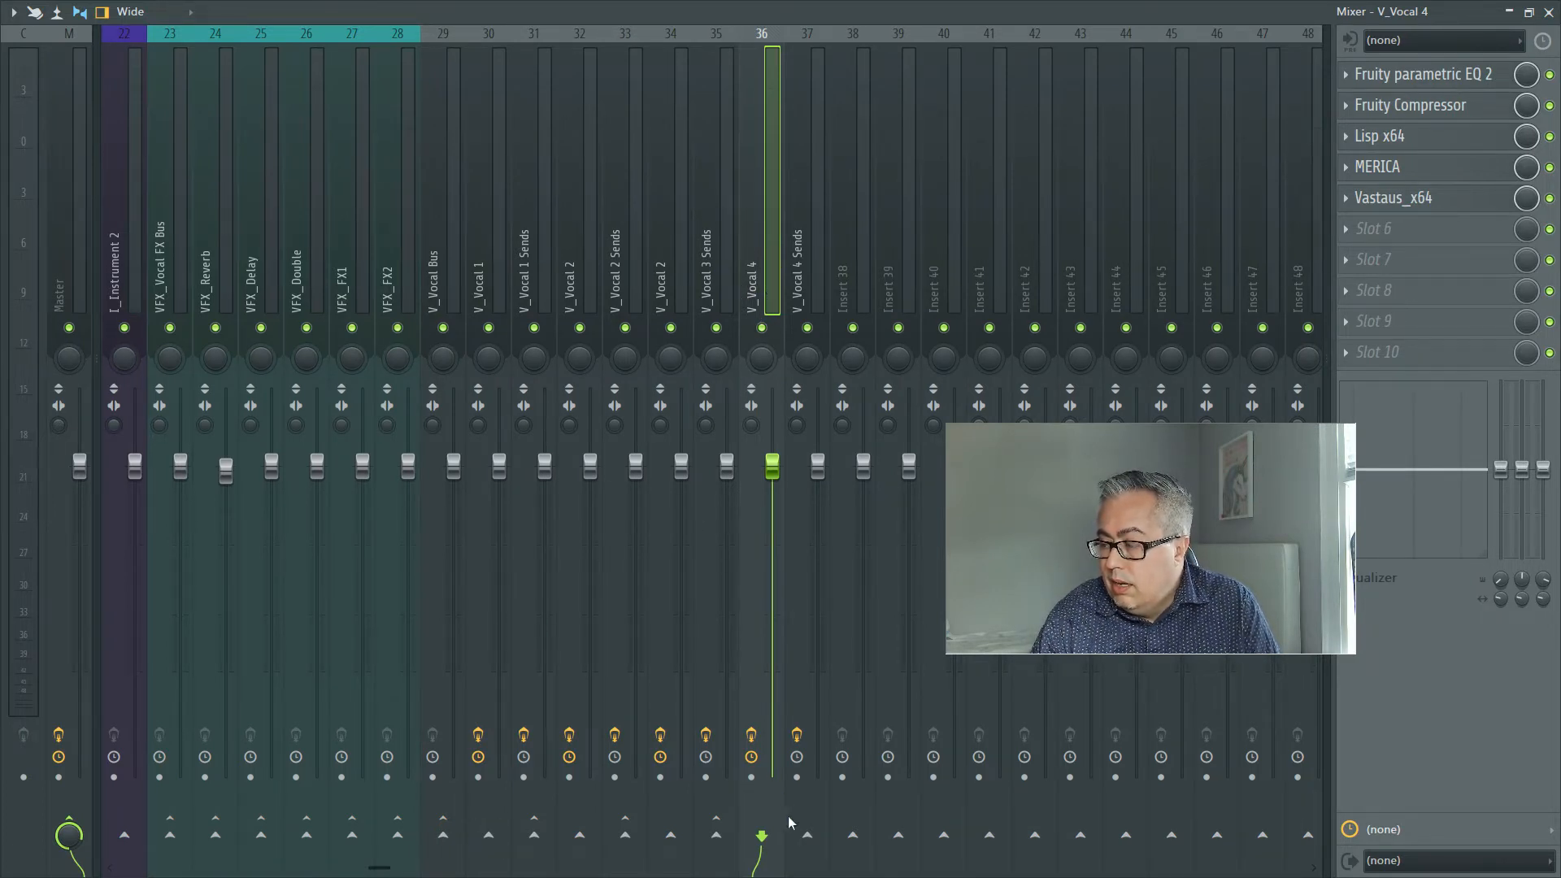
{"action": "right_click", "coordinate": [807, 837]}
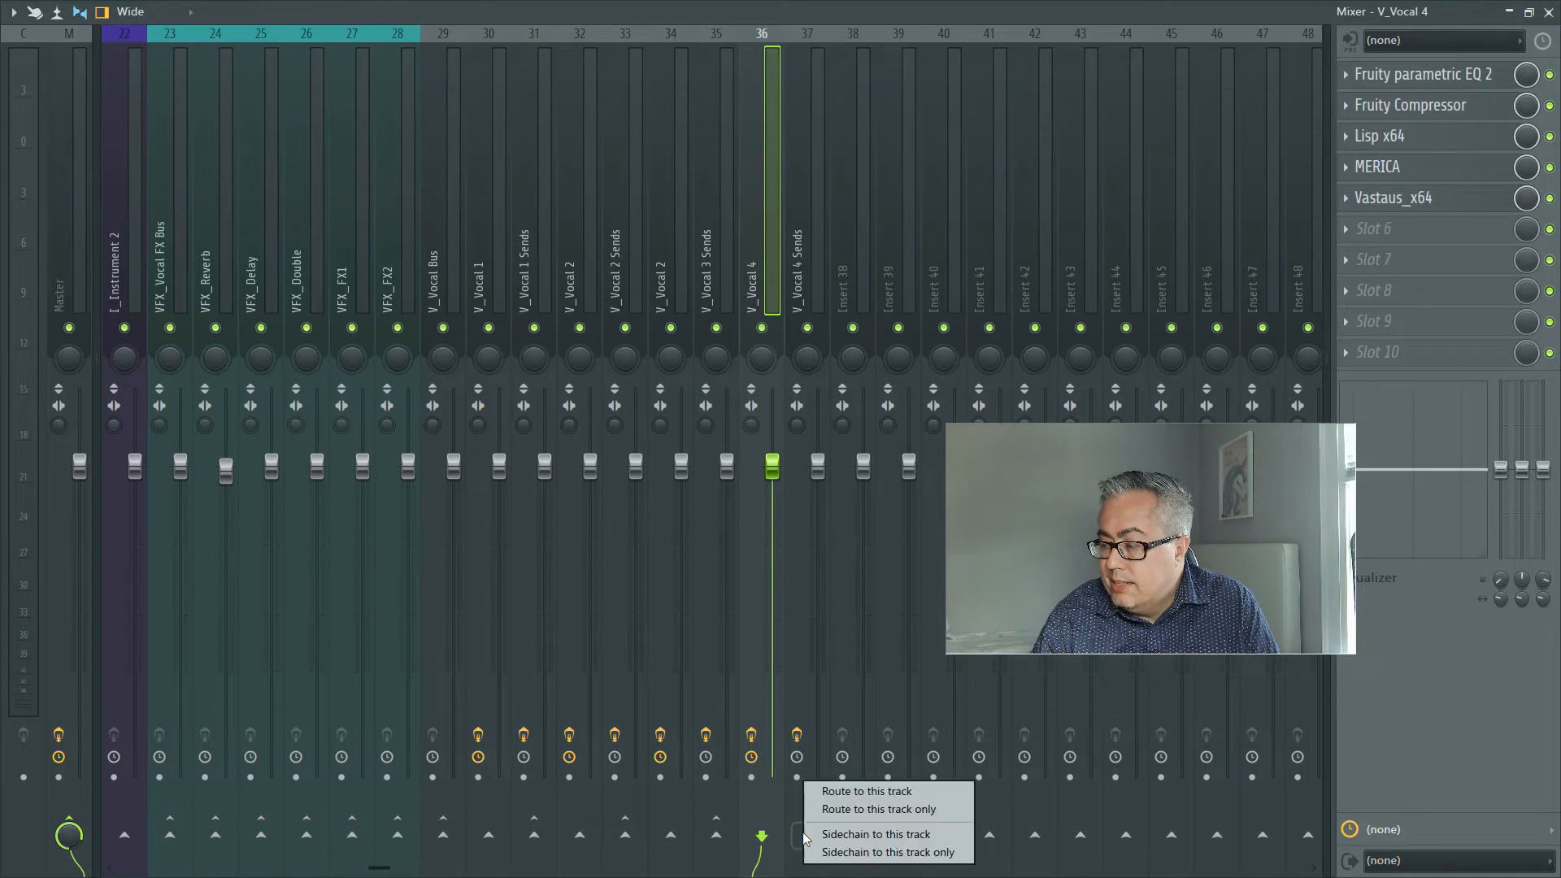
{"action": "left_click", "coordinate": [841, 811]}
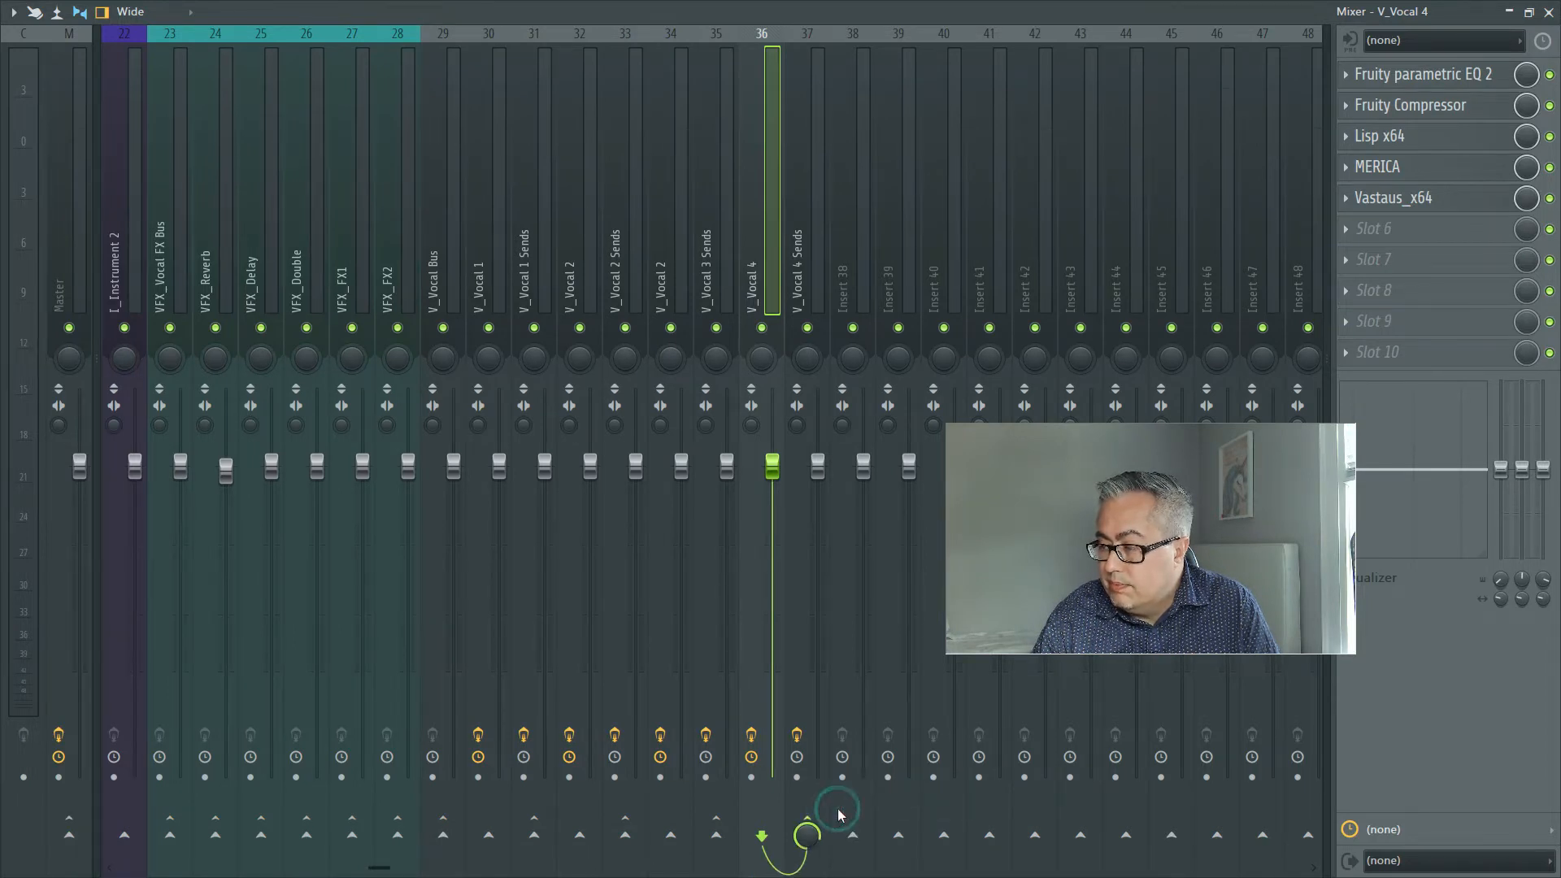
Route the V_Vocal 4 Sends mixer track only to V_Vocal Bus.
{"action": "left_click", "coordinate": [807, 253]}
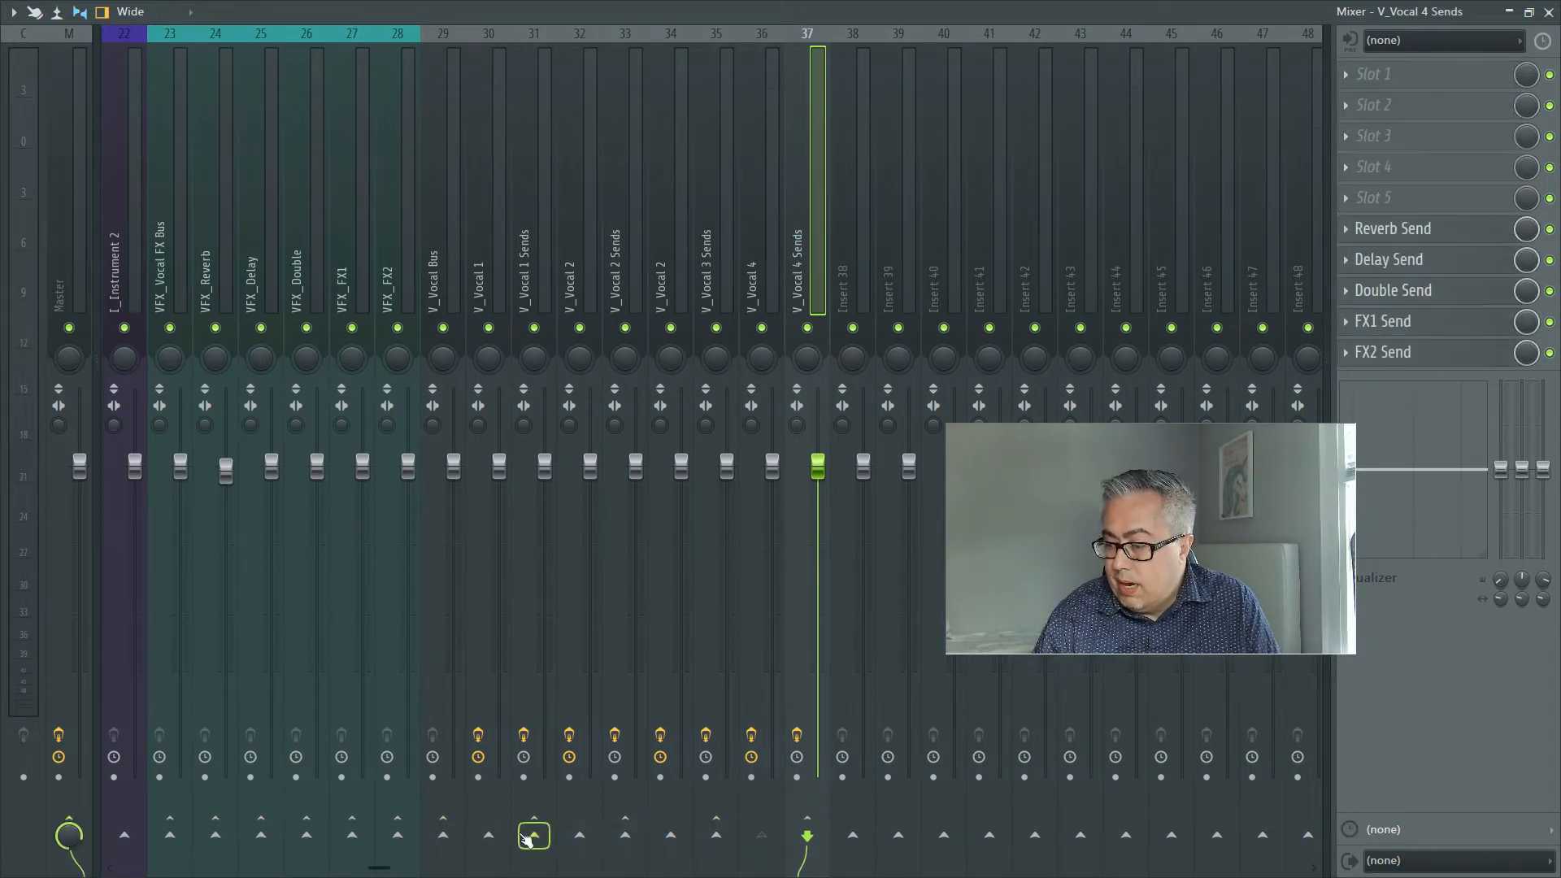
{"action": "right_click", "coordinate": [444, 835]}
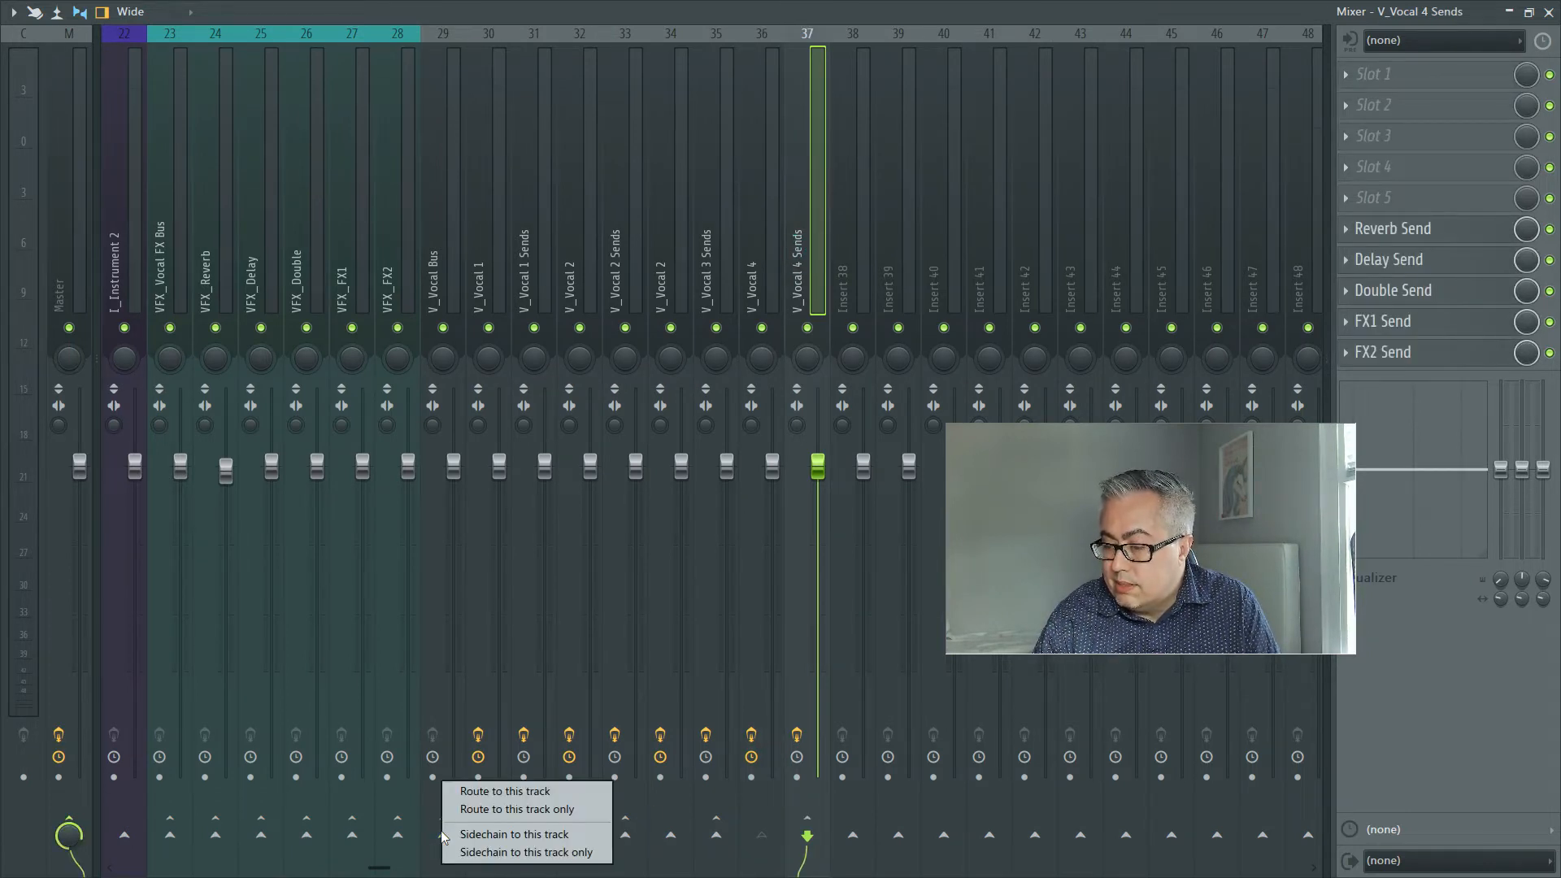
{"action": "left_click", "coordinate": [477, 810]}
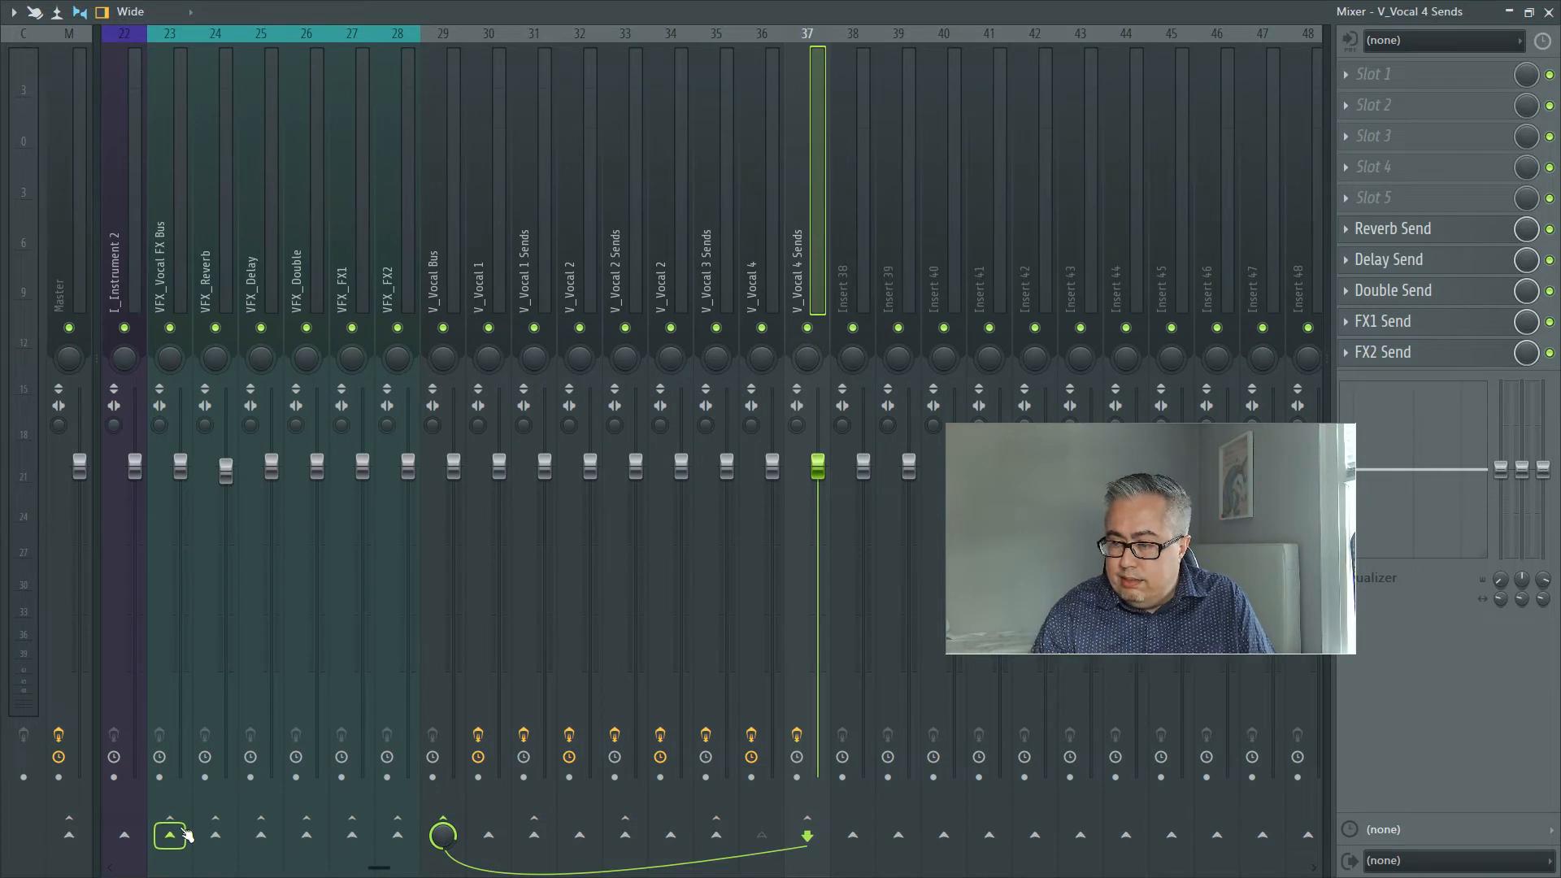
Sidechain V_Vocal 4 Sends to VFX_Reverb, VFX_Delay, VFX_Double, VFX_FX1 and VFX_FX2, keeping its route to V_Vocal Bus.
{"action": "right_click", "coordinate": [215, 835]}
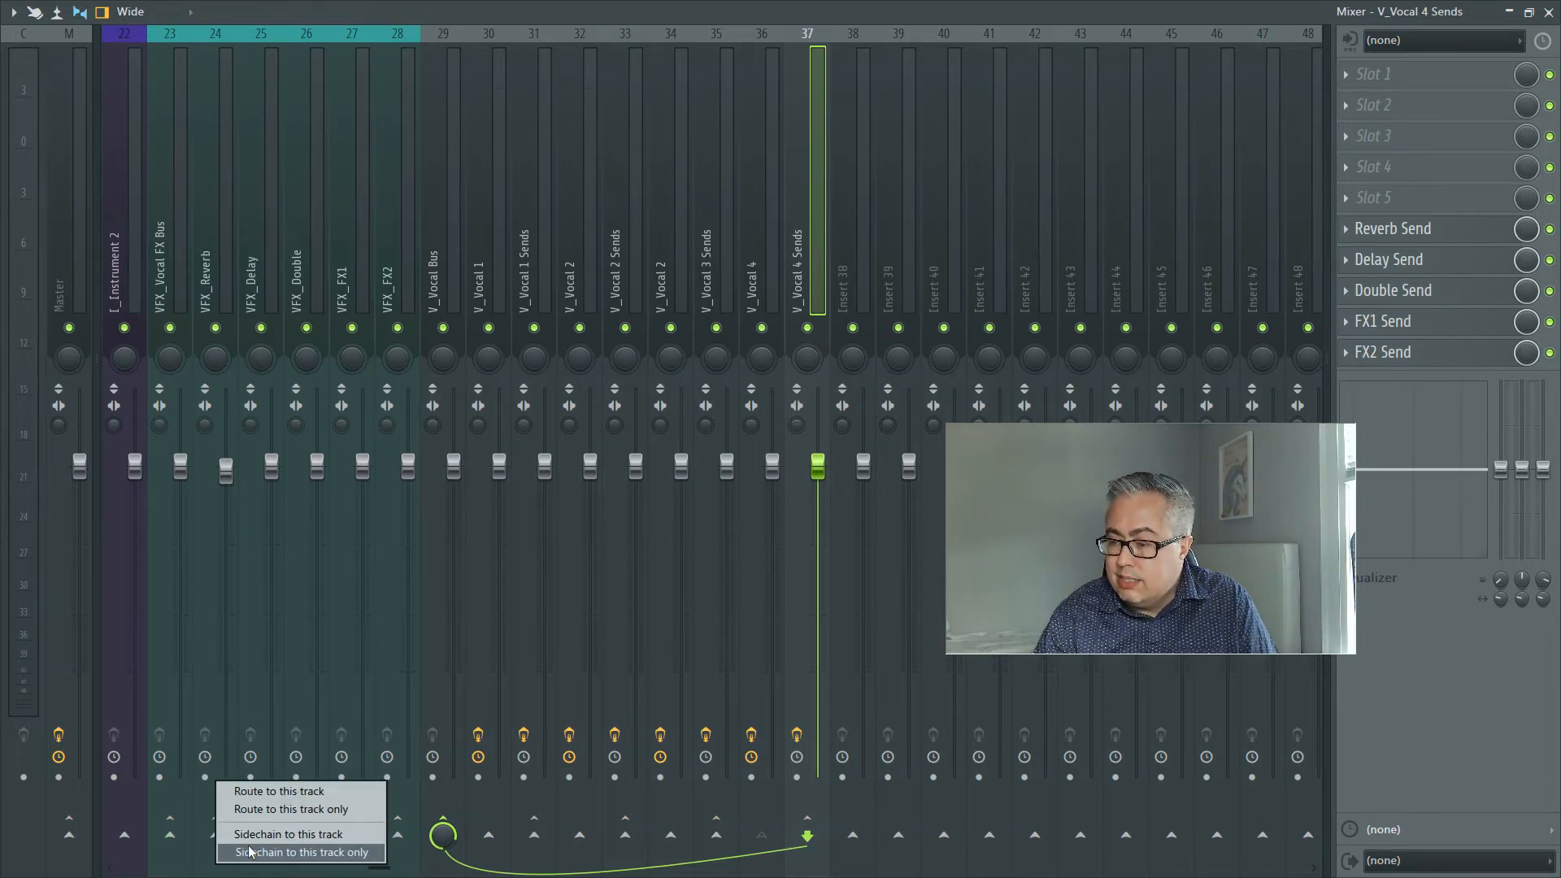
{"action": "left_click", "coordinate": [252, 845]}
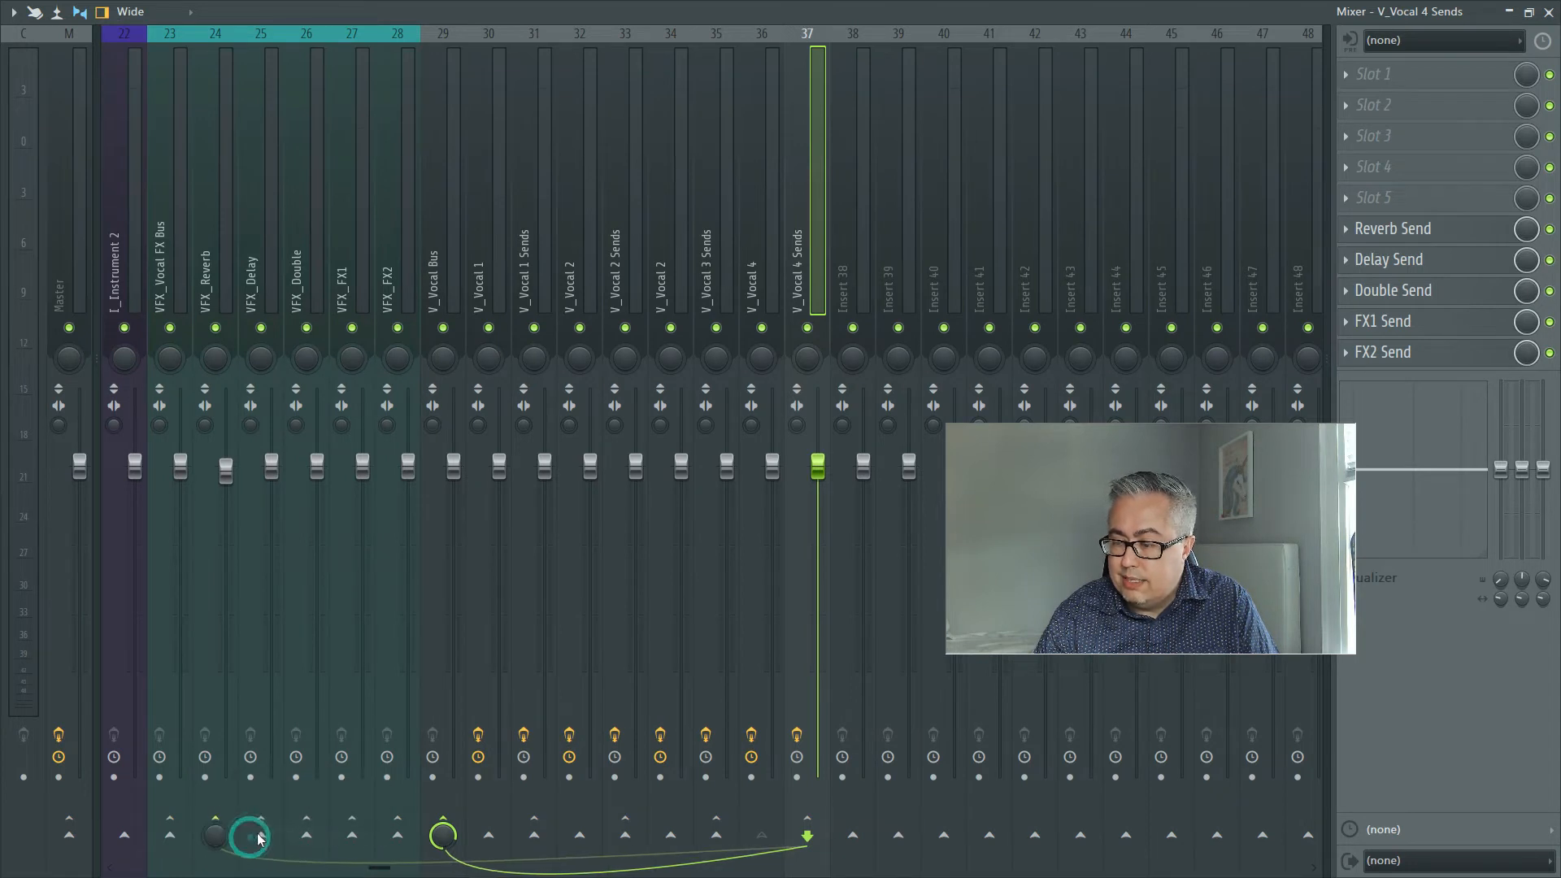
{"action": "right_click", "coordinate": [261, 835]}
{"action": "left_click", "coordinate": [291, 835]}
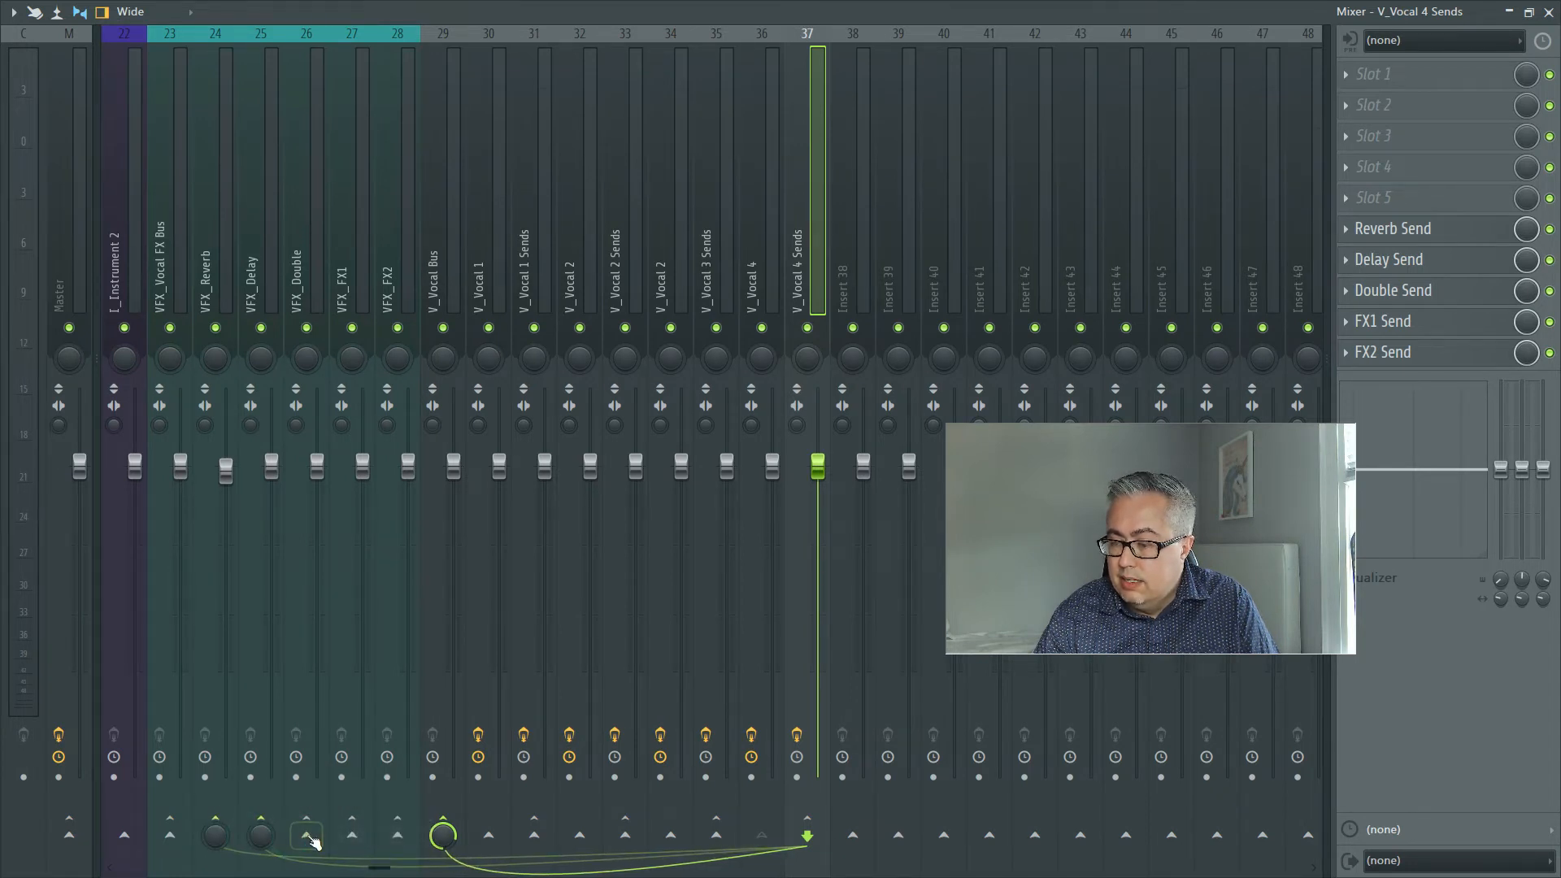
{"action": "right_click", "coordinate": [307, 837]}
{"action": "left_click", "coordinate": [334, 837]}
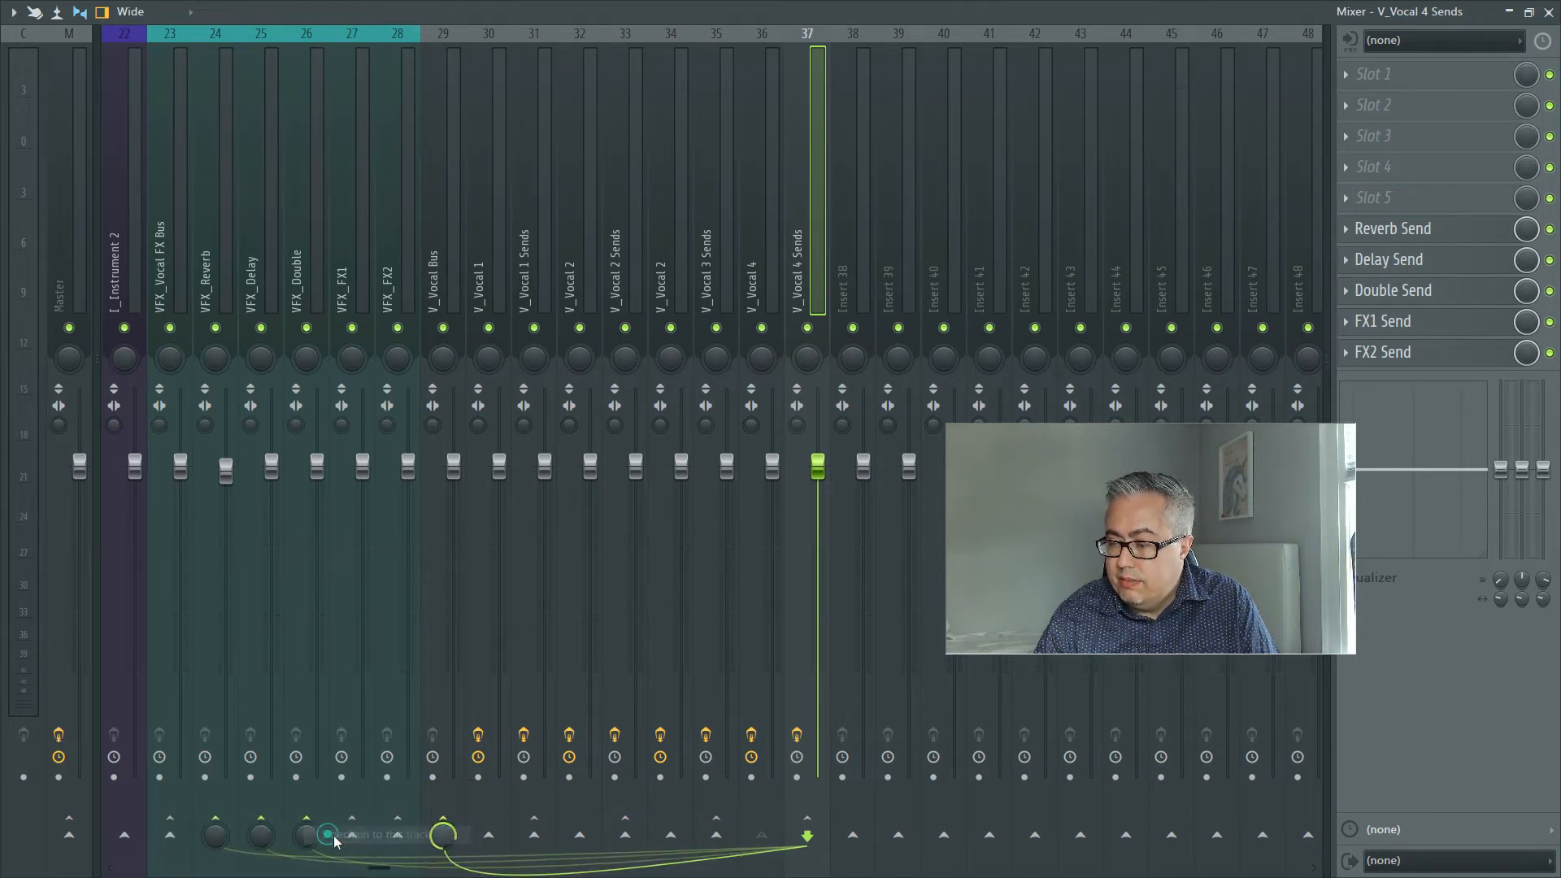
{"action": "right_click", "coordinate": [352, 837]}
{"action": "left_click", "coordinate": [391, 836]}
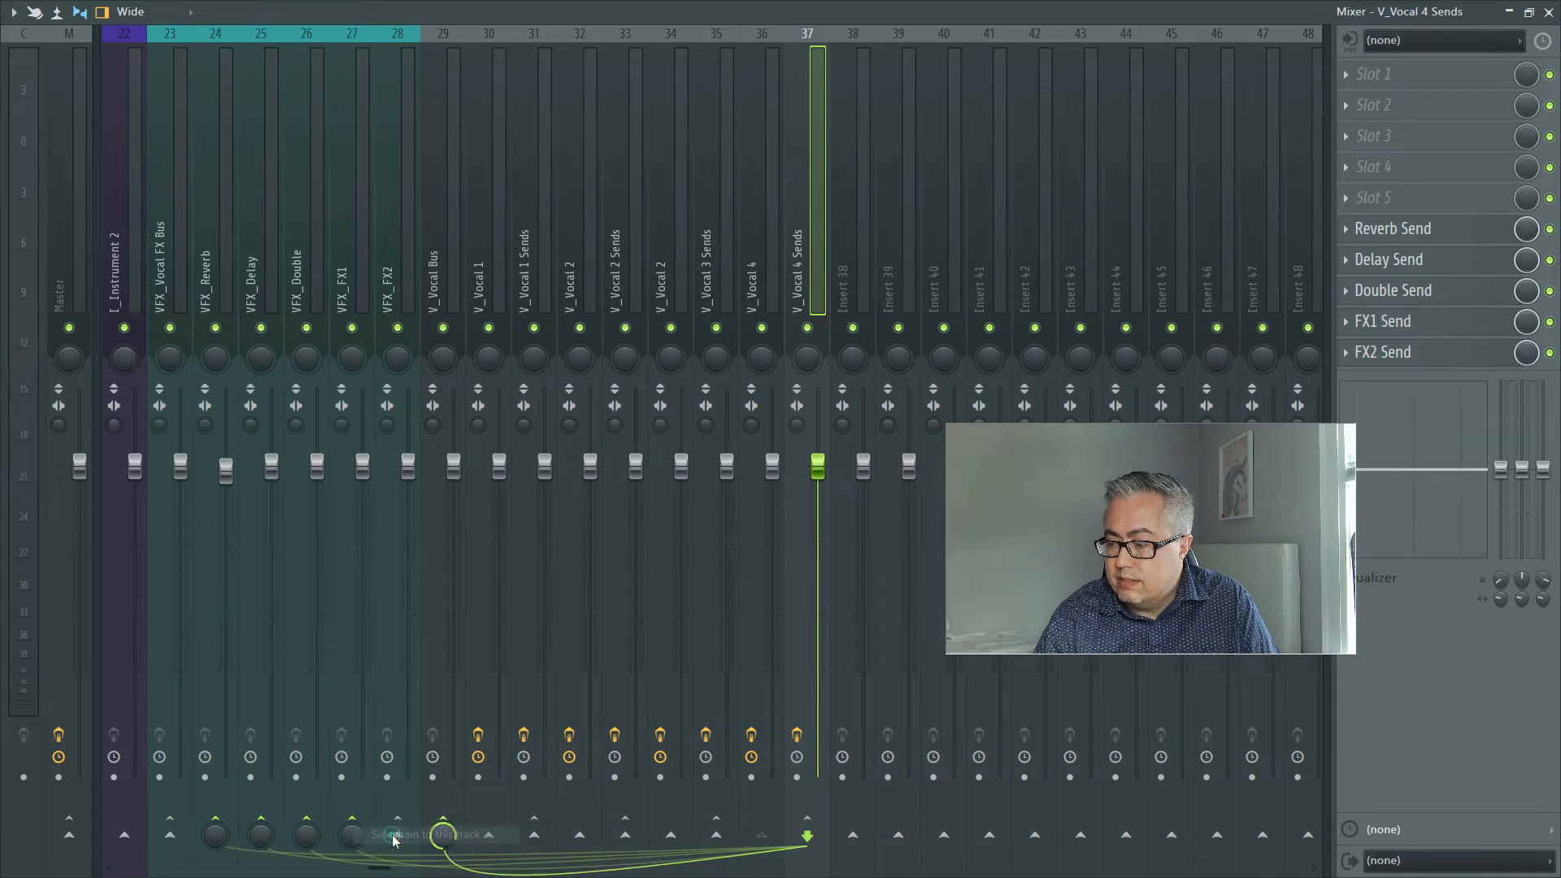
{"action": "right_click", "coordinate": [397, 836]}
{"action": "left_click", "coordinate": [452, 834]}
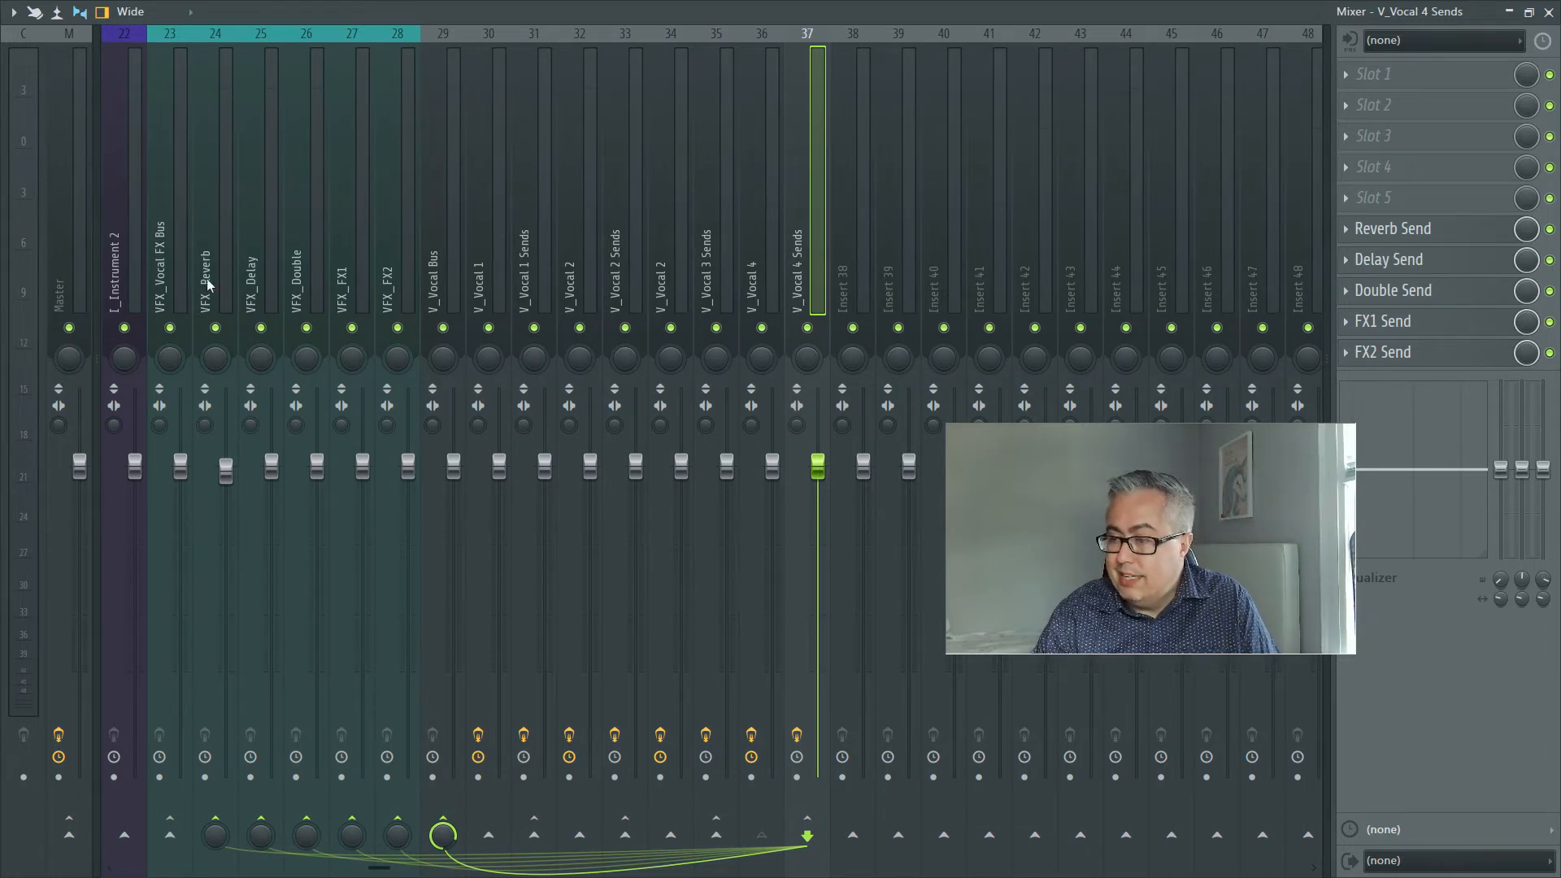
Alt solo V_Vocal Bus, and set the Reverb Send destination on V_Vocal 4 Sends to VFX_Reverb.
{"action": "left_click", "coordinate": [443, 390]}
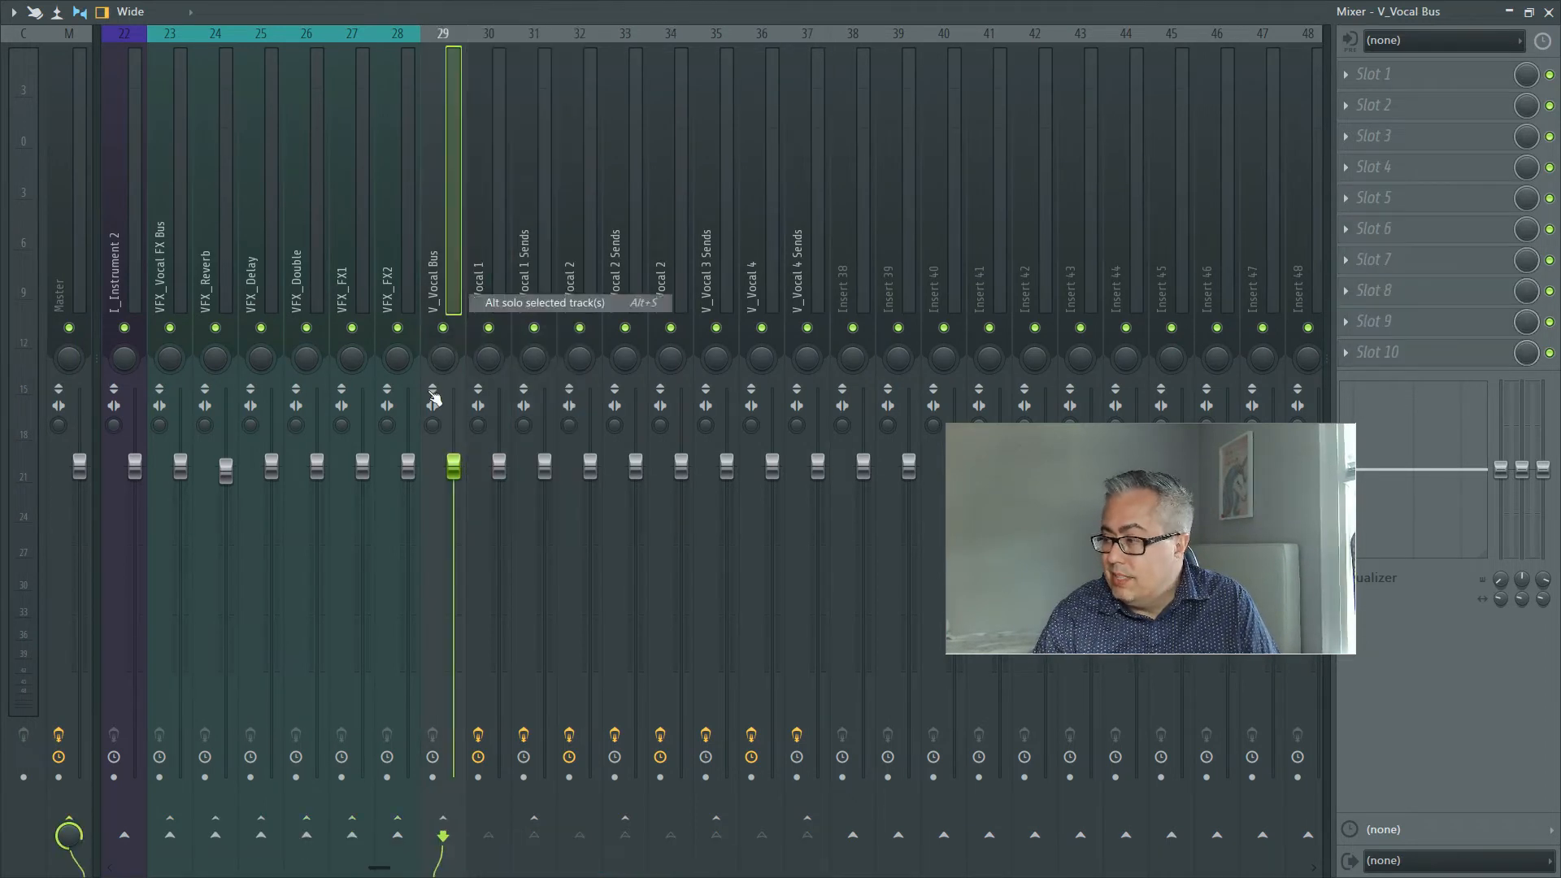
{"action": "left_click", "coordinate": [790, 281]}
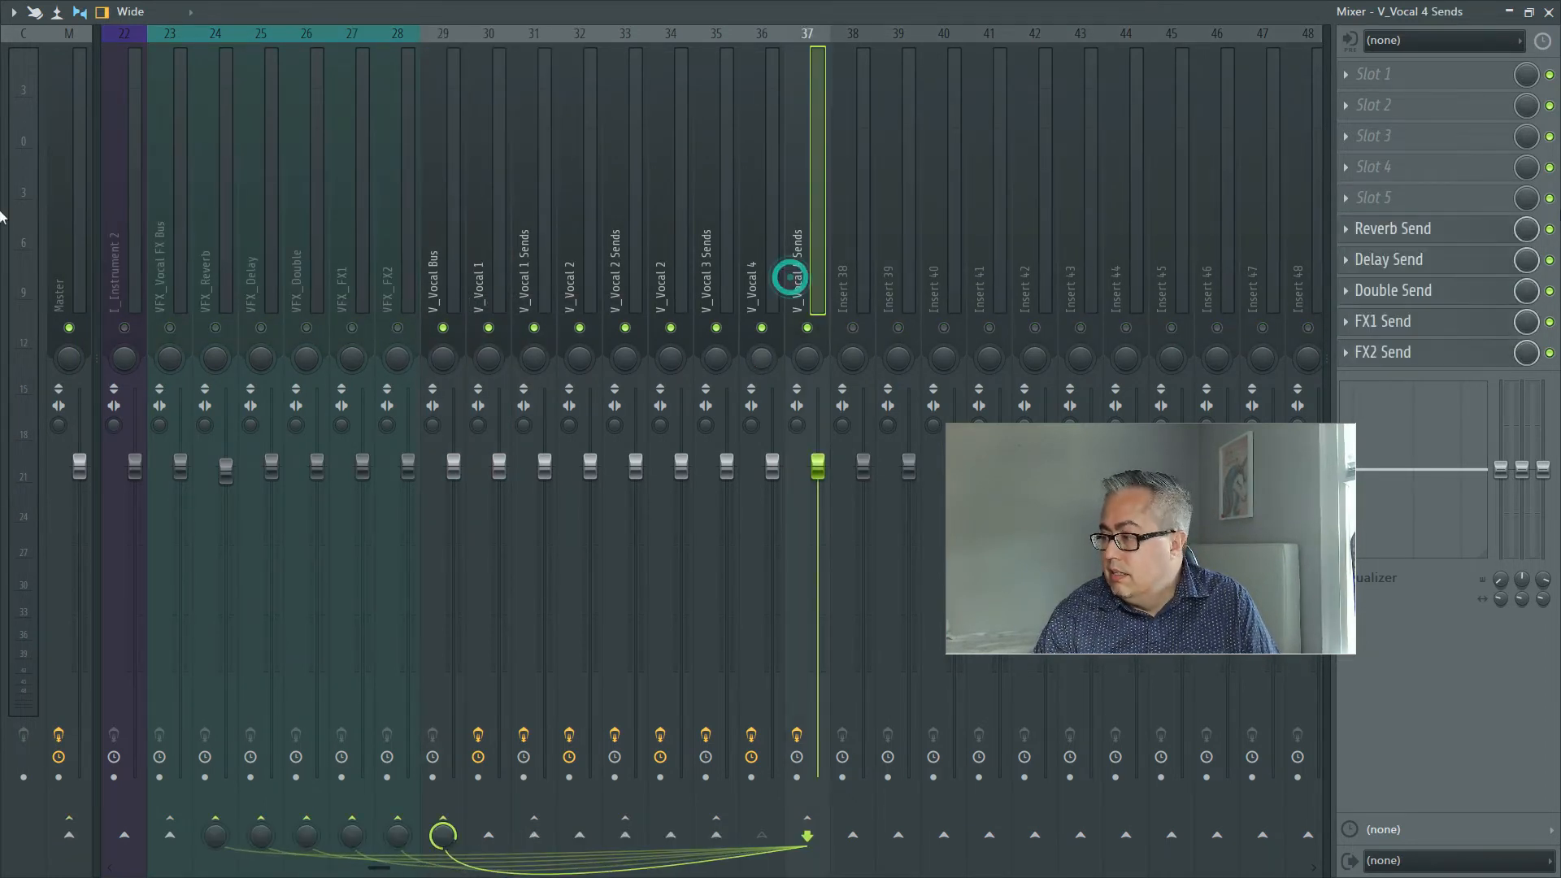
{"action": "left_click", "coordinate": [1408, 228]}
{"action": "left_click", "coordinate": [1407, 228]}
{"action": "left_click", "coordinate": [1509, 13]}
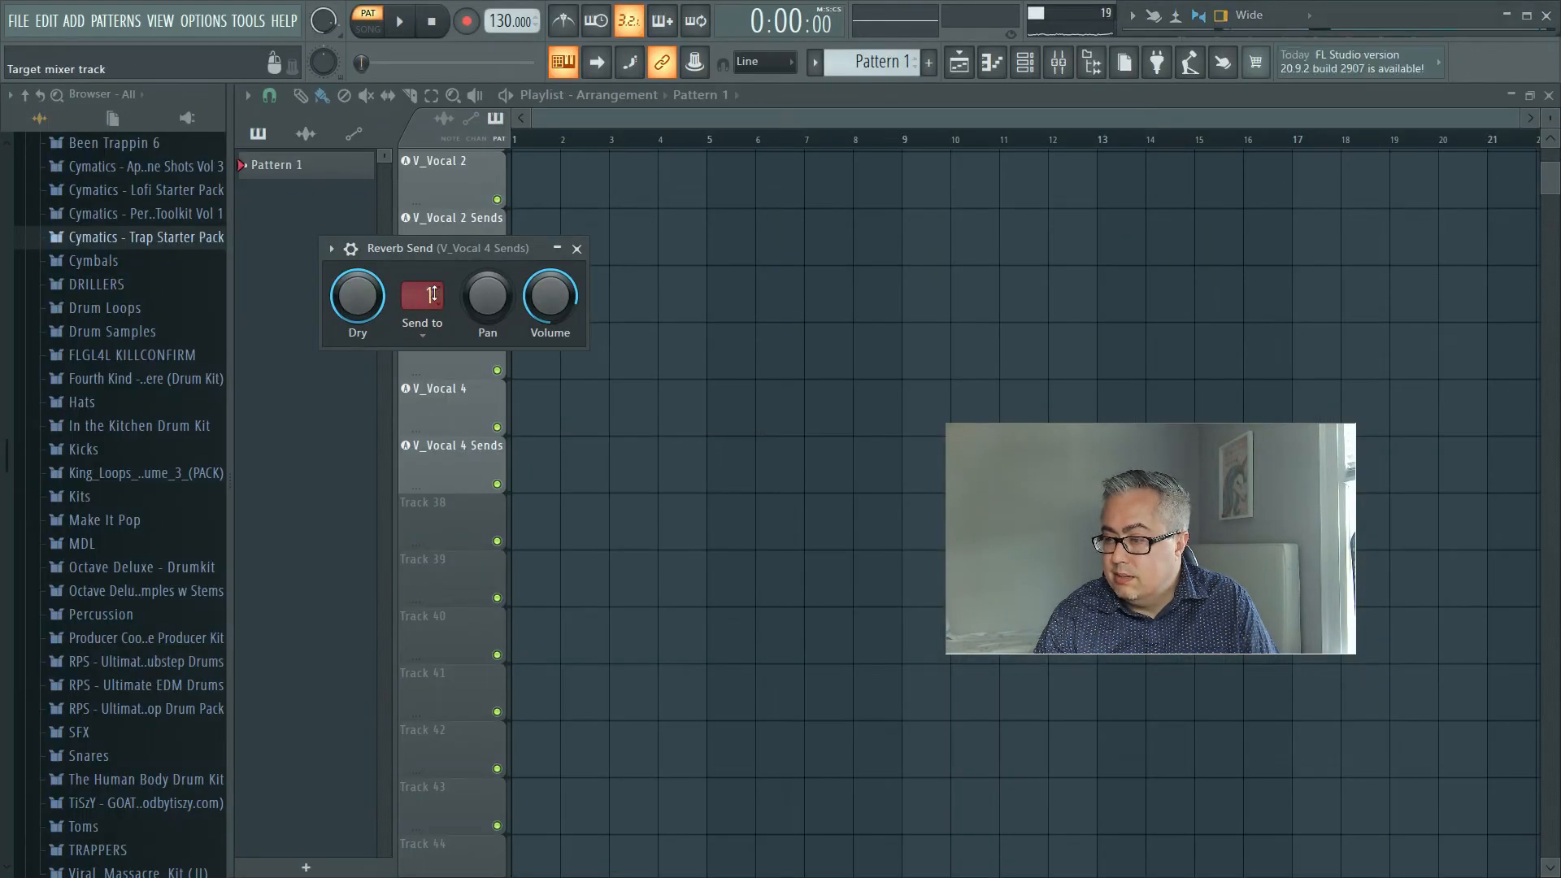
{"action": "left_click", "coordinate": [424, 326]}
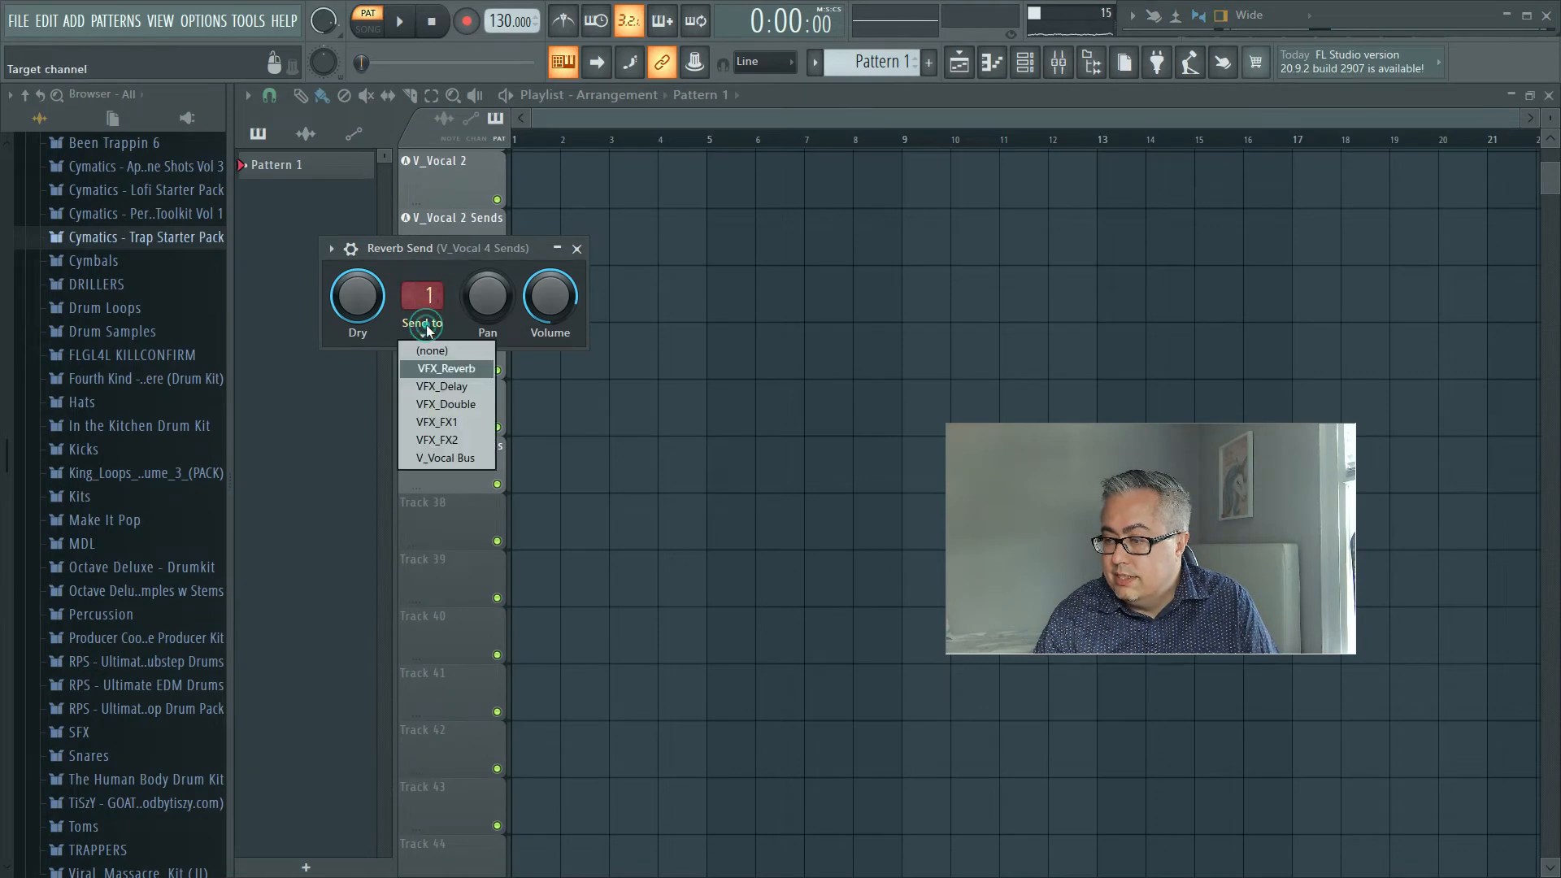
{"action": "left_click", "coordinate": [446, 368]}
{"action": "left_click", "coordinate": [577, 248]}
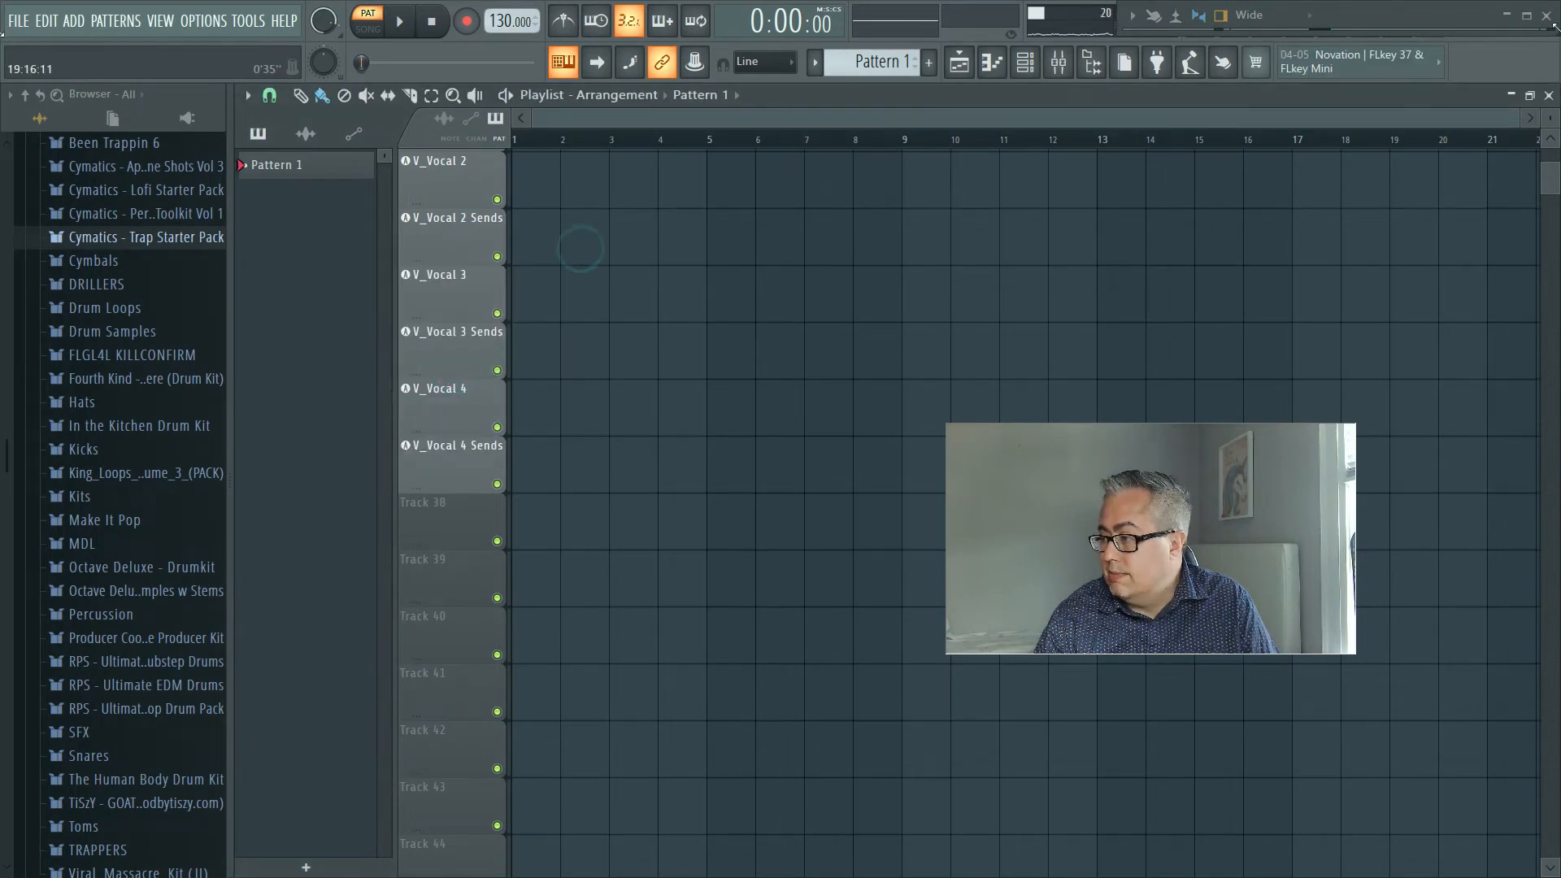
Check the destination of the Delay Send on V_Vocal 4 Sends, and close the plugin window.
{"action": "left_click", "coordinate": [1522, 67]}
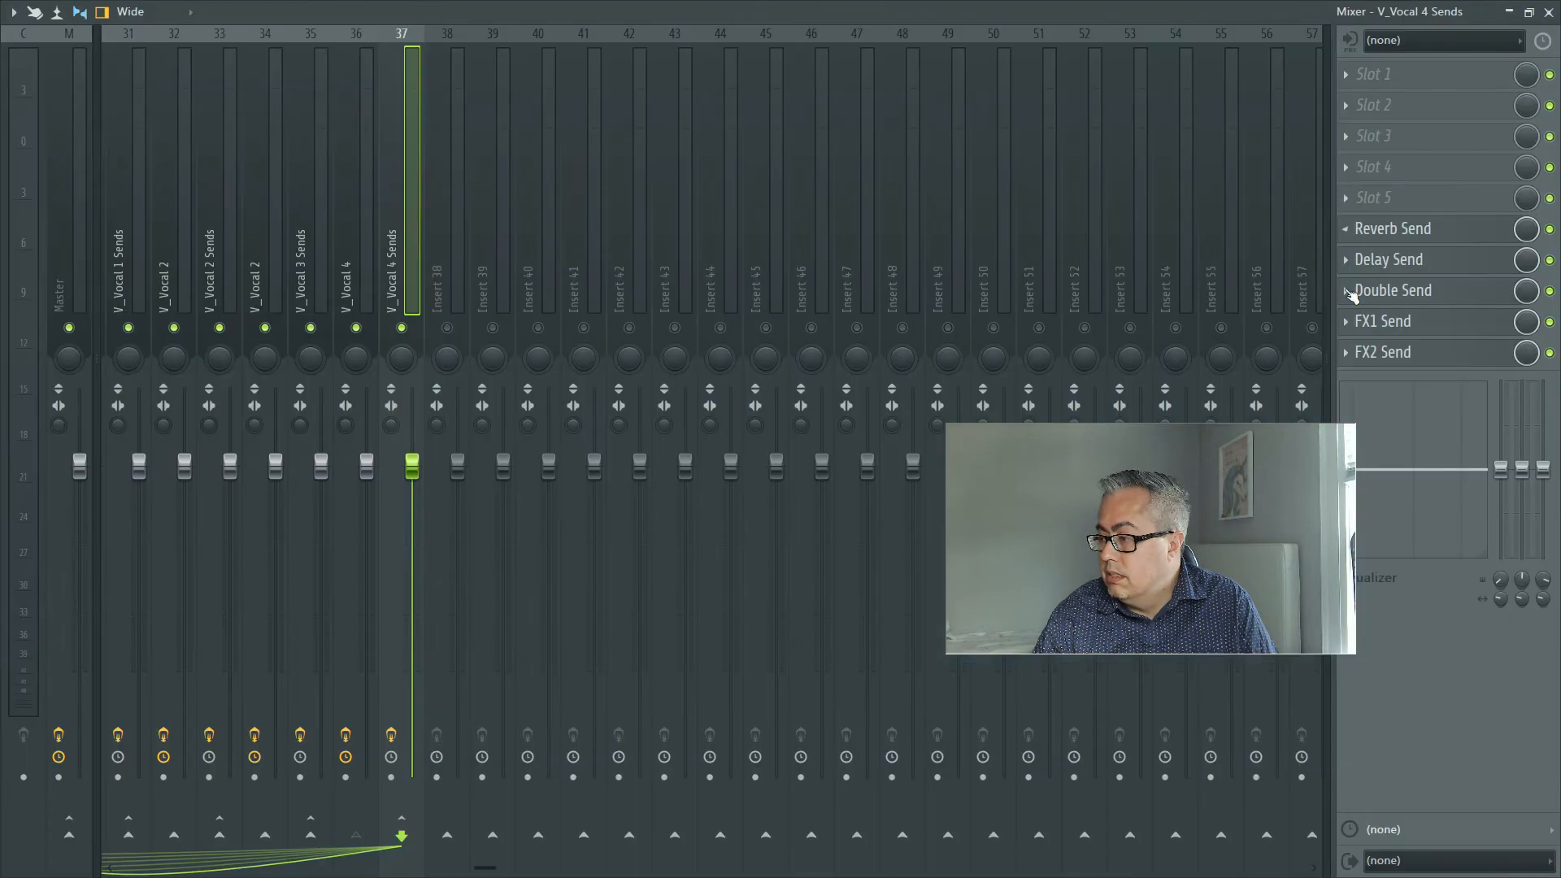
{"action": "left_click", "coordinate": [1409, 266]}
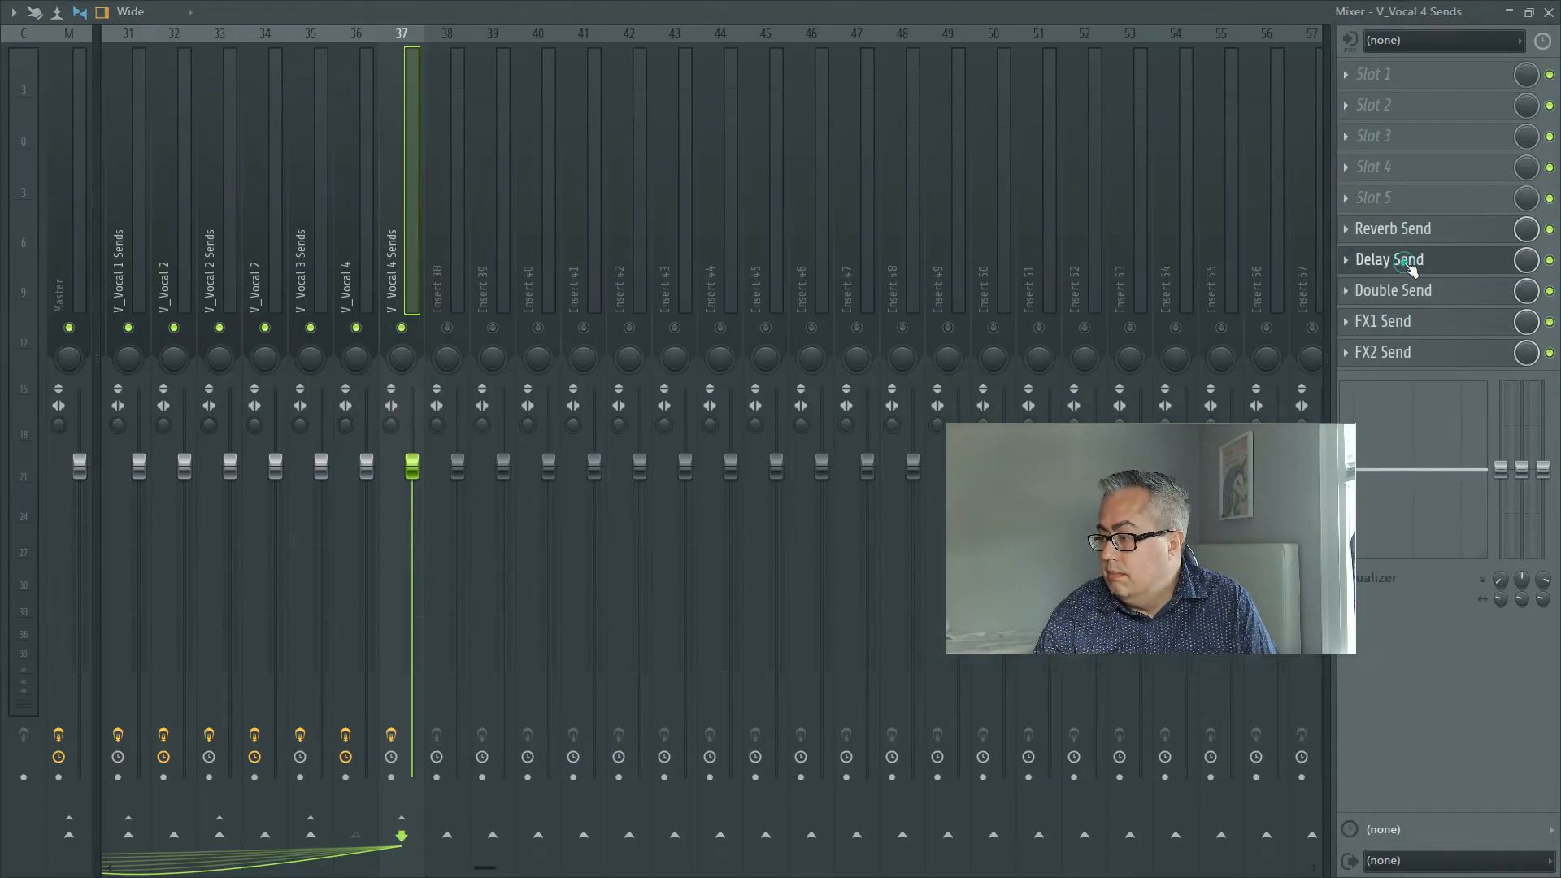
{"action": "left_click", "coordinate": [1509, 13]}
{"action": "left_click", "coordinate": [451, 352]}
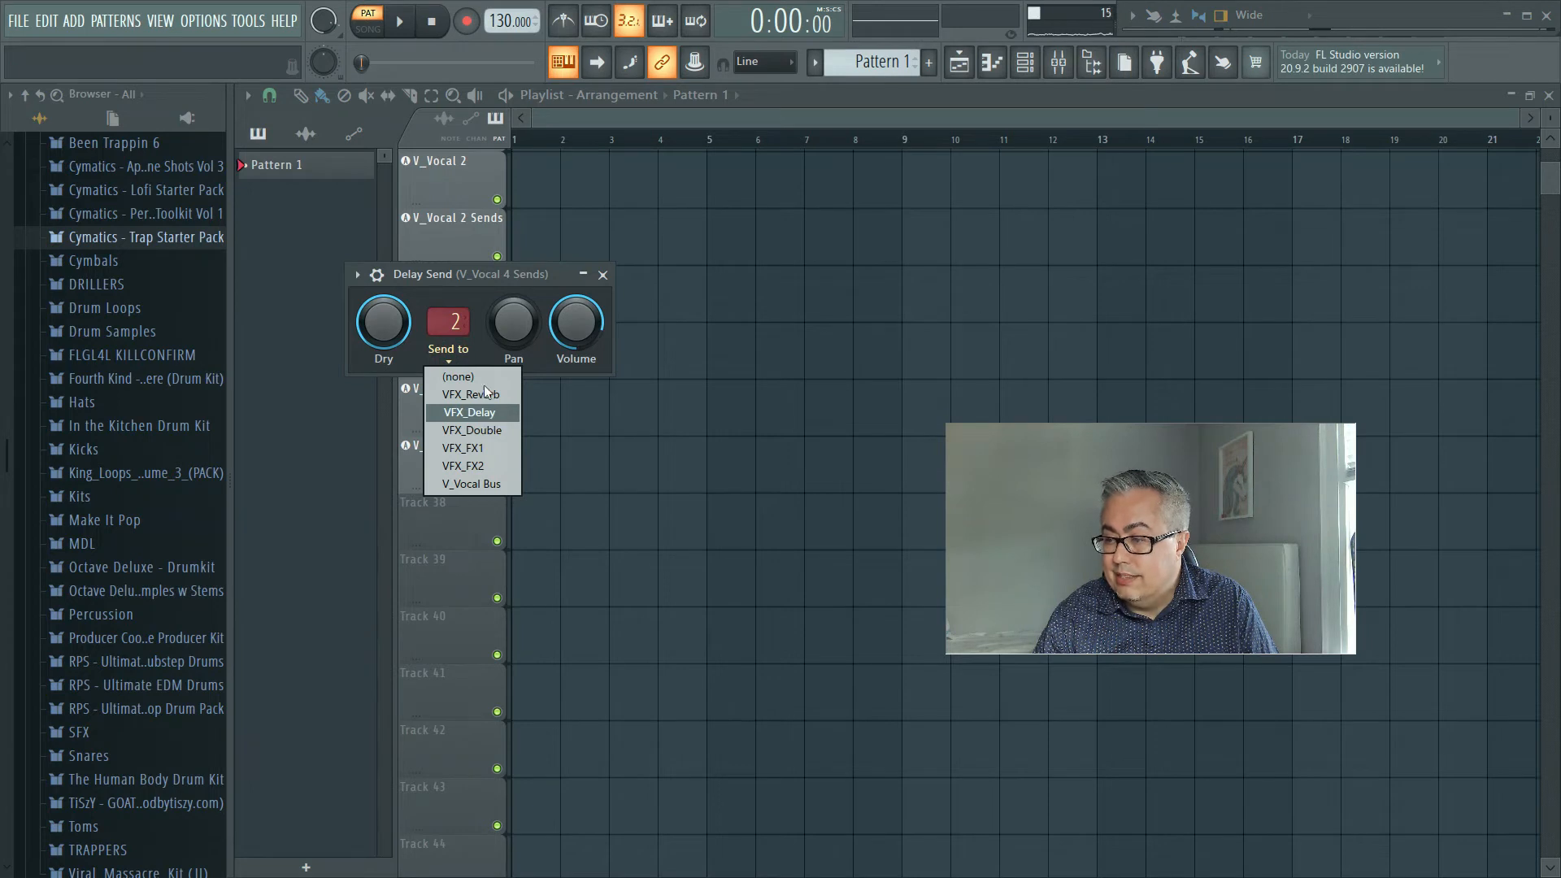
{"action": "left_click", "coordinate": [481, 278]}
{"action": "left_click", "coordinate": [602, 275]}
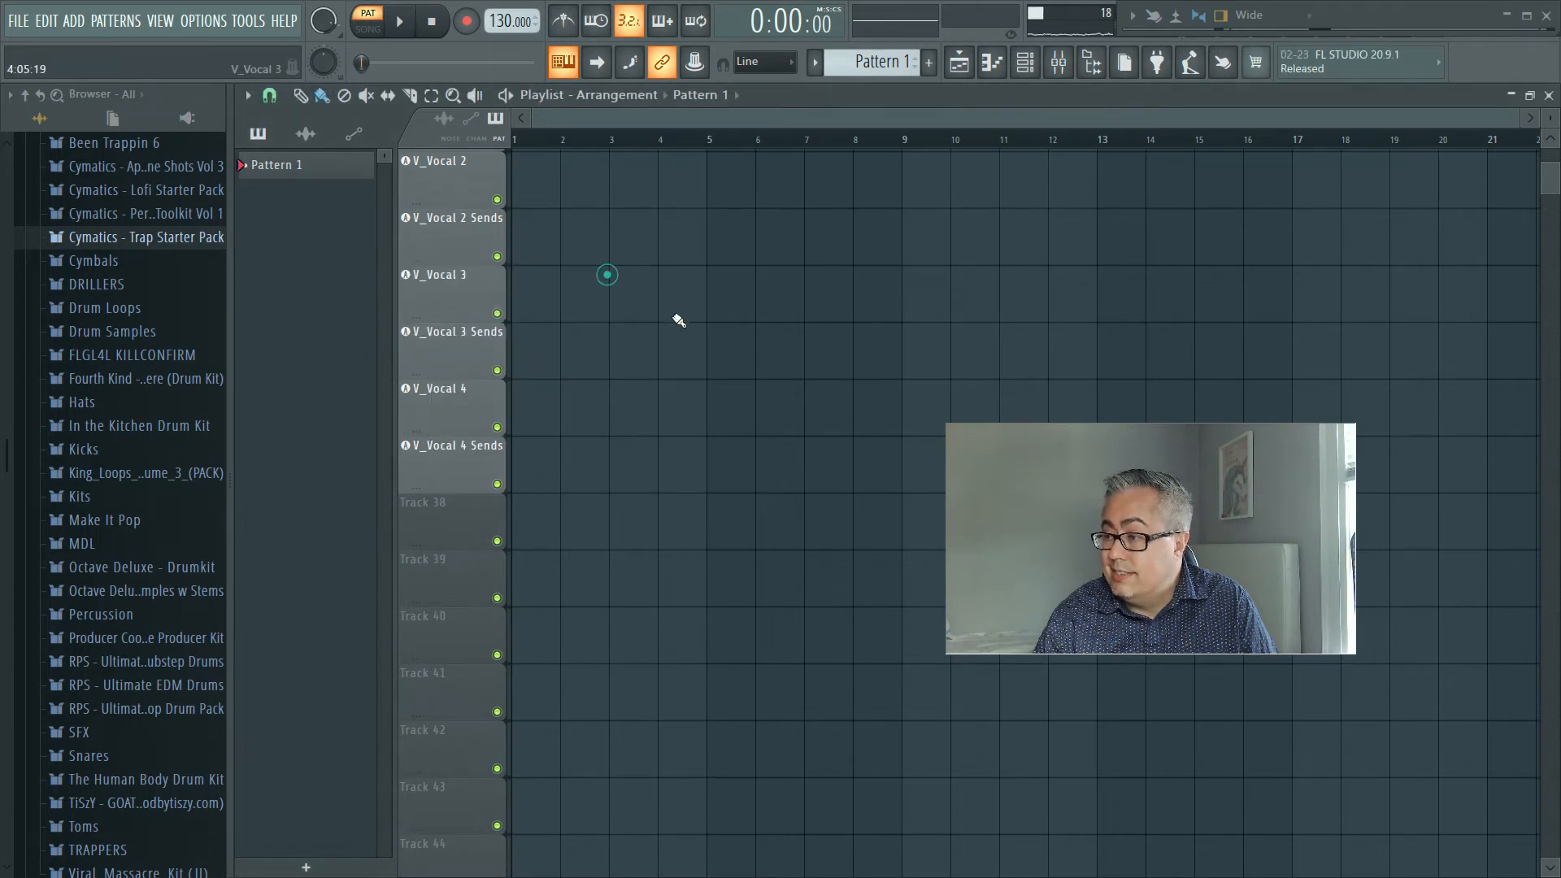
{"action": "left_click", "coordinate": [1024, 63]}
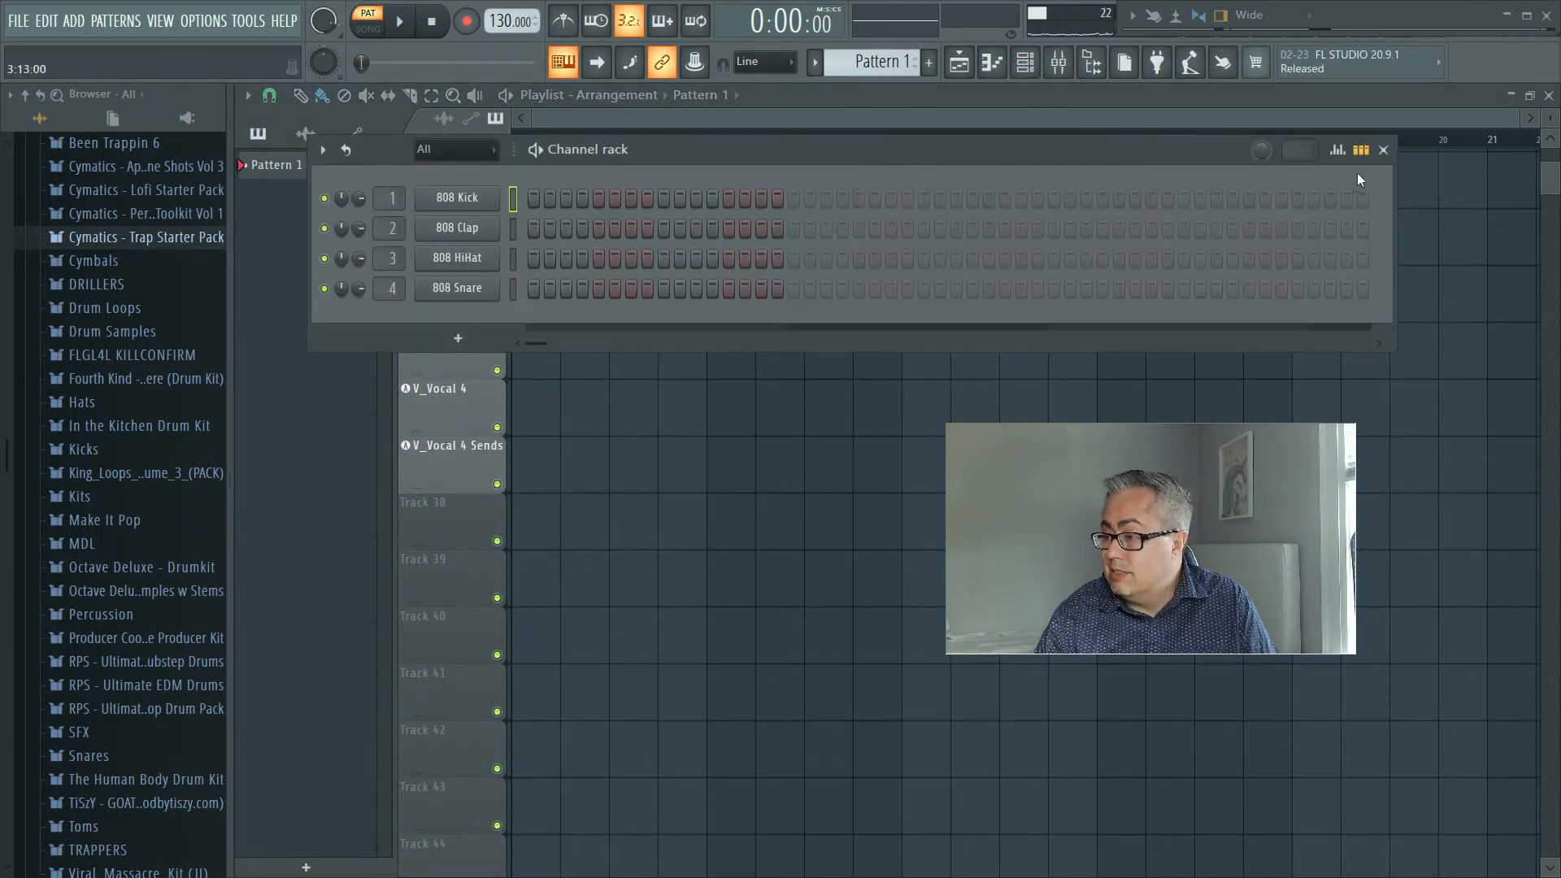
{"action": "left_click", "coordinate": [1028, 64]}
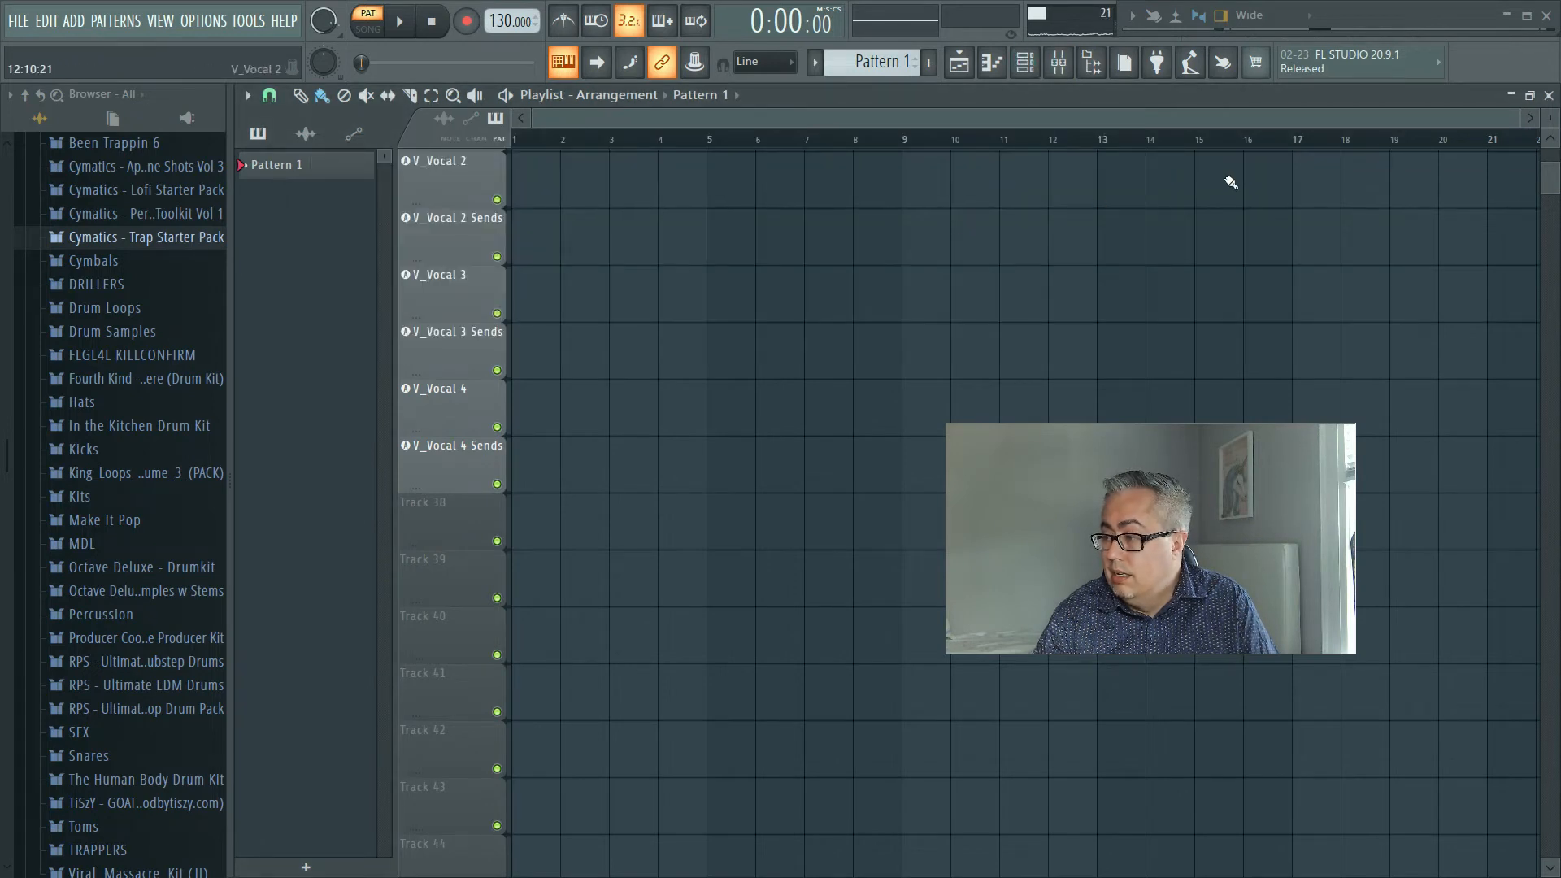
Group the playlist tracks V_Vocal 1, V_Vocal 1 Sends, V_Vocal 2 and V_Vocal 2 Sends under V_Vocal Bus.
{"action": "scroll", "coordinate": [1323, 204], "scroll_direction": "up", "scroll_amount": 4}
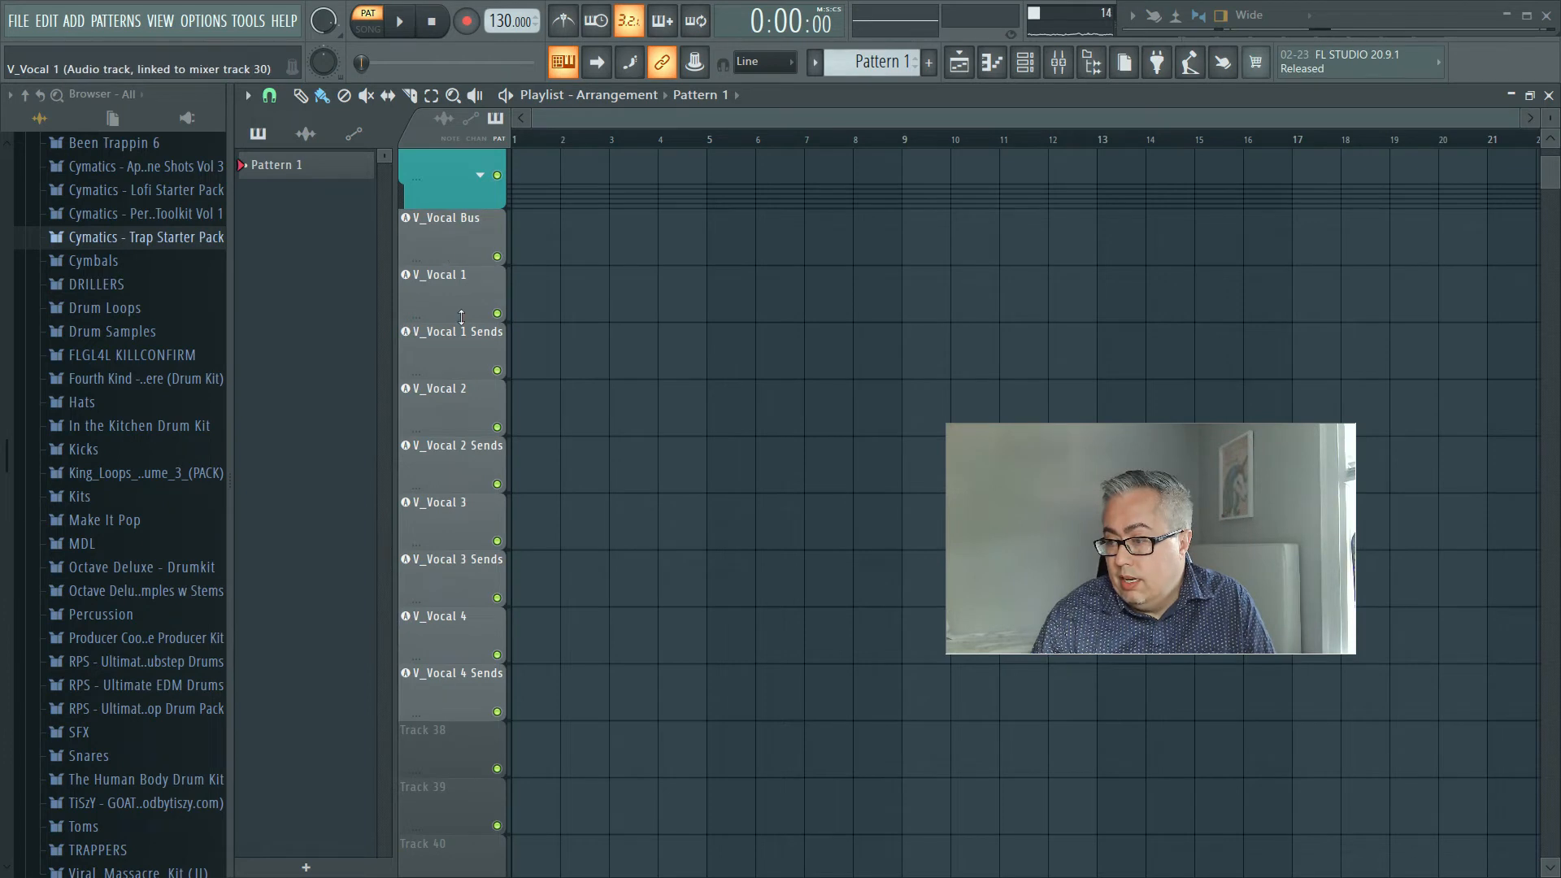
{"action": "right_click", "coordinate": [459, 268]}
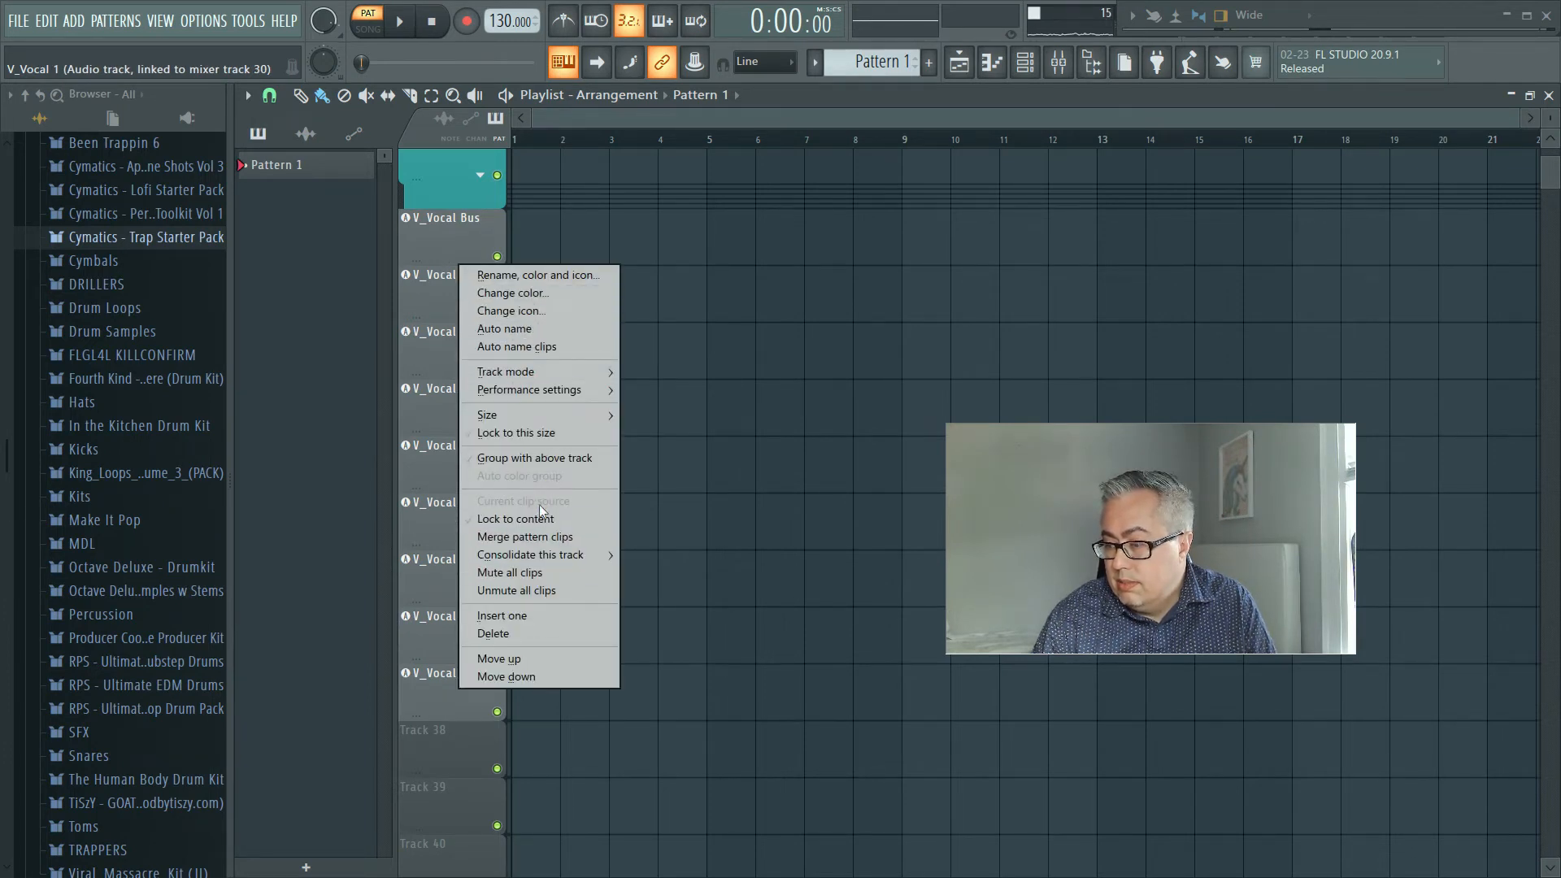
{"action": "left_click", "coordinate": [525, 457]}
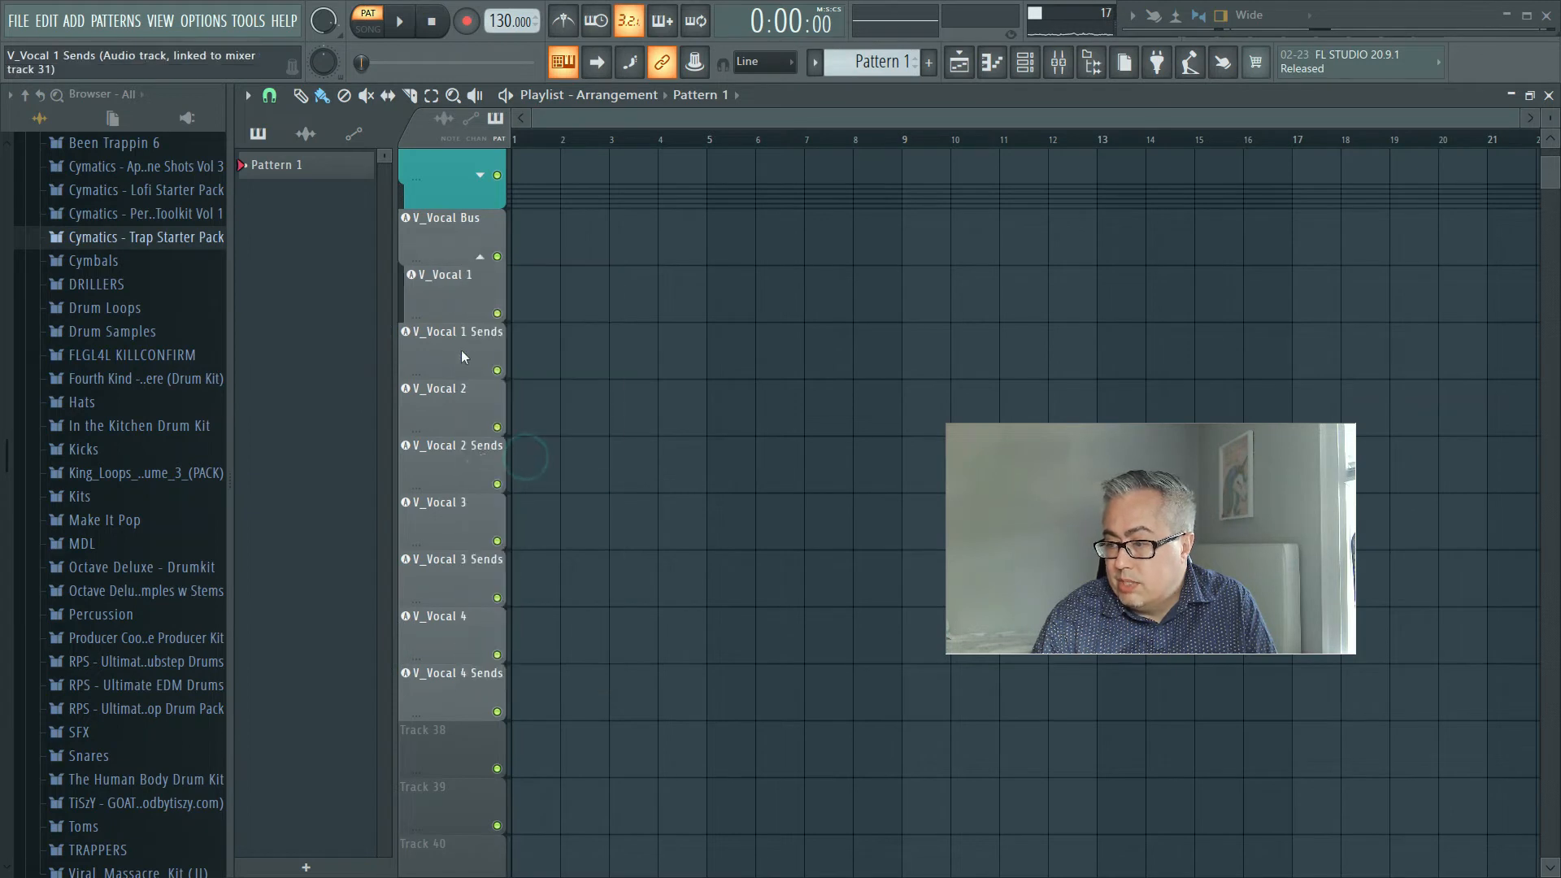
{"action": "right_click", "coordinate": [461, 350]}
{"action": "left_click", "coordinate": [540, 510]}
{"action": "right_click", "coordinate": [453, 410]}
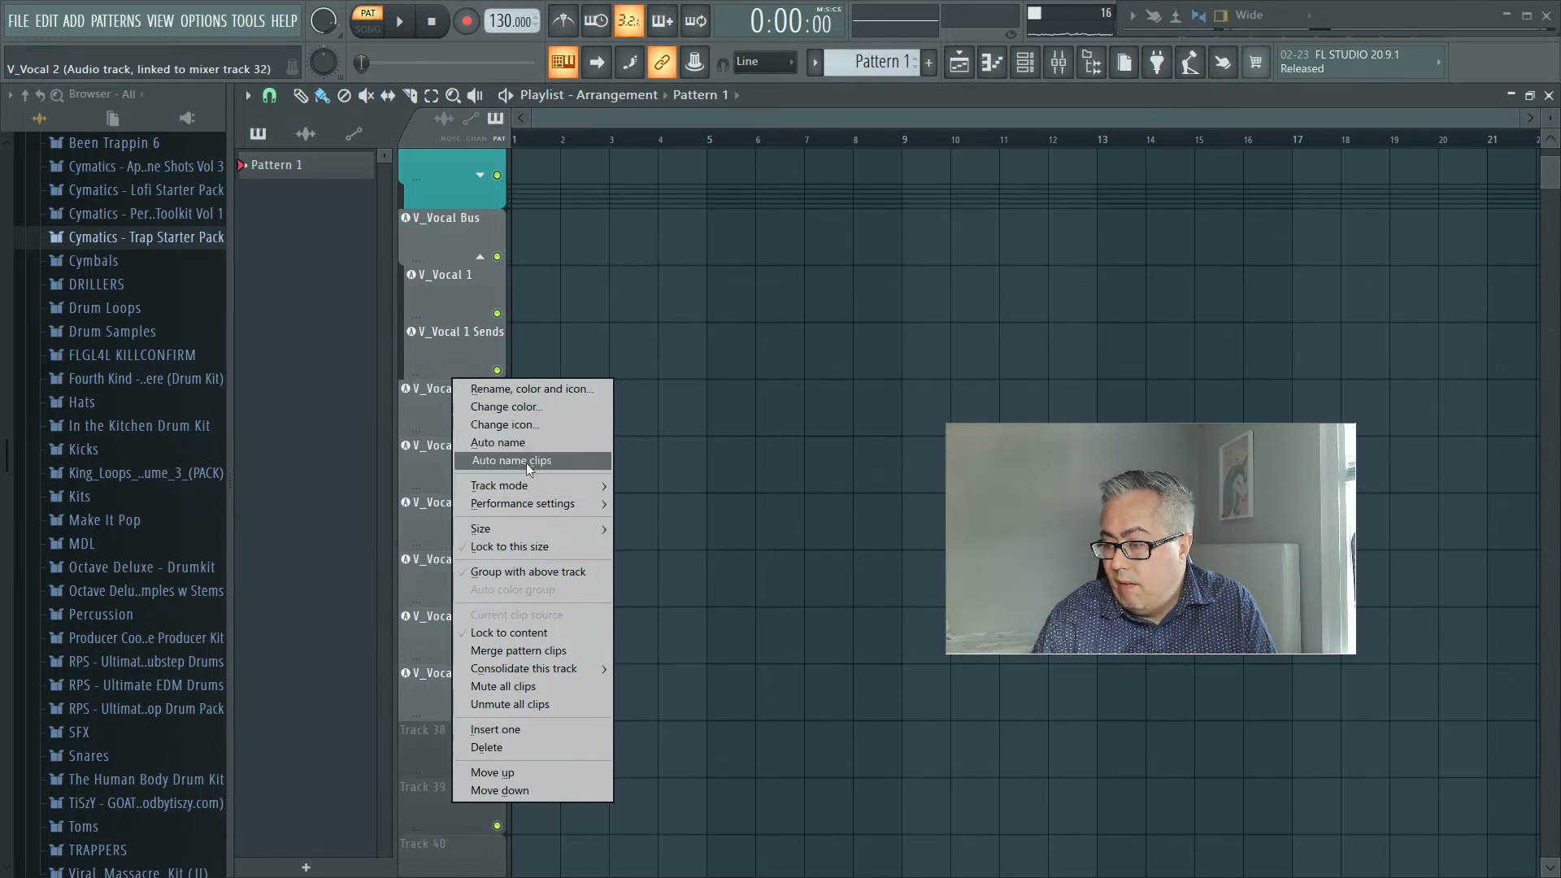
{"action": "left_click", "coordinate": [527, 572]}
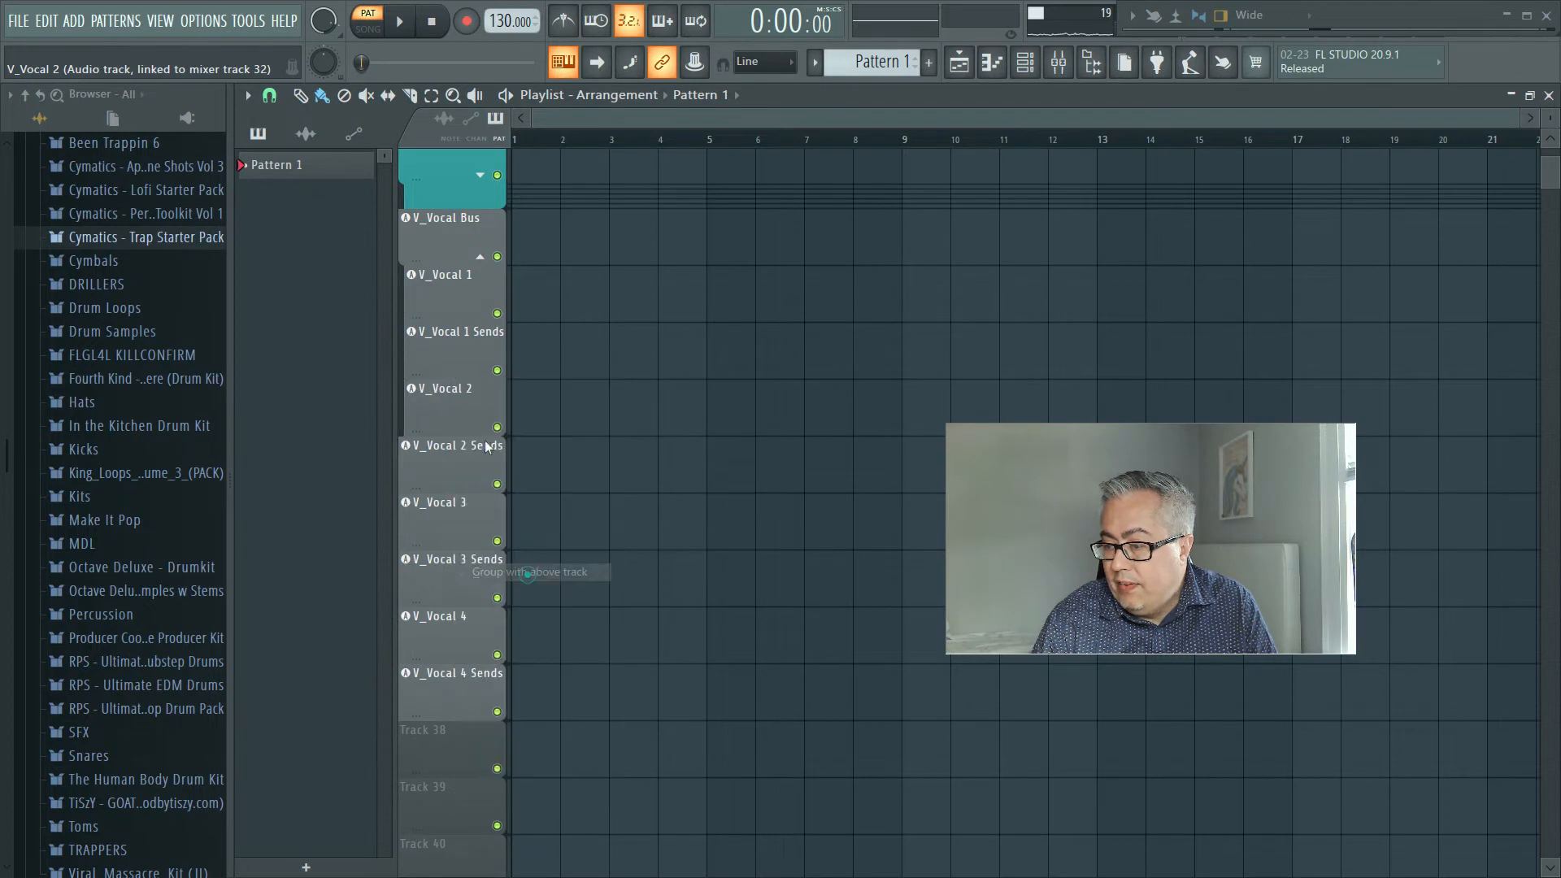
{"action": "right_click", "coordinate": [441, 469]}
{"action": "left_click", "coordinate": [500, 633]}
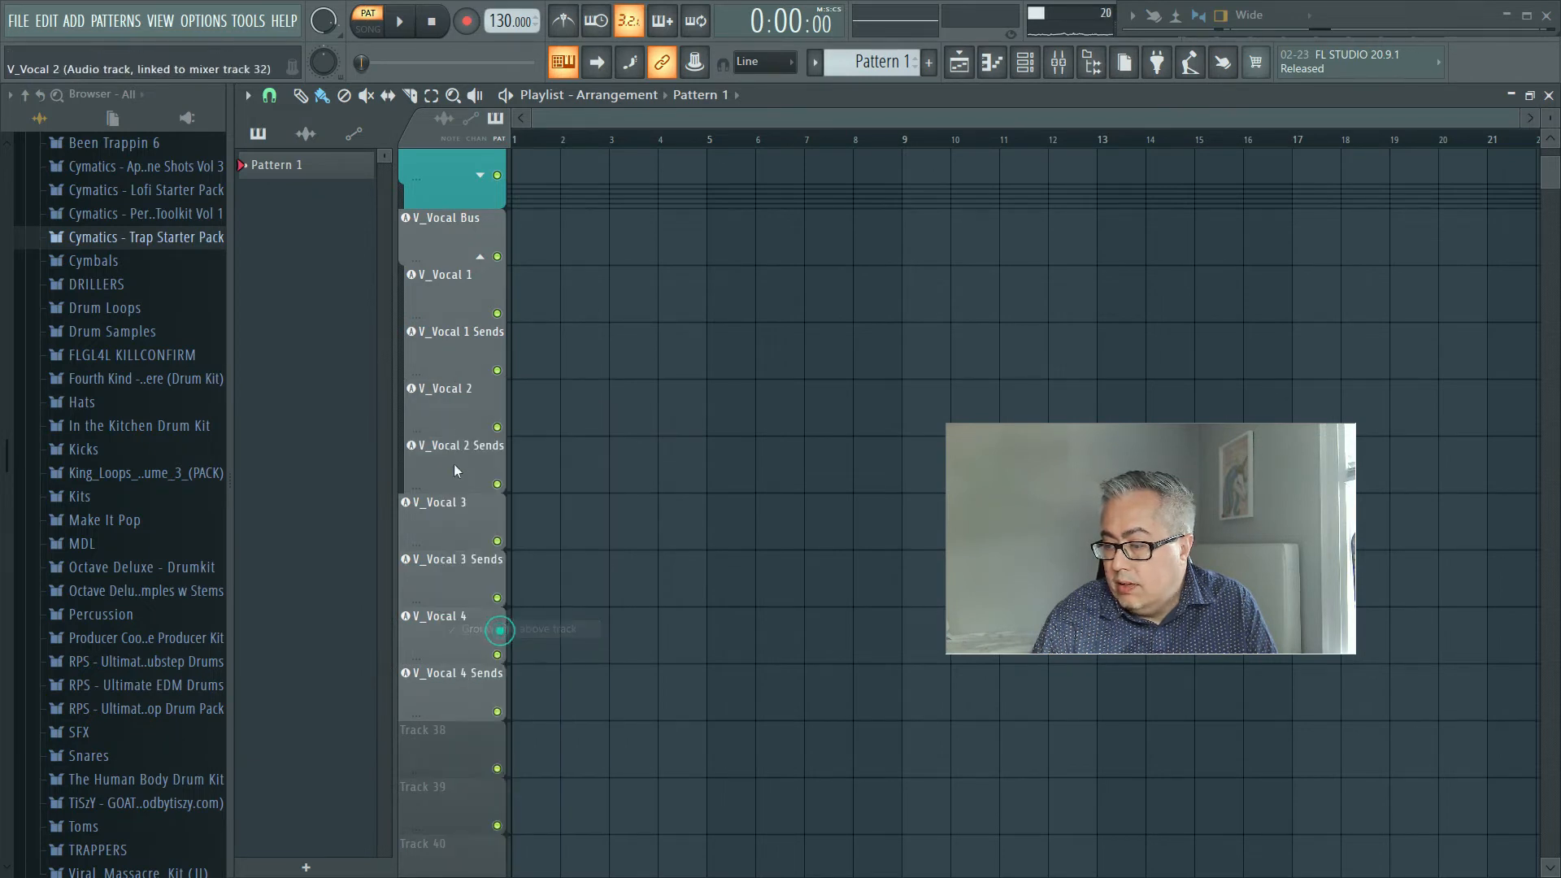
Group the playlist tracks V_Vocal 3, V_Vocal 3 Sends, V_Vocal 4 and V_Vocal 4 Sends under V_Vocal Bus.
{"action": "right_click", "coordinate": [443, 520]}
{"action": "left_click", "coordinate": [523, 636]}
{"action": "right_click", "coordinate": [421, 579]}
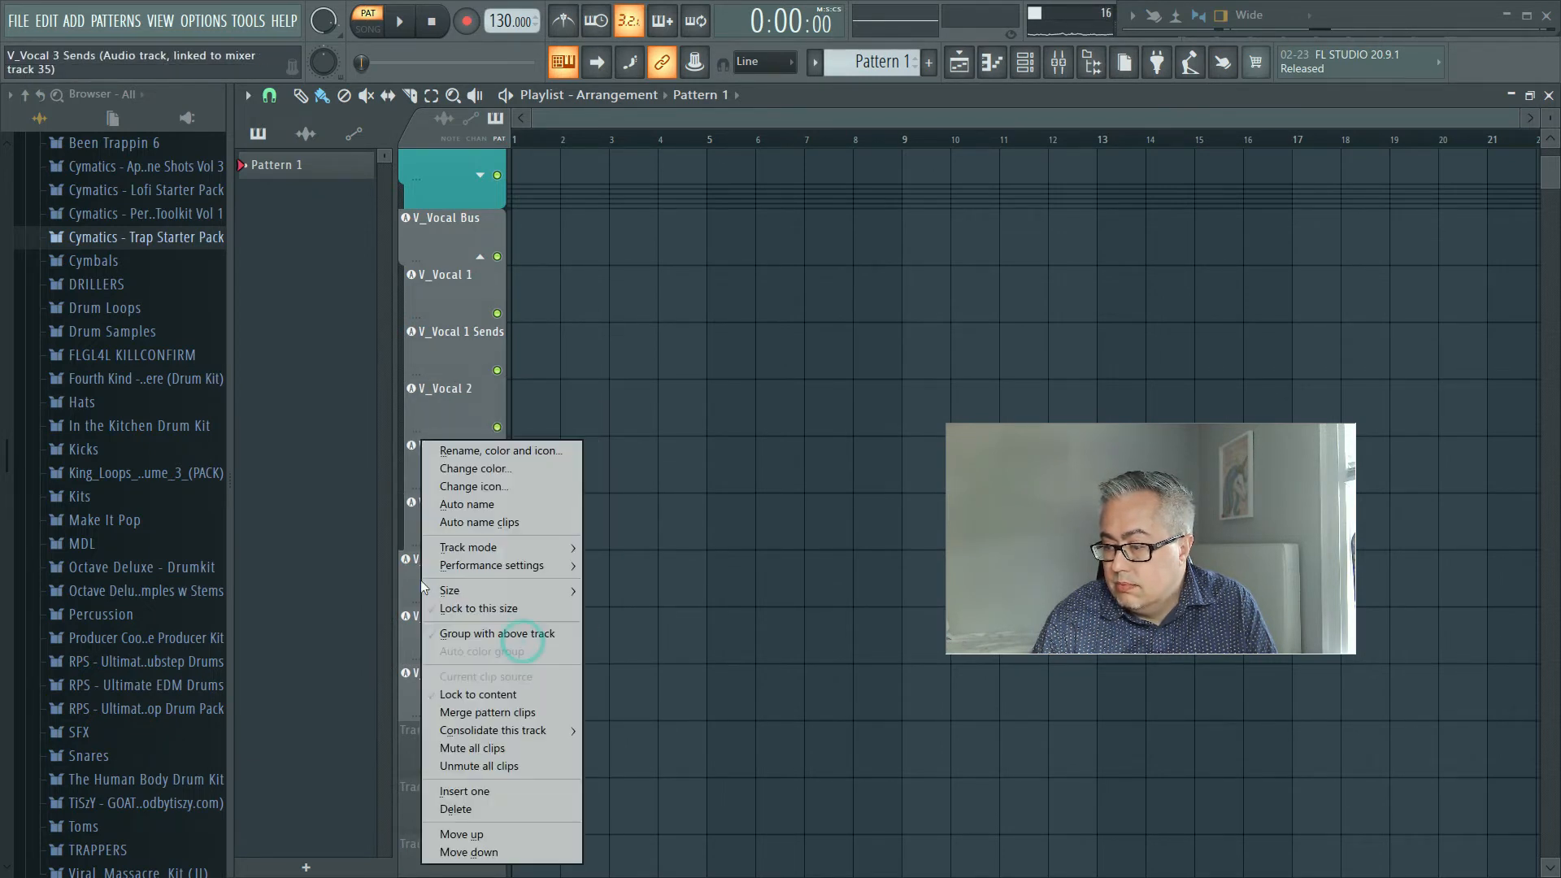
{"action": "left_click", "coordinate": [476, 634]}
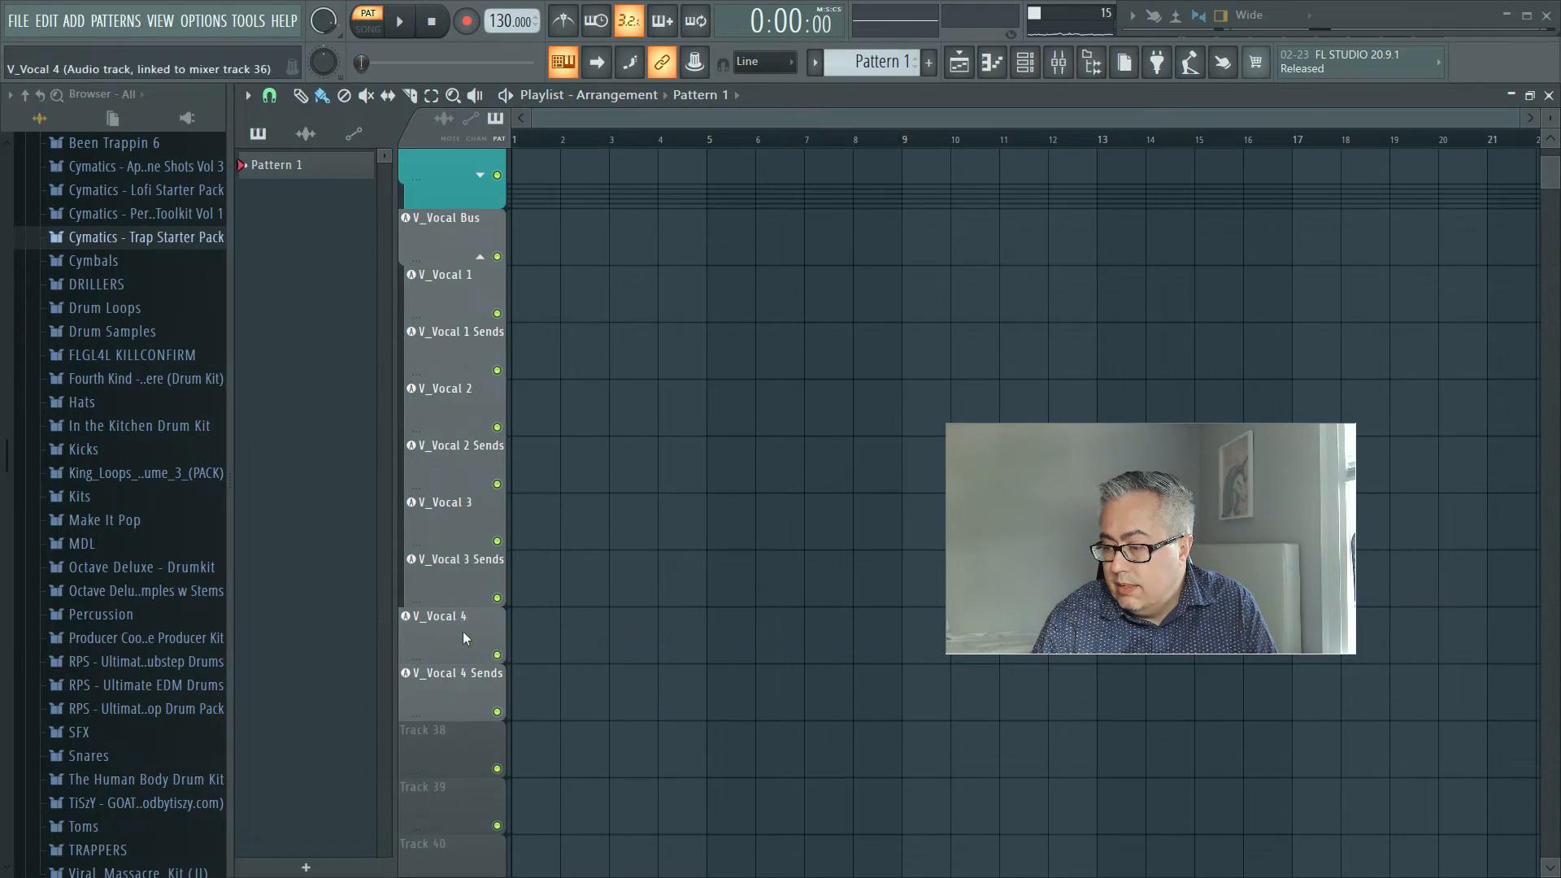
{"action": "right_click", "coordinate": [463, 633]}
{"action": "left_click", "coordinate": [556, 632]}
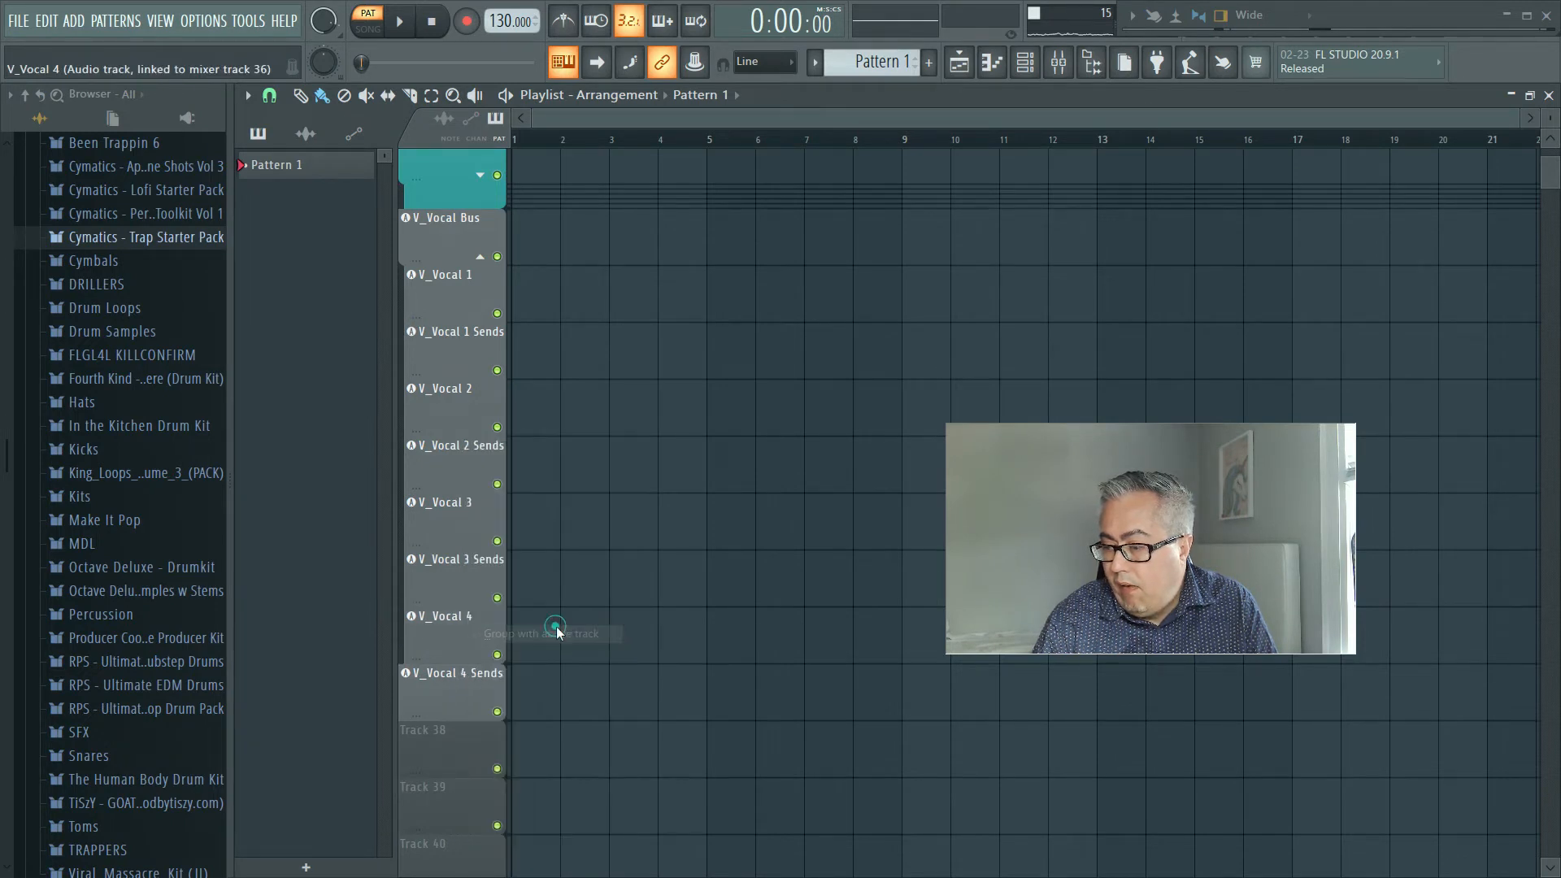
{"action": "right_click", "coordinate": [429, 680]}
{"action": "left_click", "coordinate": [491, 630]}
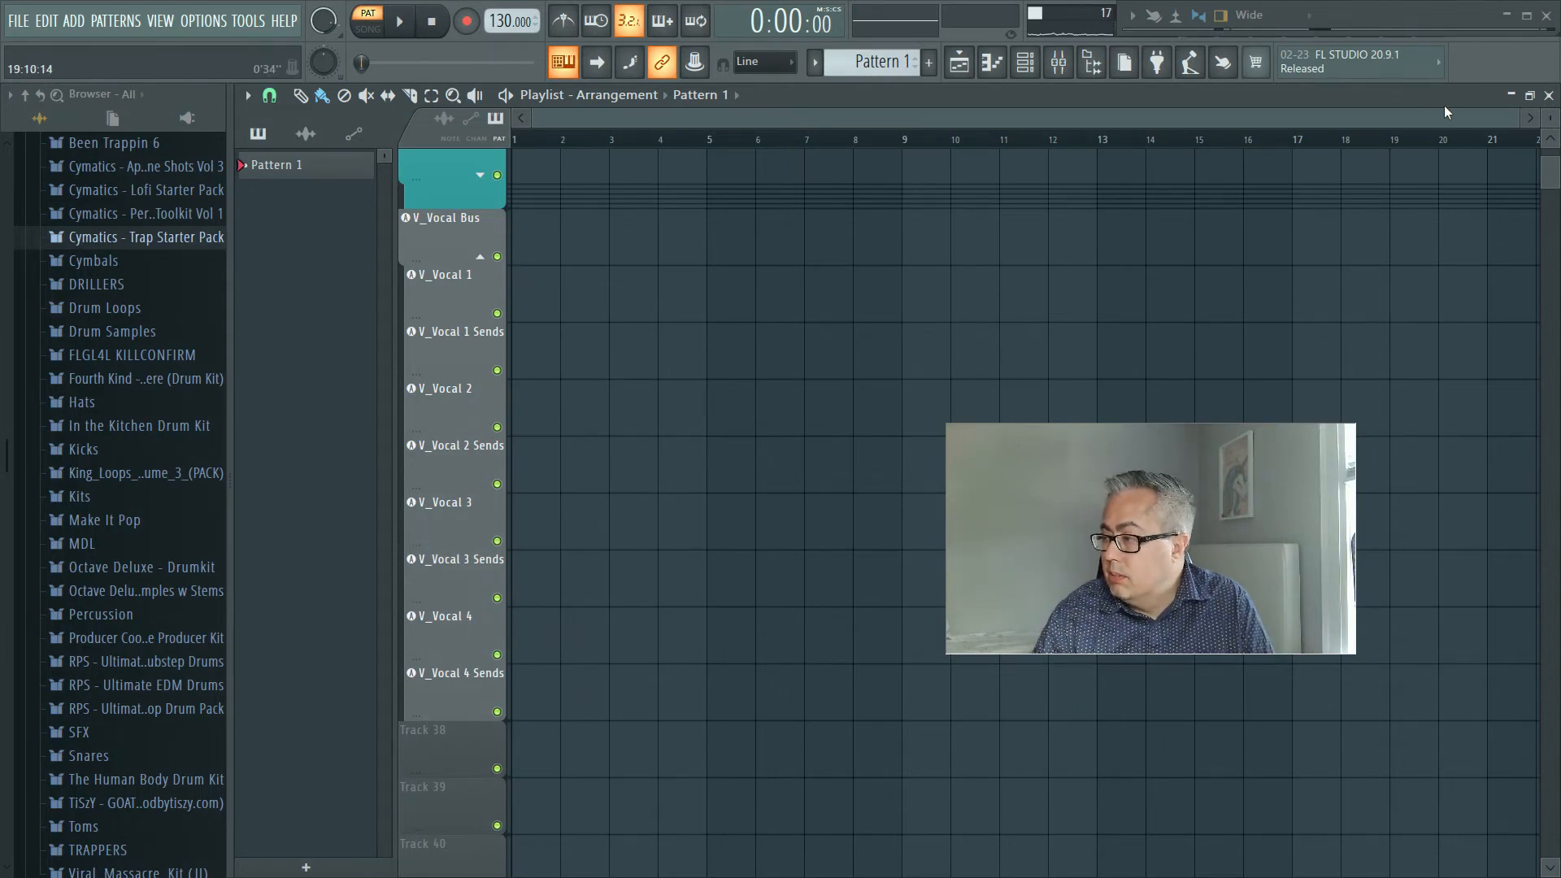
Color all vocal mixer tracks from V_Vocal Bus through V_Vocal 4 Sends Drab olive (#8F9F35).
{"action": "key", "text": "F9"}
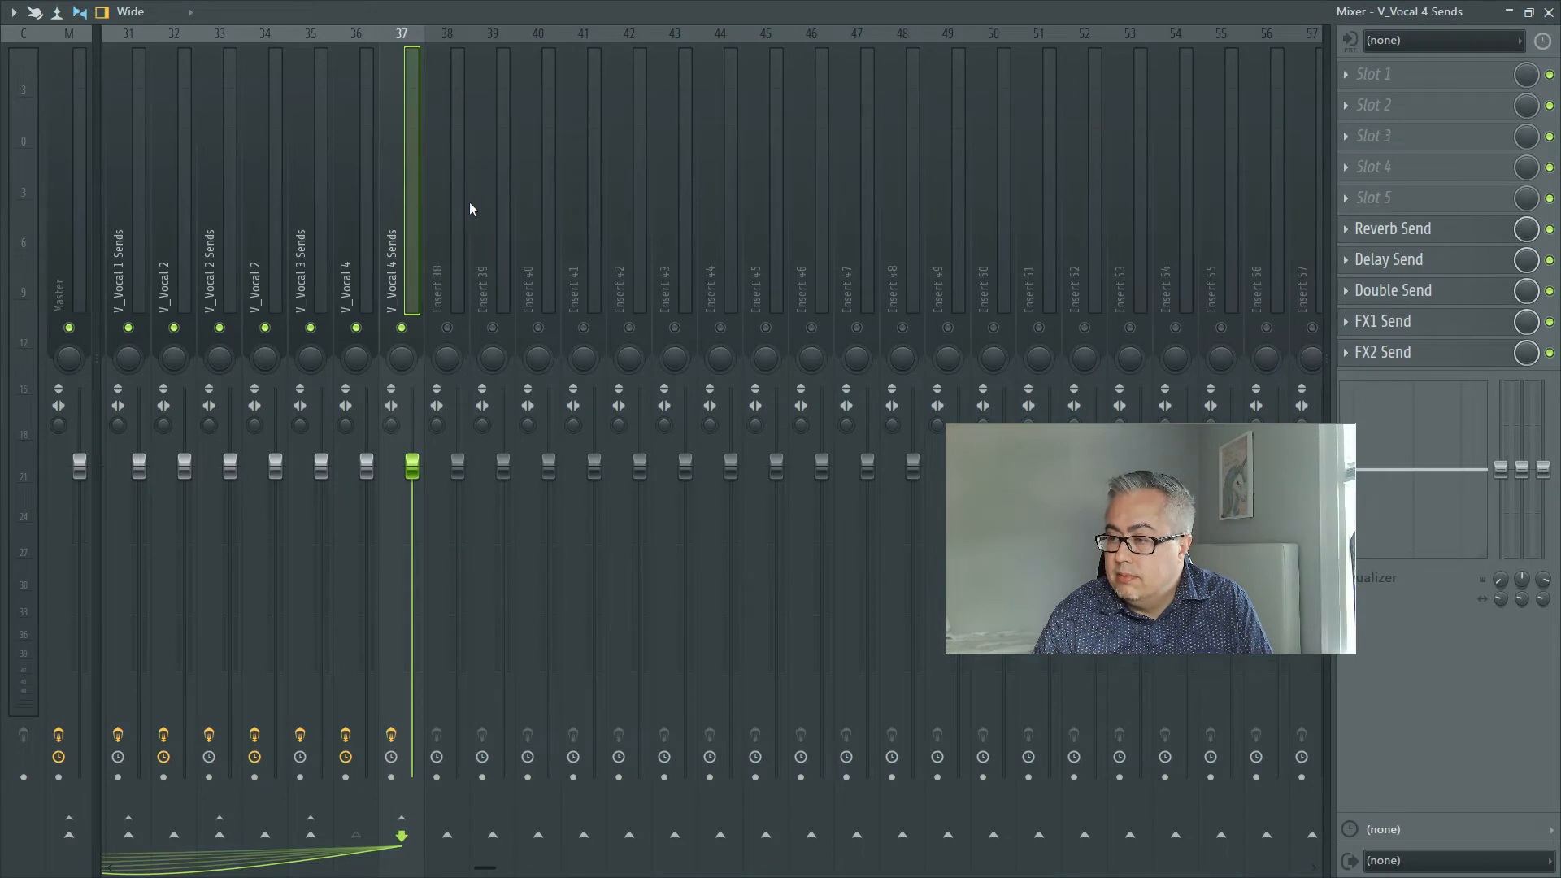
{"action": "scroll", "coordinate": [394, 218], "scroll_direction": "up", "scroll_amount": 4}
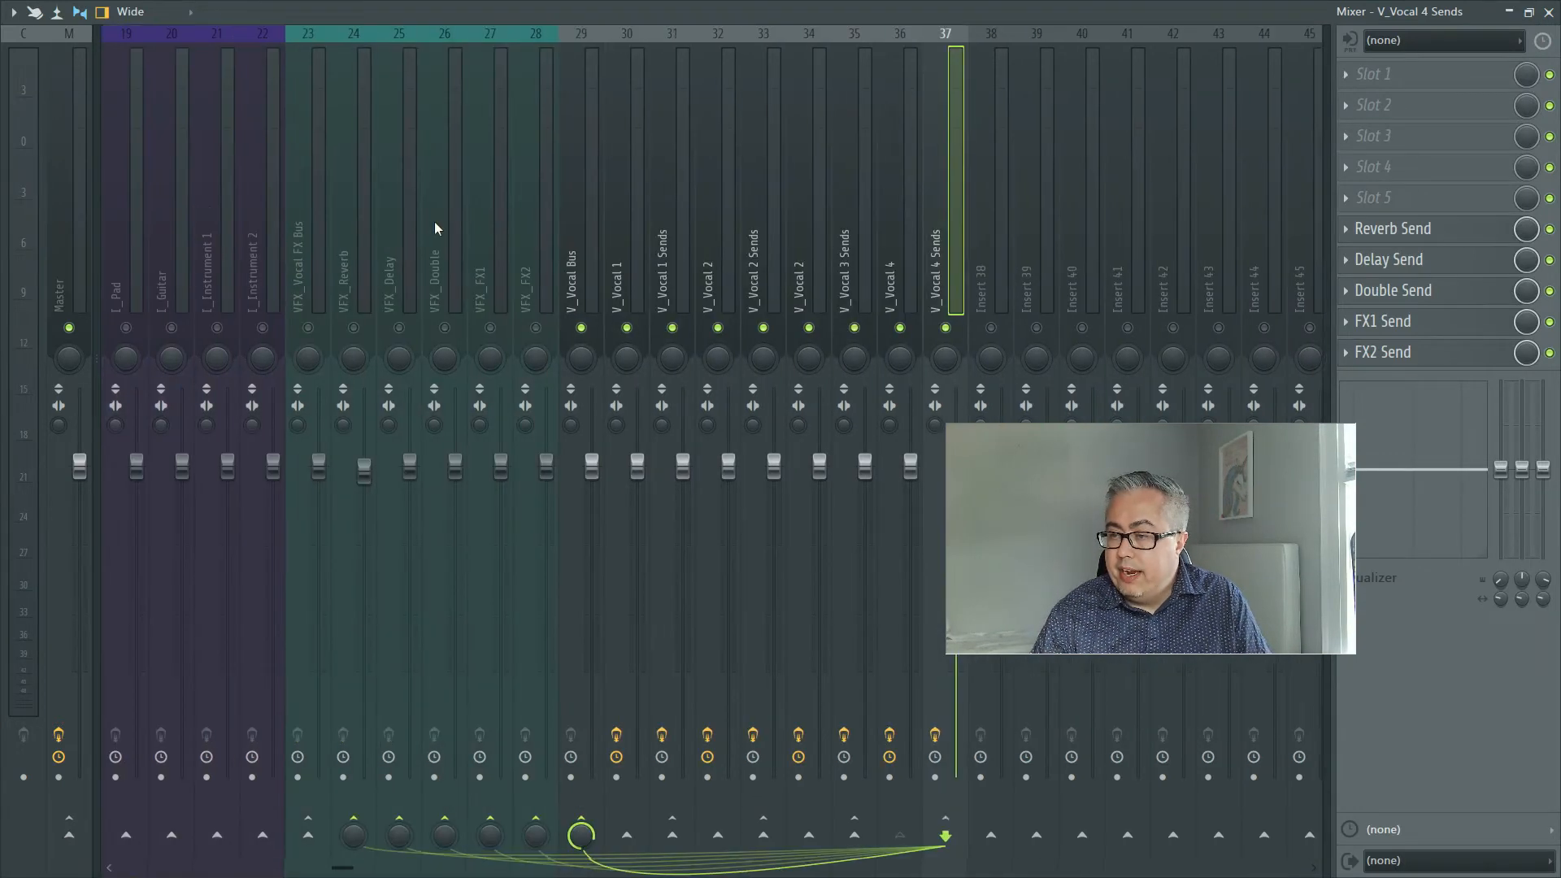
{"action": "left_click", "coordinate": [583, 202], "text": "ctrl"}
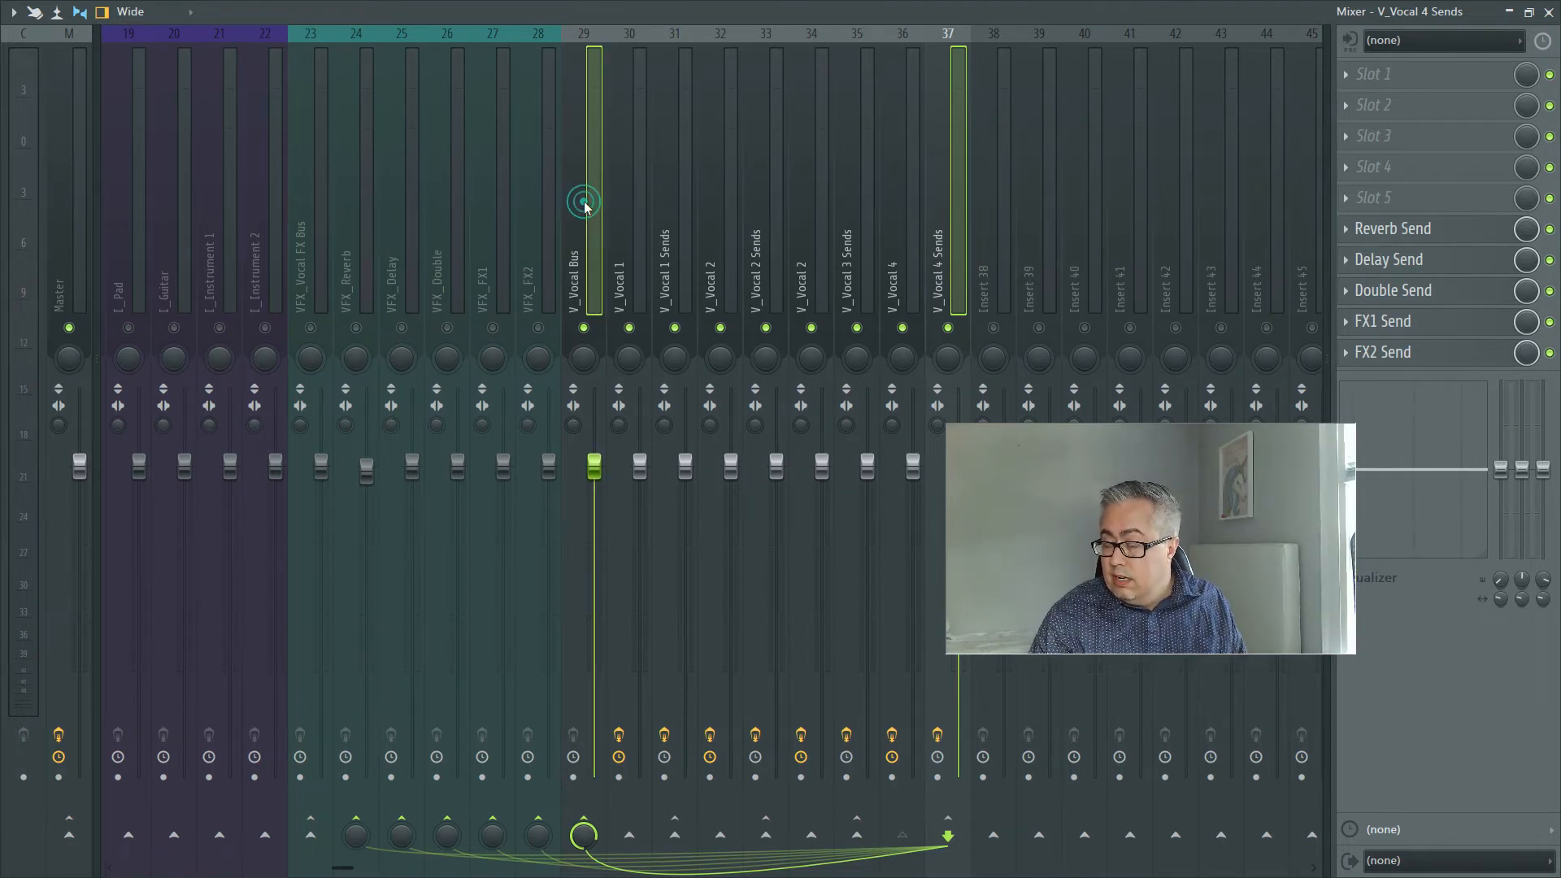
{"action": "left_click", "coordinate": [613, 207], "text": "ctrl"}
{"action": "left_click_drag", "start_coordinate": [613, 207], "coordinate": [894, 213]}
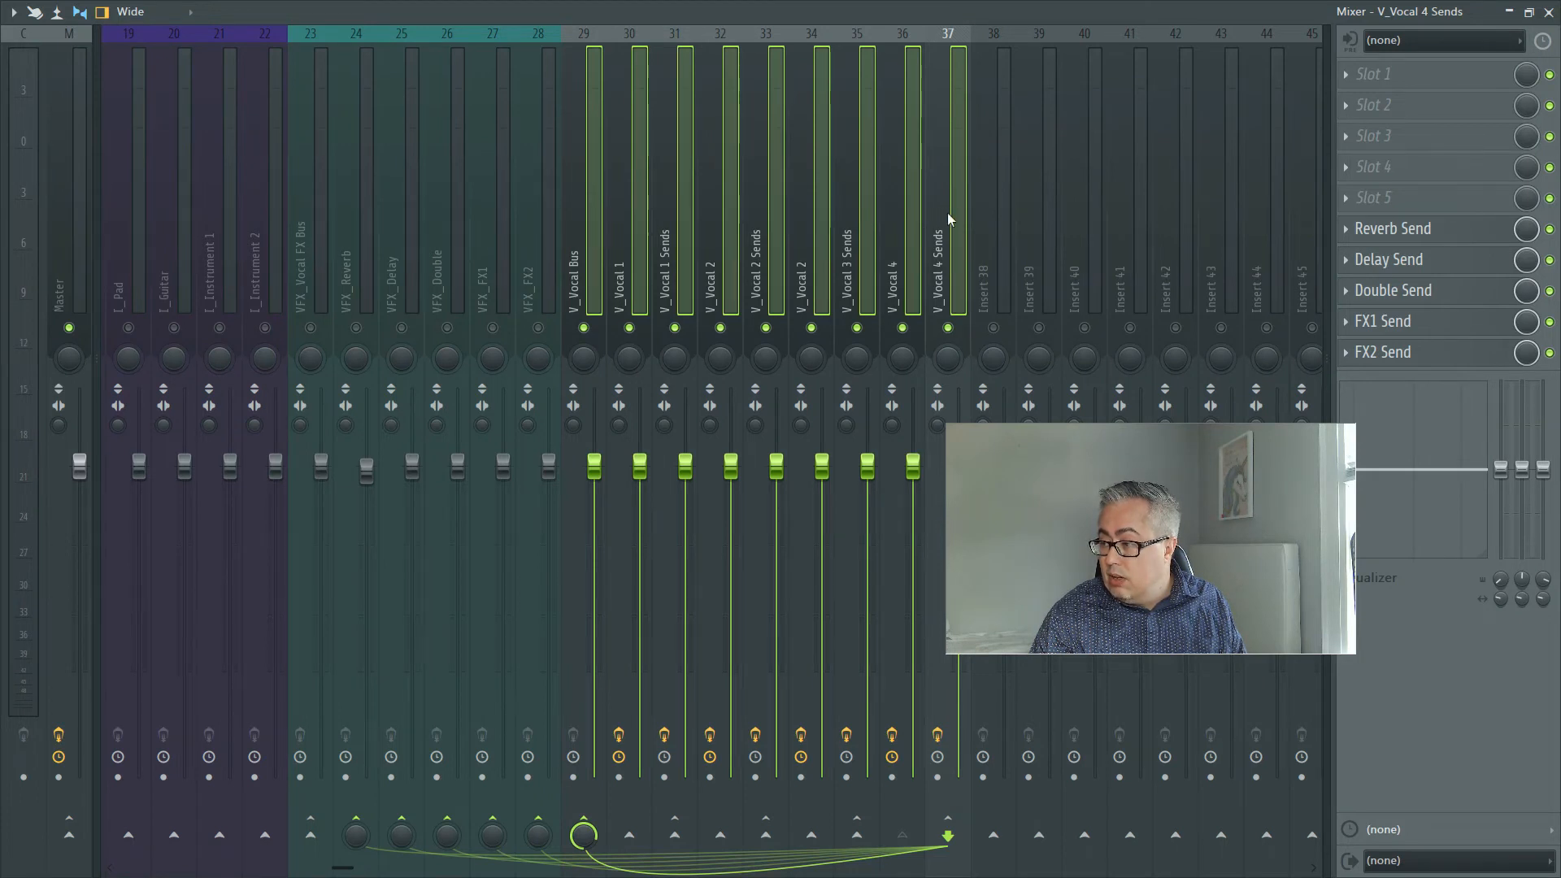
{"action": "right_click", "coordinate": [705, 206]}
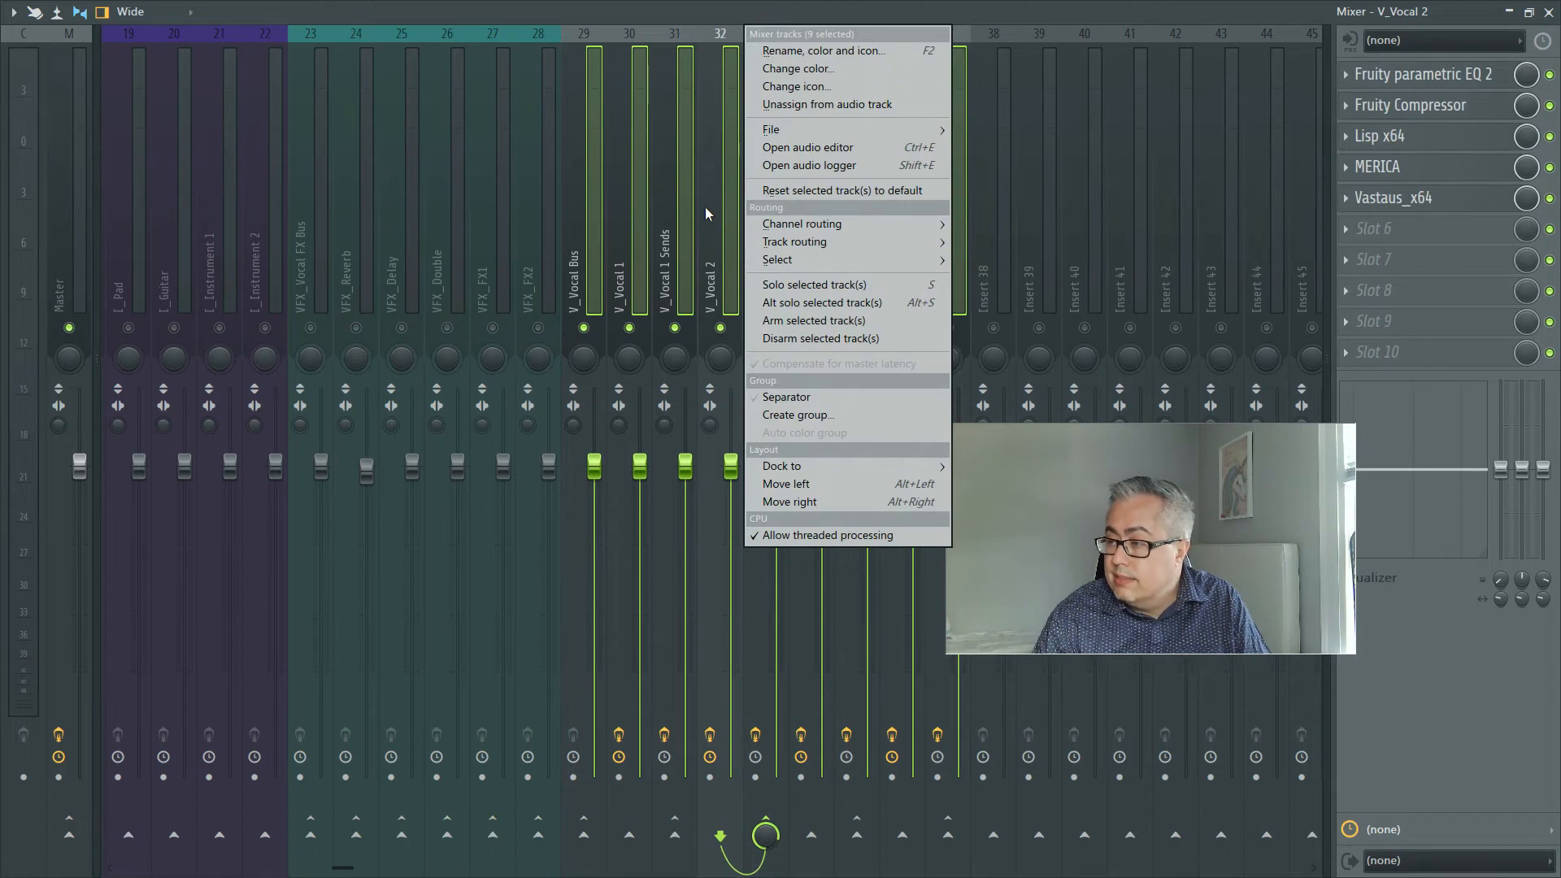
{"action": "left_click", "coordinate": [834, 71]}
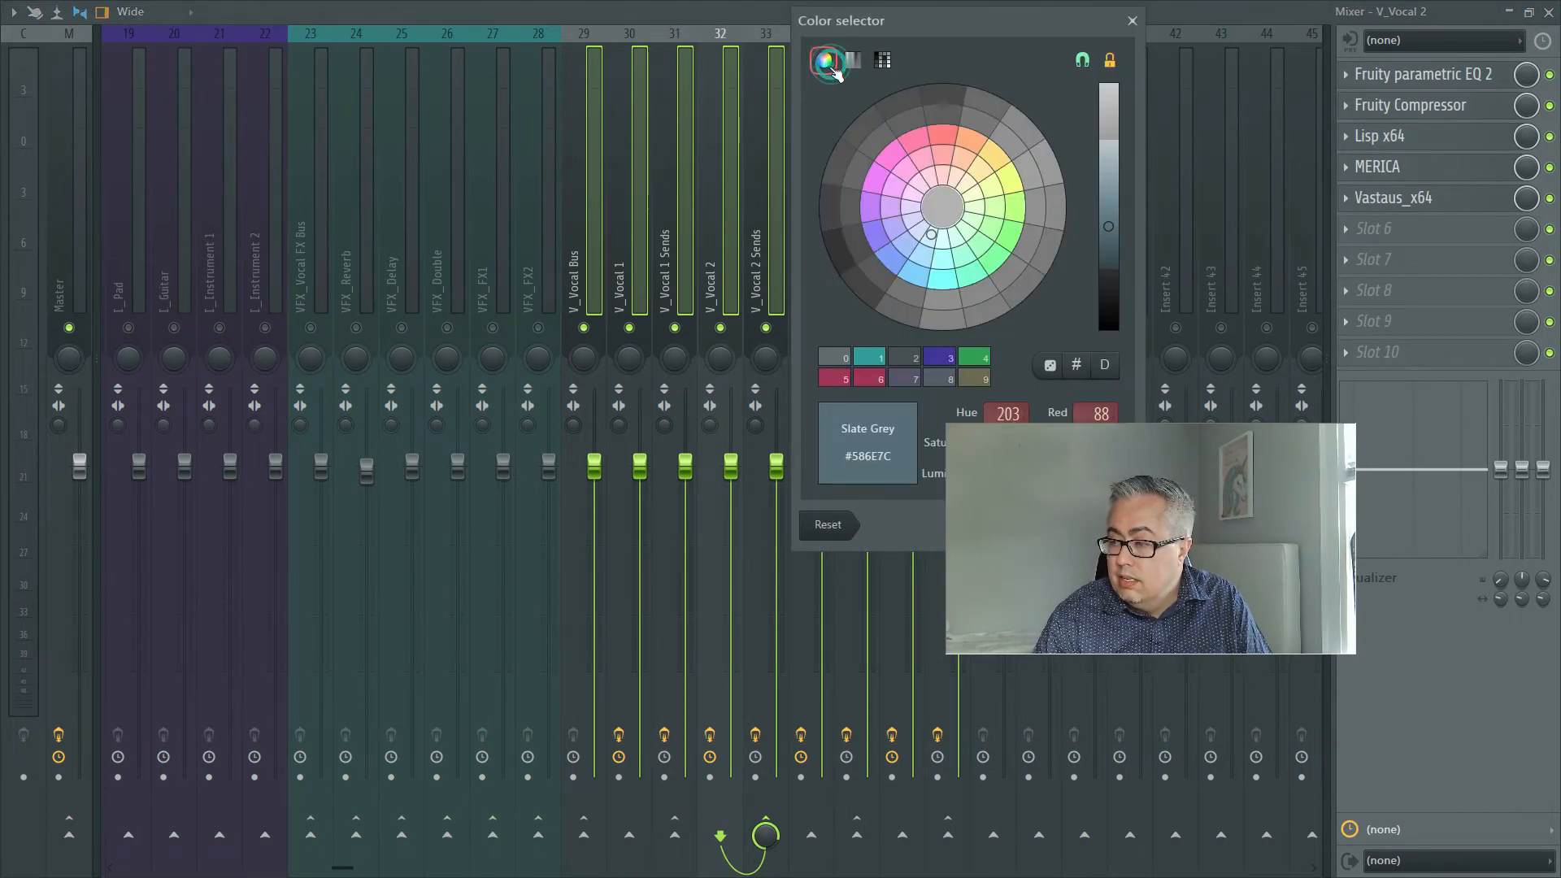
{"action": "left_click", "coordinate": [1014, 182]}
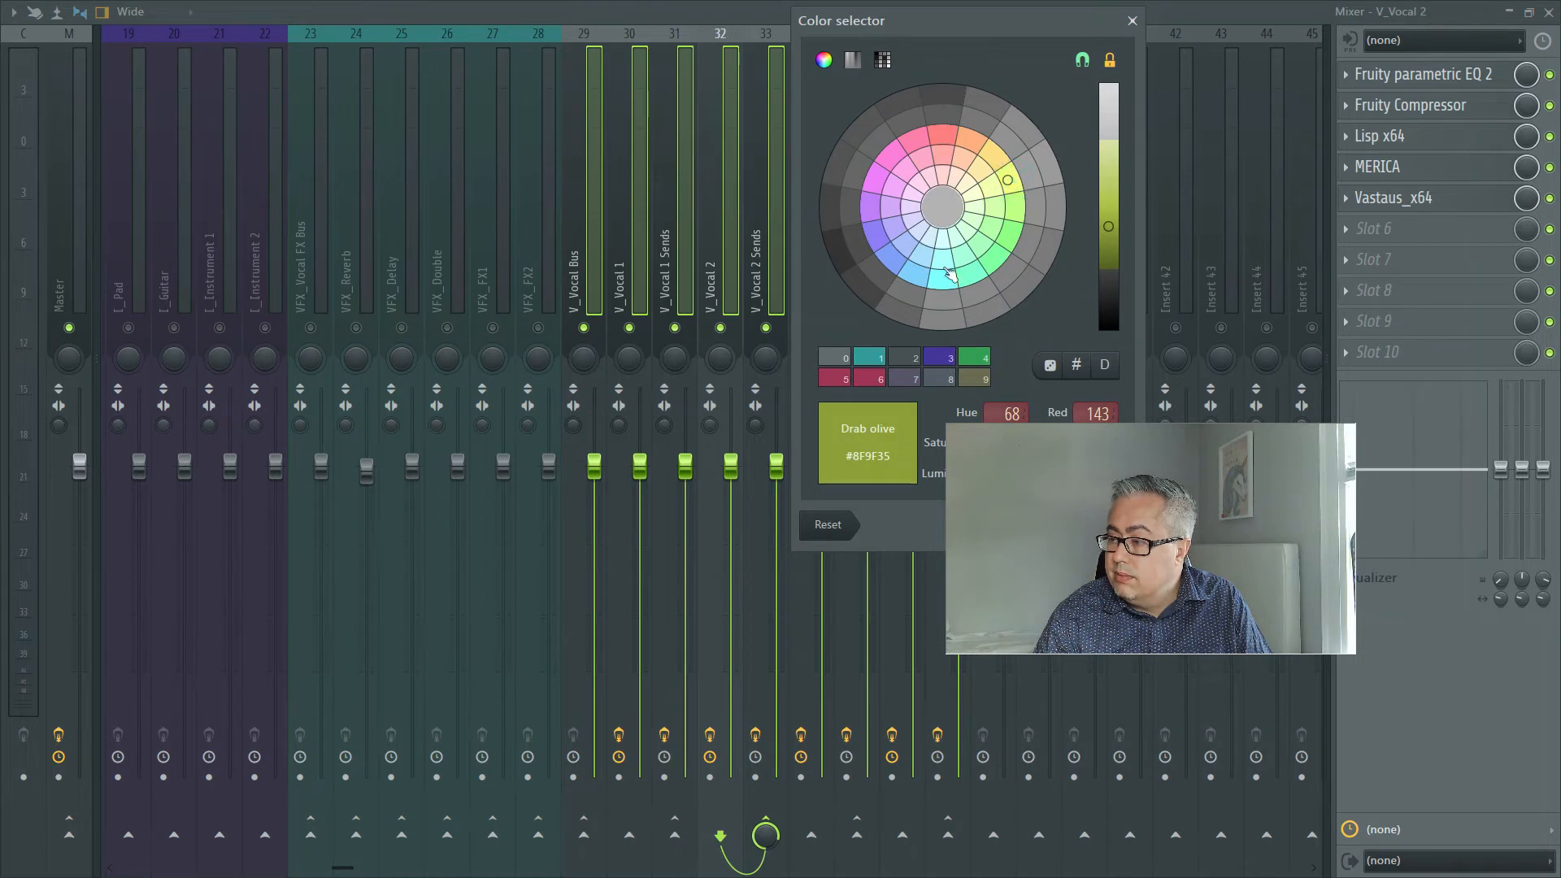
{"action": "left_click_drag", "start_coordinate": [1066, 451], "coordinate": [1298, 552]}
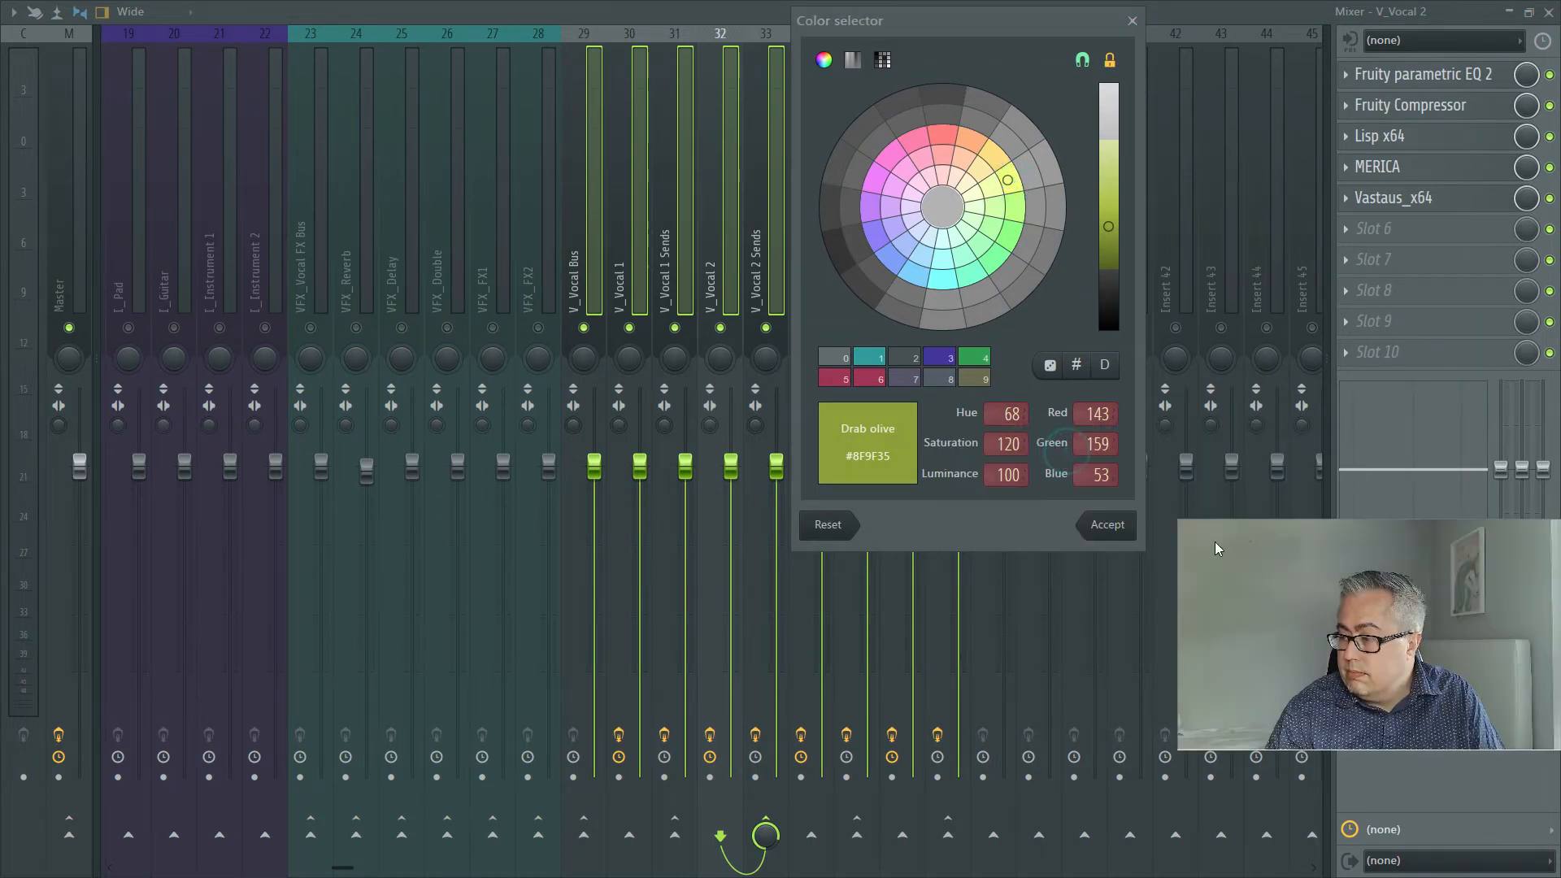
{"action": "left_click", "coordinate": [1123, 527]}
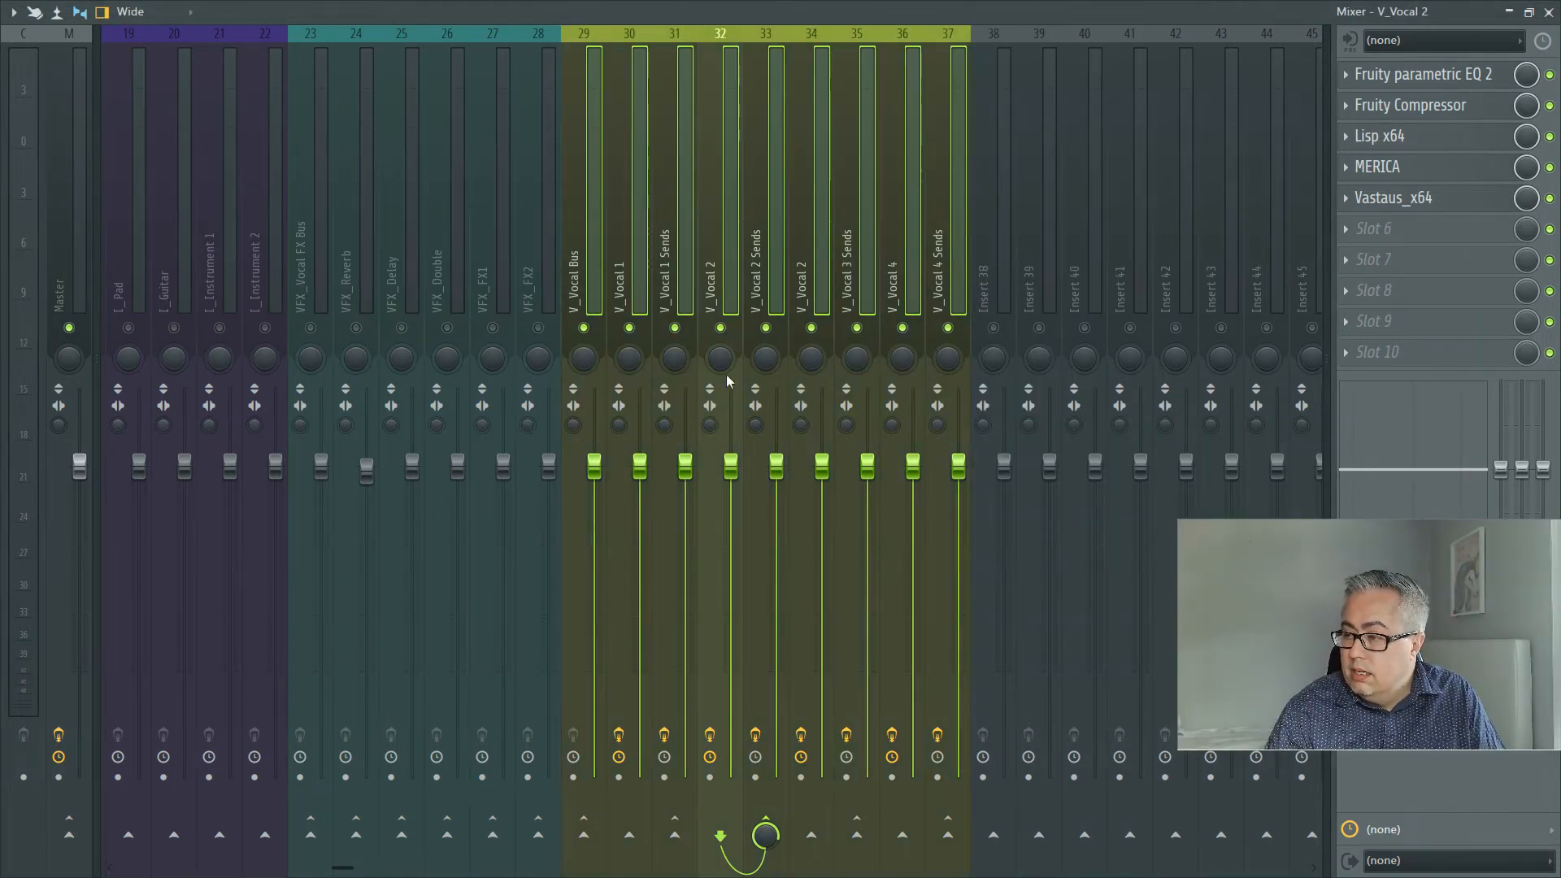
Review the color-coded drum, bass, instrument, vocal FX and vocal groups across the mixer, and return to the playlist.
{"action": "scroll", "coordinate": [678, 278], "scroll_direction": "up", "scroll_amount": 5}
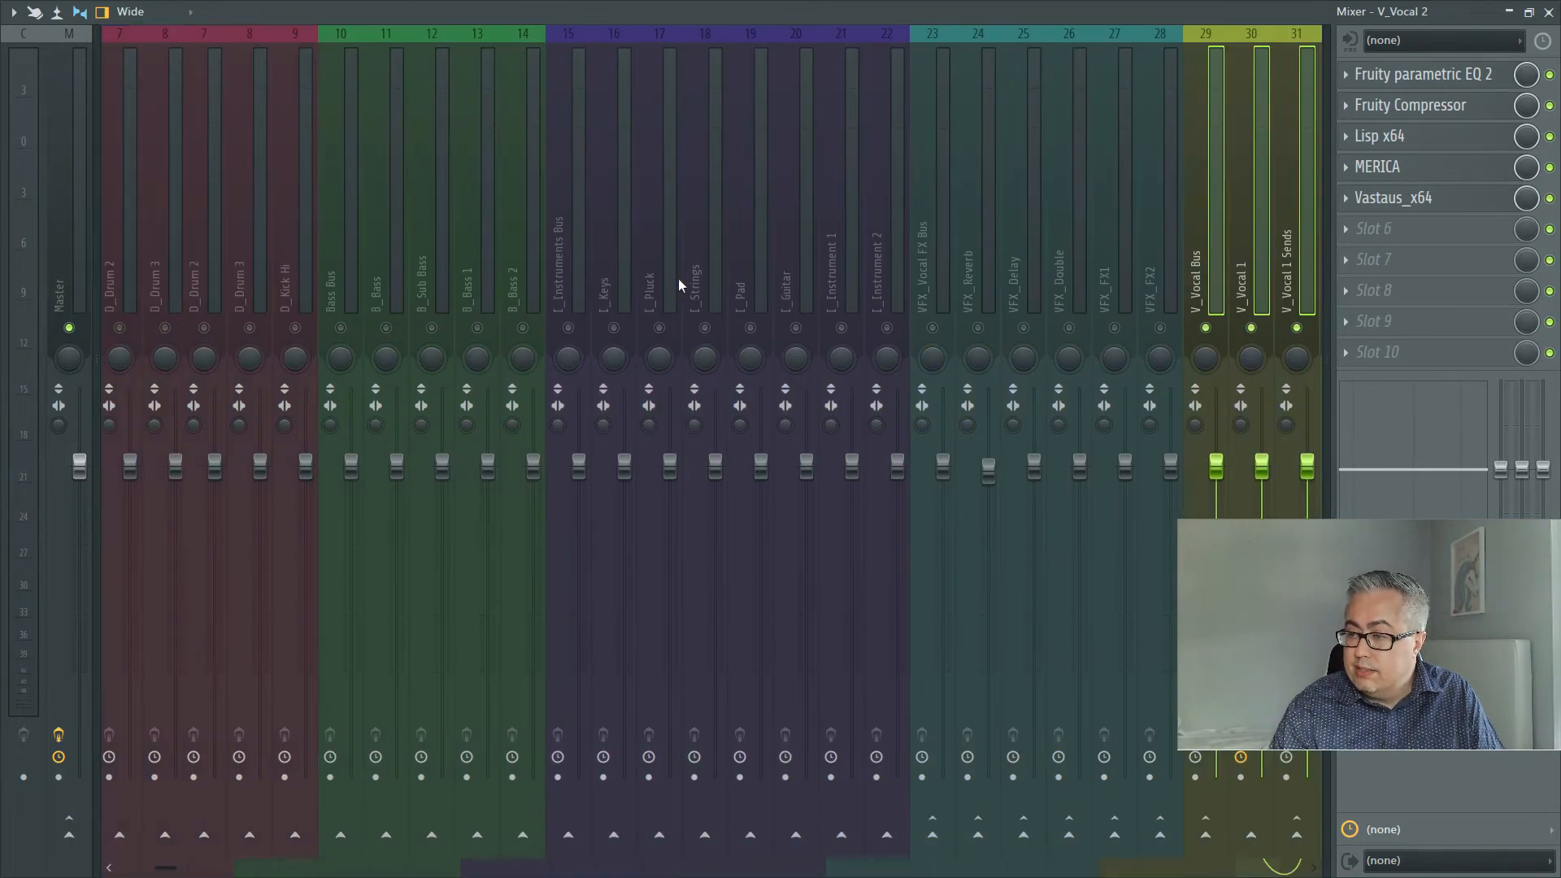
{"action": "scroll", "coordinate": [681, 282], "scroll_direction": "down", "scroll_amount": 5}
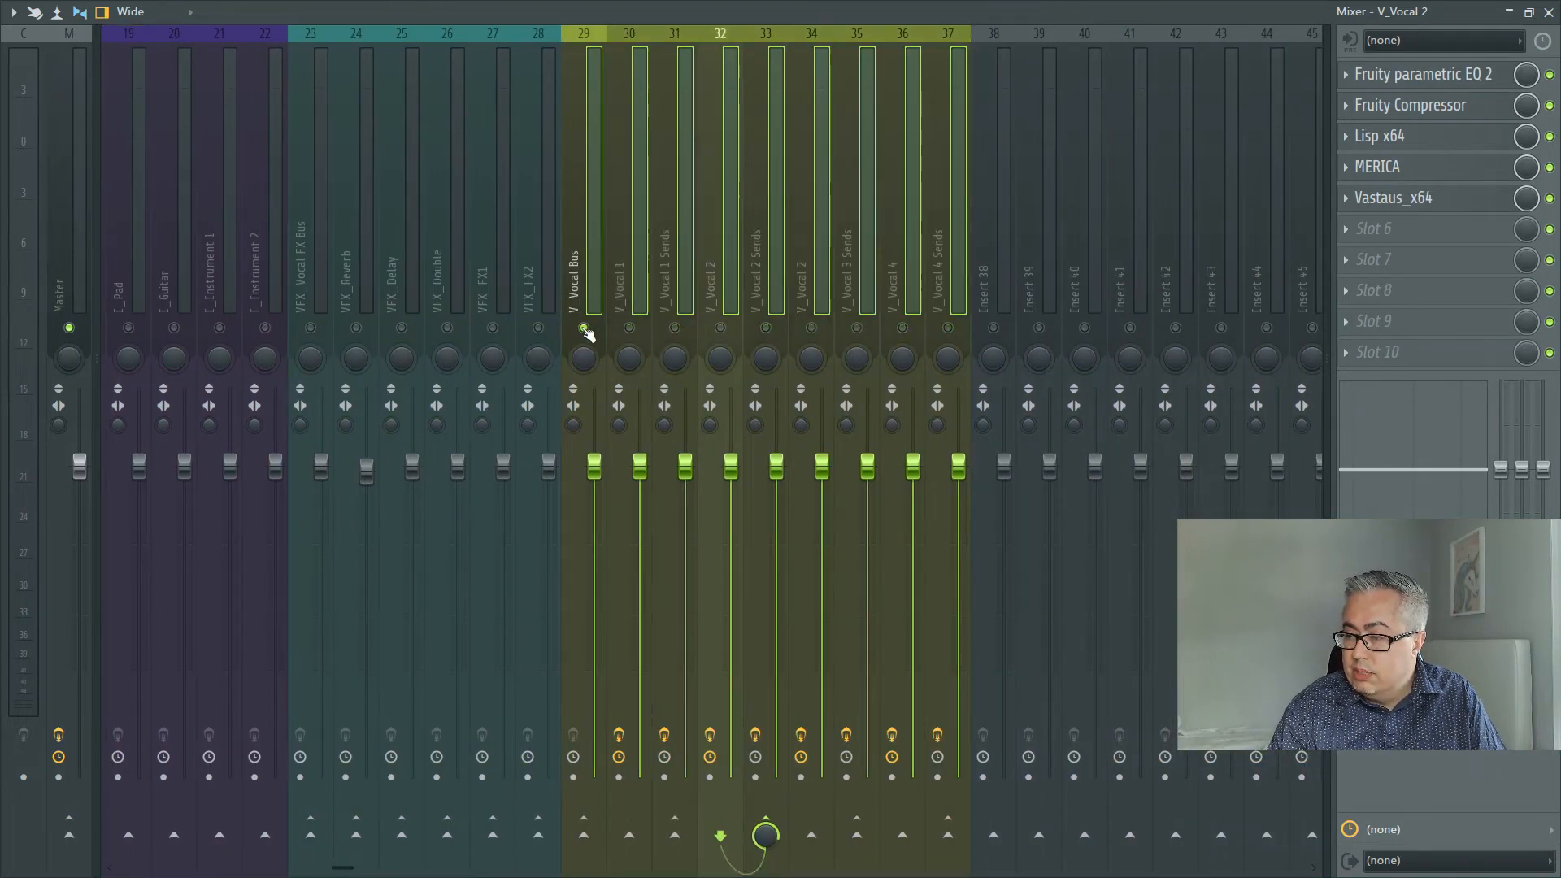
{"action": "scroll", "coordinate": [845, 248], "scroll_direction": "up", "scroll_amount": 5}
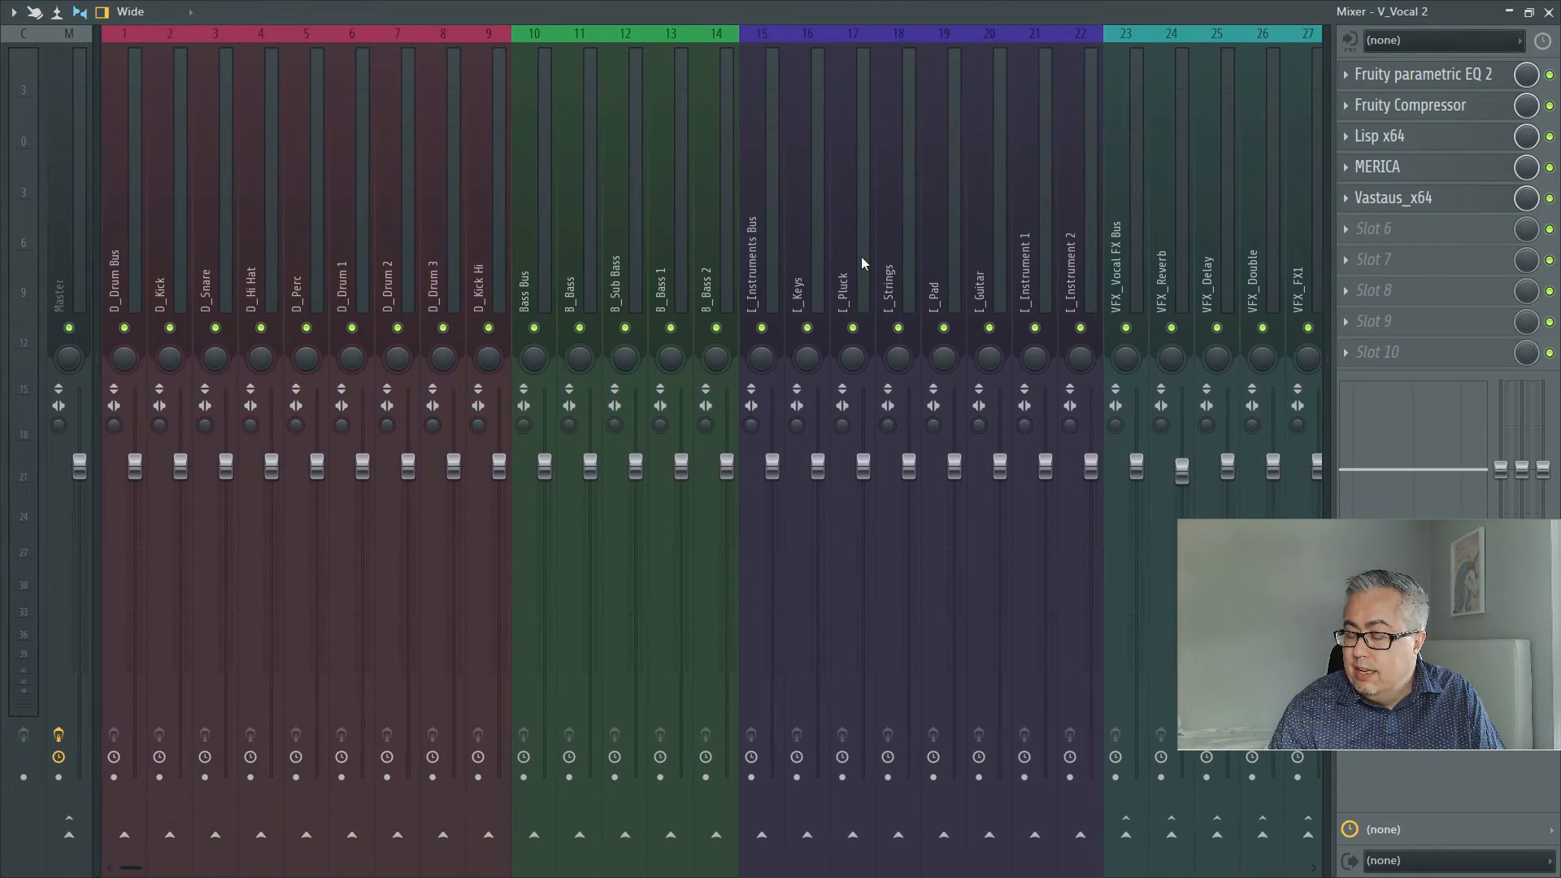
{"action": "scroll", "coordinate": [859, 258], "scroll_direction": "down", "scroll_amount": 5}
{"action": "scroll", "coordinate": [857, 260], "scroll_direction": "up", "scroll_amount": 4}
{"action": "scroll", "coordinate": [856, 260], "scroll_direction": "up", "scroll_amount": 2}
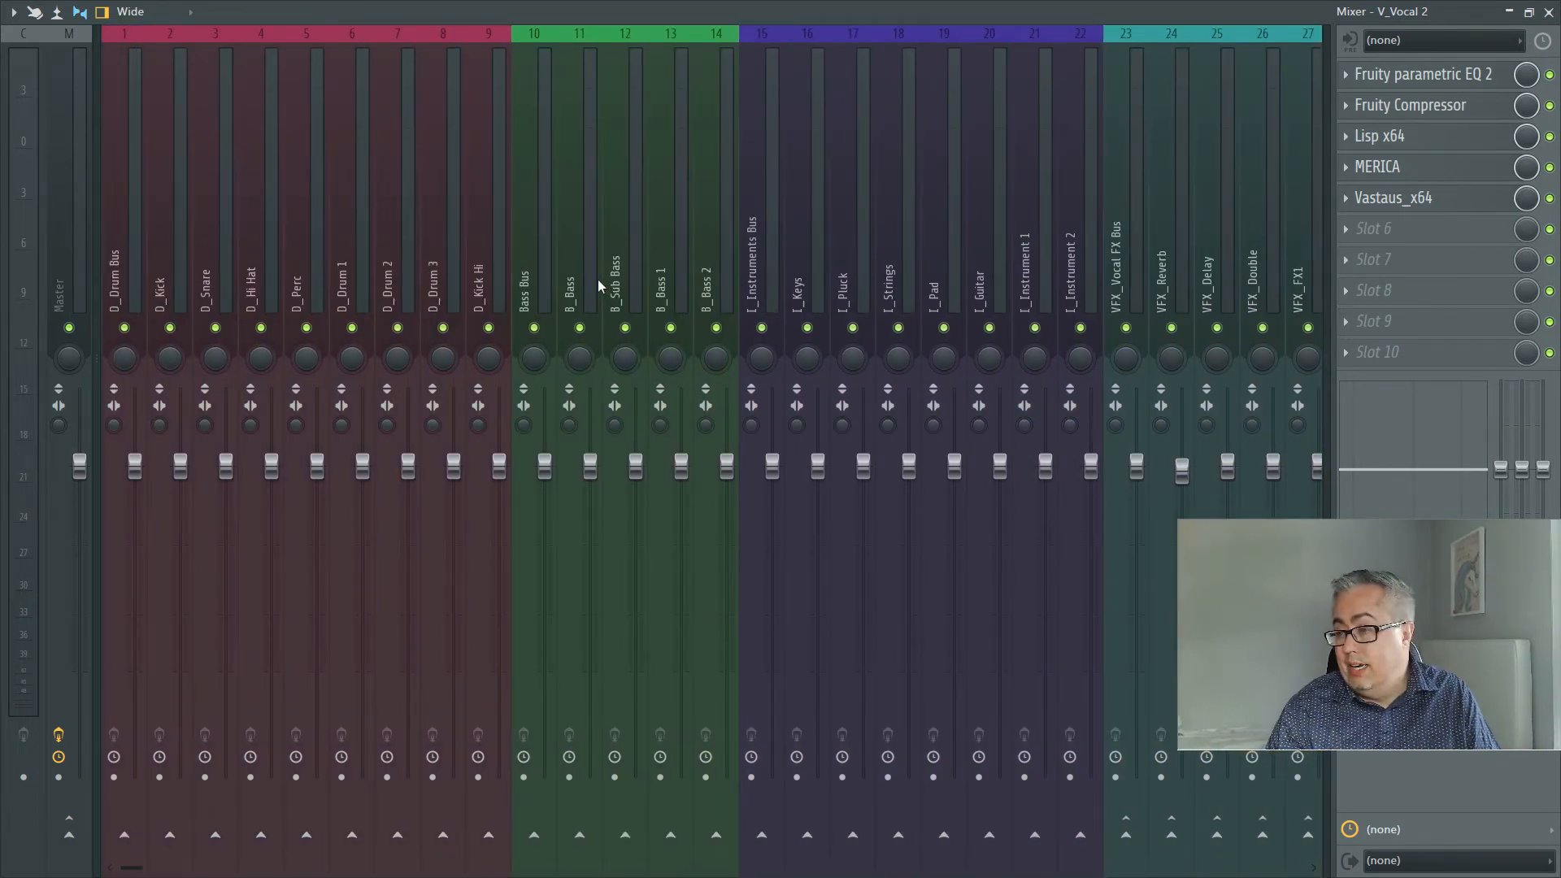
{"action": "scroll", "coordinate": [601, 278], "scroll_direction": "up", "scroll_amount": 1}
{"action": "scroll", "coordinate": [587, 260], "scroll_direction": "down", "scroll_amount": 6}
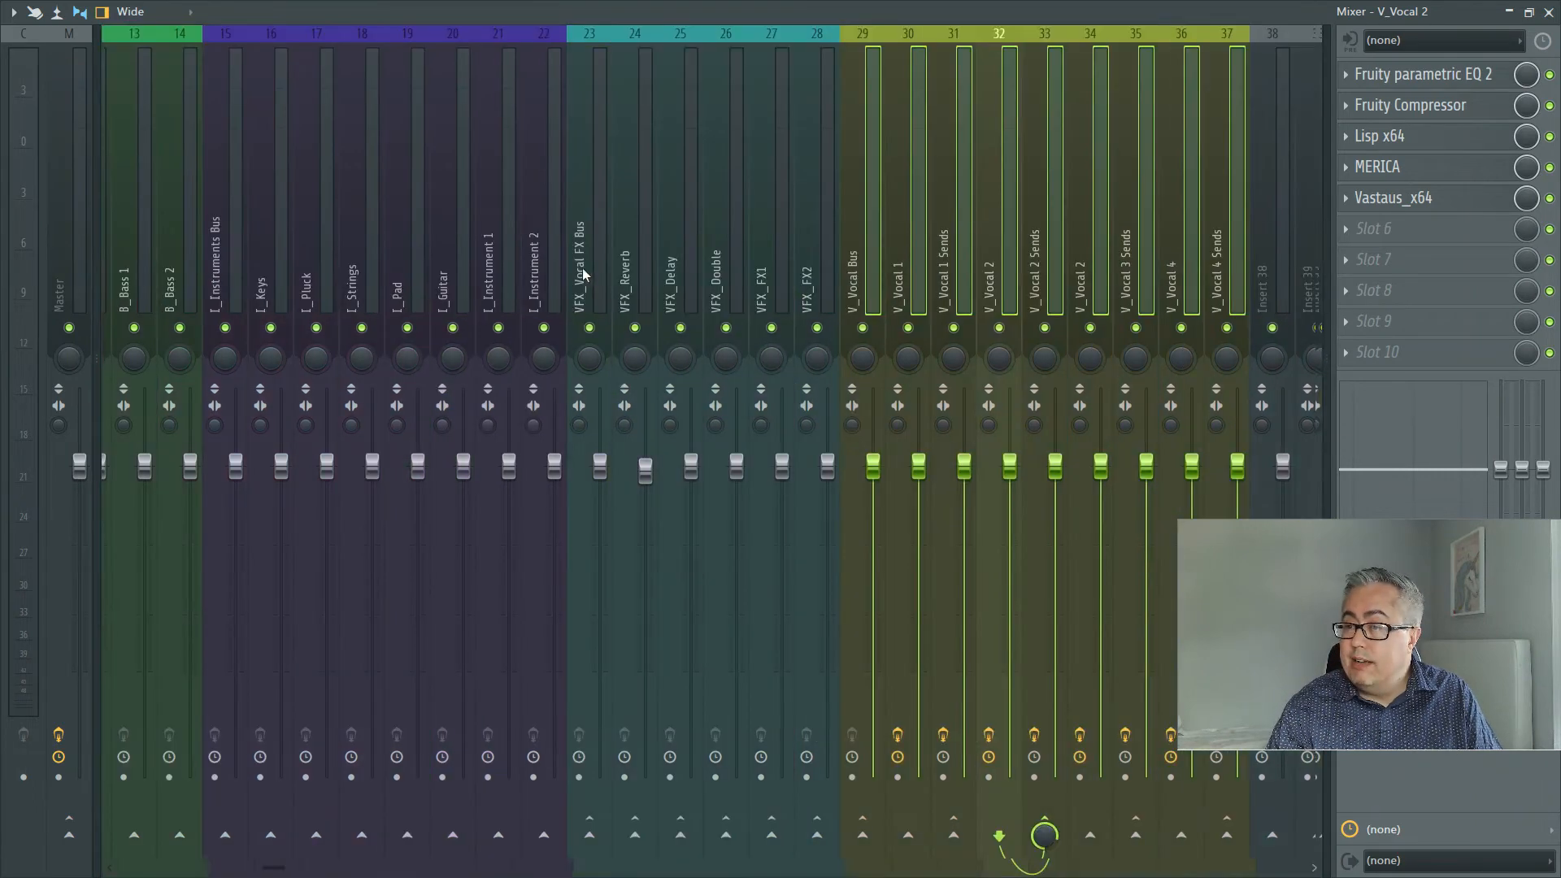
{"action": "left_click", "coordinate": [1509, 11]}
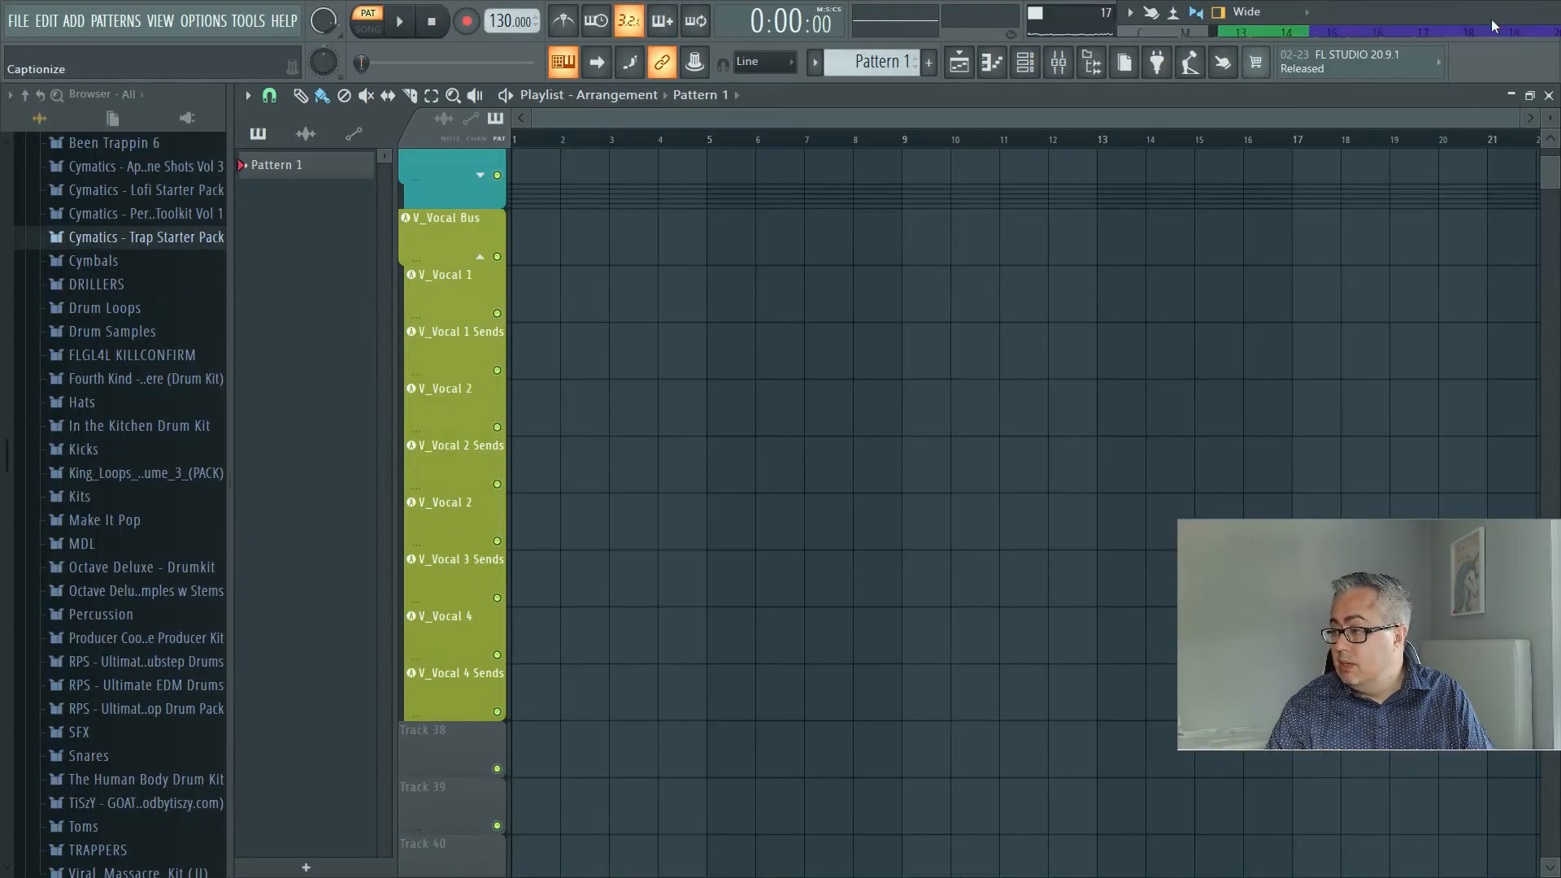
{"action": "left_click", "coordinate": [19, 21]}
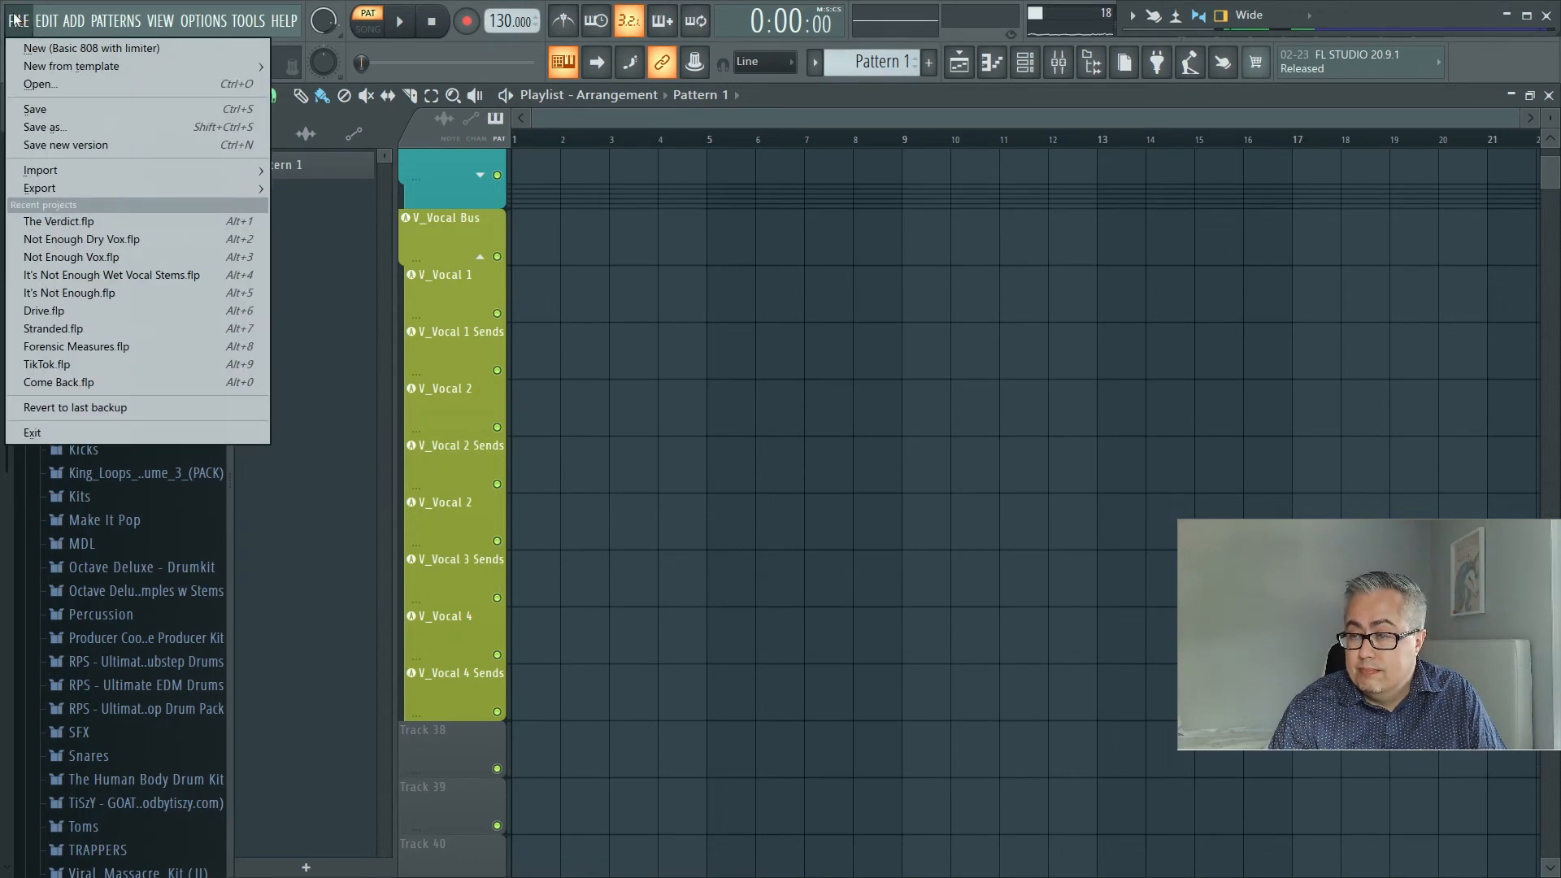
{"action": "left_click", "coordinate": [54, 129]}
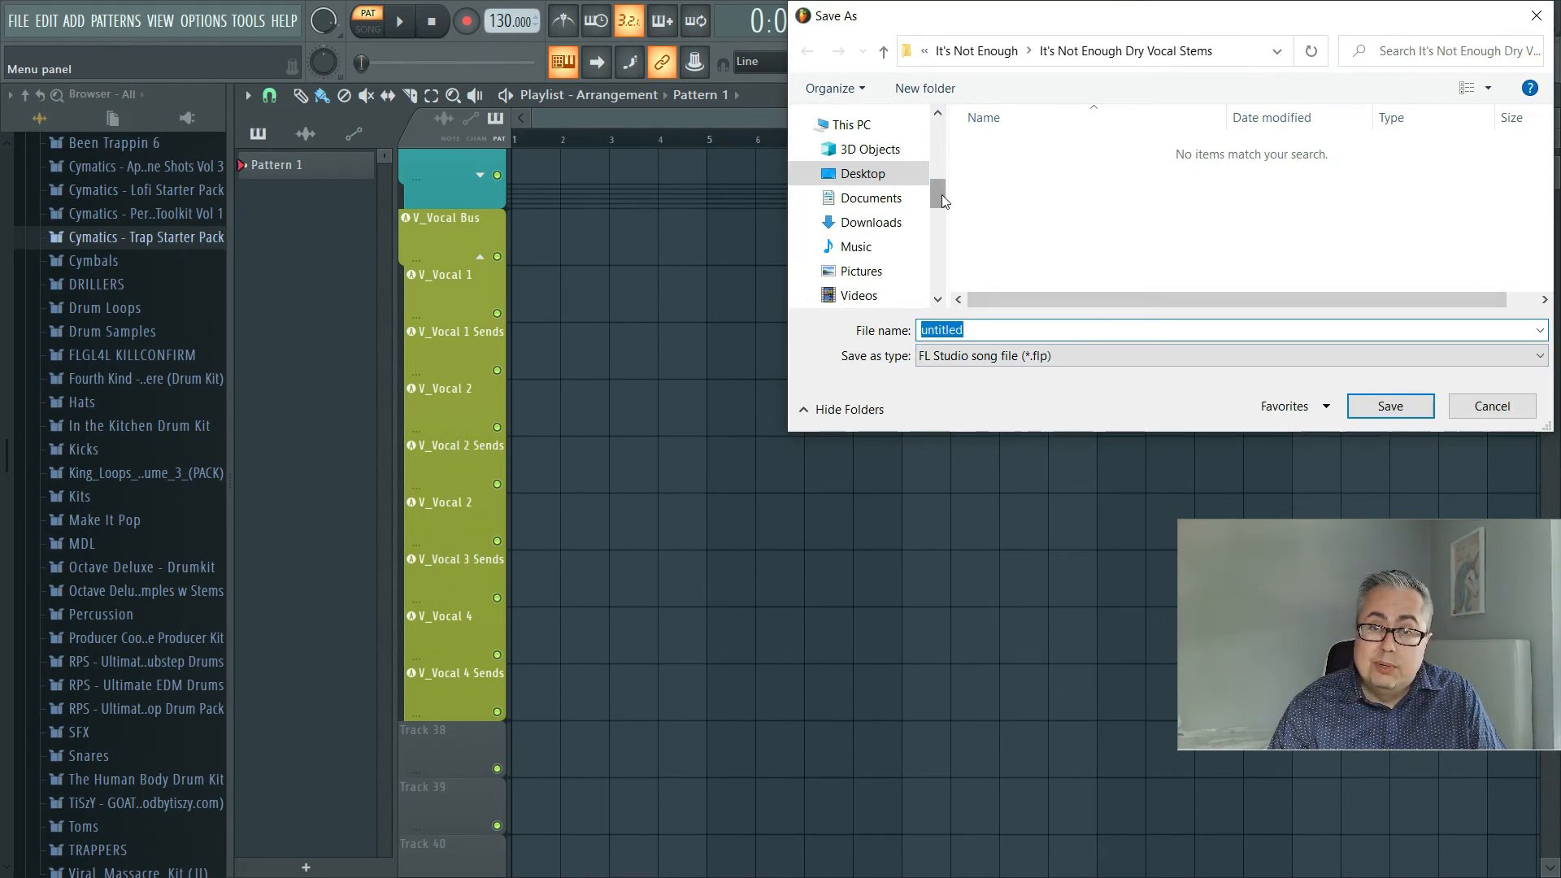
{"action": "left_click", "coordinate": [1516, 410]}
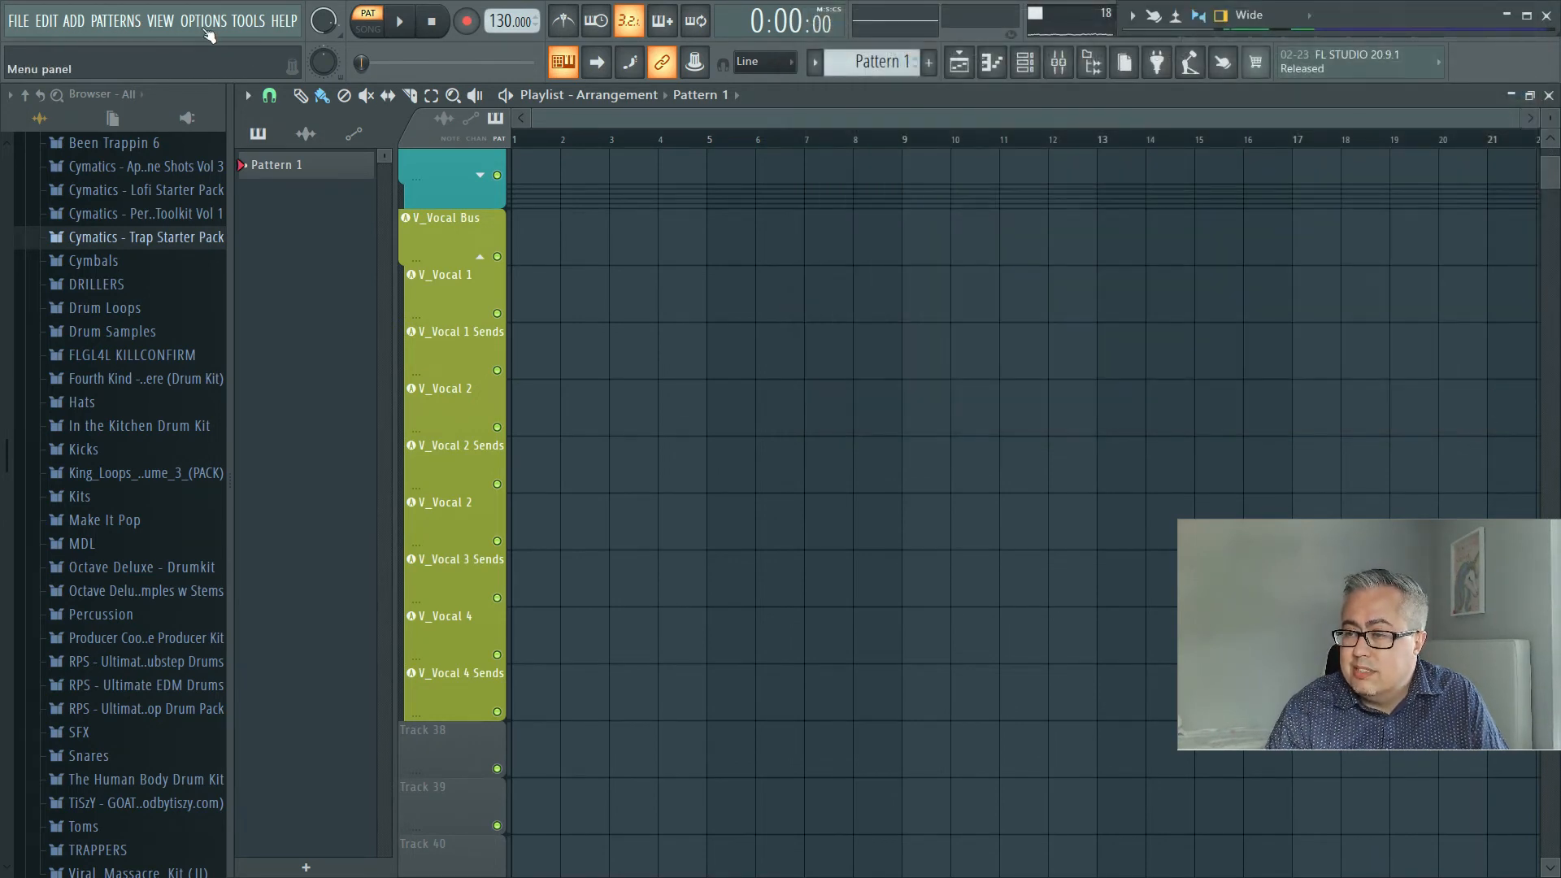
Check the user data folder location in the file settings, and close the settings.
{"action": "left_click", "coordinate": [199, 24]}
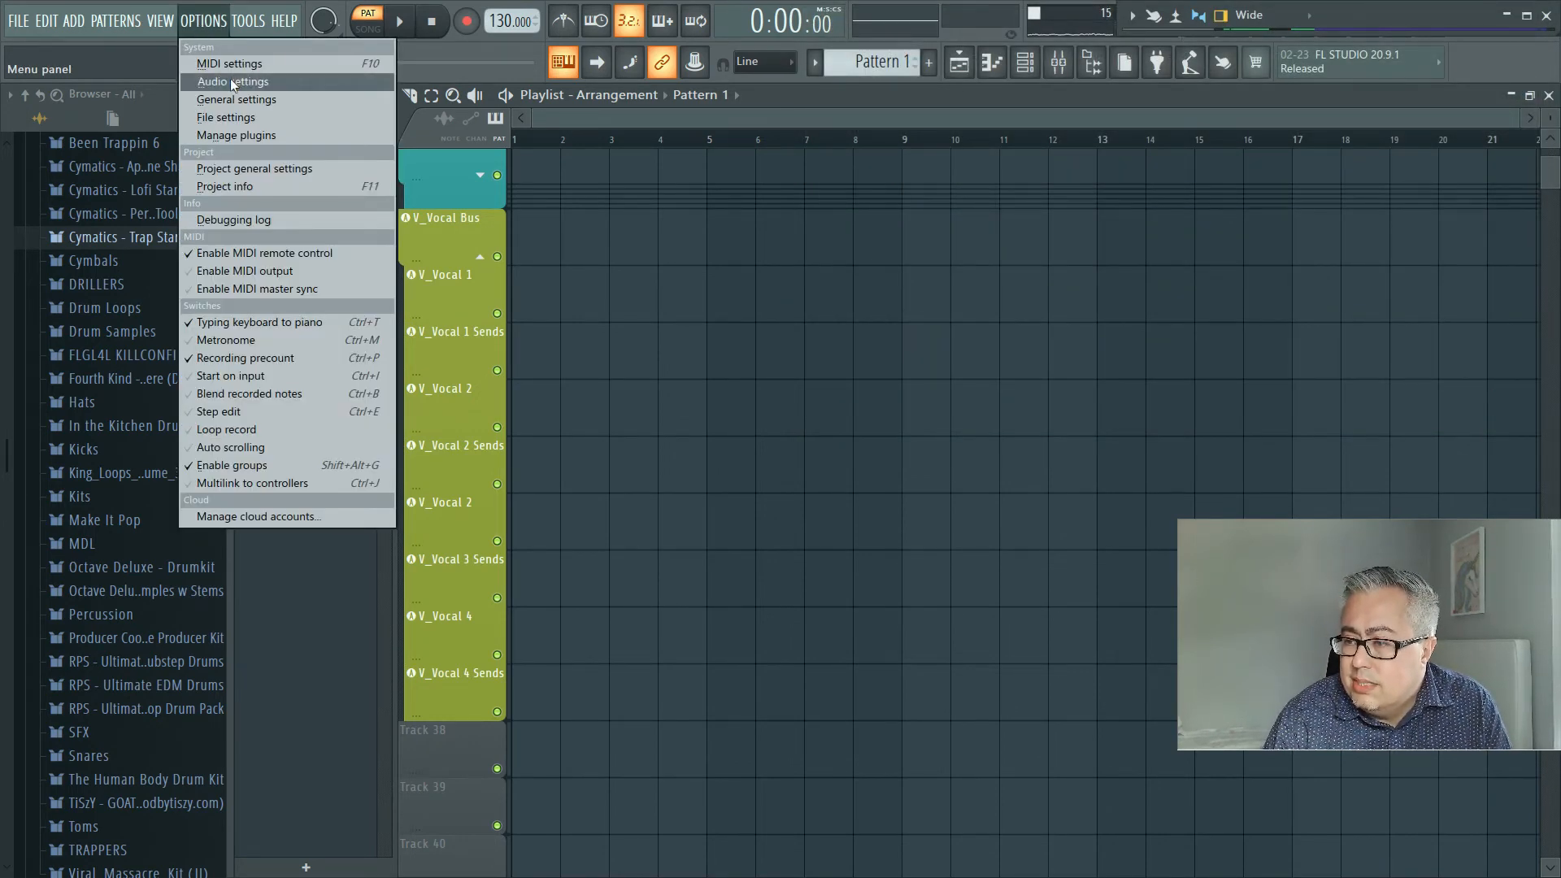
{"action": "left_click", "coordinate": [230, 117]}
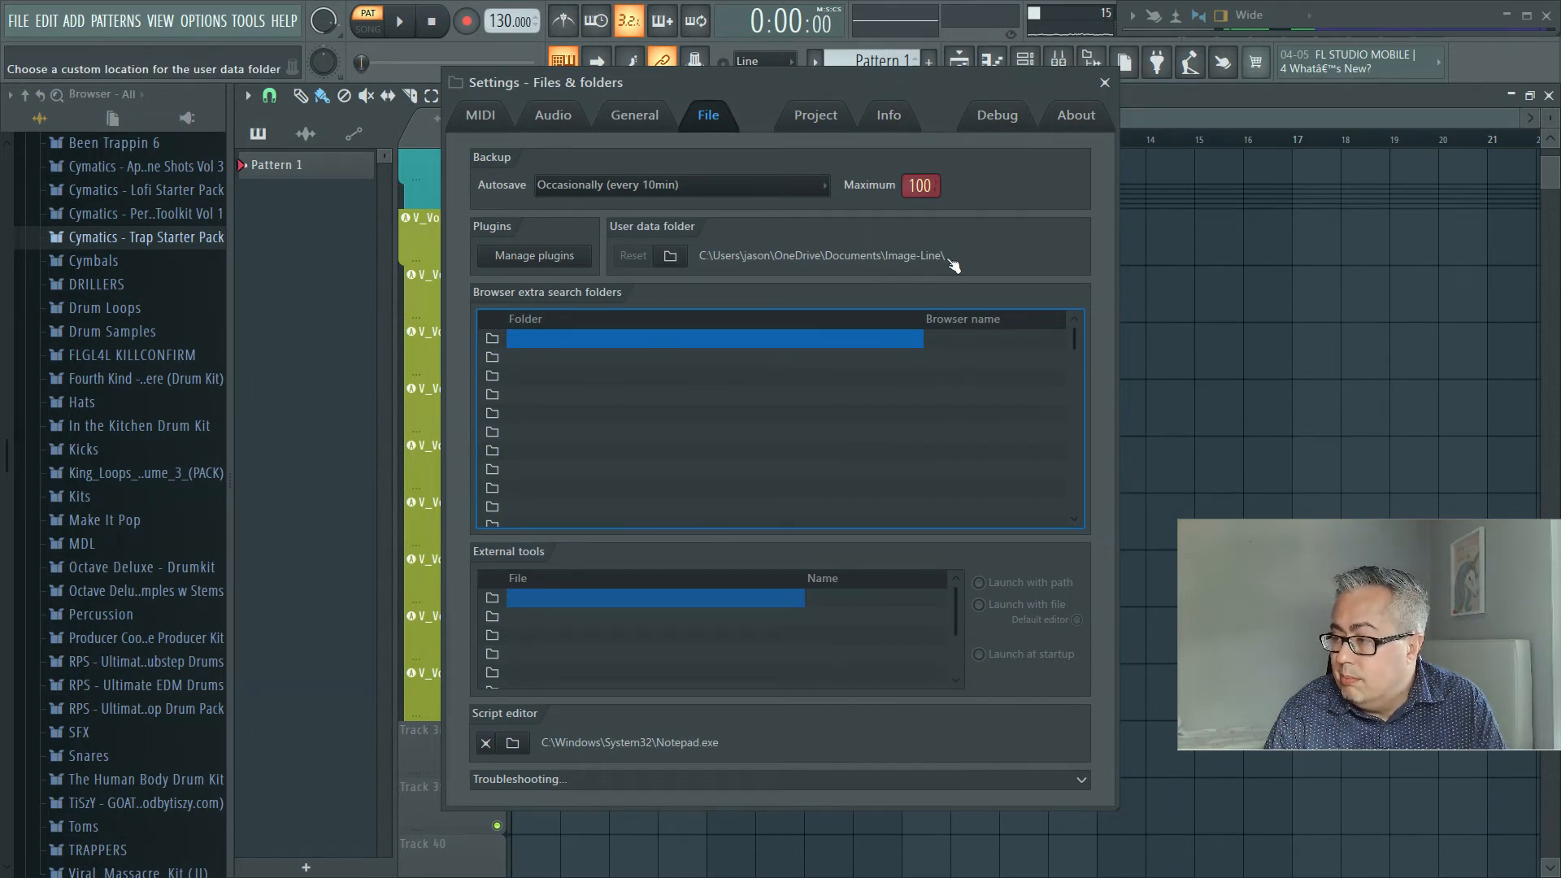
{"action": "left_click", "coordinate": [1105, 83]}
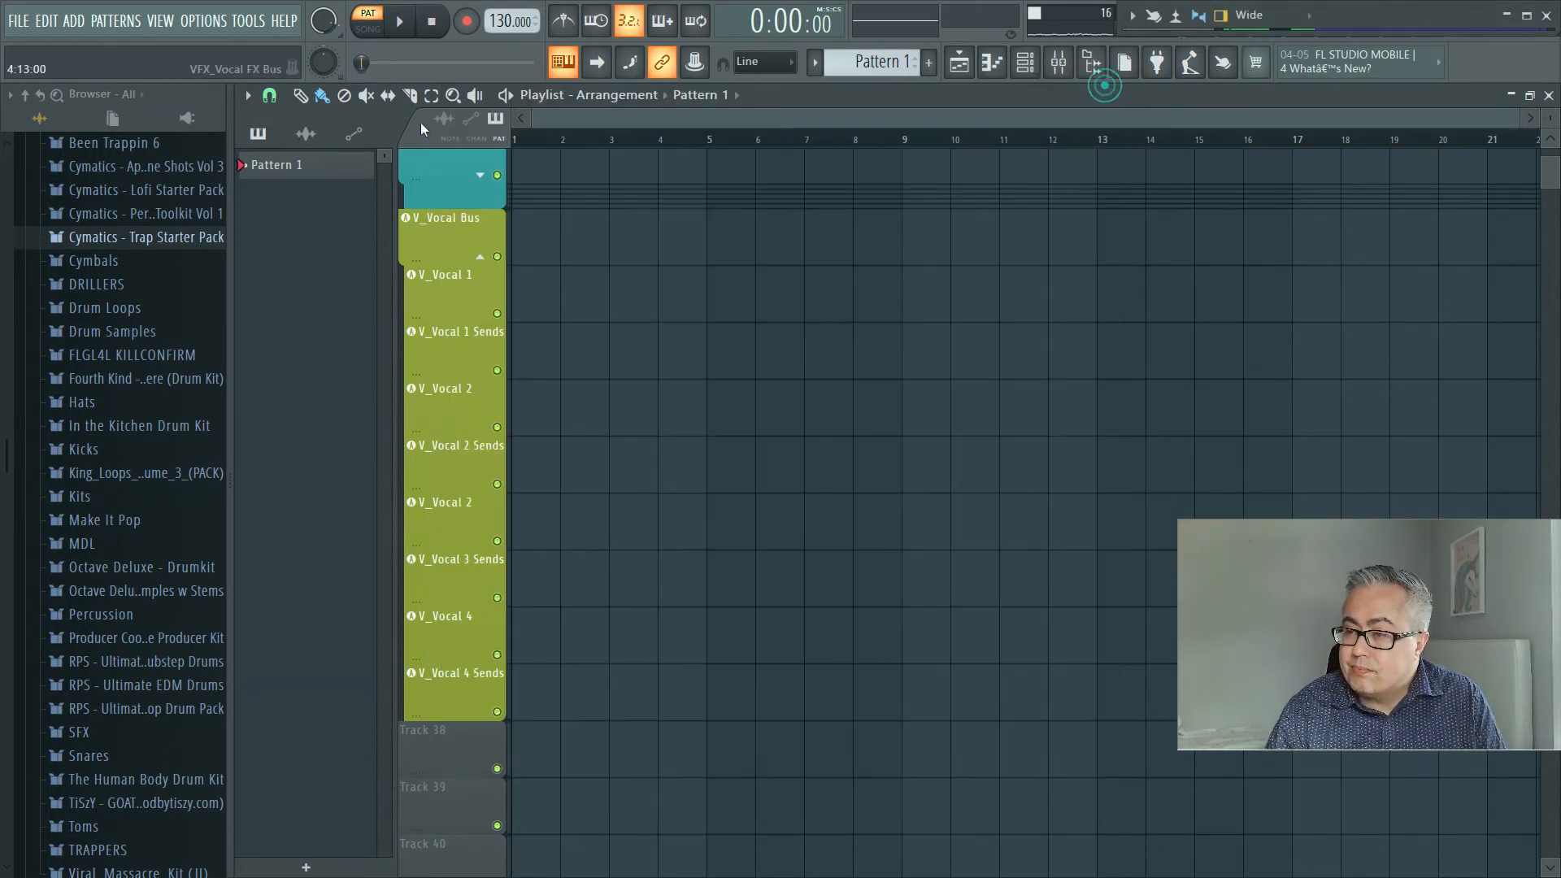
Start saving the project as a new file, and browse to the Documents > Image-Line > FL Studio folder.
{"action": "left_click", "coordinate": [18, 21]}
{"action": "left_click", "coordinate": [65, 127]}
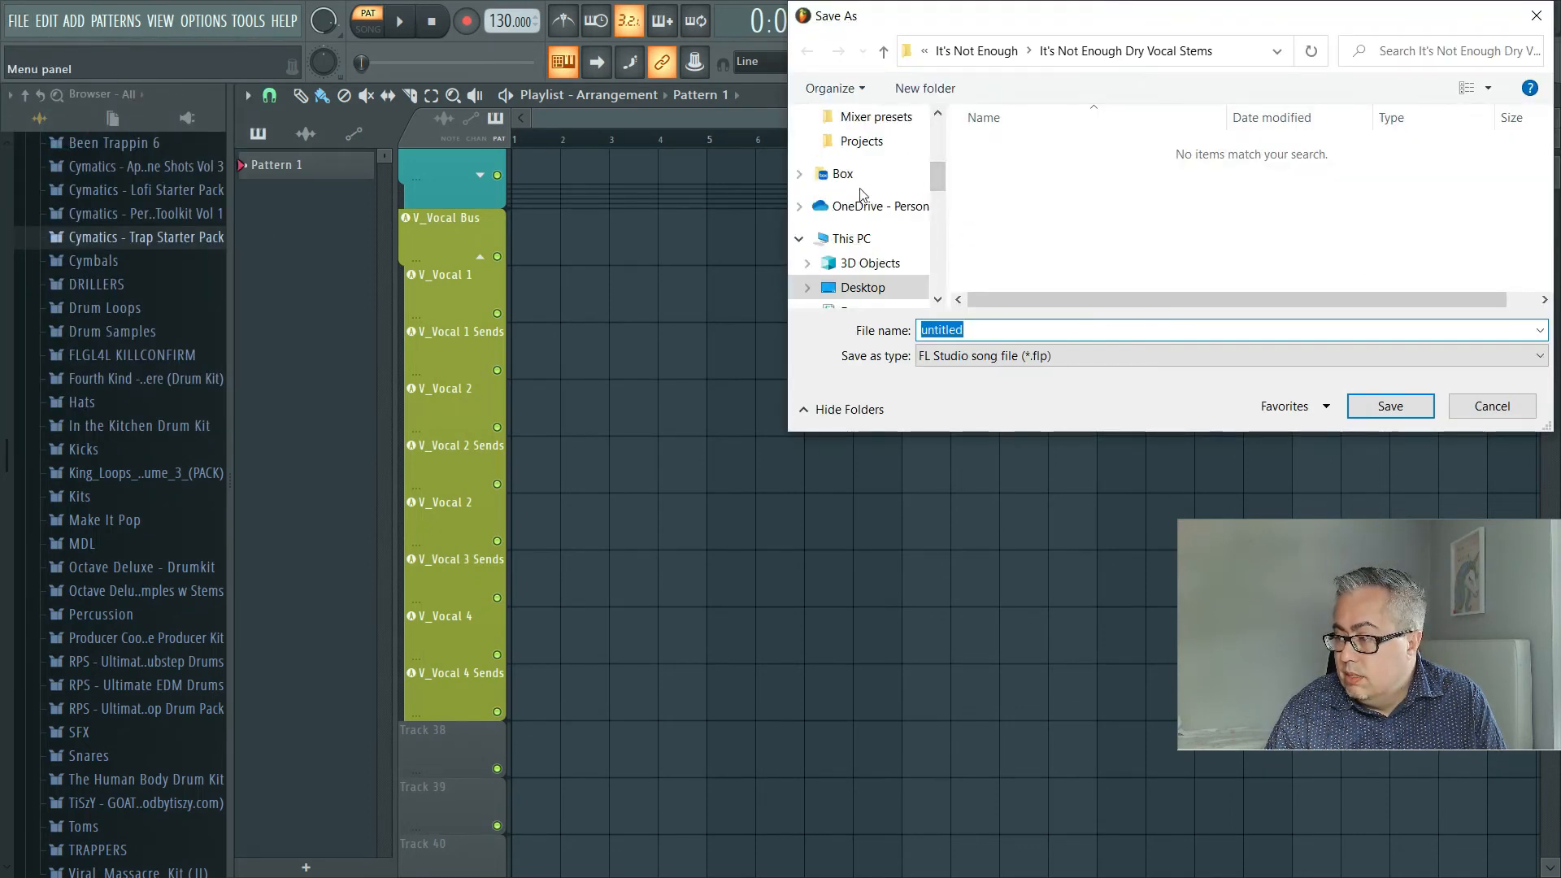
{"action": "scroll", "coordinate": [871, 205], "scroll_direction": "up", "scroll_amount": 4}
{"action": "scroll", "coordinate": [874, 207], "scroll_direction": "up", "scroll_amount": 1}
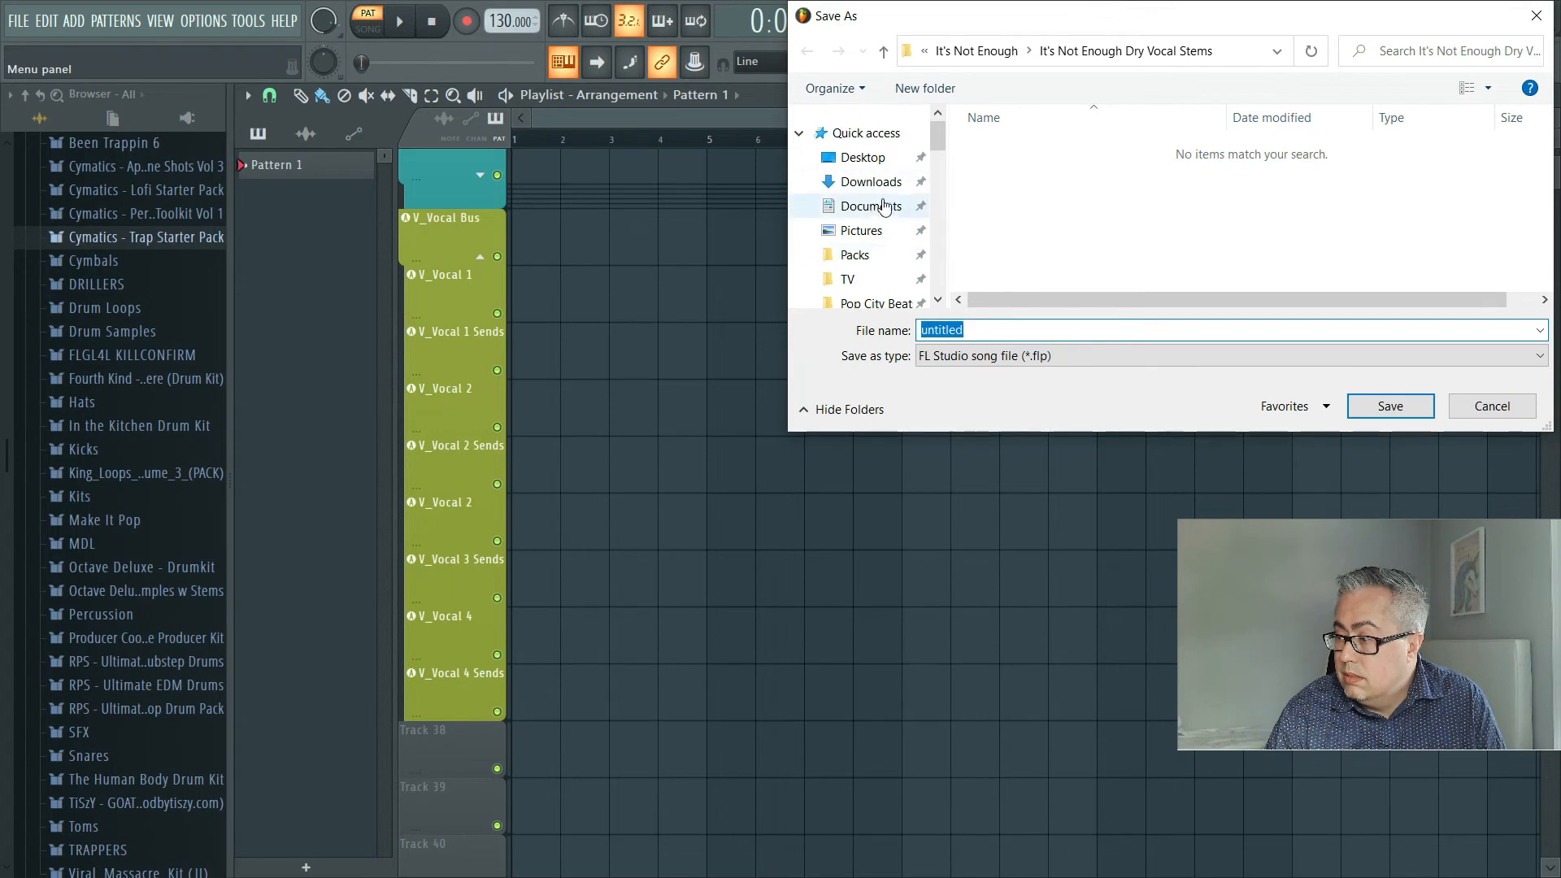
{"action": "left_click", "coordinate": [885, 208]}
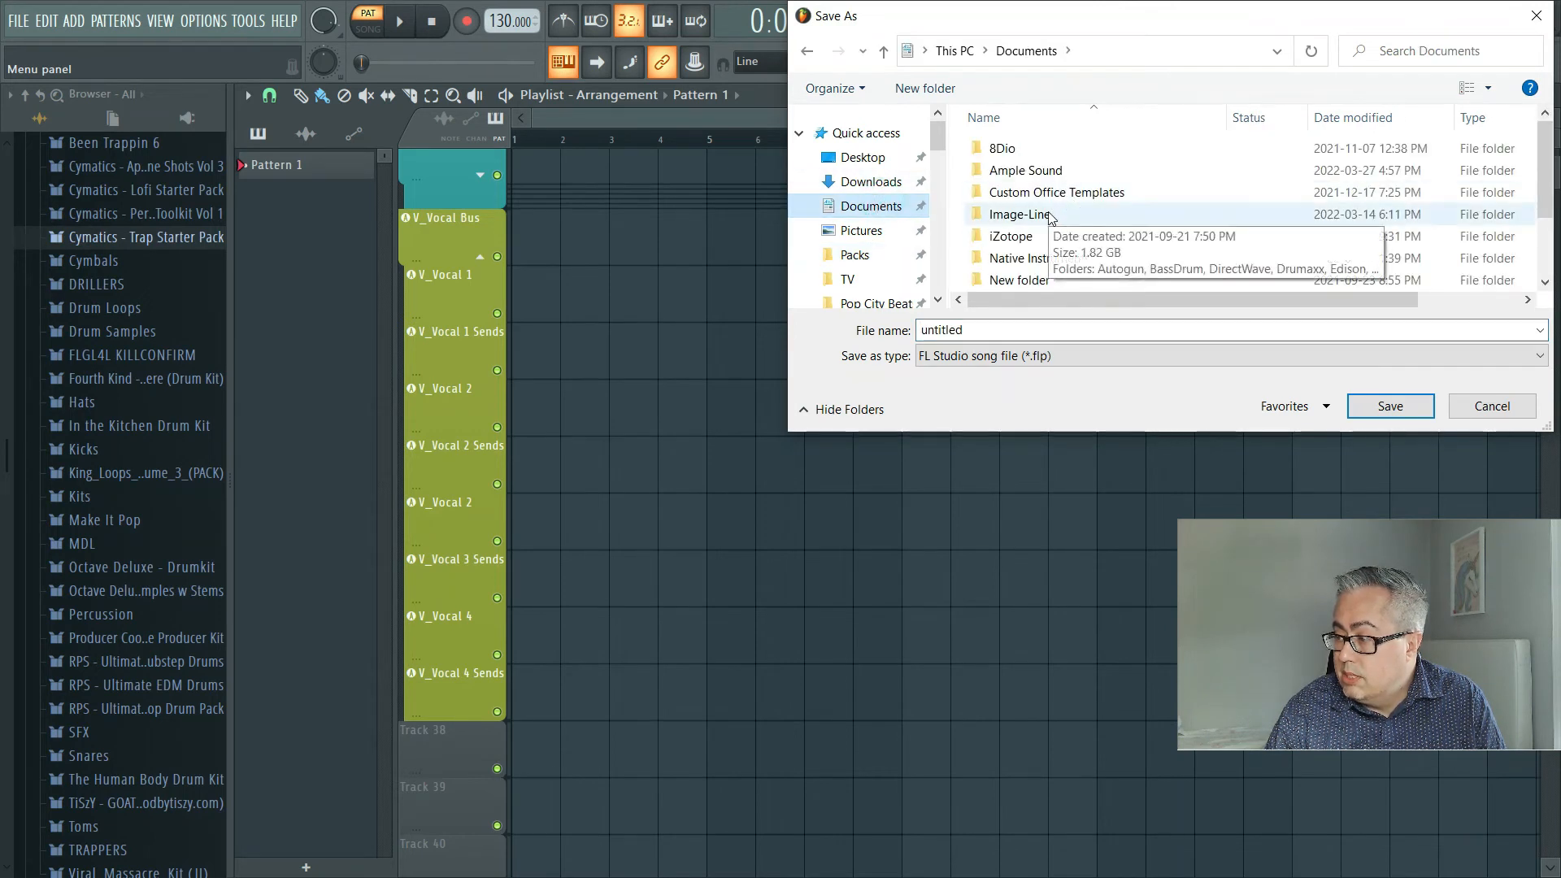
{"action": "double_click", "coordinate": [1020, 213]}
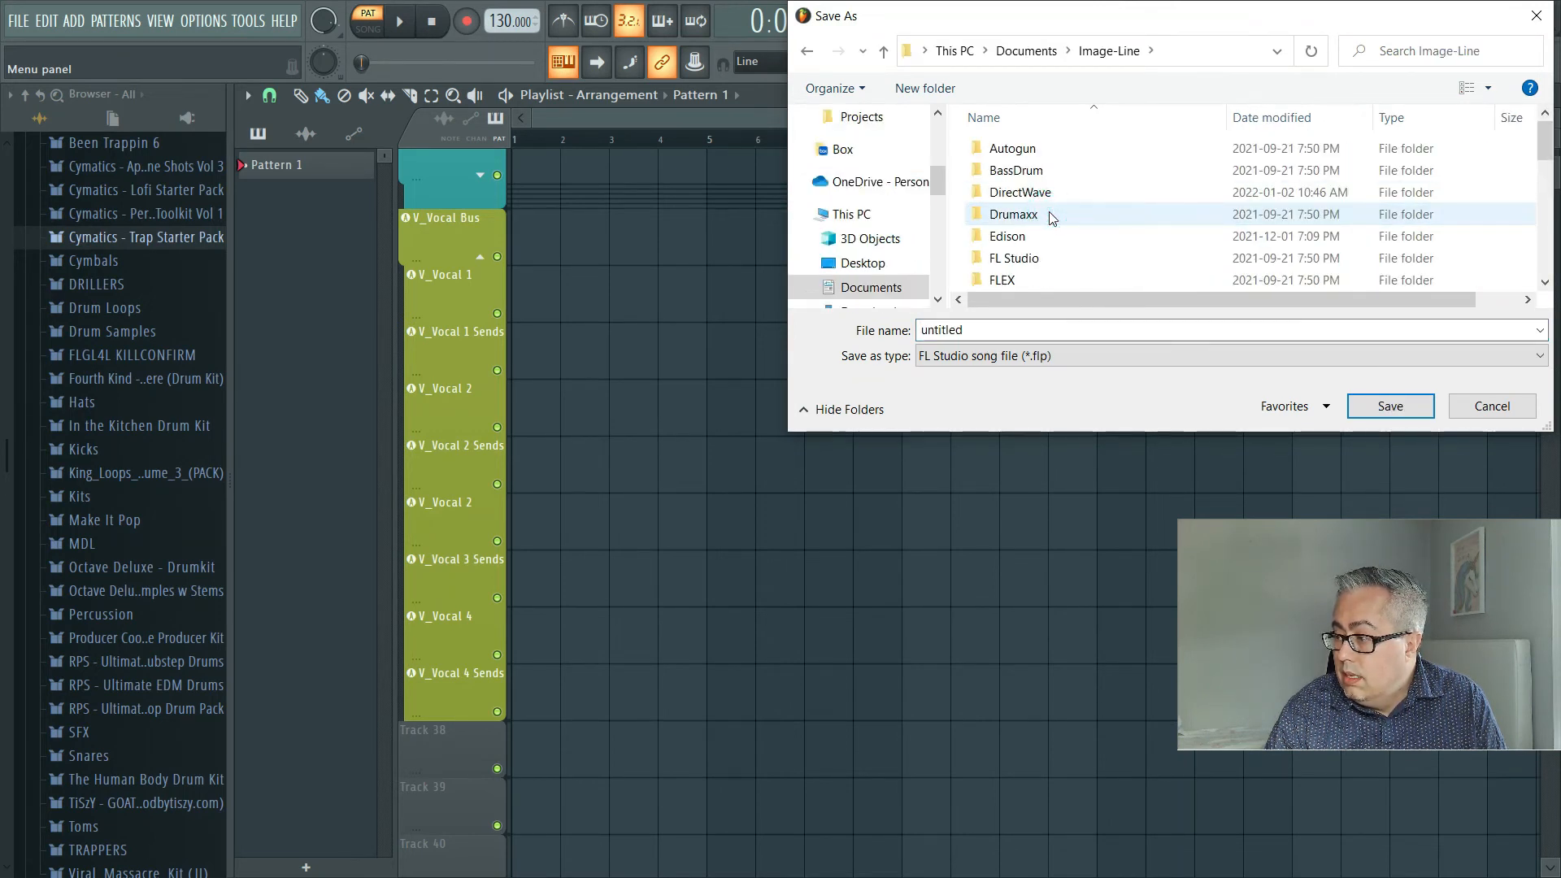
{"action": "scroll", "coordinate": [1048, 212], "scroll_direction": "down", "scroll_amount": 1}
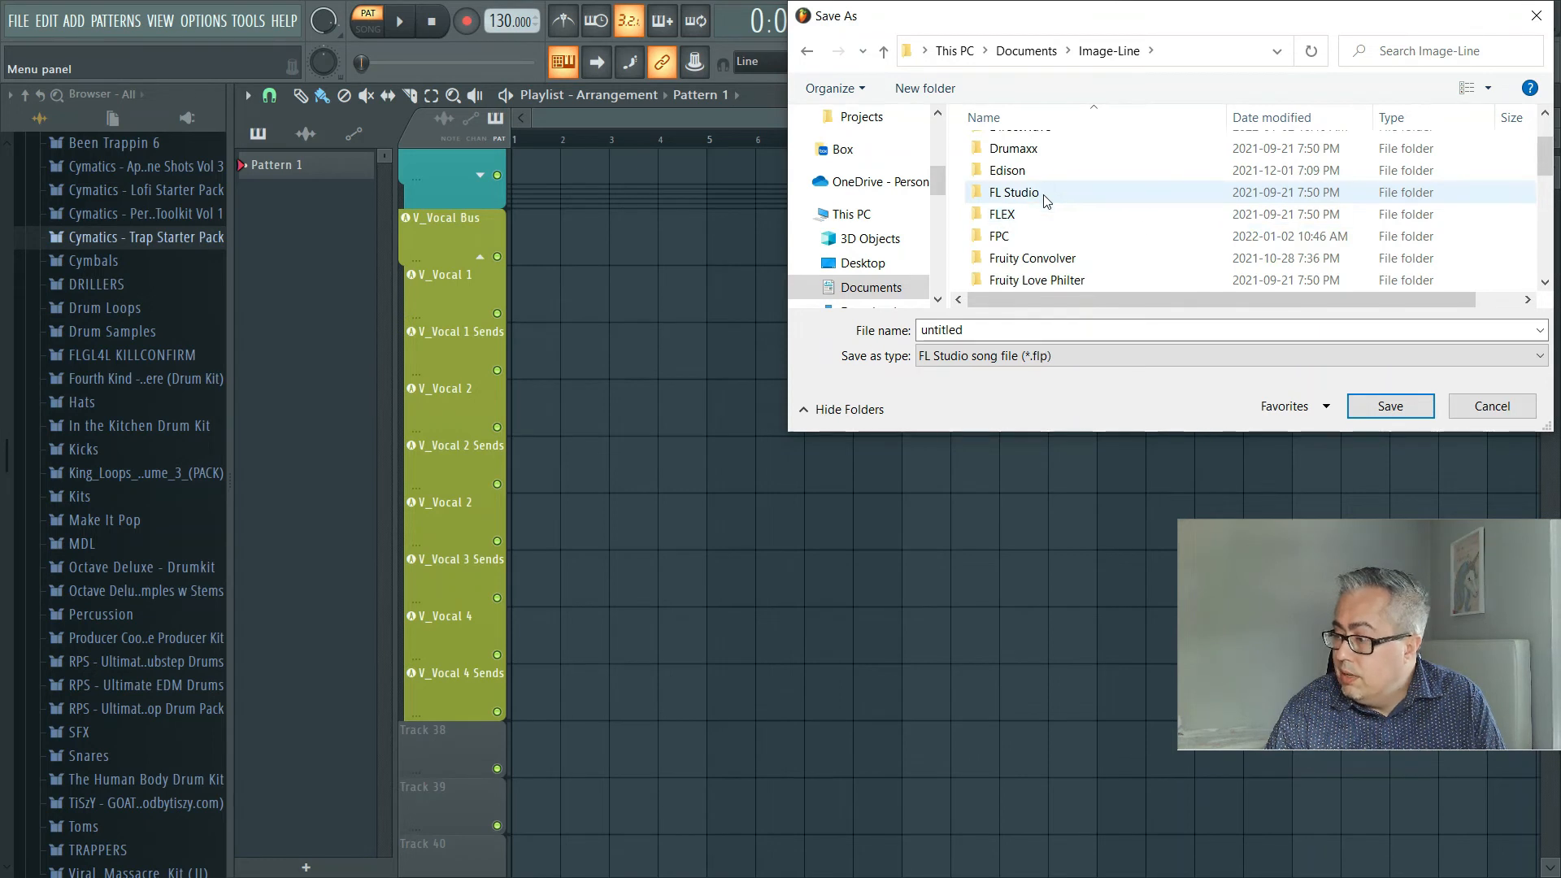
{"action": "double_click", "coordinate": [1043, 200]}
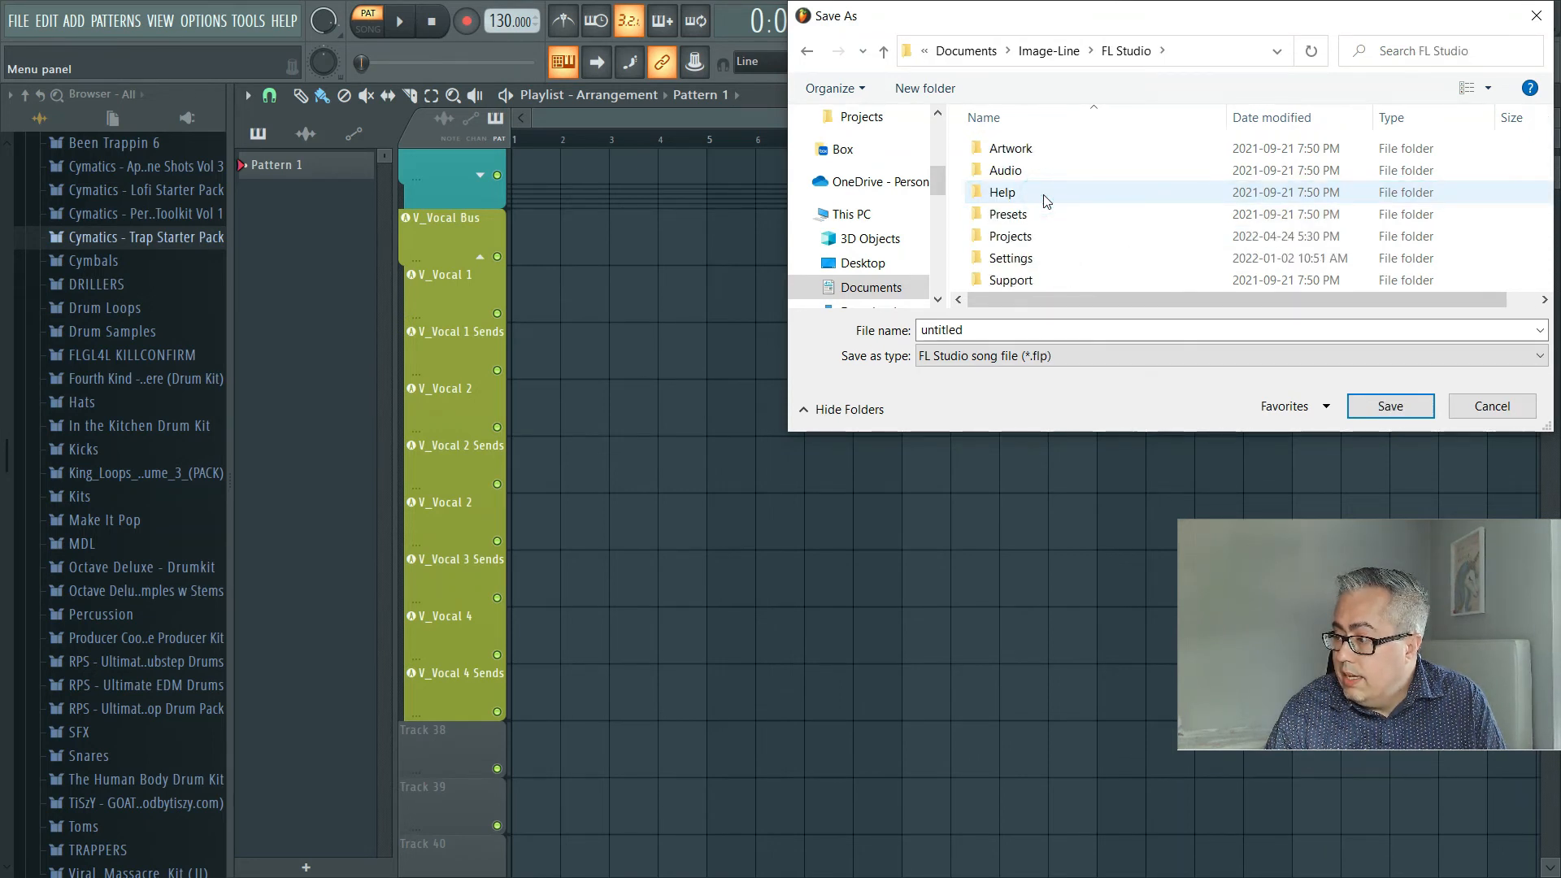
{"action": "mouse_move", "coordinate": [1039, 300]}
{"action": "left_mouse_down"}
{"action": "mouse_move", "coordinate": [942, 302]}
{"action": "mouse_move", "coordinate": [1038, 303]}
{"action": "left_mouse_up"}
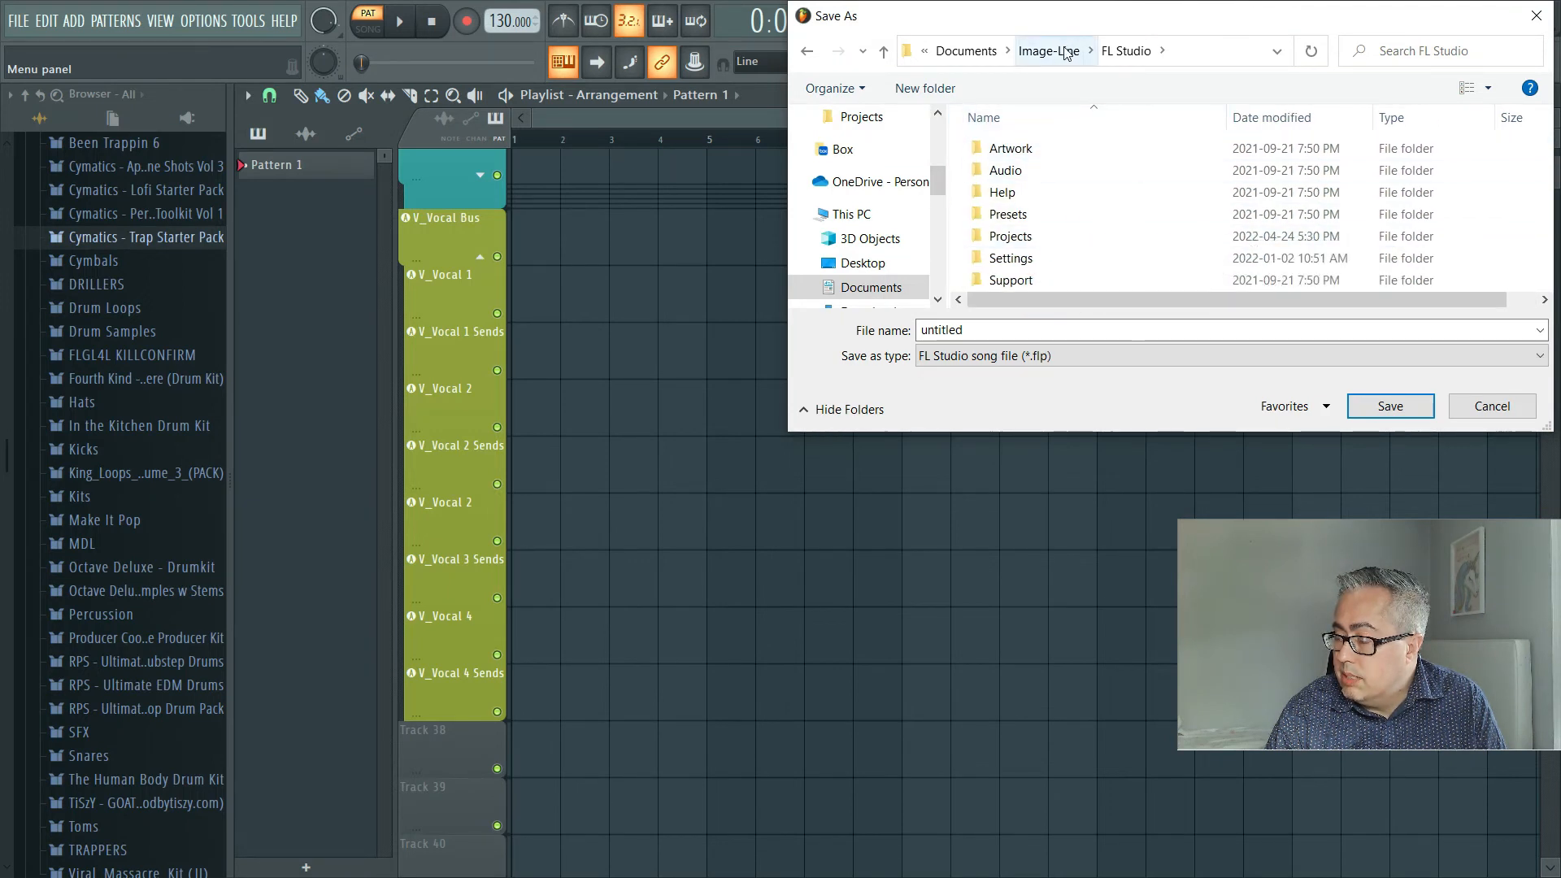
Look inside the Projects folder, go back to Image-Line, and reopen the FL Studio folder.
{"action": "double_click", "coordinate": [998, 236]}
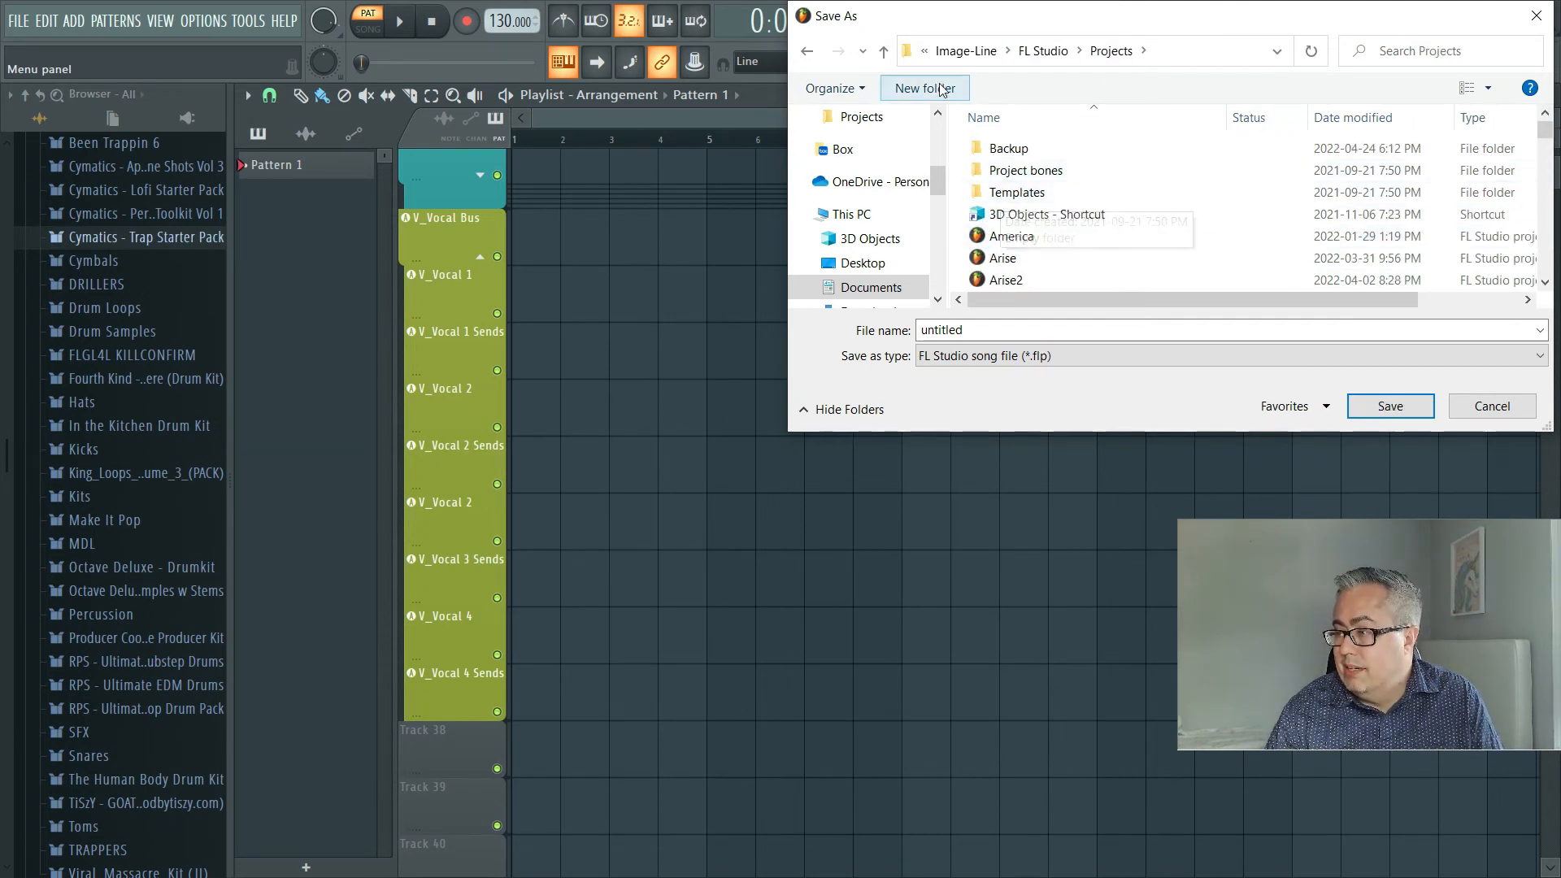
{"action": "left_click", "coordinate": [807, 53]}
{"action": "left_click", "coordinate": [808, 52]}
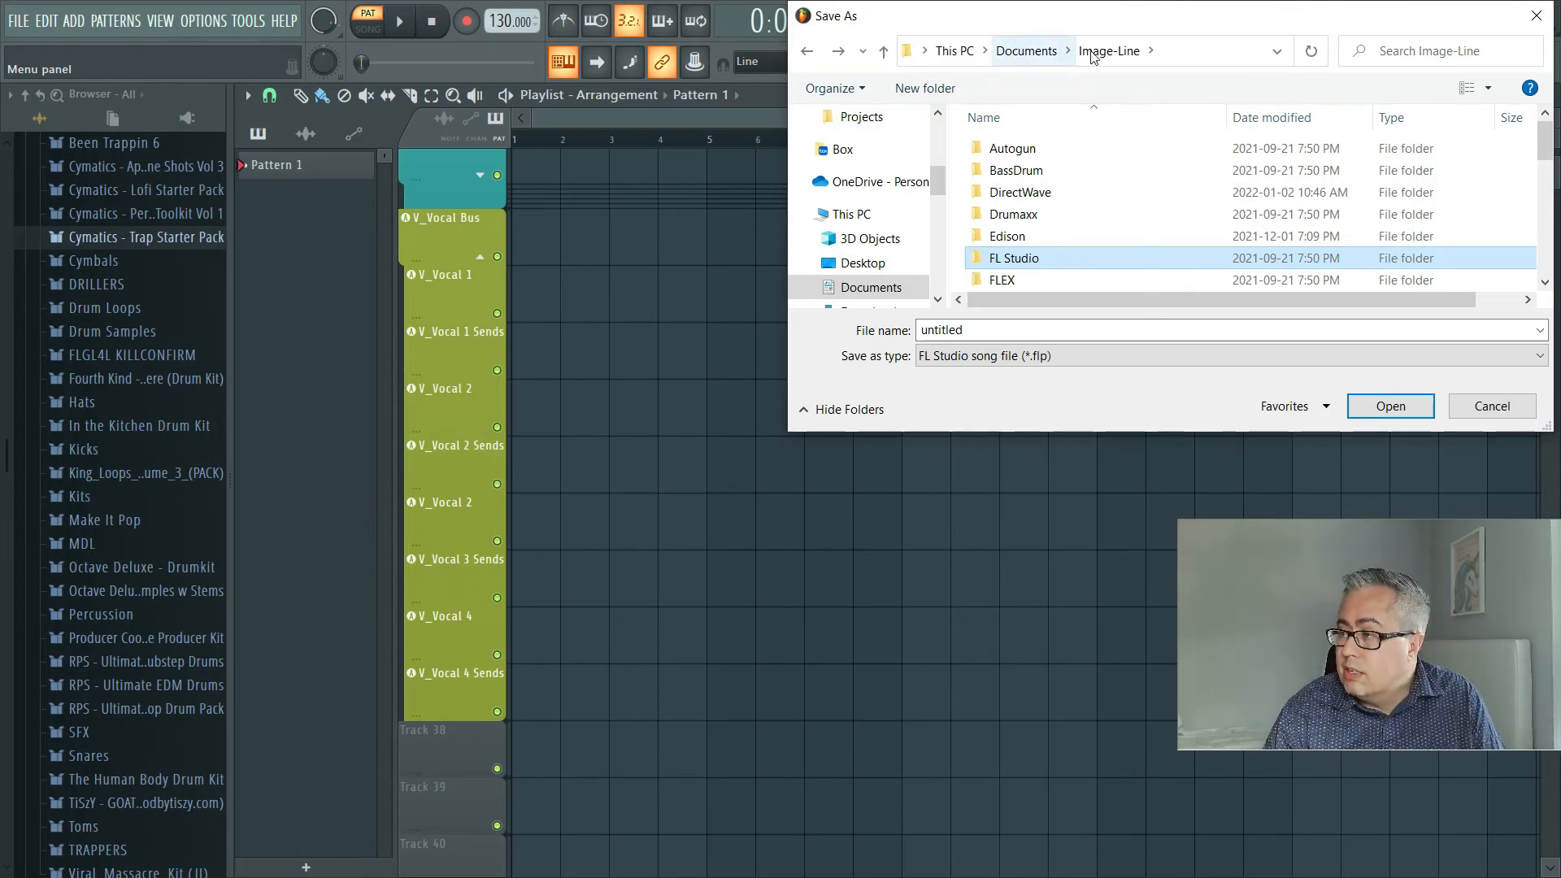
{"action": "double_click", "coordinate": [1014, 258]}
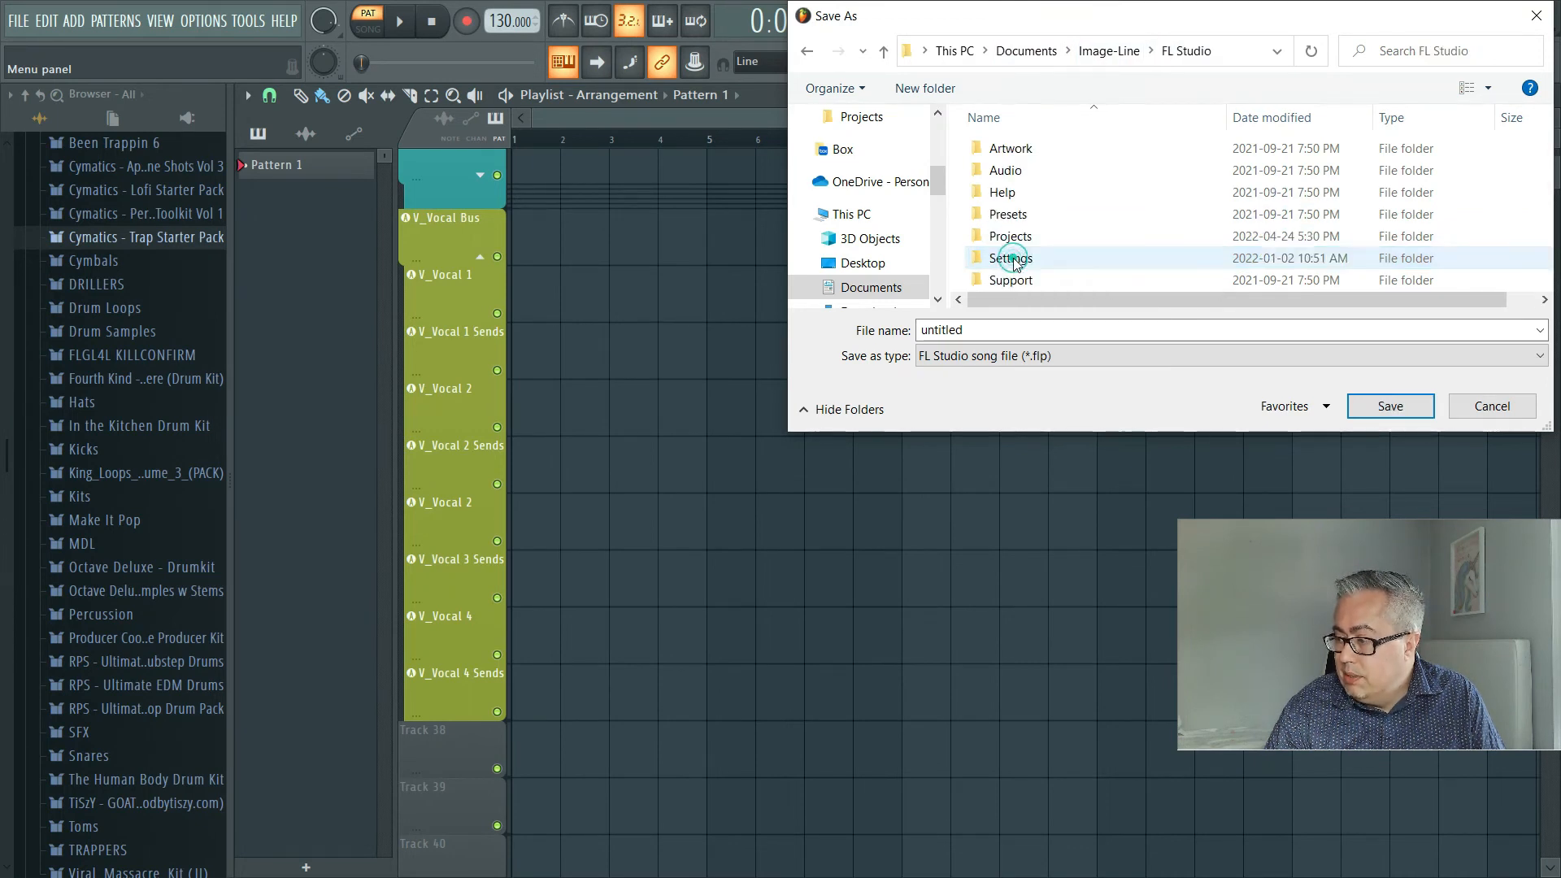
Open the Templates folder inside Projects as the save location, and choose FL Studio song file (*.flp) as the file type.
{"action": "double_click", "coordinate": [1022, 237]}
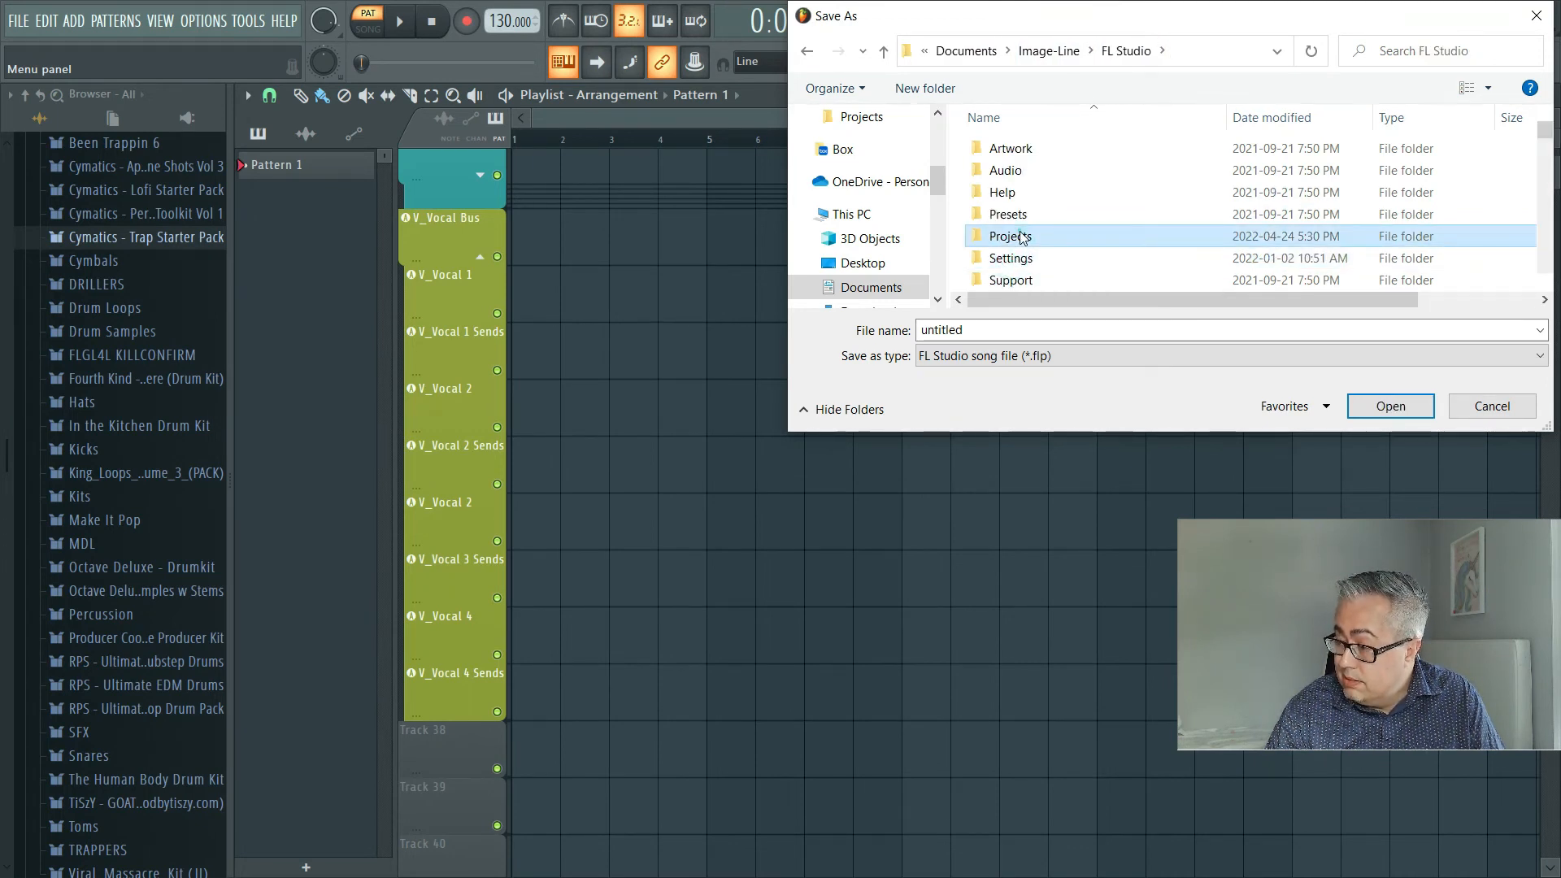
{"action": "double_click", "coordinate": [1018, 193]}
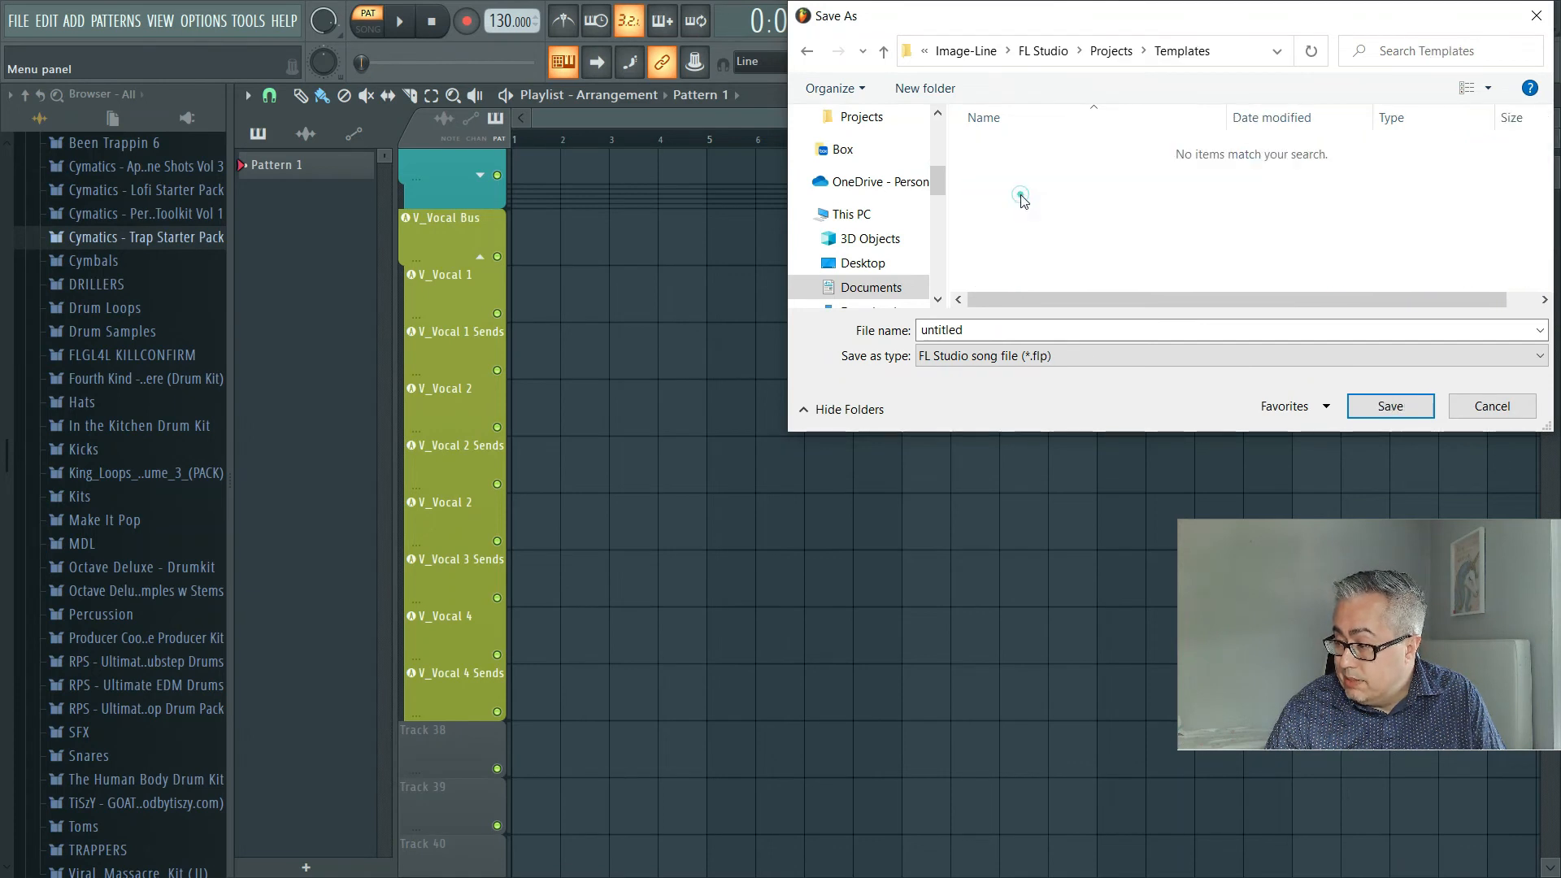
{"action": "double_click", "coordinate": [989, 336]}
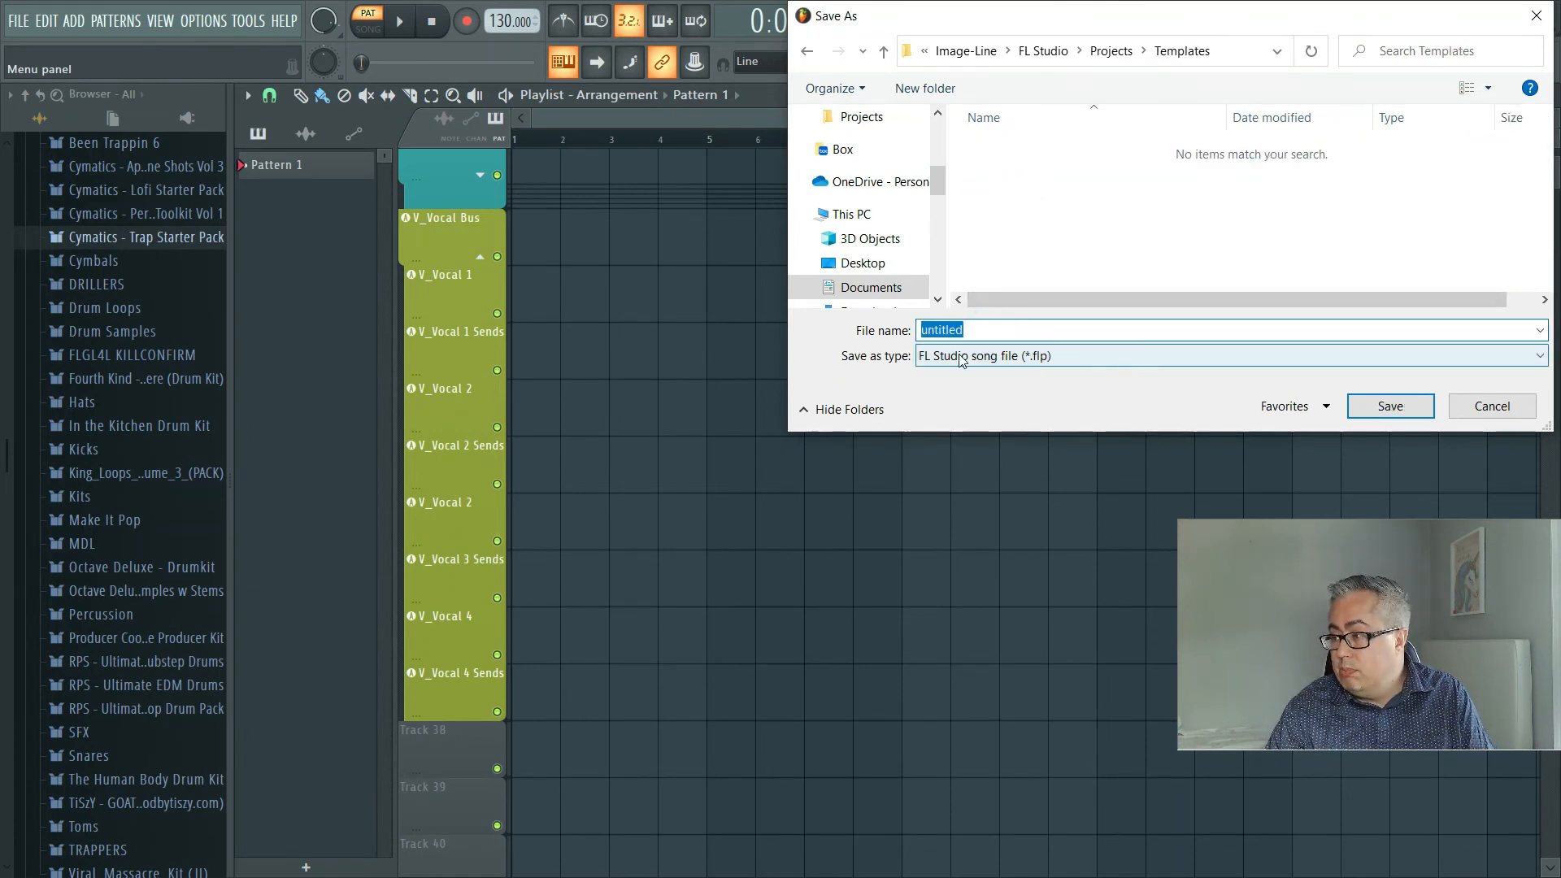
{"action": "left_click", "coordinate": [1029, 360]}
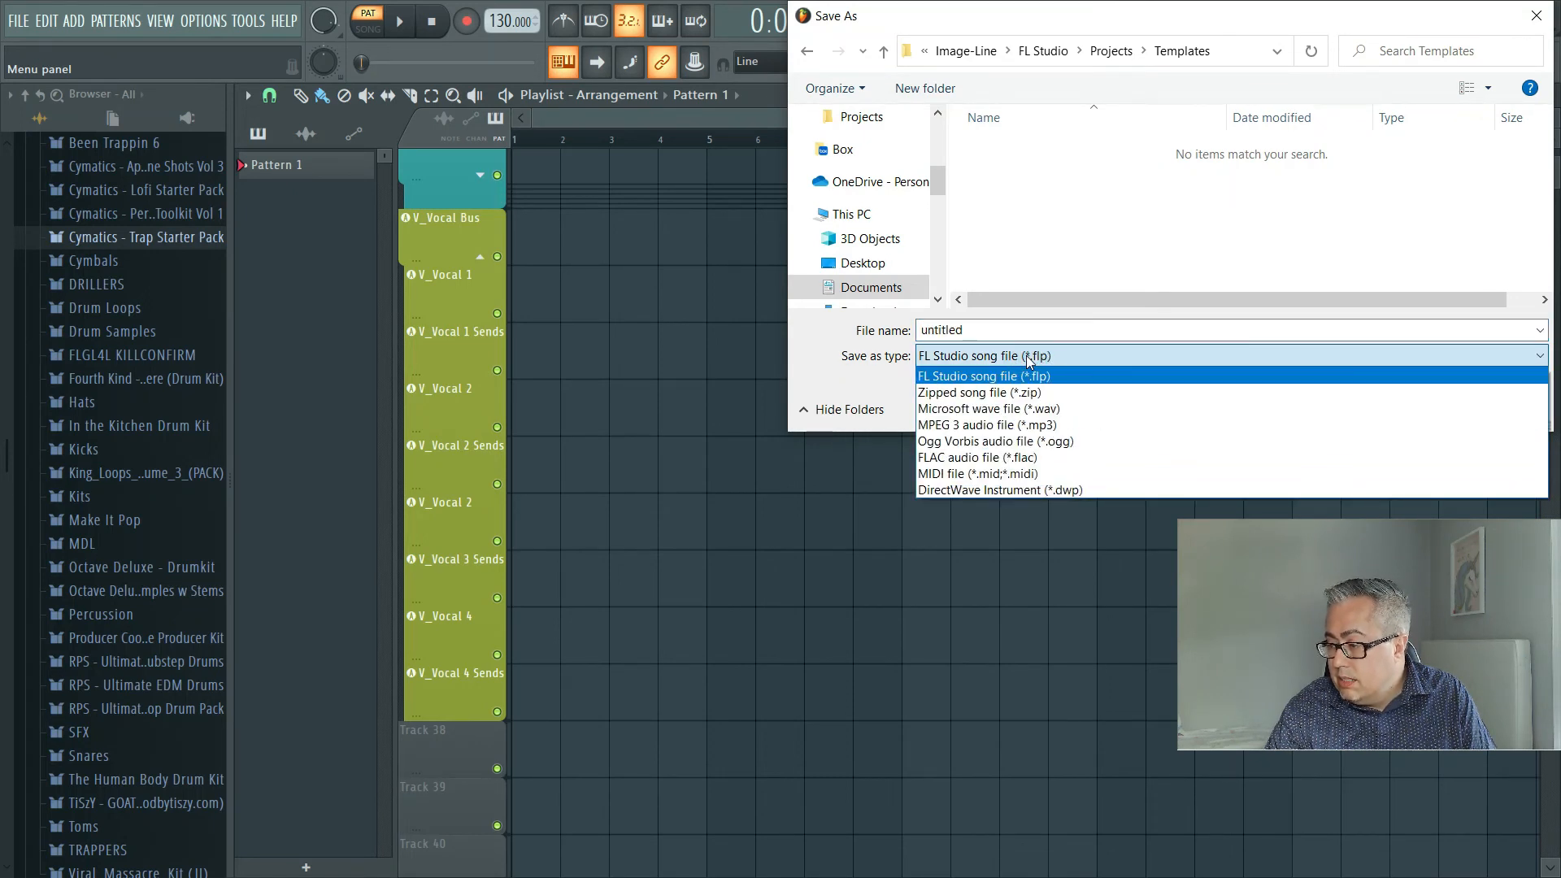
{"action": "left_click", "coordinate": [1029, 374]}
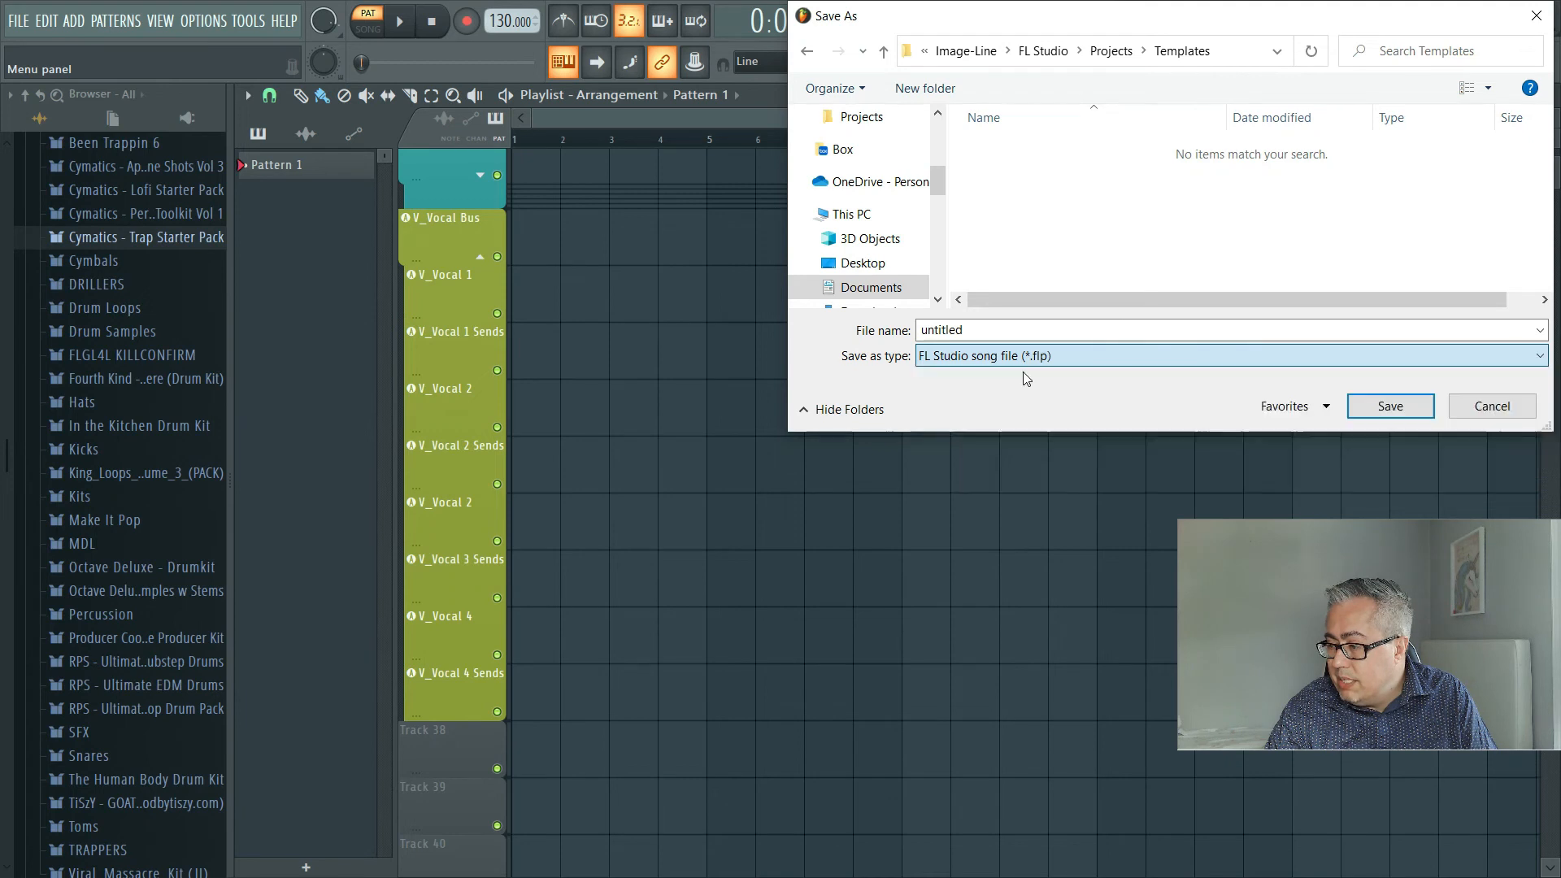
Name the project file Beat and Vocal Template and save it in the Templates folder.
{"action": "double_click", "coordinate": [1028, 329]}
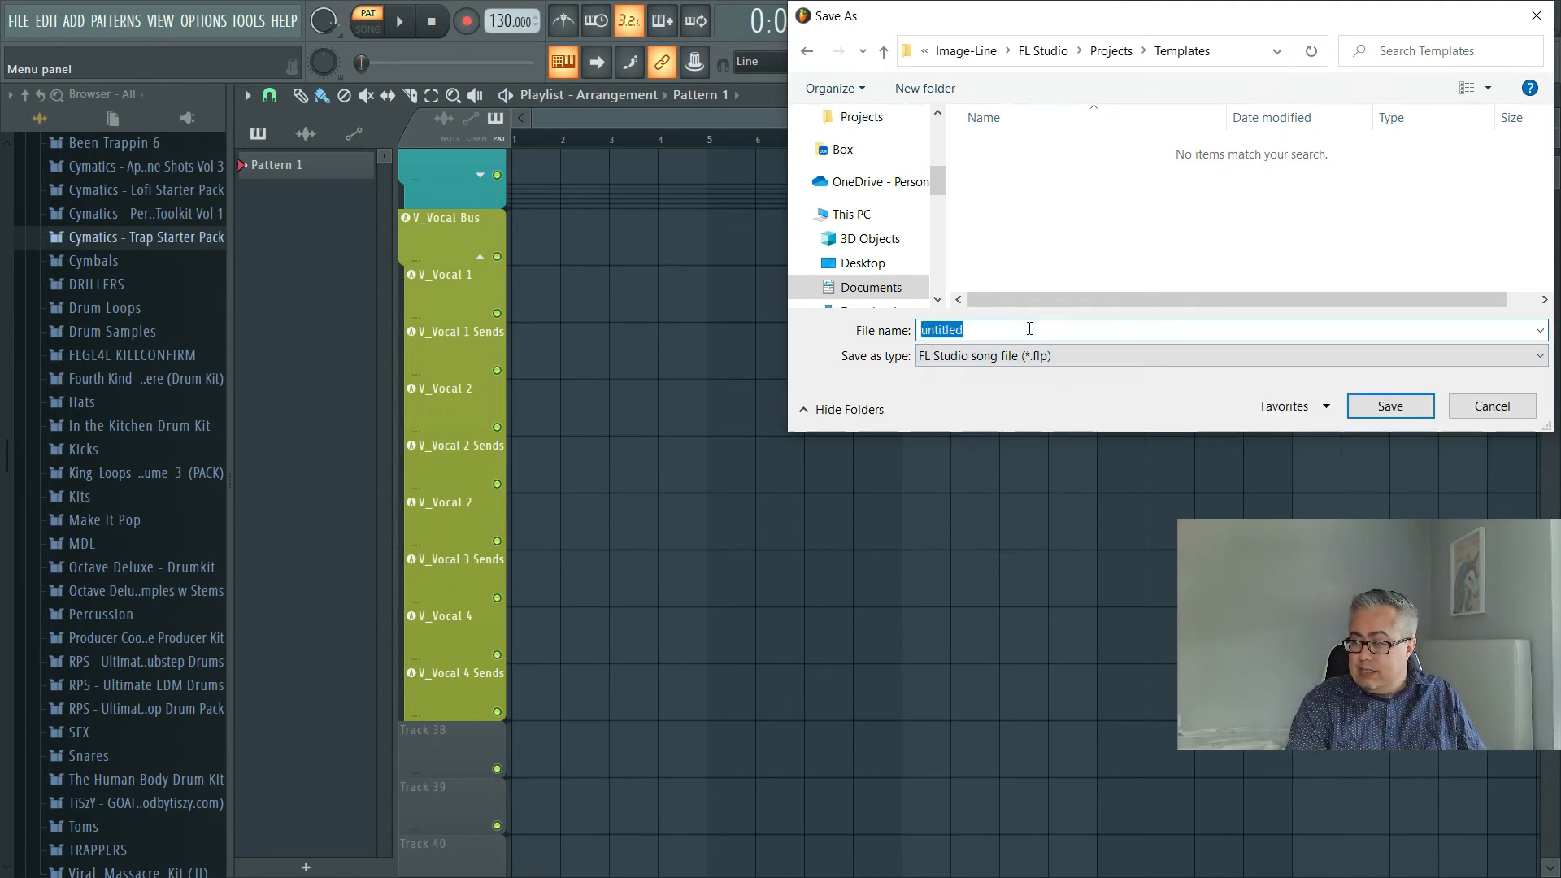
{"action": "type", "text": "VcB"}
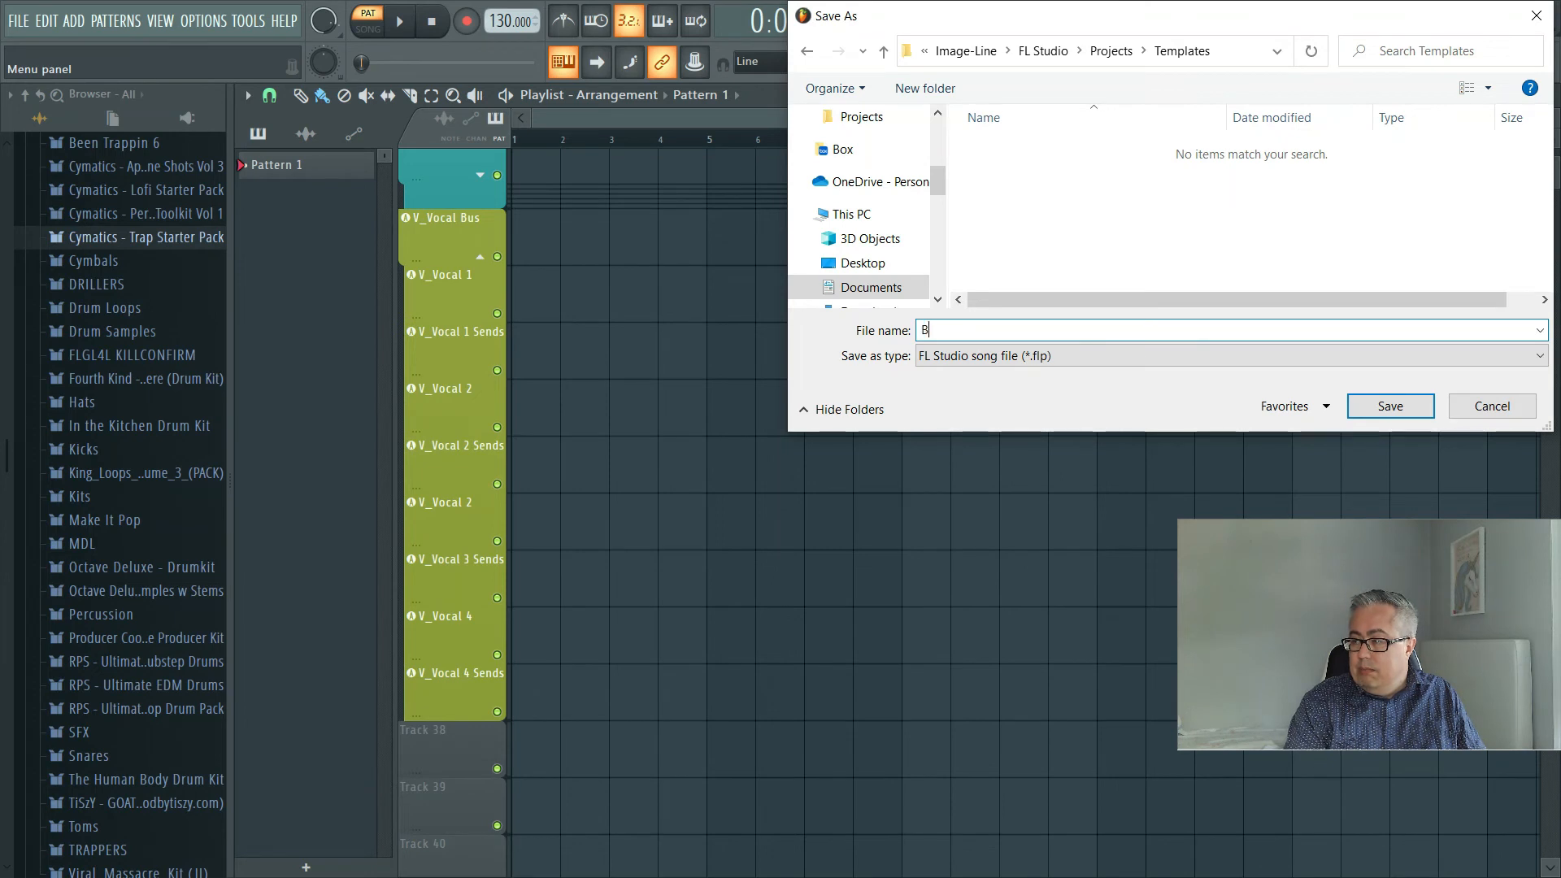
{"action": "type", "text": "eat and Vocal Template"}
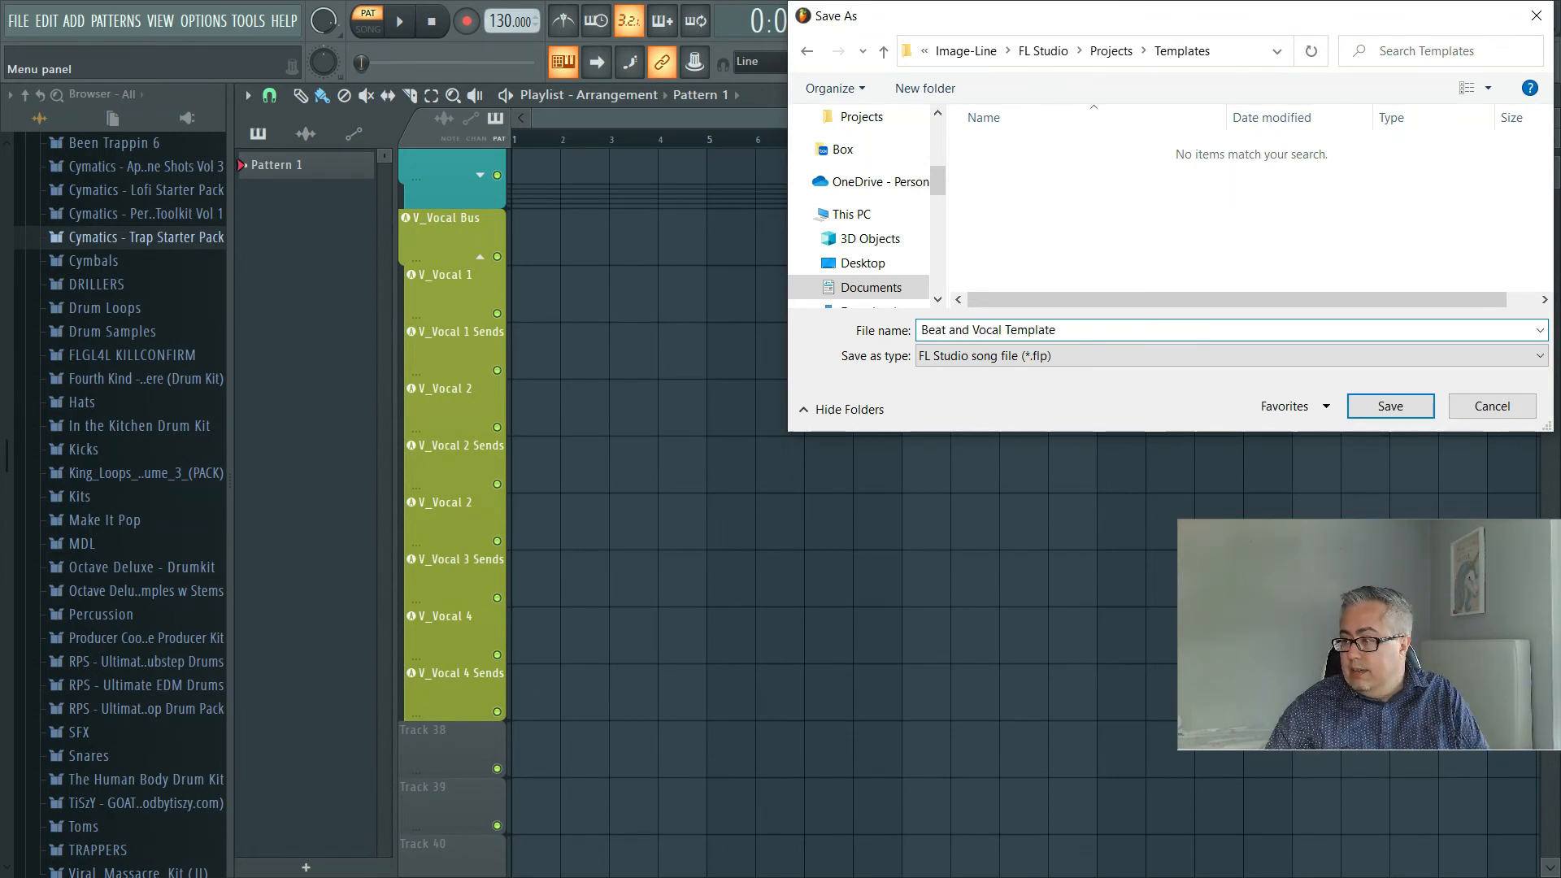
{"action": "left_click", "coordinate": [1394, 408]}
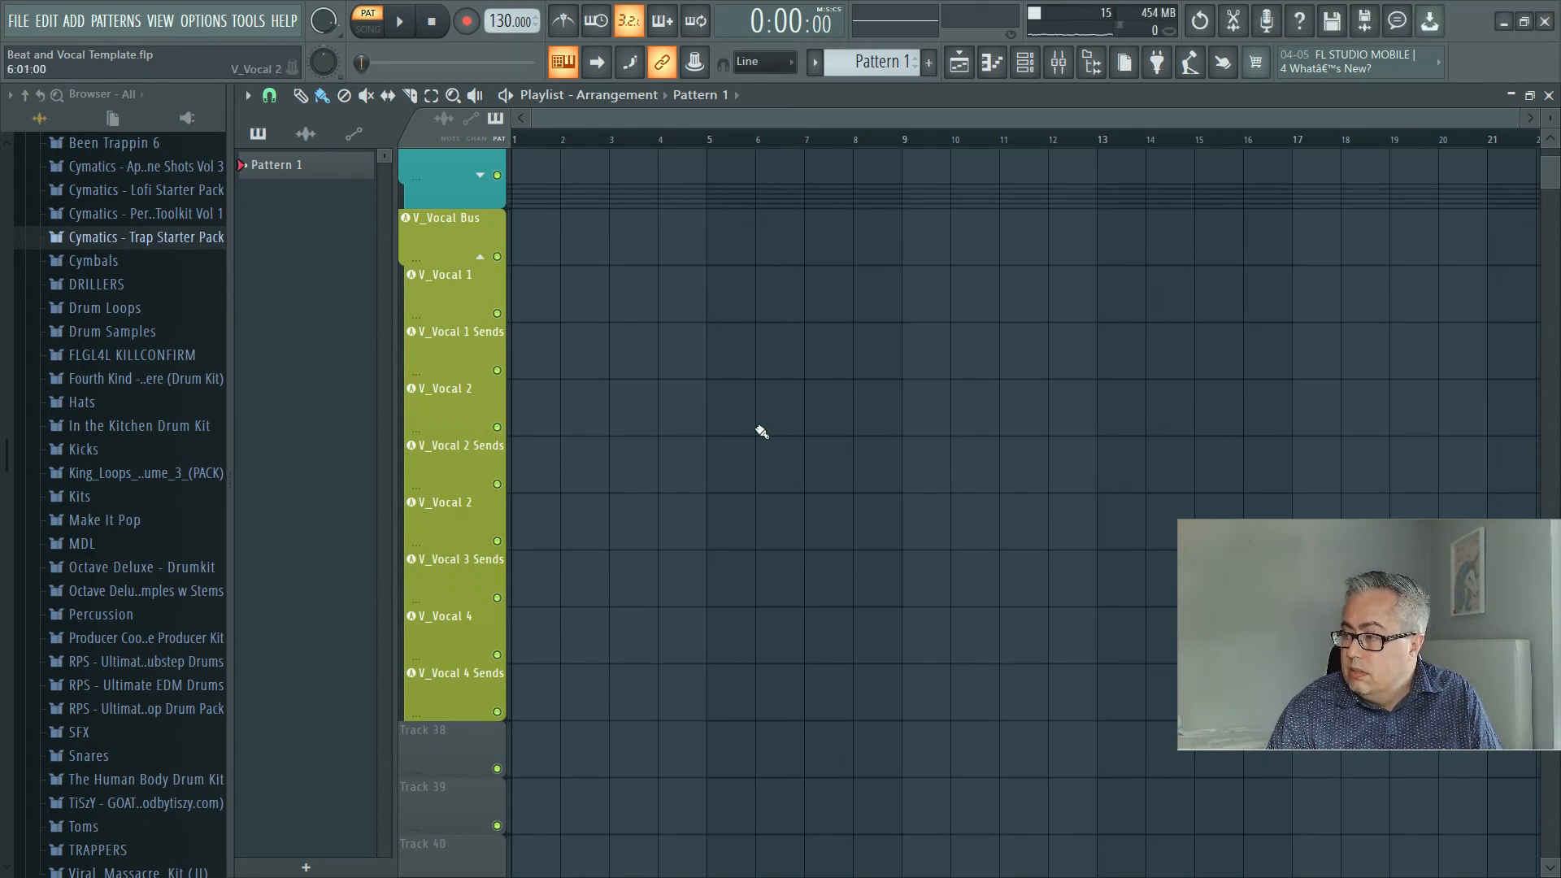
Close FL Studio and the two open File Explorer windows, and start FL Studio again from the desktop.
{"action": "left_click", "coordinate": [1543, 30]}
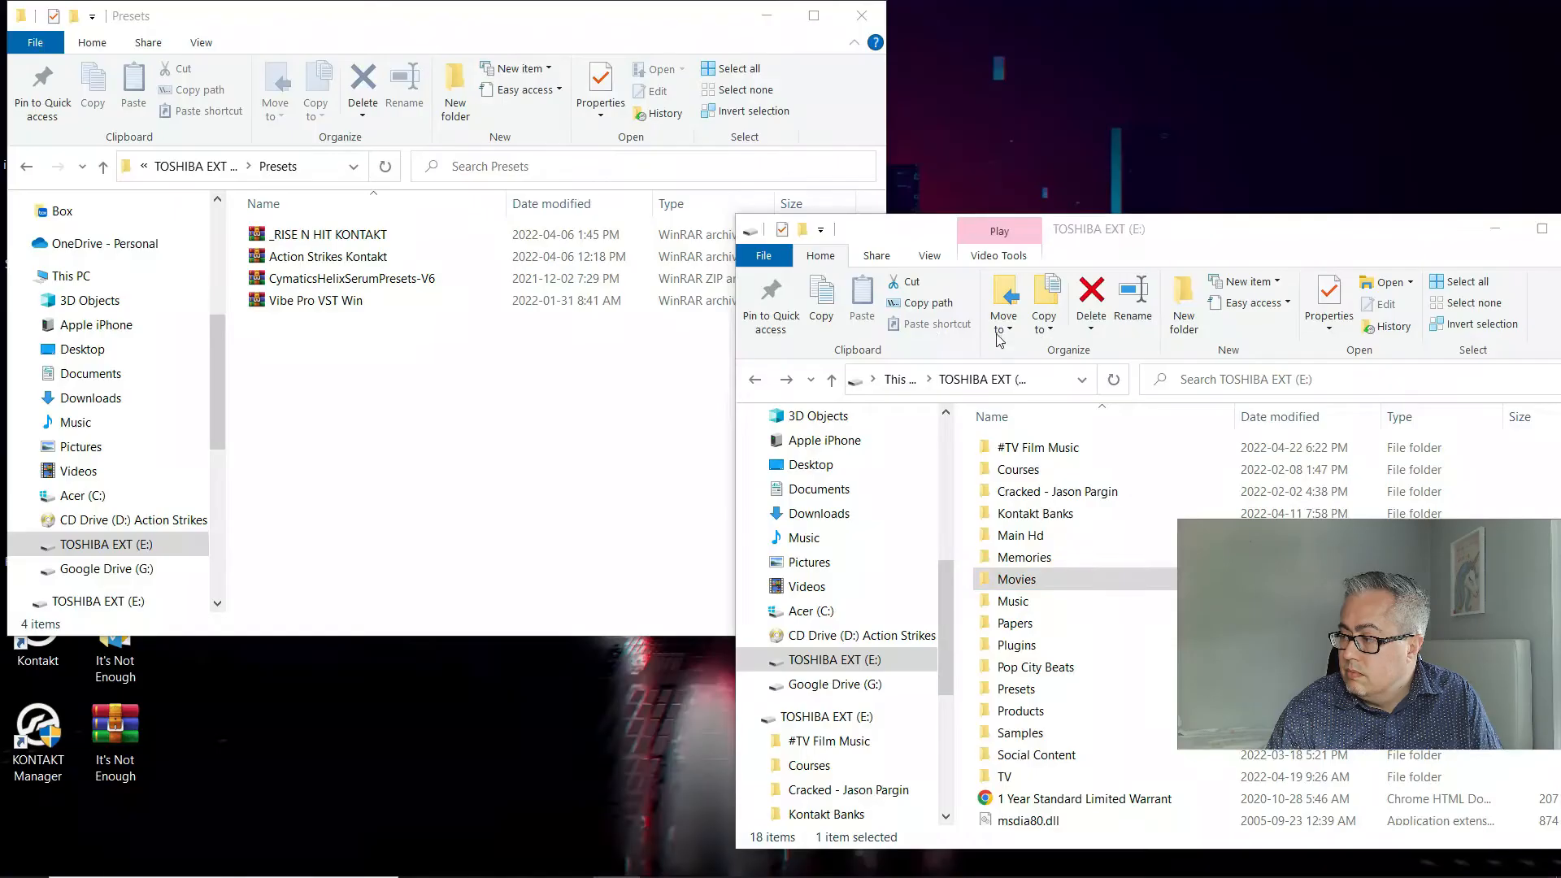
{"action": "left_click", "coordinate": [1542, 229]}
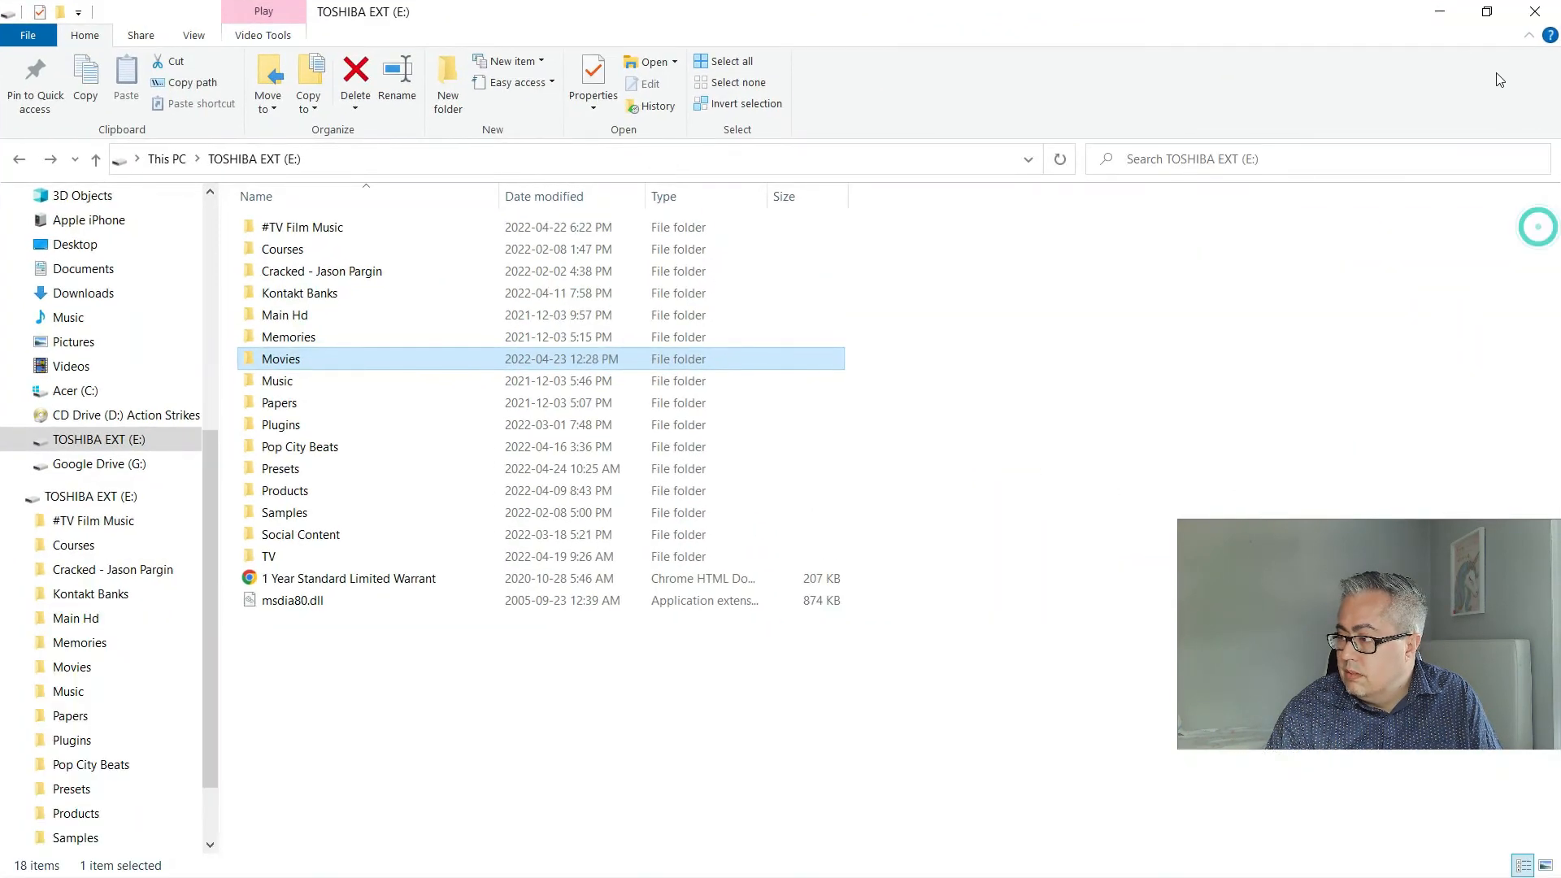
{"action": "left_click", "coordinate": [1540, 11]}
{"action": "left_click", "coordinate": [881, 15]}
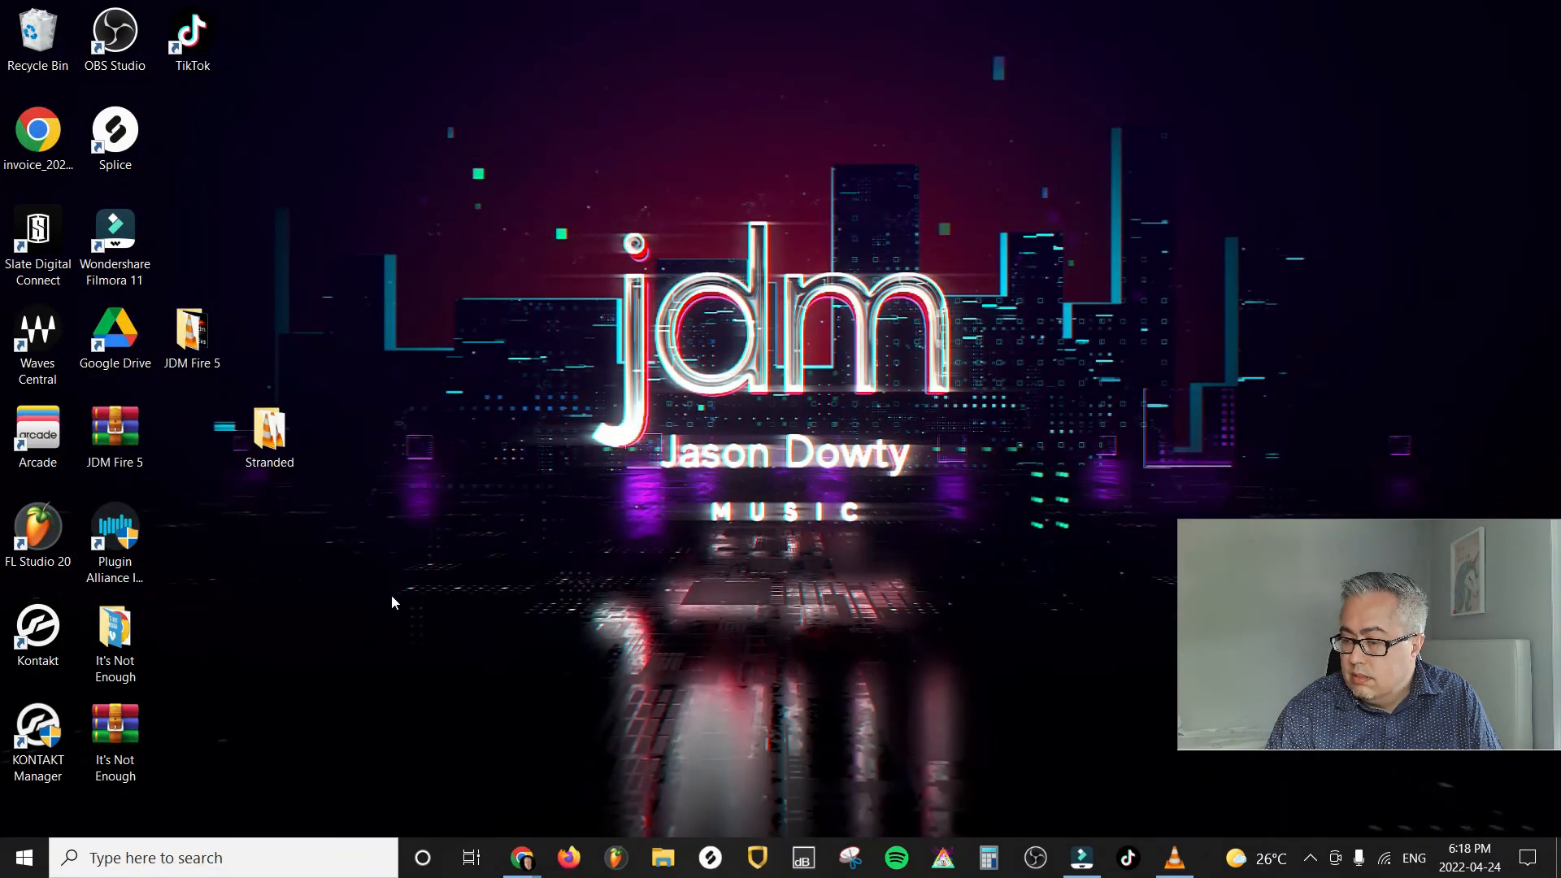
{"action": "left_click", "coordinate": [615, 857]}
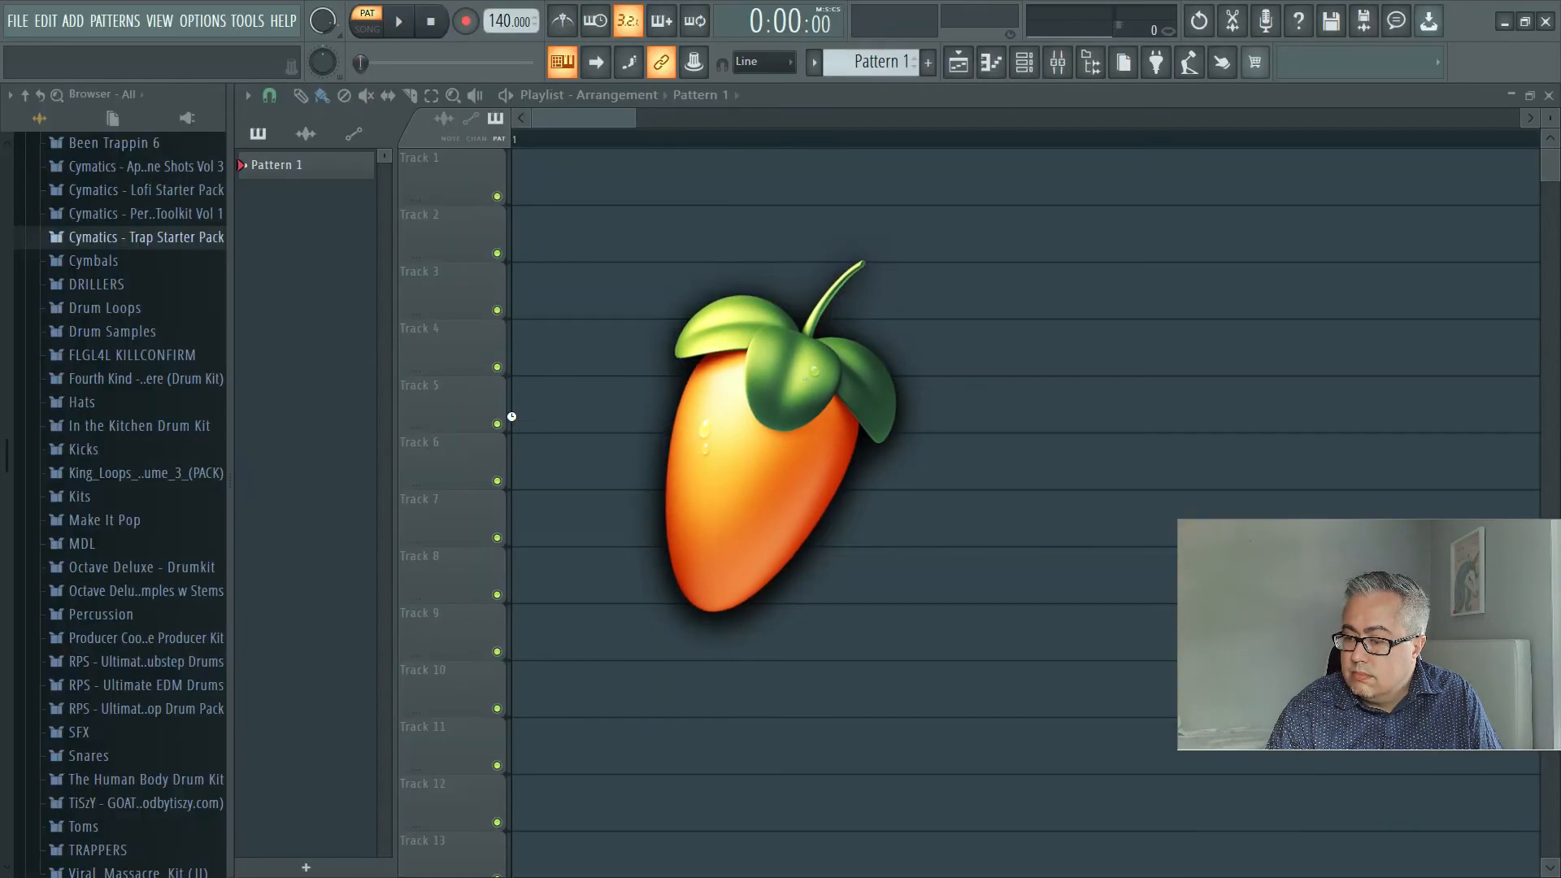
Create a new project from the Beat and Vocal Template.
{"action": "left_click", "coordinate": [16, 22]}
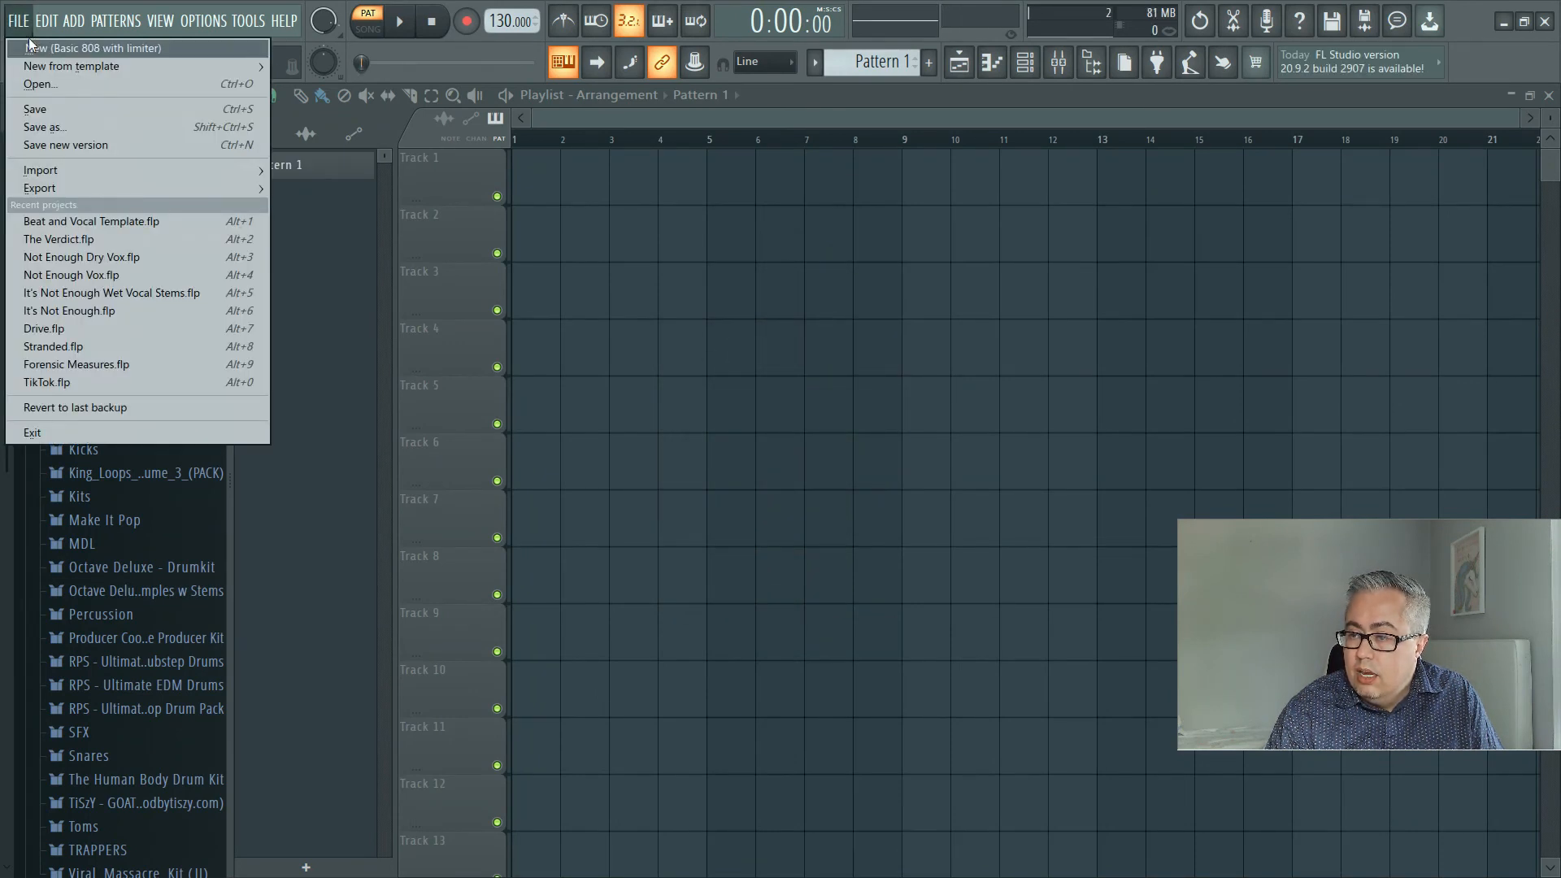
{"action": "mouse_move", "coordinate": [37, 65]}
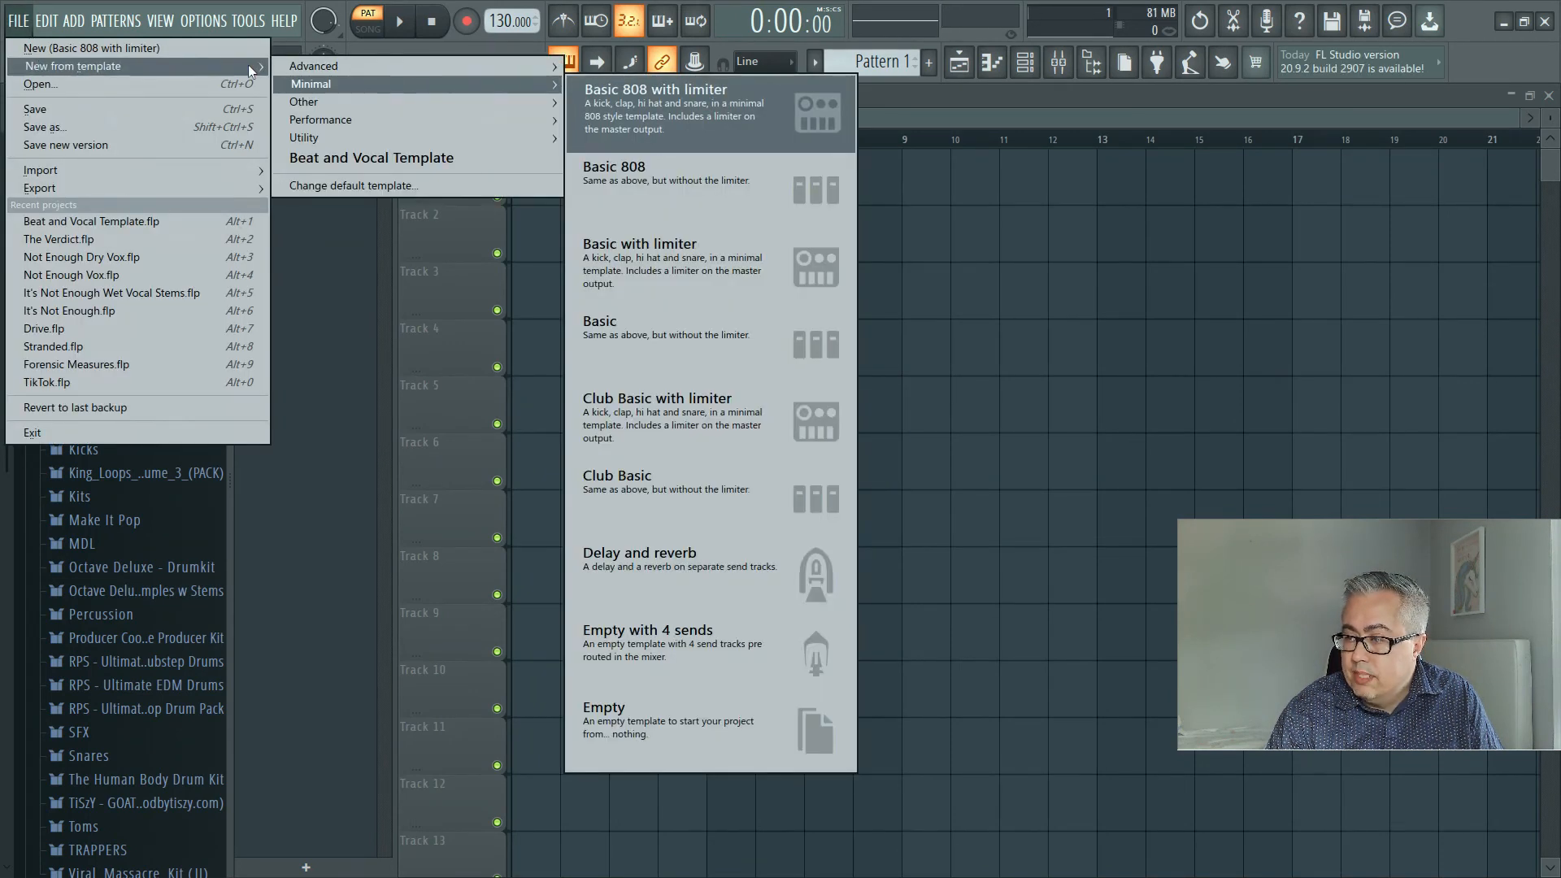
{"action": "mouse_move", "coordinate": [318, 65]}
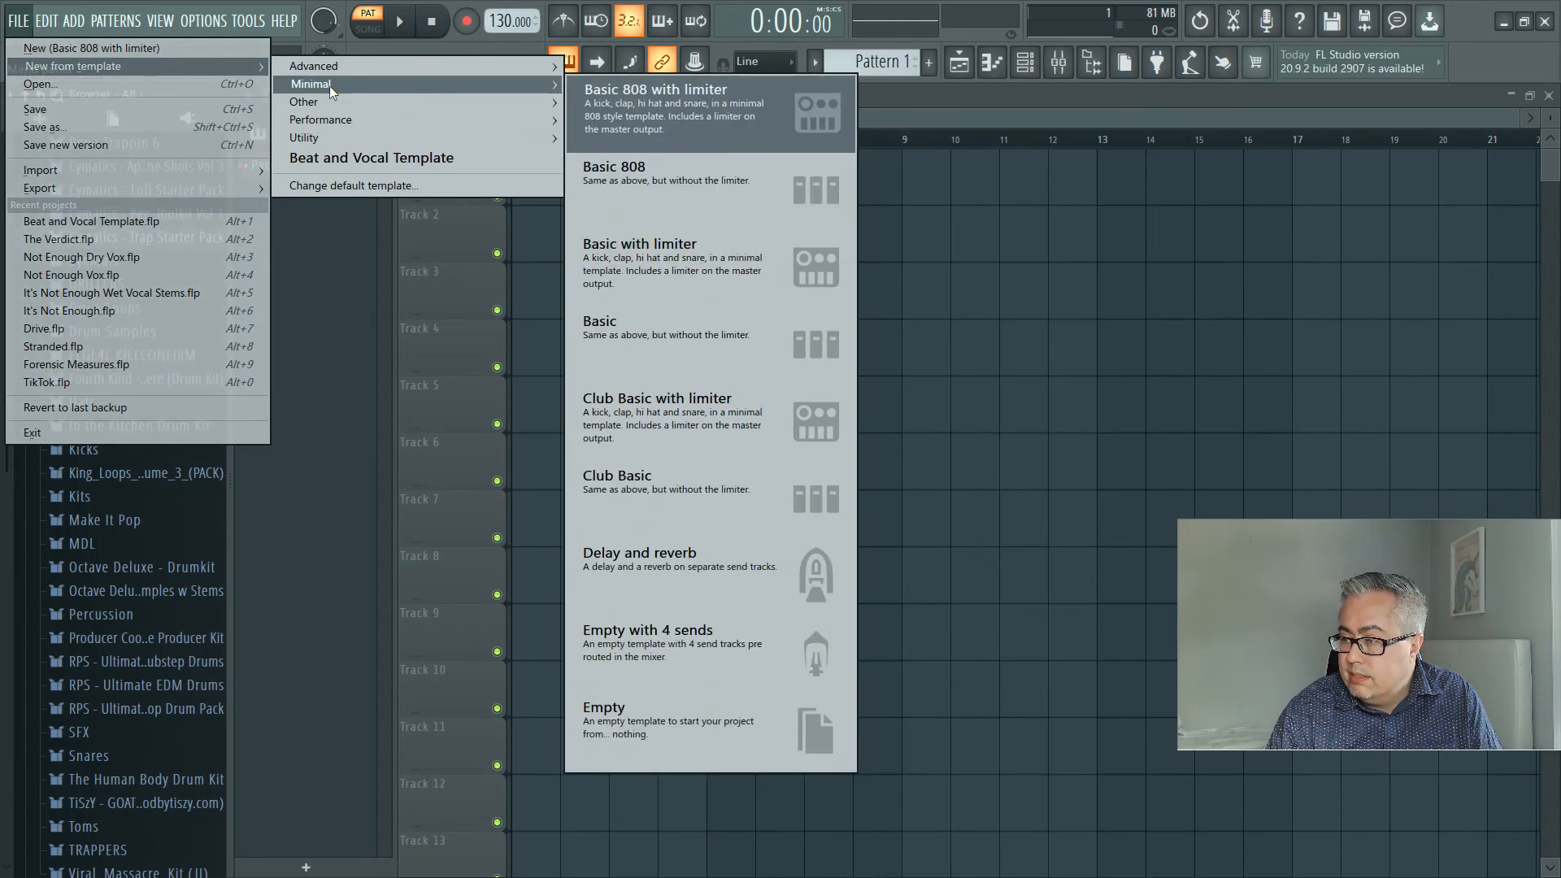
{"action": "mouse_move", "coordinate": [332, 105]}
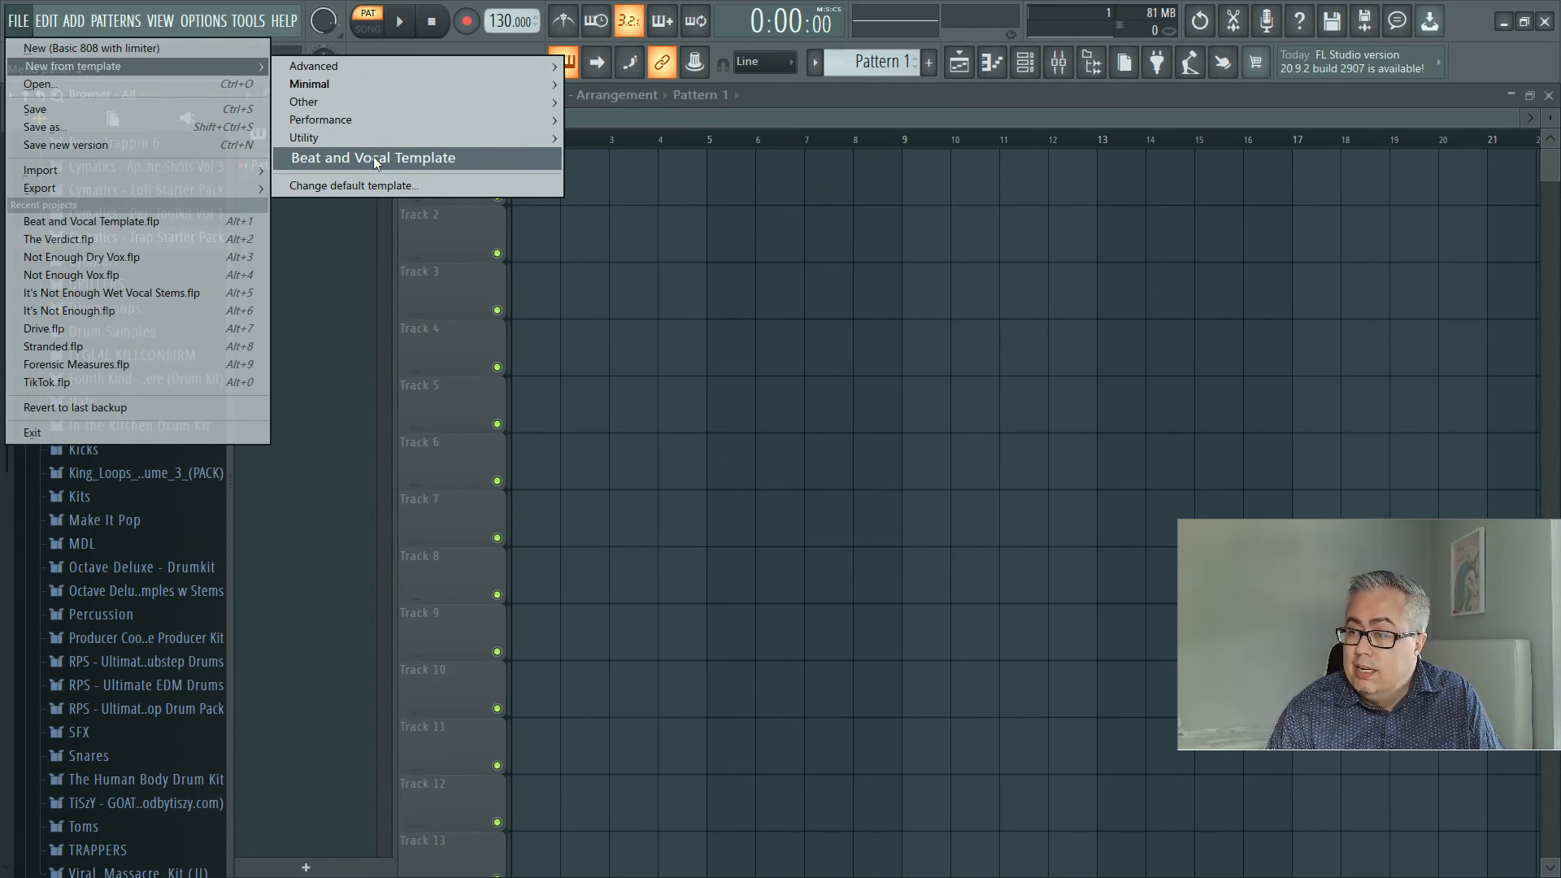
{"action": "left_click", "coordinate": [373, 156]}
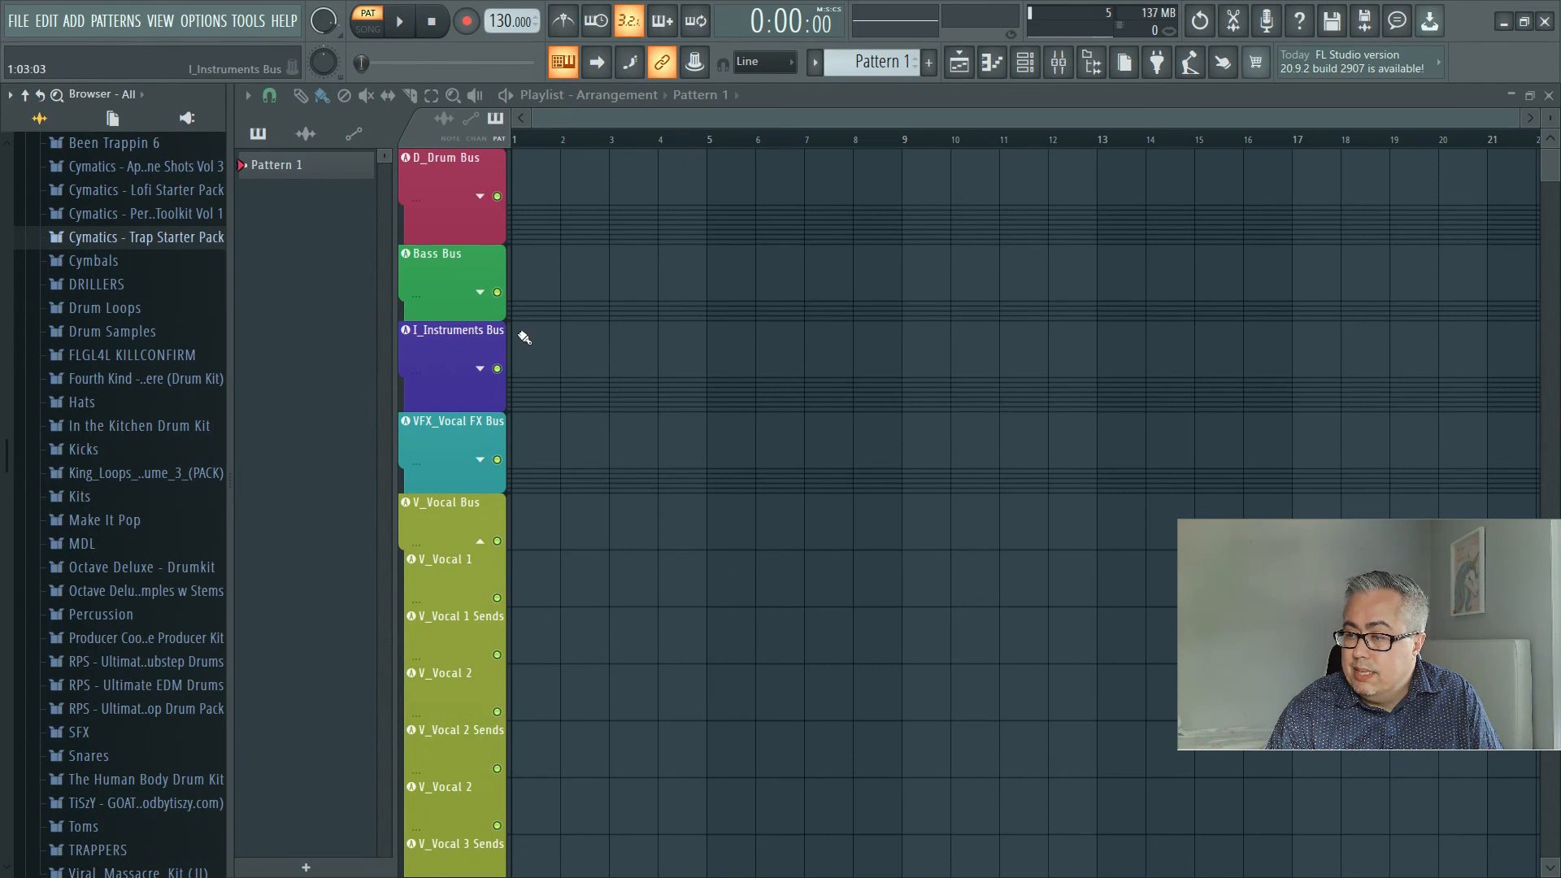
Look over the template's playlist tracks and collapse the V_Vocal Bus group.
{"action": "scroll", "coordinate": [515, 337], "scroll_direction": "down", "scroll_amount": 3}
{"action": "scroll", "coordinate": [515, 338], "scroll_direction": "up", "scroll_amount": 3}
{"action": "left_click", "coordinate": [479, 538]}
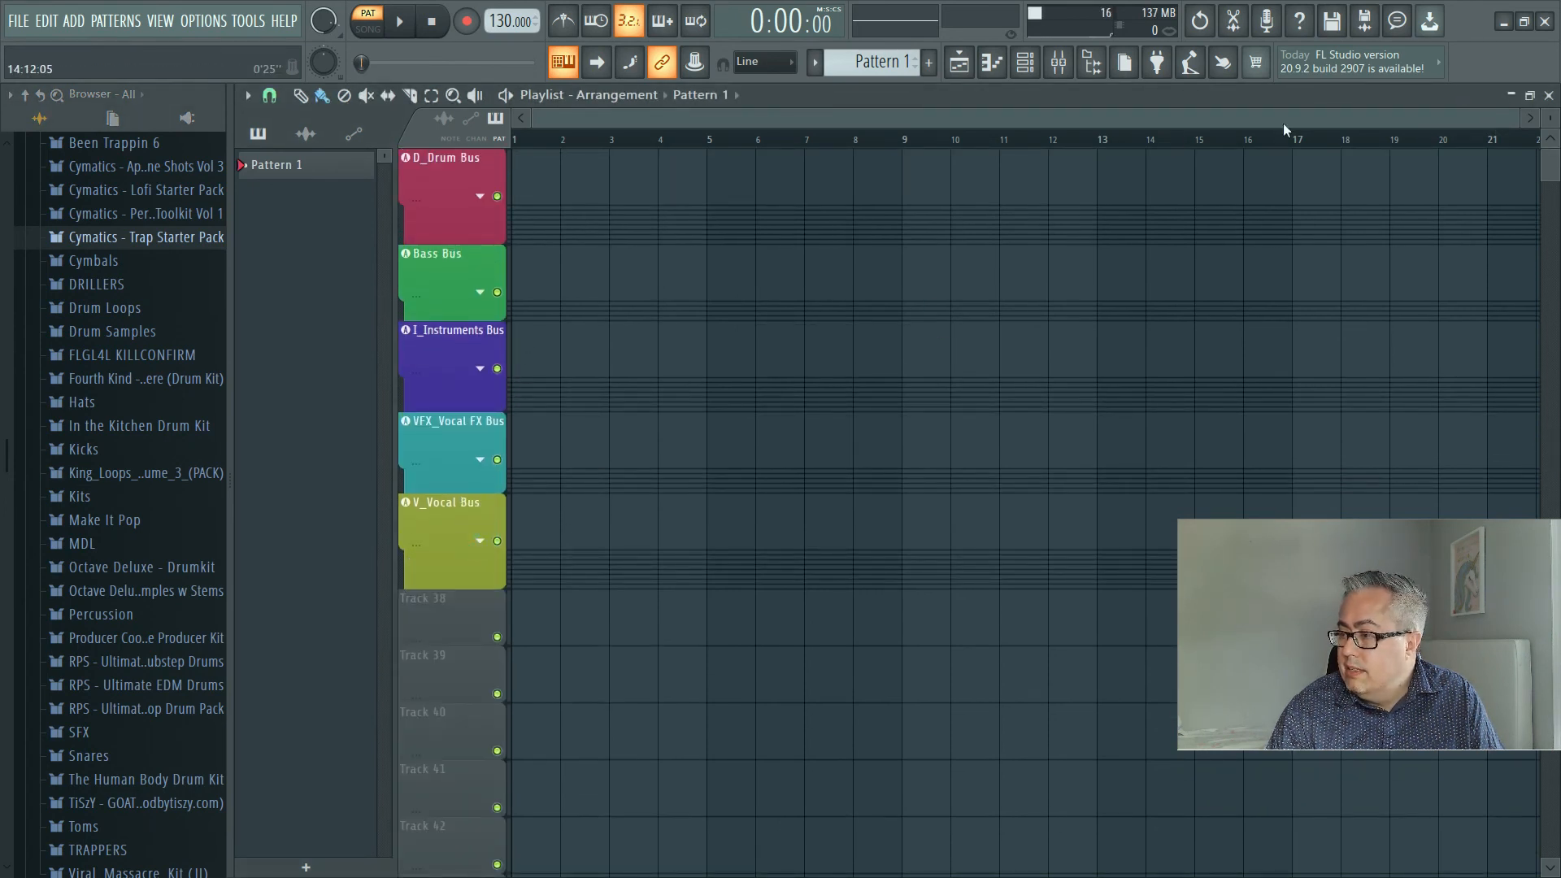
Show the mixer and review the template's drum, bass, instrument, vocal FX and vocal tracks.
{"action": "left_click", "coordinate": [1058, 63]}
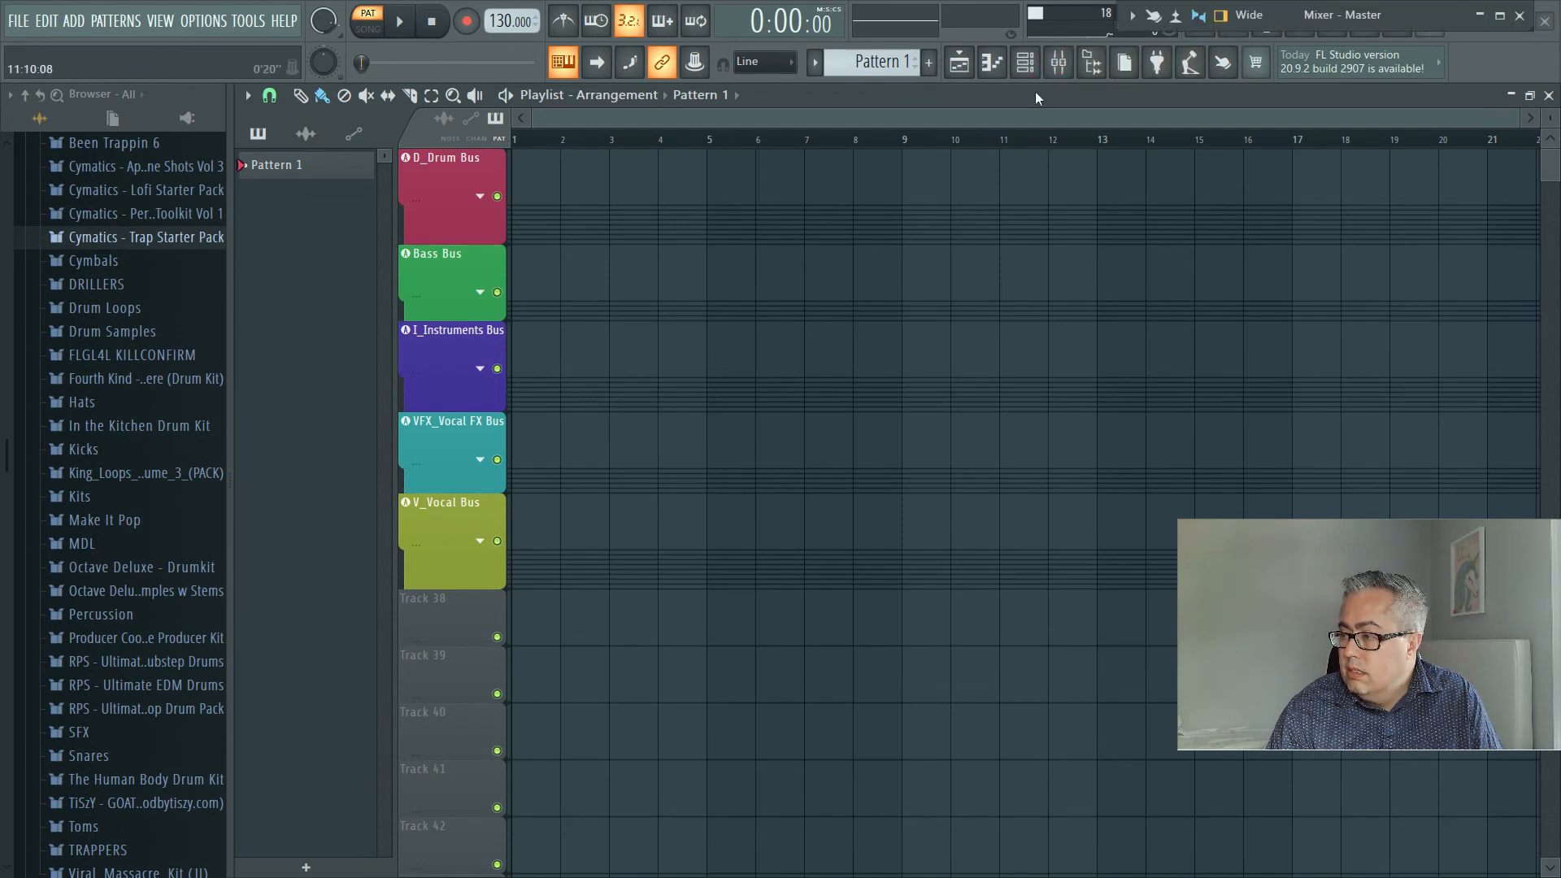
{"action": "left_click", "coordinate": [1057, 63]}
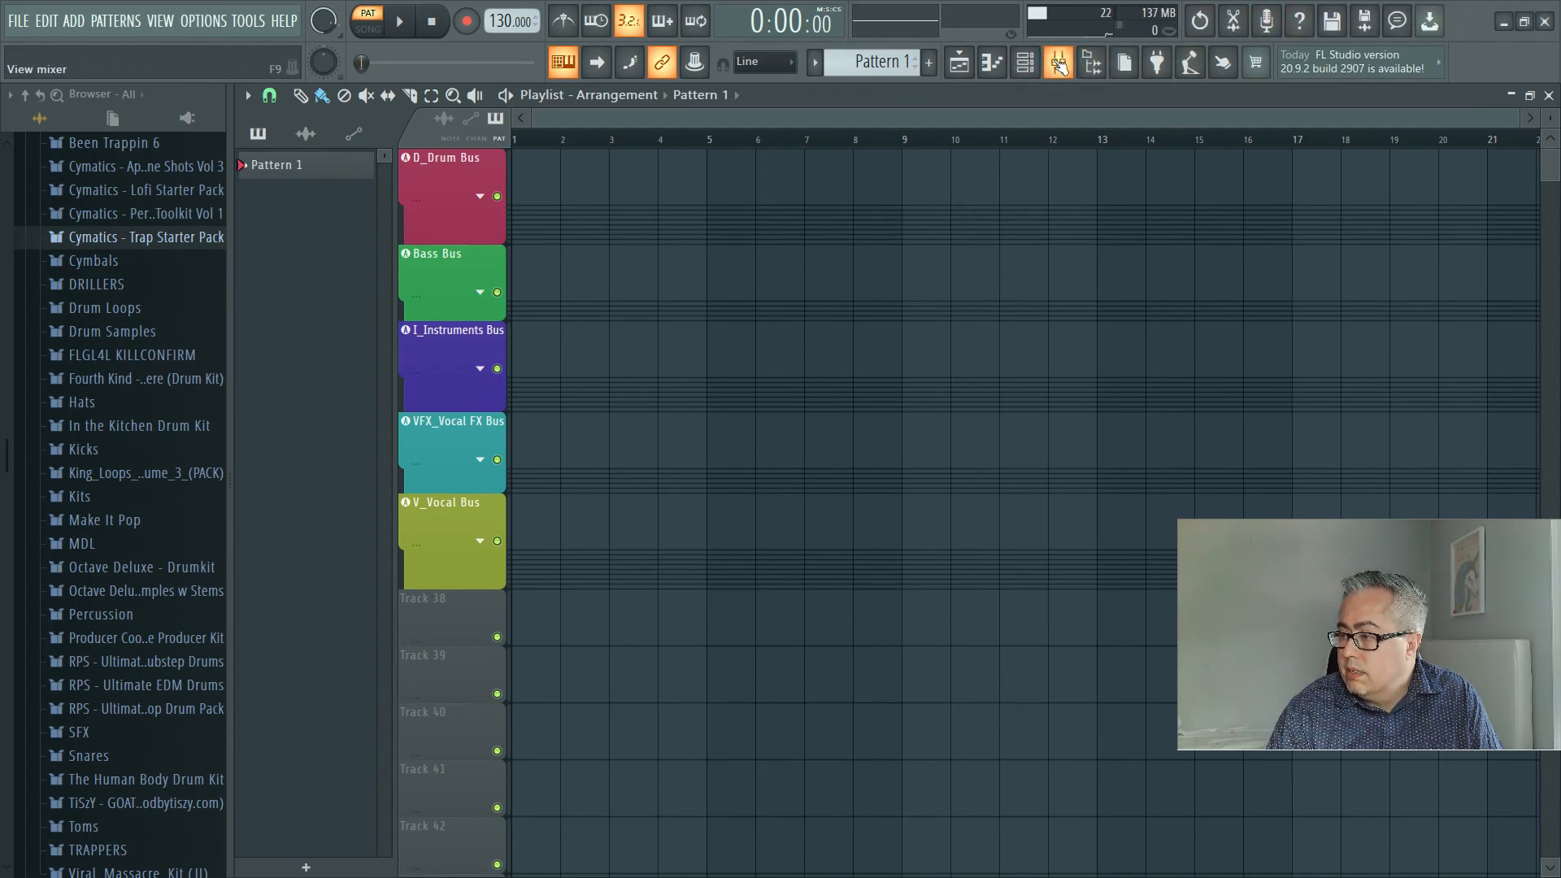
{"action": "left_click", "coordinate": [1058, 64]}
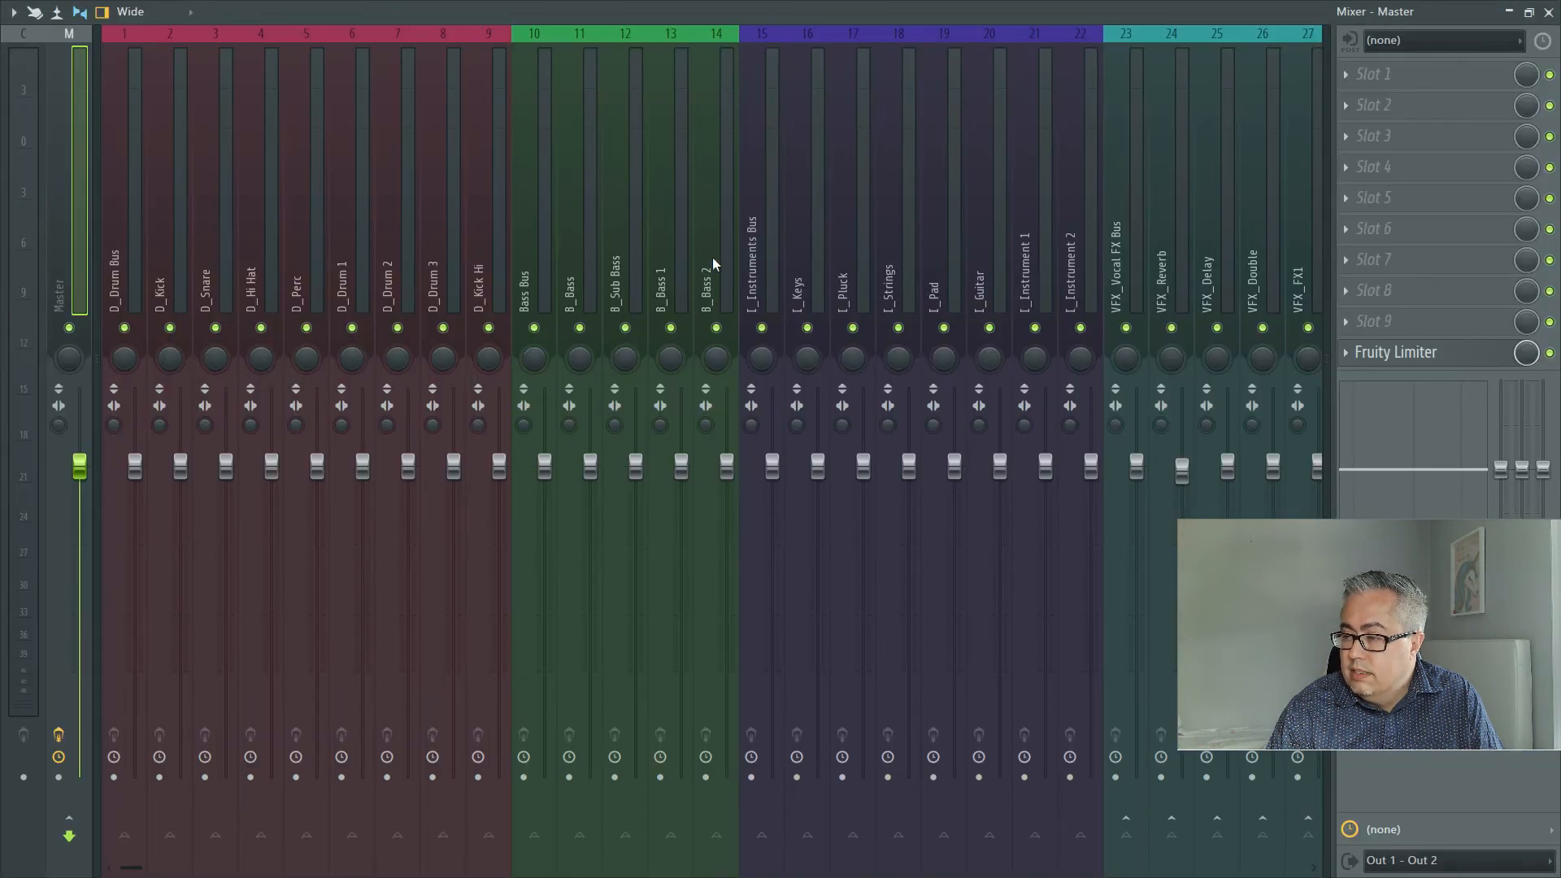
{"action": "scroll", "coordinate": [717, 252], "scroll_direction": "down", "scroll_amount": 8}
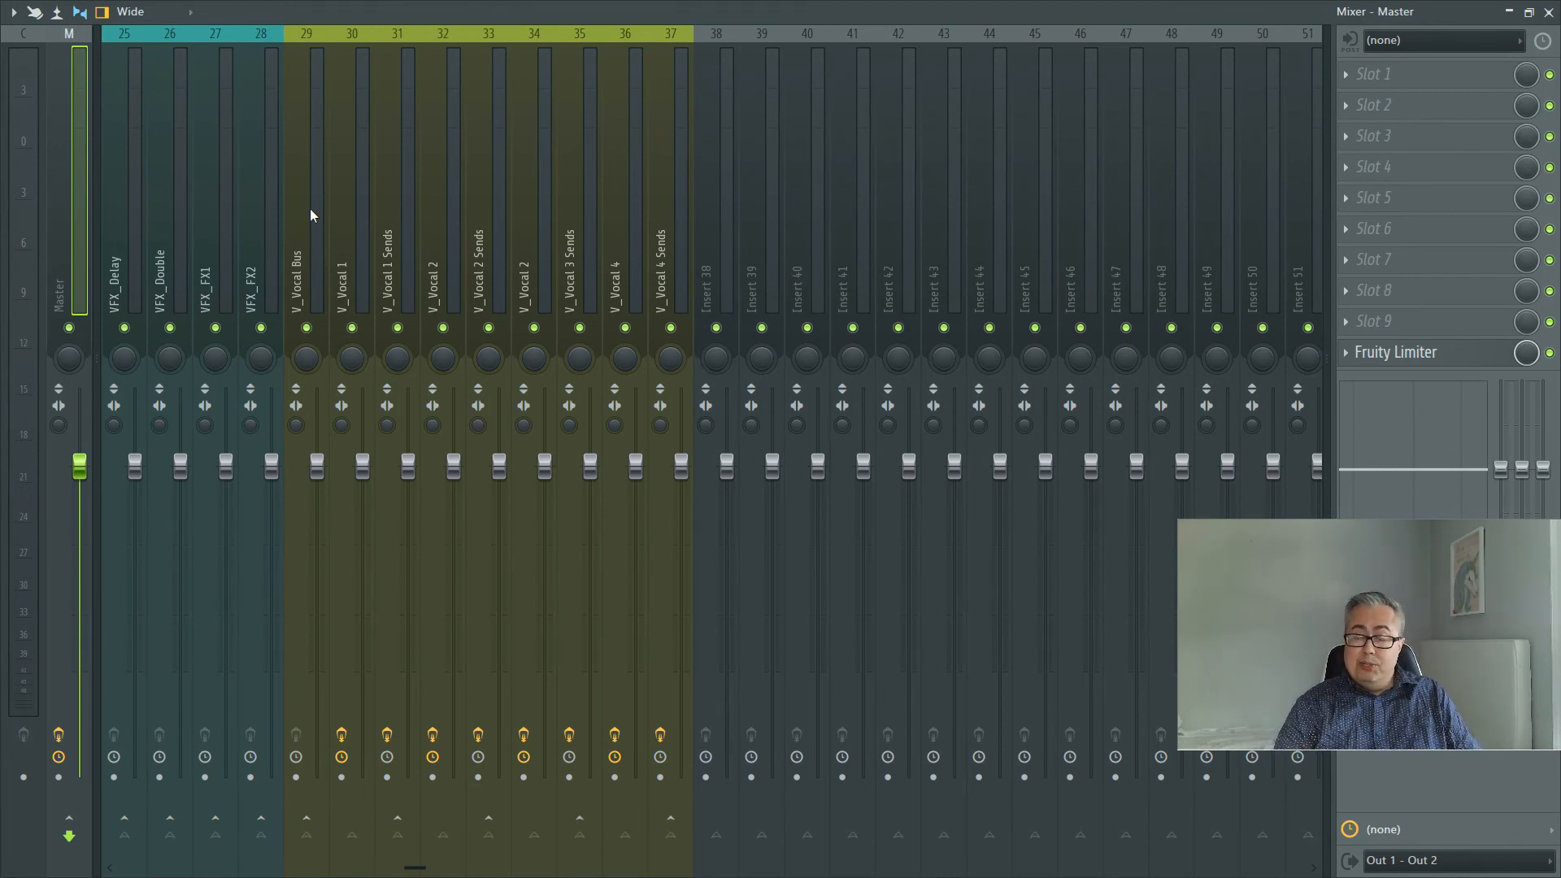
{"action": "scroll", "coordinate": [317, 162], "scroll_direction": "up", "scroll_amount": 8}
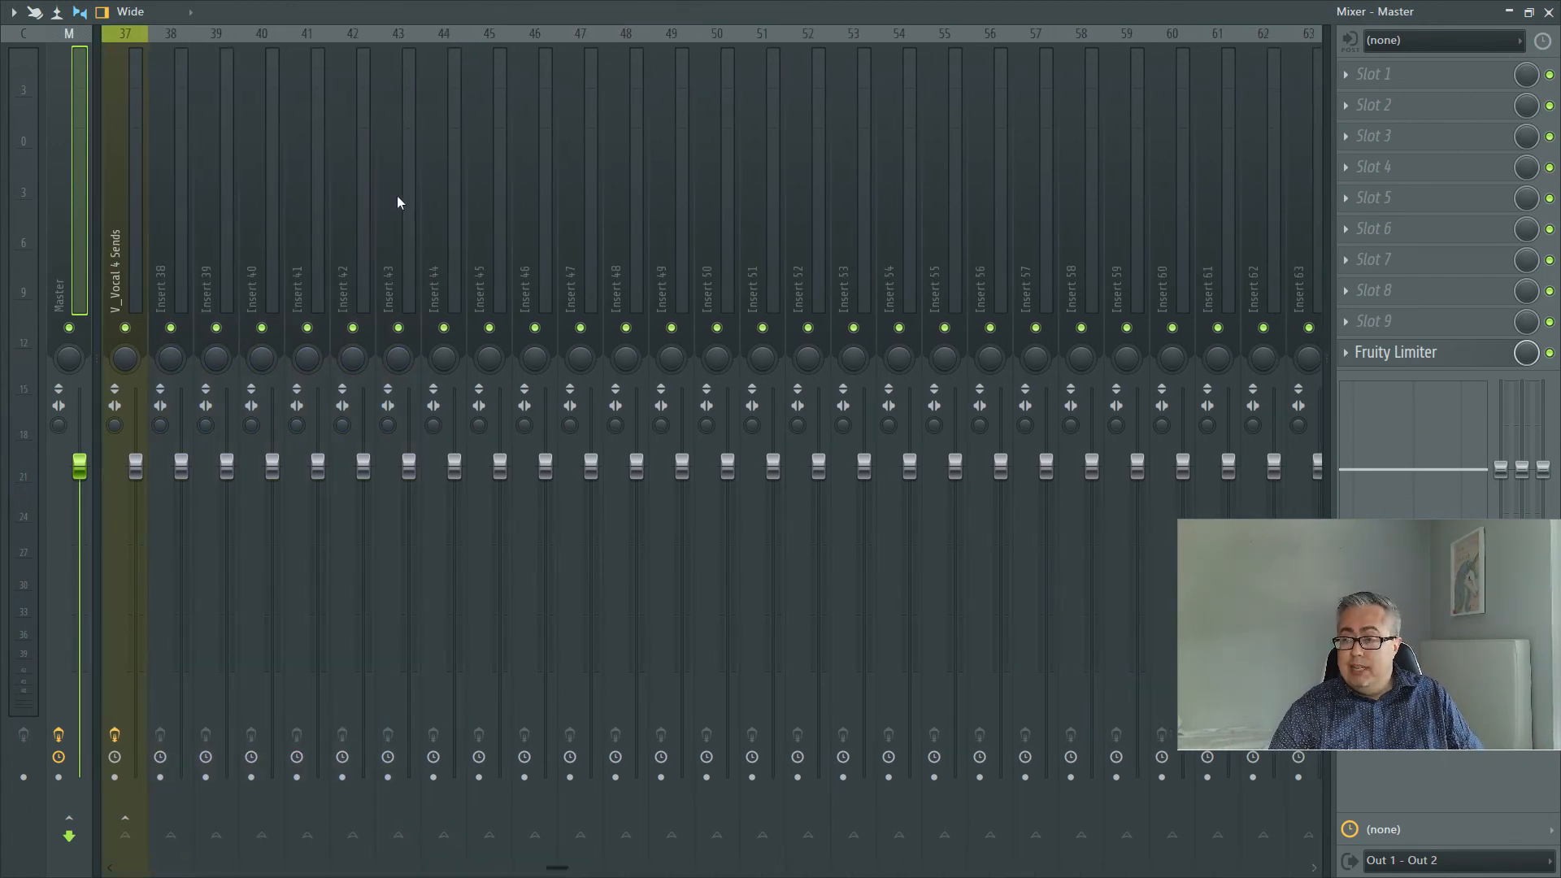